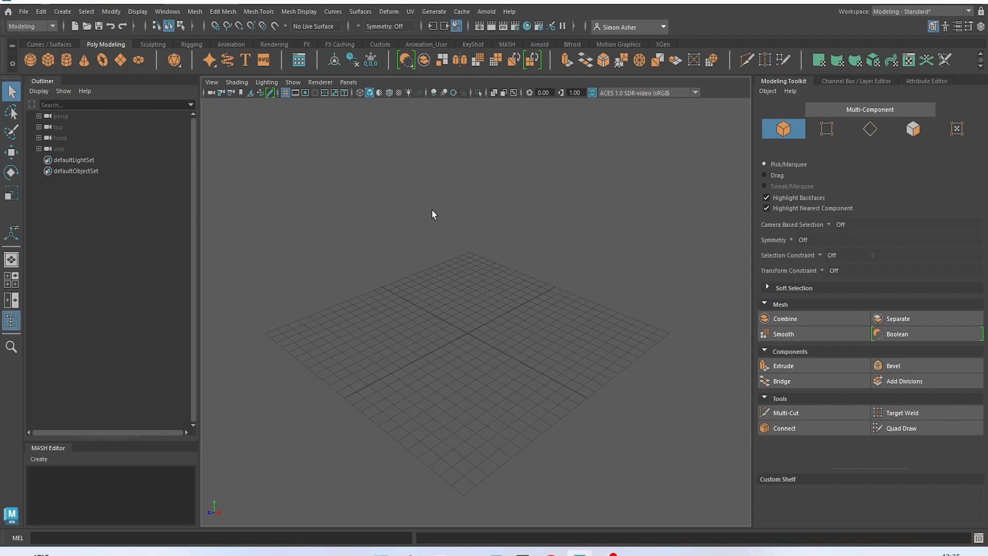
# - Switch to the front view and import the shield picture d5qxb3h-ed445fe7-99d0-4b98-b427-0394bf15b600.png from the Desktop as an image plane
pyautogui.moveTo(432, 211); pyautogui.dragTo(428, 241)
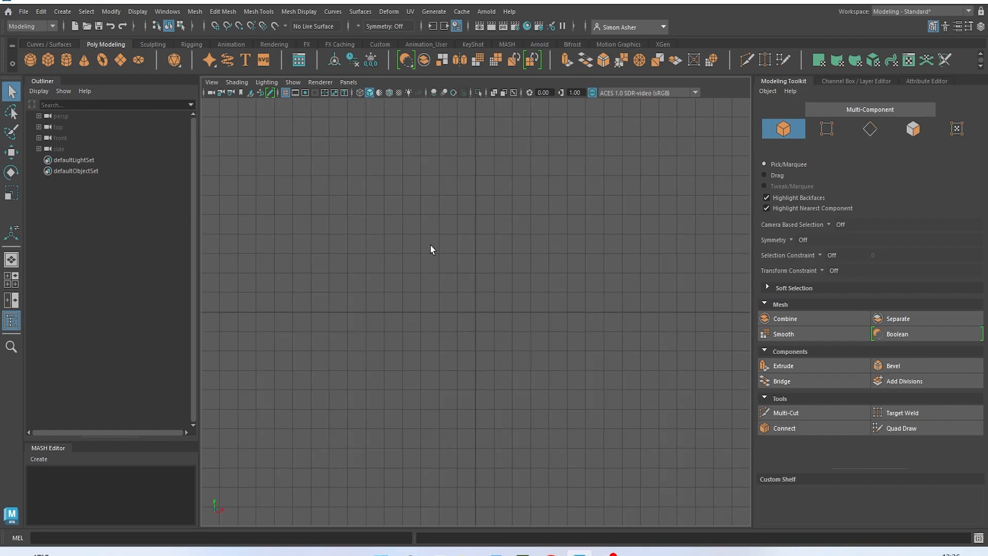
pyautogui.click(209, 83)
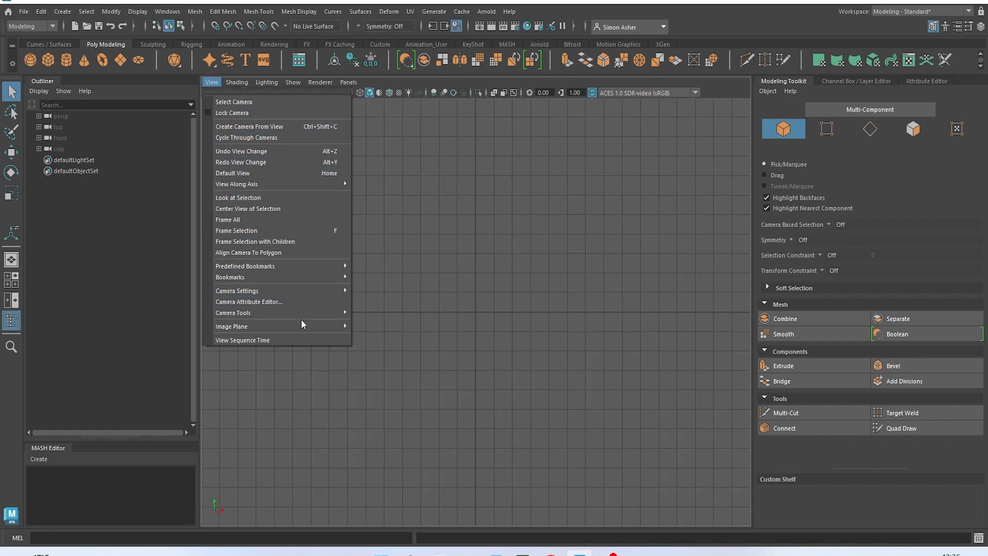
pyautogui.moveTo(299, 325)
pyautogui.click(383, 328)
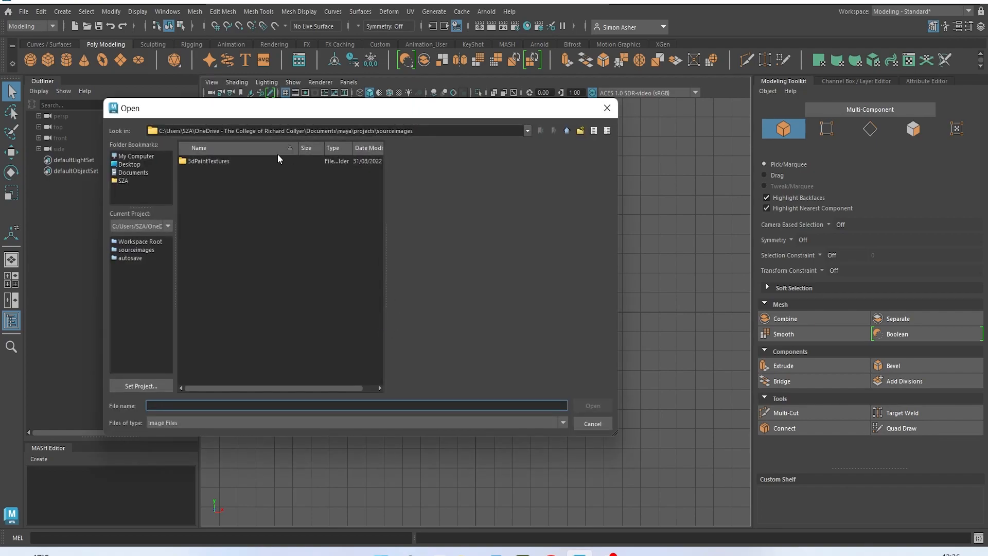
pyautogui.click(135, 164)
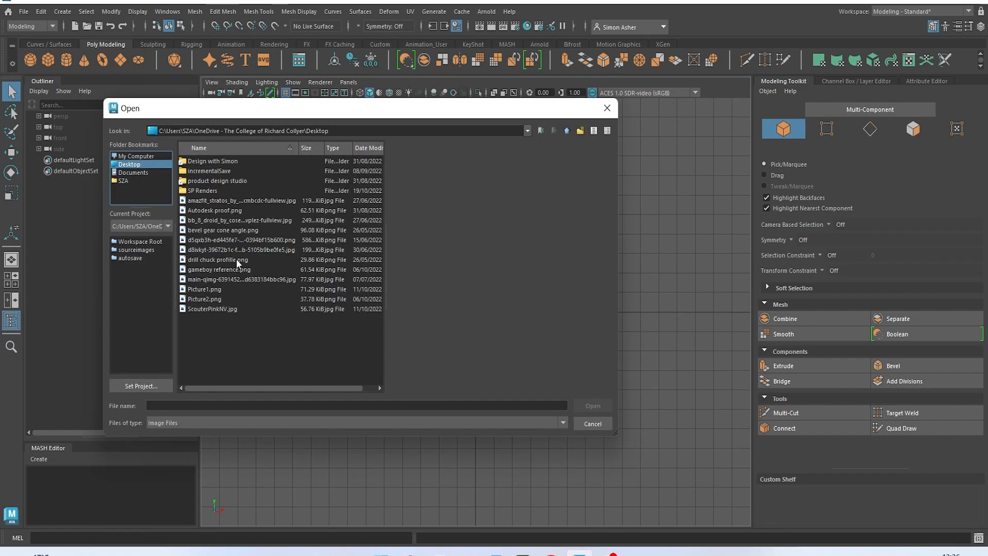
pyautogui.click(220, 251)
pyautogui.click(211, 243)
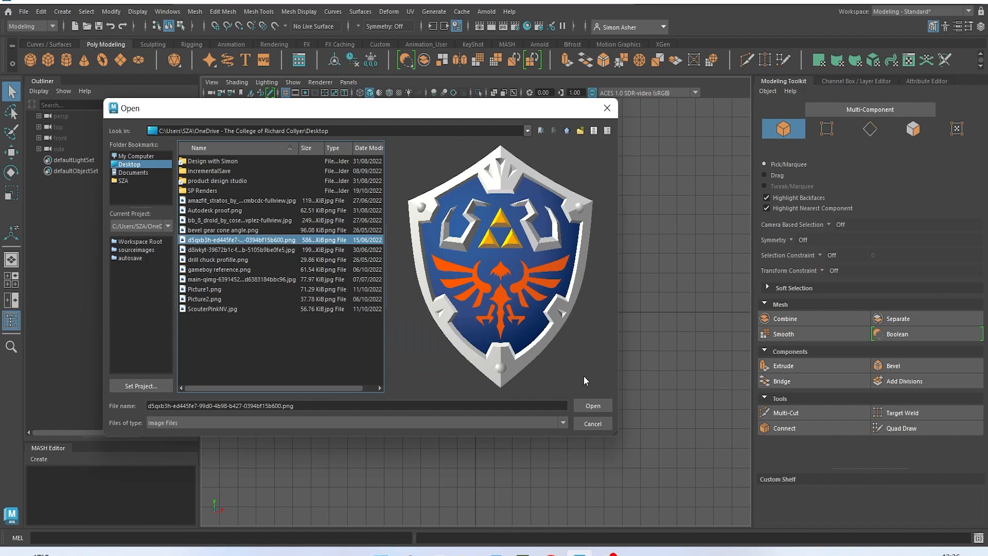
pyautogui.click(600, 406)
pyautogui.scroll(-5, 485, 328)
pyautogui.scroll(-2, 485, 329)
# - Create a polygon cube at the centre of the shield reference
pyautogui.press('space')
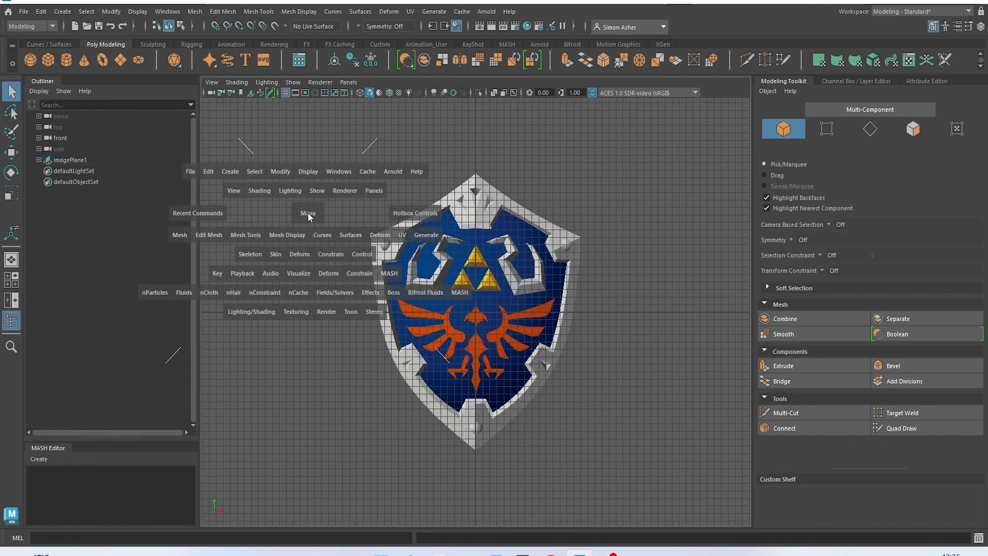
pyautogui.click(230, 171)
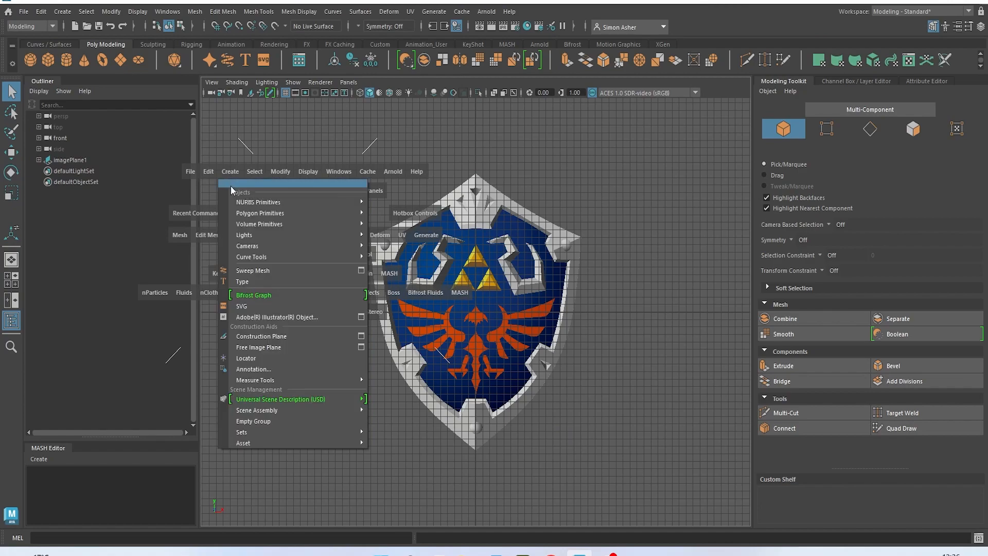
pyautogui.moveTo(247, 204)
pyautogui.moveTo(359, 219)
pyautogui.click(395, 224)
pyautogui.scroll(2, 463, 340)
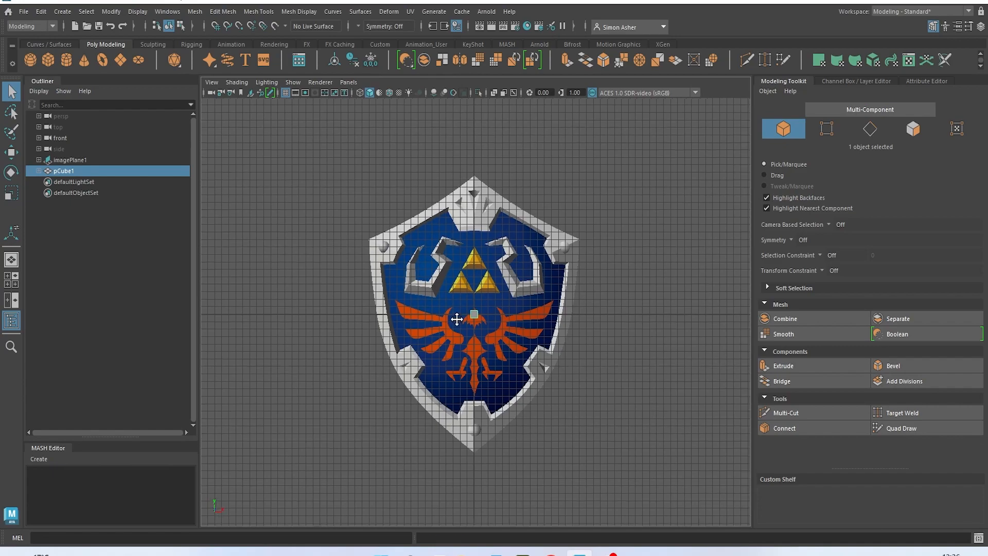
# - Scale the cube up to about 14.2 so that it covers the middle of the shield
pyautogui.scroll(4, 466, 350)
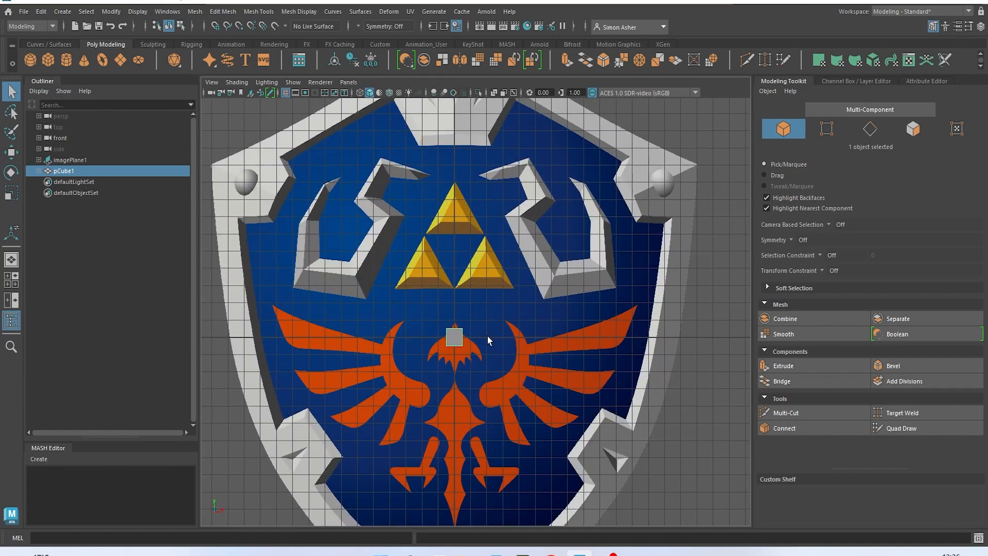
pyautogui.press('r')
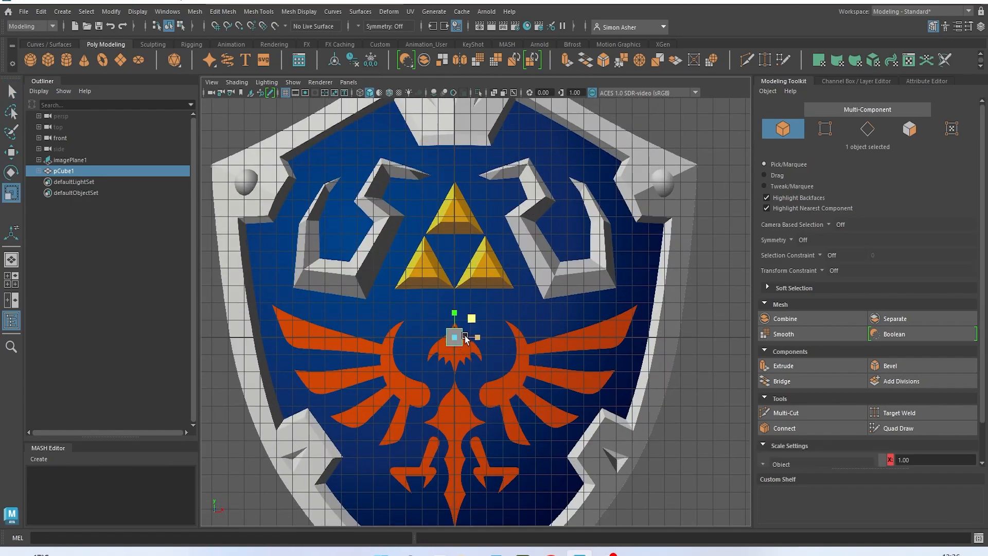
pyautogui.moveTo(475, 320); pyautogui.dragTo(730, 337)
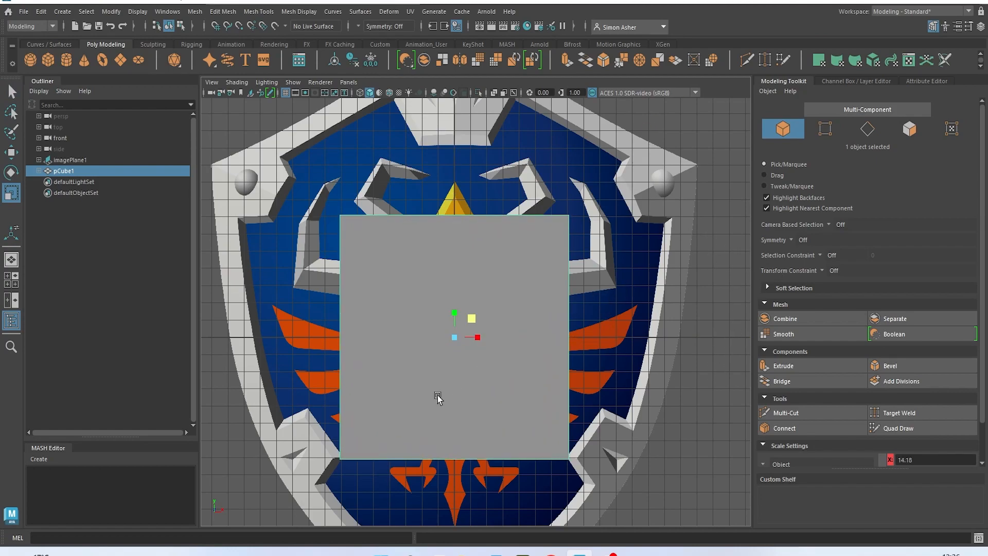
pyautogui.scroll(-2, 437, 320)
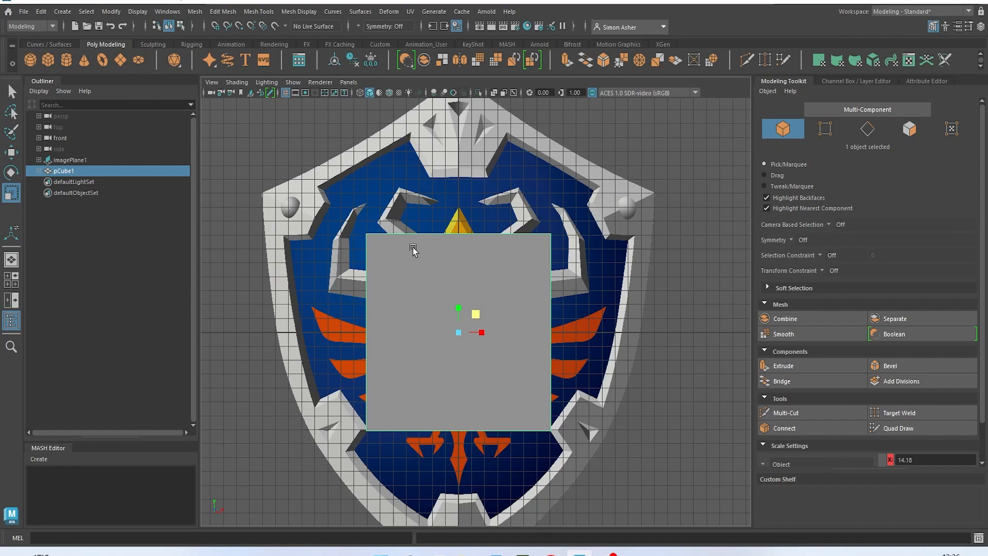
# - Enable Object X symmetry for the cube and select its upper corner vertices in vertex mode
pyautogui.click(791, 240)
pyautogui.click(809, 257)
pyautogui.moveTo(416, 234); pyautogui.dragTo(371, 244, button='right')
pyautogui.moveTo(362, 229); pyautogui.dragTo(376, 260)
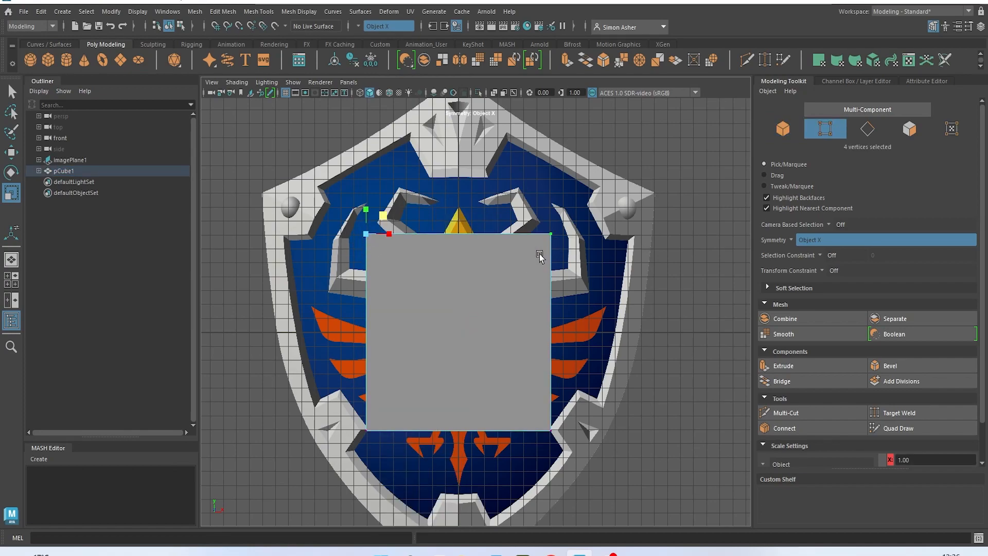
# - Cut a vertical and a horizontal edge loop through the middle of the cube with Multi-Cut
pyautogui.click(786, 412)
pyautogui.keyDown('ctrl'); pyautogui.middleClick(465, 284); pyautogui.keyUp('ctrl')
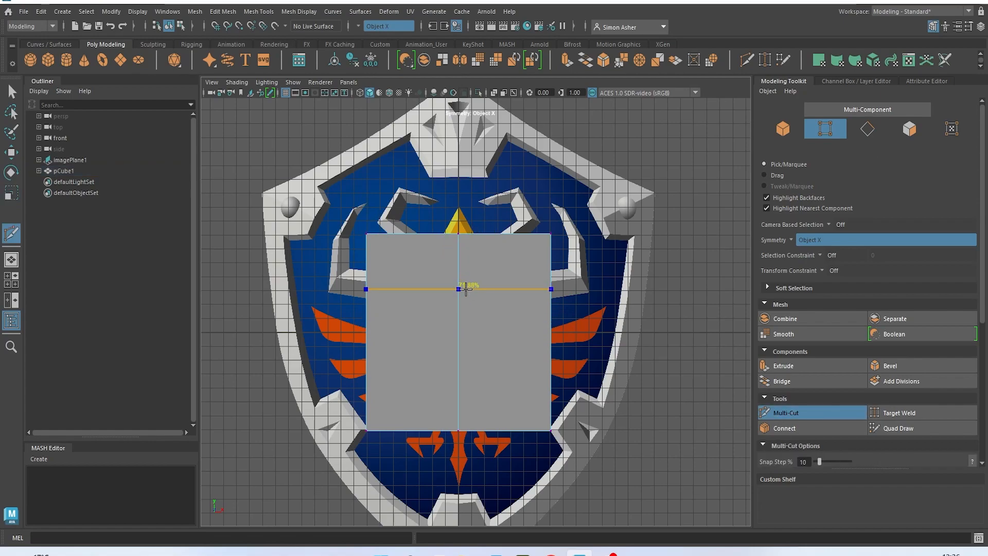
pyautogui.keyDown('ctrl'); pyautogui.middleClick(475, 342); pyautogui.keyUp('ctrl')
pyautogui.scroll(-1, 474, 342)
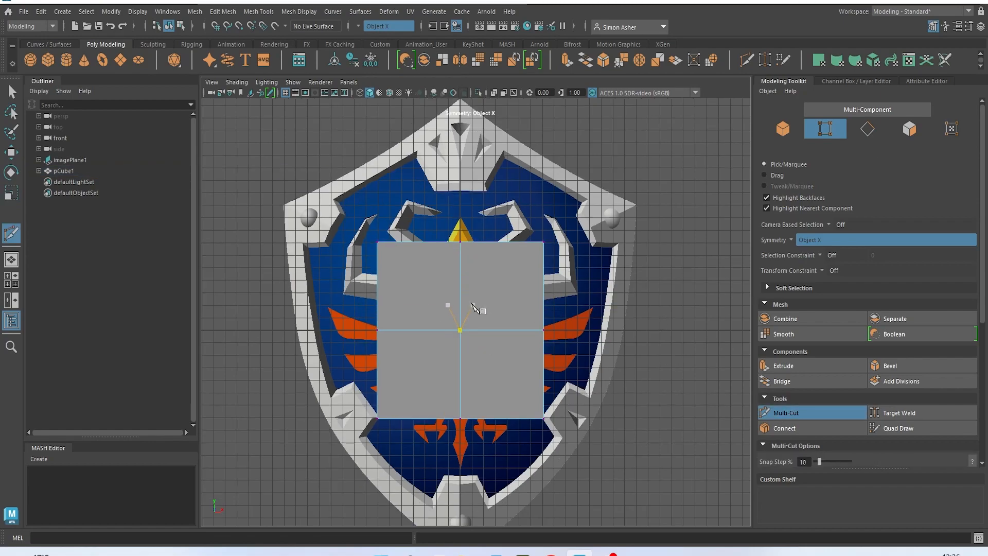
# - Return to moving vertices and turn on X-Ray shading so the reference shows through the cube
pyautogui.press('w')
pyautogui.moveTo(463, 233); pyautogui.dragTo(430, 238, button='right')
pyautogui.click(227, 83)
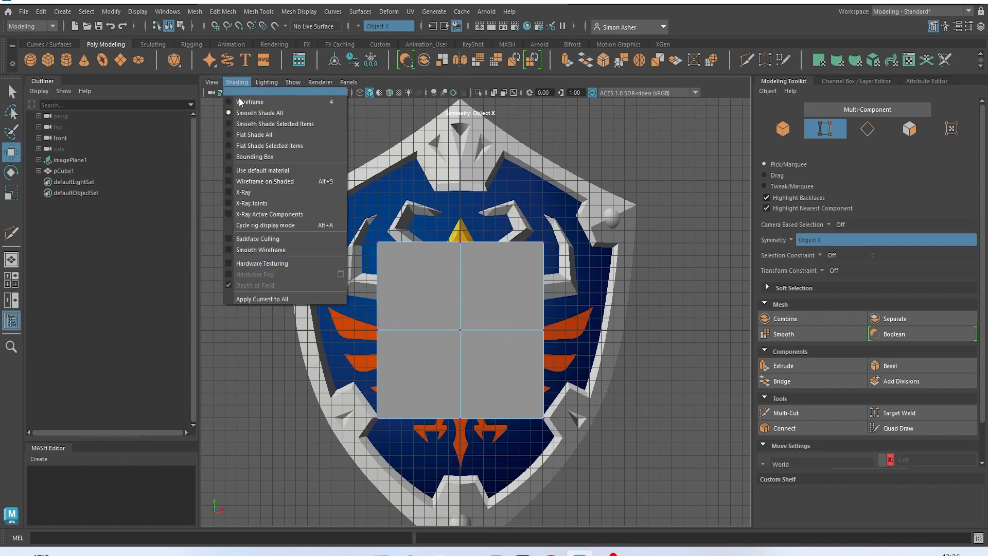
pyautogui.click(261, 184)
# - Move the top-centre vertices to the shield's upper tip and the upper corner vertices to the shield's shoulder corners
pyautogui.keyDown('alt'); pyautogui.moveTo(362, 228); pyautogui.dragTo(352, 257, button='middle'); pyautogui.keyUp('alt')
pyautogui.keyDown('alt'); pyautogui.moveTo(353, 257); pyautogui.dragTo(400, 307, button='right'); pyautogui.keyUp('alt')
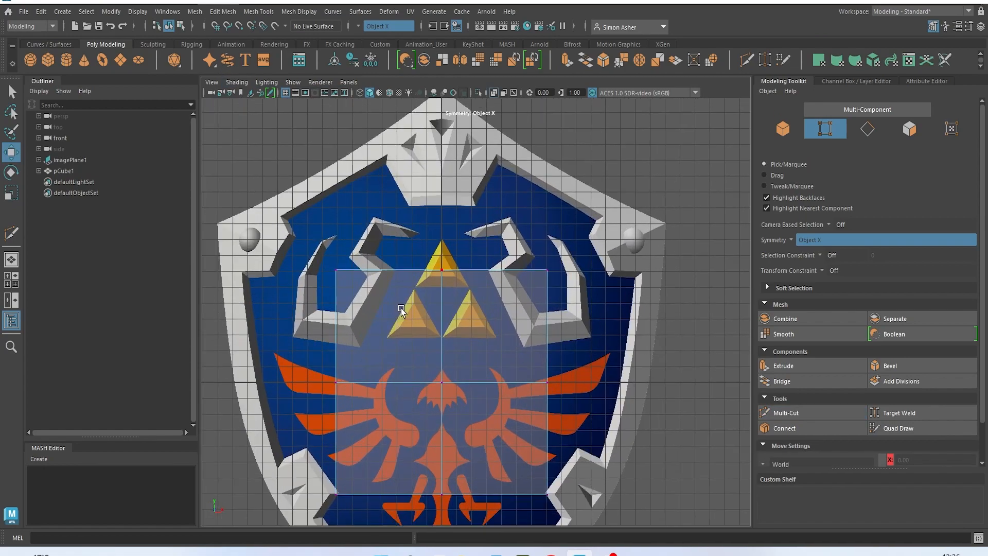
pyautogui.keyDown('alt'); pyautogui.moveTo(400, 308); pyautogui.dragTo(409, 366, button='middle'); pyautogui.keyUp('alt')
pyautogui.moveTo(447, 328); pyautogui.dragTo(445, 118)
pyautogui.keyDown('alt'); pyautogui.moveTo(425, 275); pyautogui.dragTo(478, 256, button='middle'); pyautogui.keyUp('alt')
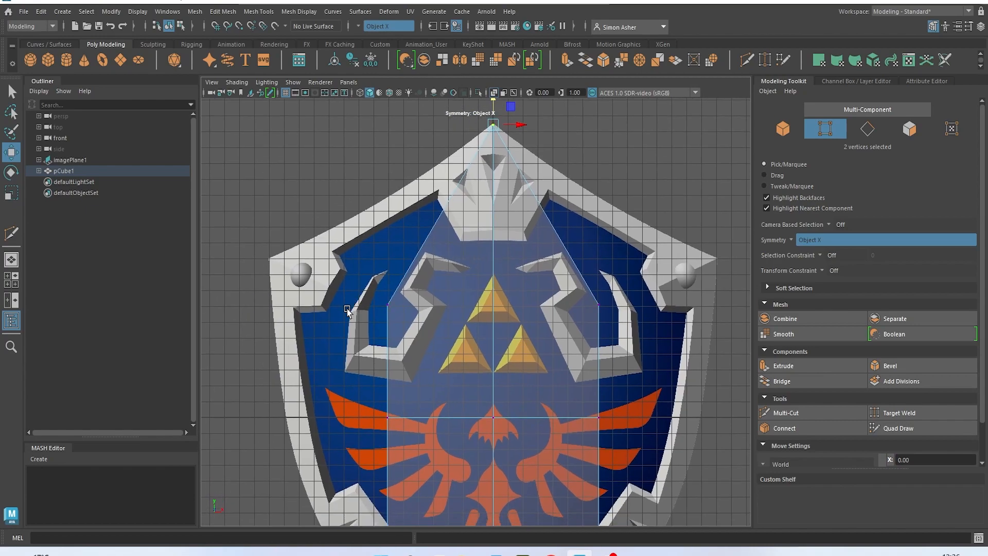
pyautogui.moveTo(411, 321); pyautogui.dragTo(293, 264)
# - Move the bottom-centre vertices to the shield's lower tip and the lower corner vertices onto its outline, at X about -11.20
pyautogui.keyDown('alt'); pyautogui.moveTo(344, 319); pyautogui.dragTo(547, 445, button='middle'); pyautogui.keyUp('alt')
pyautogui.keyDown('alt'); pyautogui.moveTo(487, 354); pyautogui.dragTo(470, 261, button='middle'); pyautogui.keyUp('alt')
pyautogui.moveTo(466, 257); pyautogui.dragTo(458, 433)
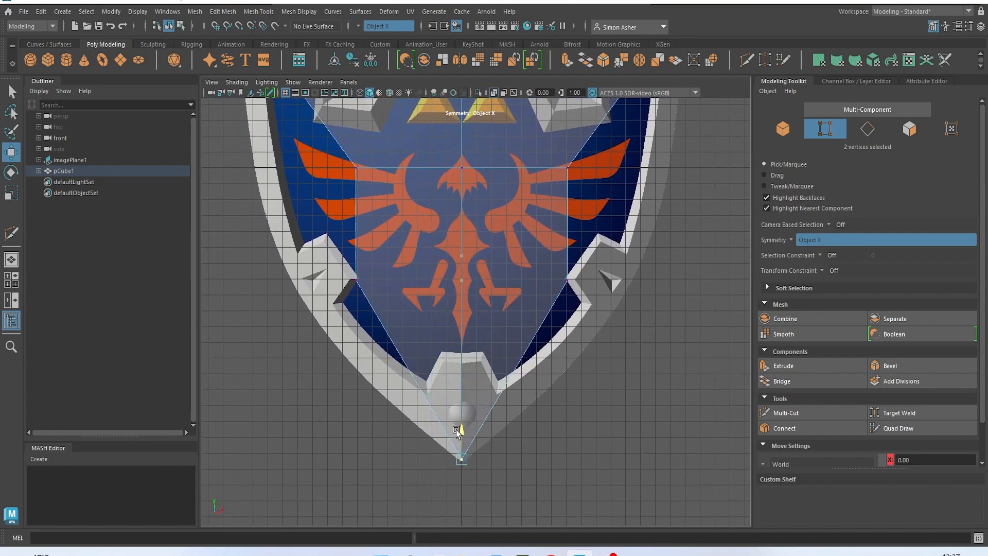
pyautogui.keyDown('alt'); pyautogui.moveTo(378, 288); pyautogui.dragTo(448, 337, button='middle'); pyautogui.keyUp('alt')
pyautogui.moveTo(427, 344); pyautogui.dragTo(383, 312)
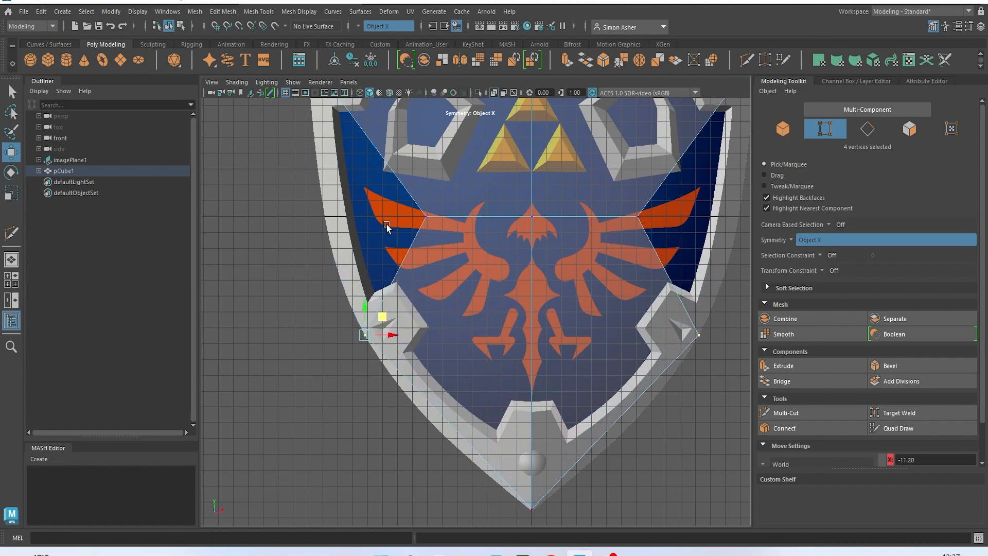
# - Move the mid-height side vertices outward onto the shield's outline, at X about -13.85
pyautogui.keyDown('alt'); pyautogui.moveTo(391, 234); pyautogui.dragTo(410, 325, button='middle'); pyautogui.keyUp('alt')
pyautogui.click(467, 302)
pyautogui.moveTo(468, 302); pyautogui.dragTo(365, 315)
# - Cut a mirrored vertical edge loop midway through each half of the mesh with Multi-Cut
pyautogui.keyDown('alt'); pyautogui.moveTo(475, 152); pyautogui.dragTo(401, 242, button='middle'); pyautogui.keyUp('alt')
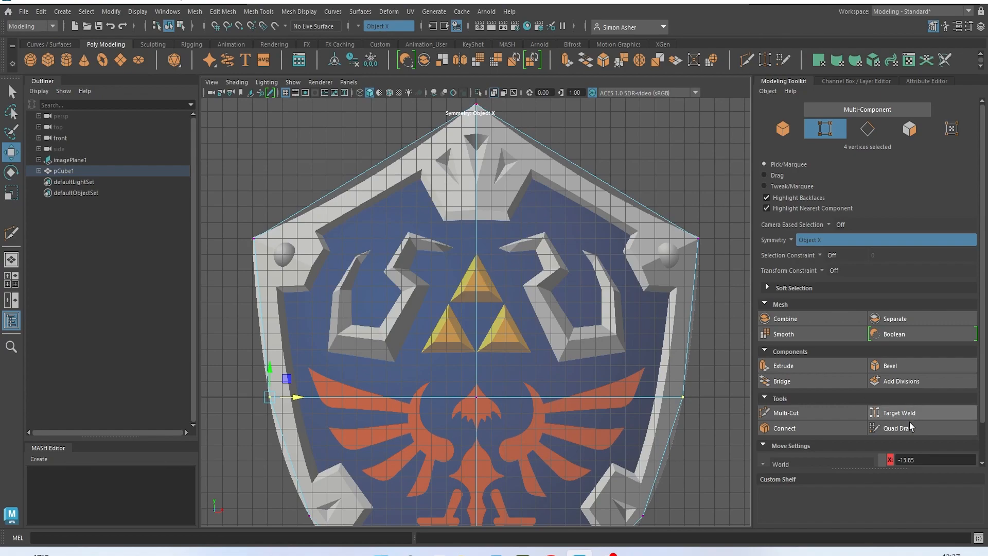
pyautogui.click(822, 415)
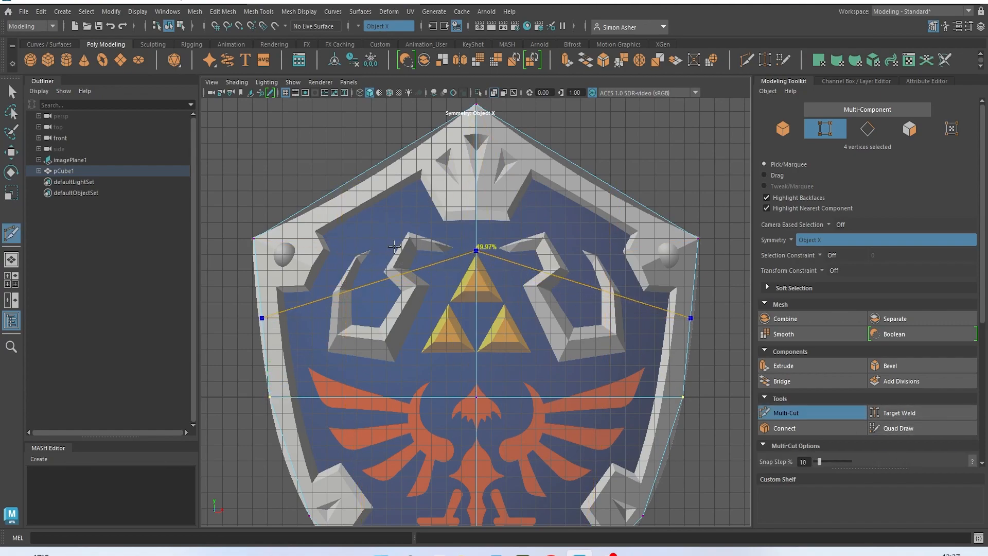
pyautogui.keyDown('ctrl'); pyautogui.click(366, 198); pyautogui.keyUp('ctrl')
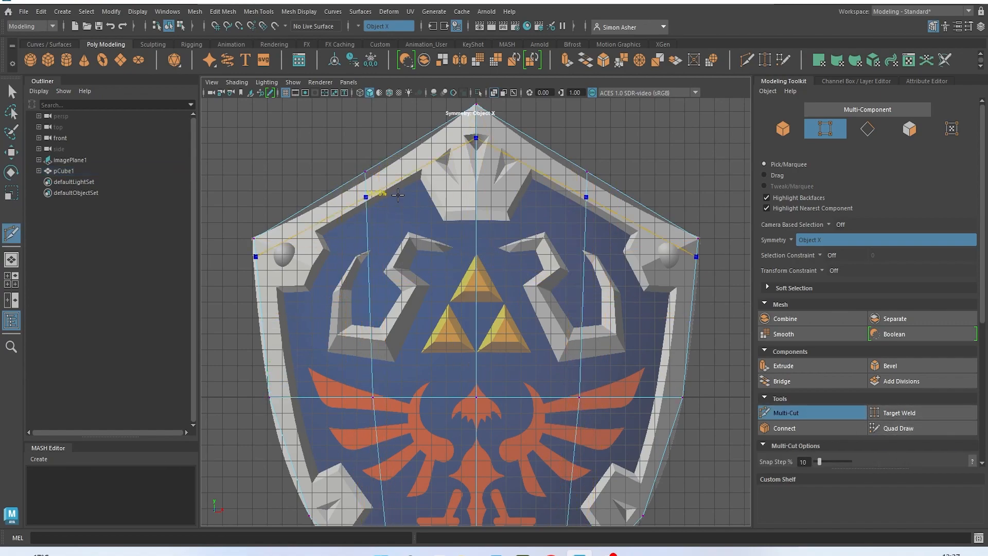
pyautogui.press('w')
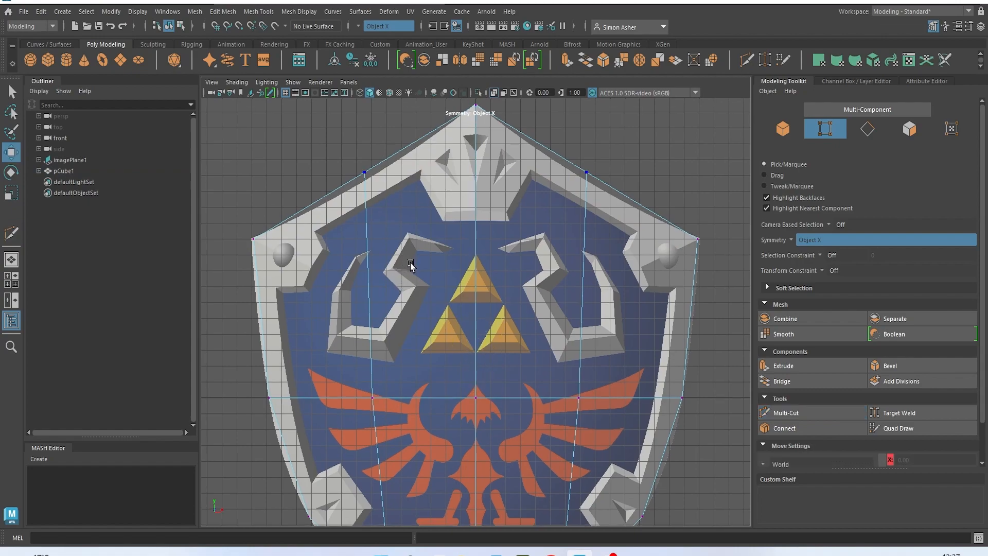
# - Move the new loop's top vertices onto the shield's sloped upper edge, at X about -7.10
pyautogui.keyDown('alt'); pyautogui.moveTo(412, 264); pyautogui.dragTo(398, 370, button='middle'); pyautogui.keyUp('alt')
pyautogui.moveTo(326, 265); pyautogui.dragTo(373, 299)
pyautogui.moveTo(368, 254); pyautogui.dragTo(373, 266, button='middle')
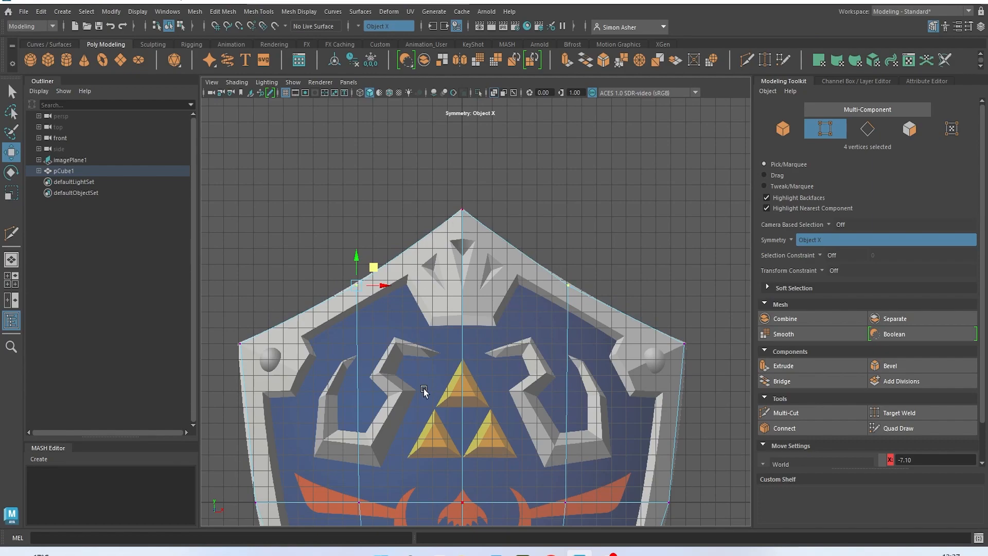
# - Cut horizontal edge loops through the upper and lower halves of the mesh with Multi-Cut
pyautogui.keyDown('alt'); pyautogui.moveTo(423, 391); pyautogui.dragTo(485, 222, button='middle'); pyautogui.keyUp('alt')
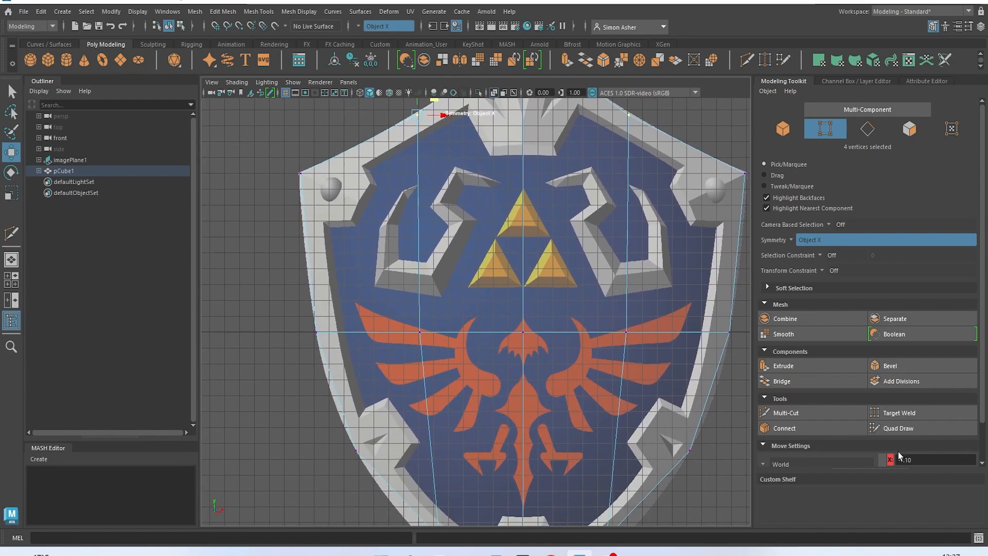
pyautogui.click(785, 412)
pyautogui.keyDown('alt'); pyautogui.moveTo(418, 434); pyautogui.dragTo(394, 328, button='middle'); pyautogui.keyUp('alt')
pyautogui.keyDown('ctrl'); pyautogui.click(393, 327); pyautogui.keyUp('ctrl')
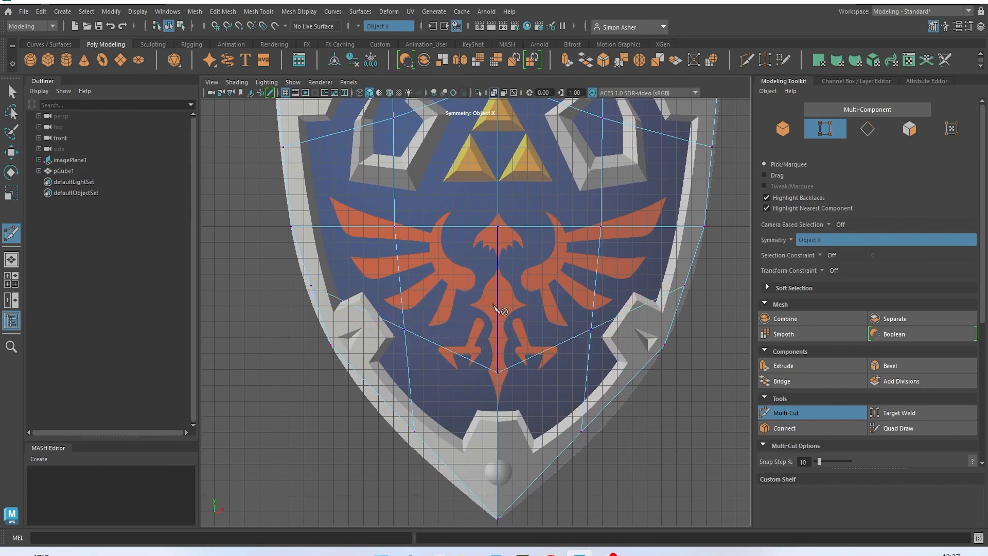
pyautogui.press('w')
# - Move the upper loop's side vertices onto the shield's outer edge, at X about -14.4
pyautogui.keyDown('alt'); pyautogui.moveTo(388, 276); pyautogui.dragTo(461, 427, button='middle'); pyautogui.keyUp('alt')
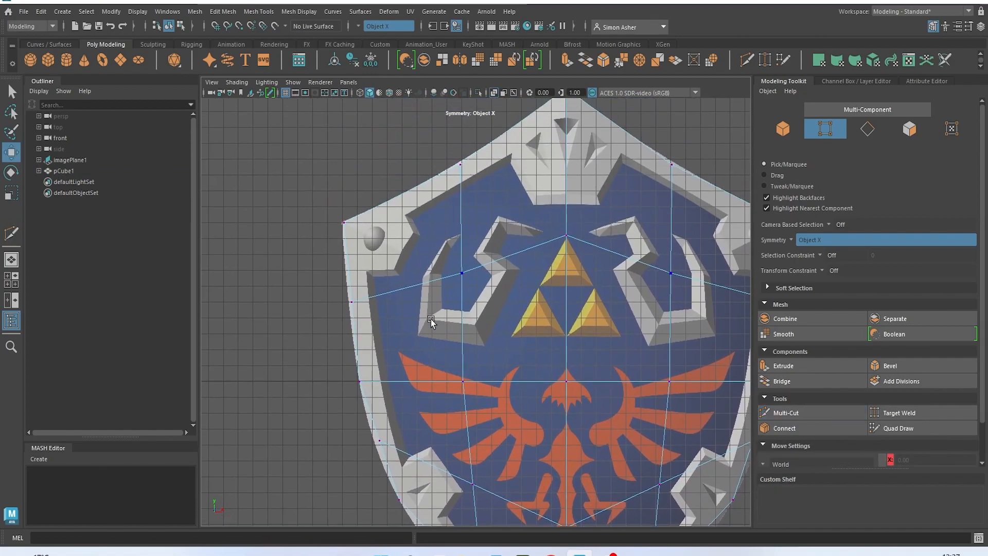
pyautogui.moveTo(330, 296); pyautogui.dragTo(354, 323)
pyautogui.scroll(5, 335, 316)
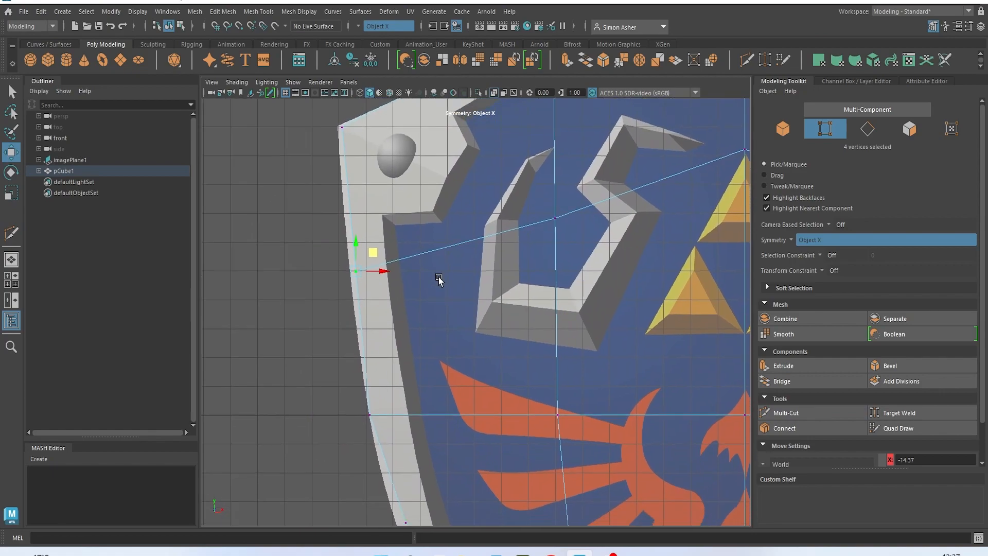
pyautogui.moveTo(370, 258); pyautogui.dragTo(366, 263)
# - Fit the lower loop's side vertices and the lower edge vertices at X about -5.60 to the shield's outline
pyautogui.keyDown('alt'); pyautogui.moveTo(410, 359); pyautogui.dragTo(385, 135, button='middle'); pyautogui.keyUp('alt')
pyautogui.moveTo(360, 281); pyautogui.dragTo(395, 299)
pyautogui.keyDown('alt'); pyautogui.moveTo(395, 298); pyautogui.dragTo(294, 133, button='middle'); pyautogui.keyUp('alt')
pyautogui.moveTo(469, 351); pyautogui.dragTo(482, 379, button='middle')
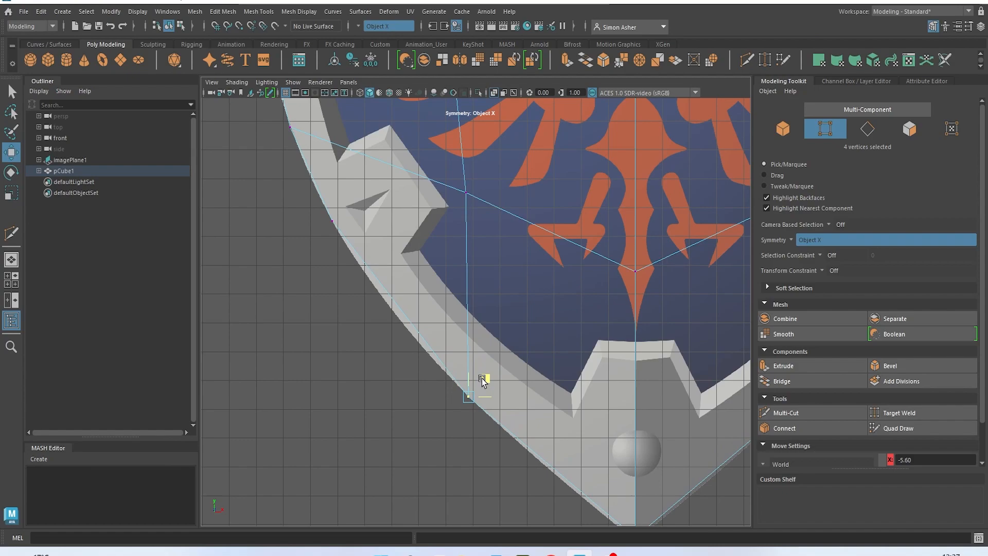
# - Cut another edge loop across the lowest section of the mesh with Multi-Cut, above the shield's bottom tip
pyautogui.click(786, 414)
pyautogui.click(319, 193)
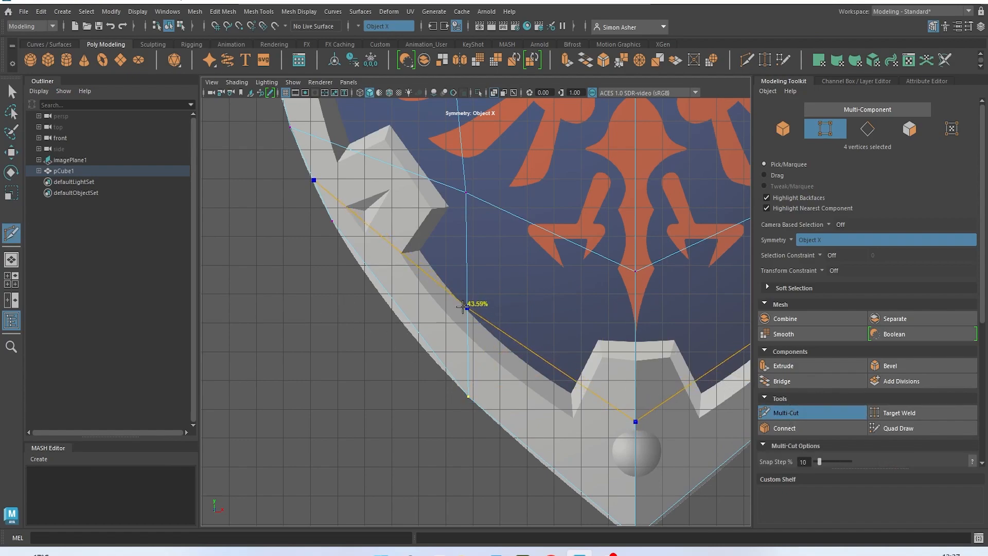
pyautogui.click(478, 335)
pyautogui.press('Return')
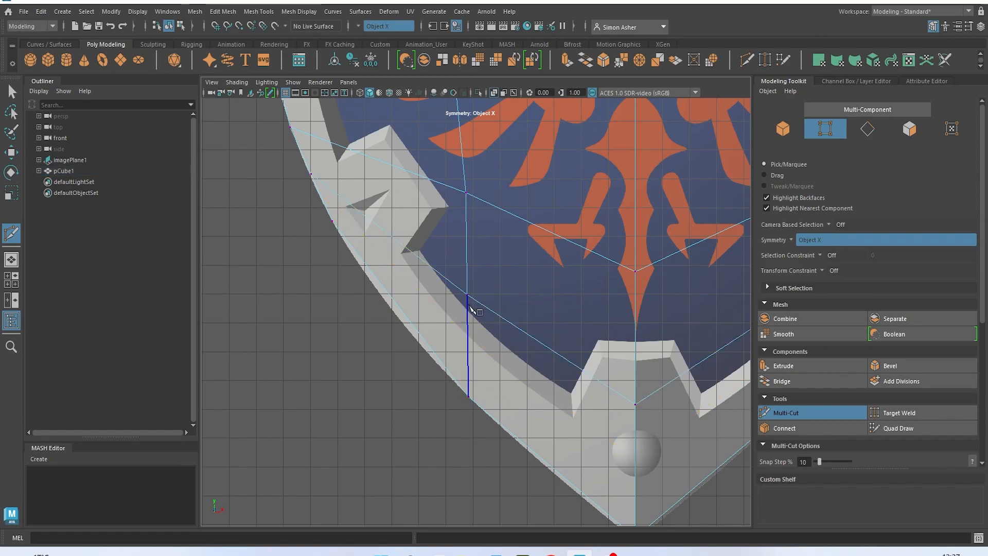
# - Adjust the lower side vertices along the shield's curved outline, placing the new loop's outer vertices at X about -9.73
pyautogui.press('w')
pyautogui.moveTo(315, 190); pyautogui.dragTo(408, 260)
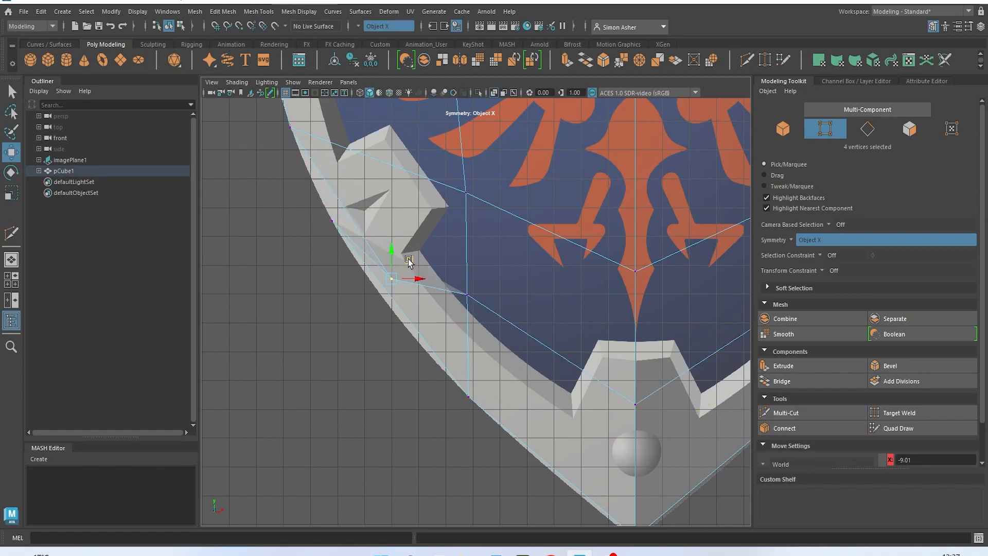
pyautogui.hotkey('ctrl', 'z')
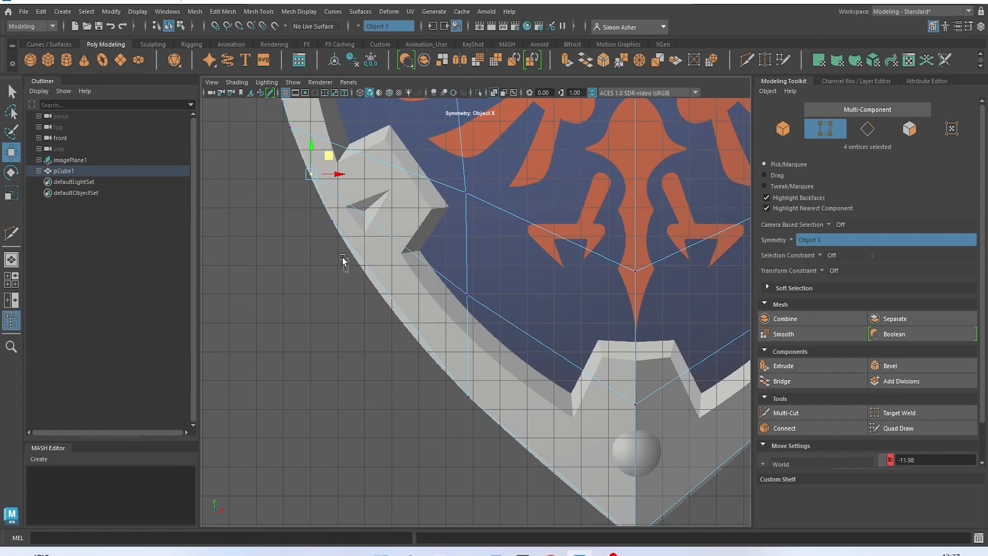
pyautogui.moveTo(319, 210); pyautogui.dragTo(319, 208)
pyautogui.moveTo(366, 231); pyautogui.dragTo(383, 265)
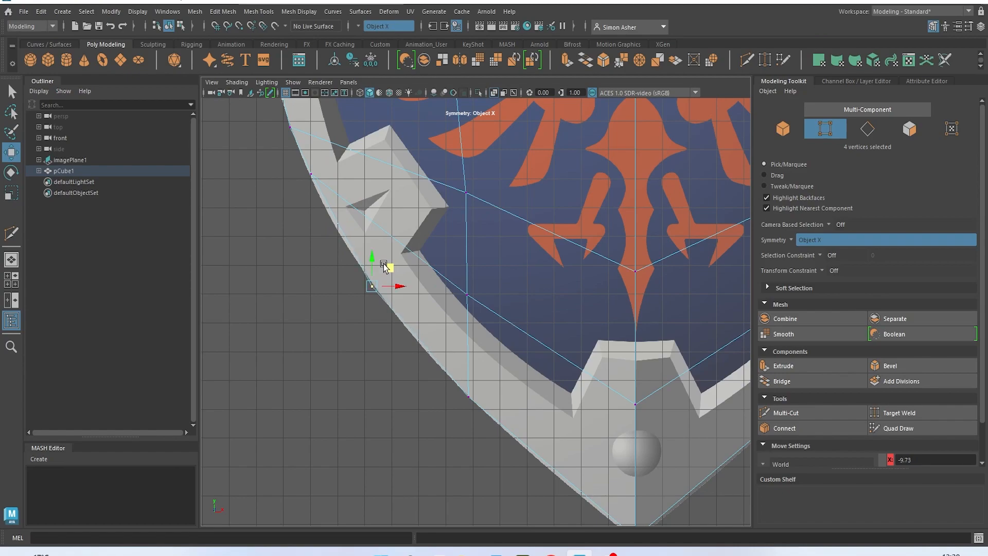
# - Turn off X-Ray shading and move the reference image plane back along Z, behind the shield mesh, in the perspective view
pyautogui.scroll(-10, 384, 265)
pyautogui.press('super')
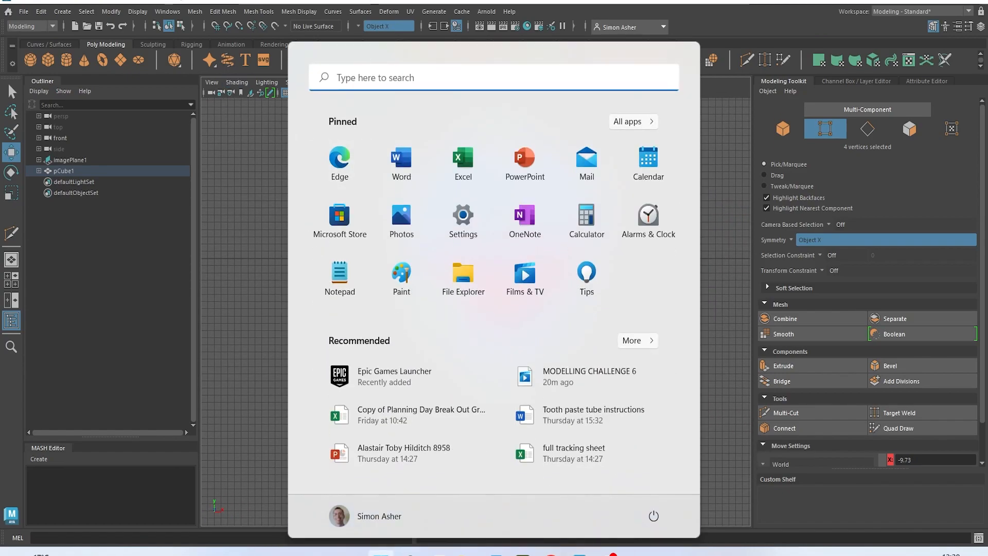
pyautogui.press('Escape')
pyautogui.click(237, 82)
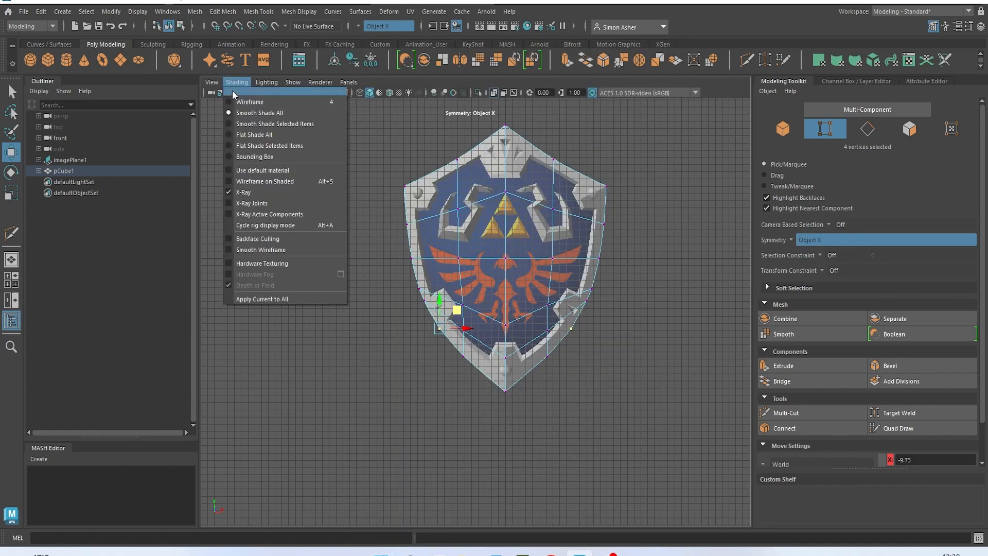
pyautogui.click(271, 192)
pyautogui.press('space')
pyautogui.moveTo(336, 208); pyautogui.dragTo(455, 196)
pyautogui.click(71, 159)
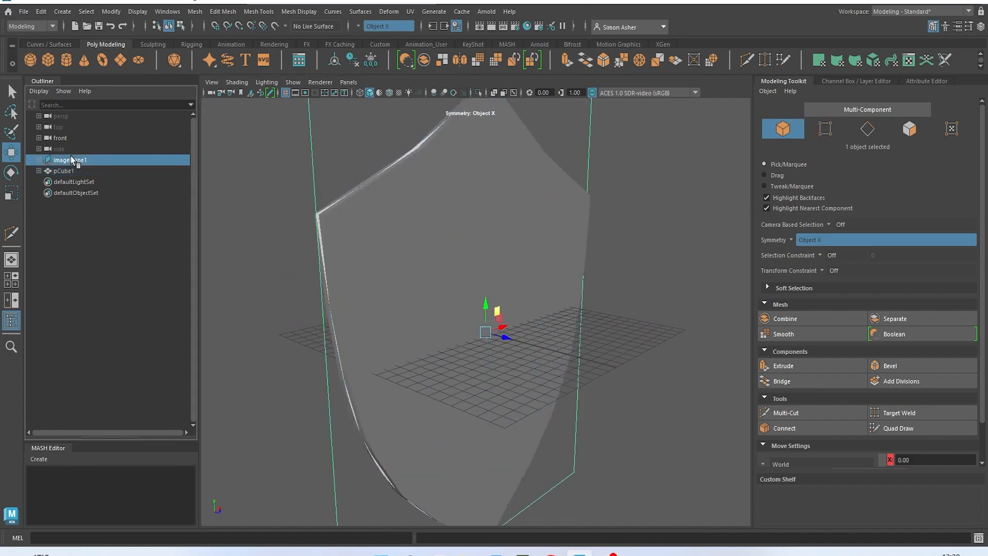
pyautogui.moveTo(506, 337); pyautogui.dragTo(371, 300)
# - Select the shield mesh and turn X-Ray shading back on in the front view
pyautogui.click(555, 368)
pyautogui.keyDown('alt'); pyautogui.moveTo(585, 380); pyautogui.dragTo(235, 120); pyautogui.keyUp('alt')
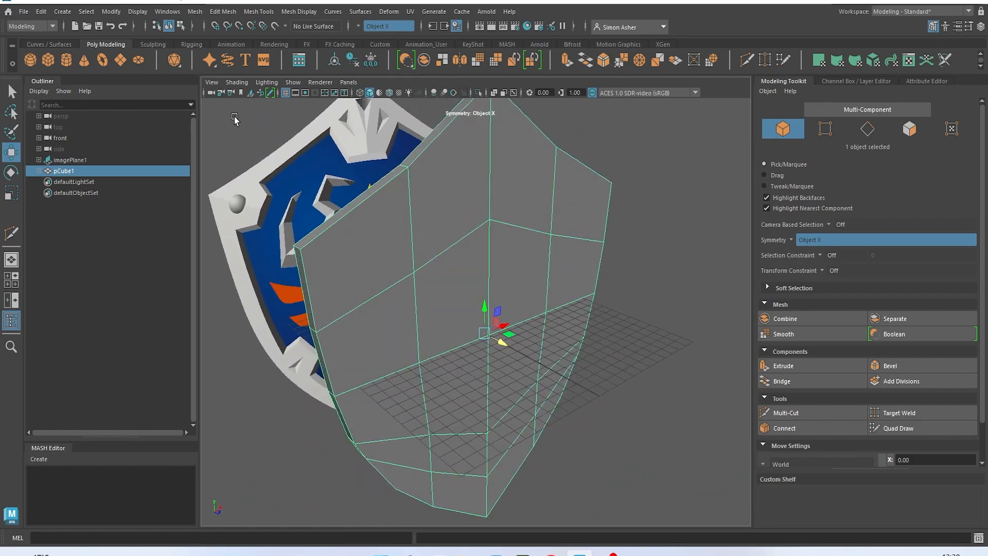
pyautogui.keyDown('alt'); pyautogui.moveTo(234, 222); pyautogui.dragTo(284, 161); pyautogui.keyUp('alt')
pyautogui.keyDown('alt'); pyautogui.moveTo(265, 244); pyautogui.dragTo(221, 242); pyautogui.keyUp('alt')
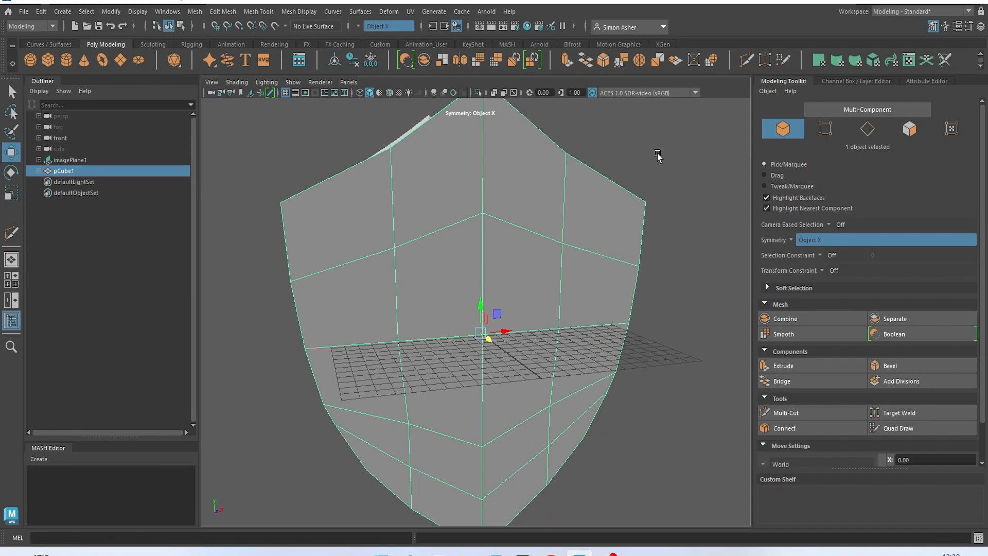
pyautogui.press('space')
pyautogui.moveTo(657, 169); pyautogui.dragTo(657, 195)
pyautogui.click(236, 83)
pyautogui.click(260, 182)
# - Extrude all of the shield's front faces with an offset of 1.15 to form a border
pyautogui.moveTo(466, 221); pyautogui.dragTo(466, 243, button='right')
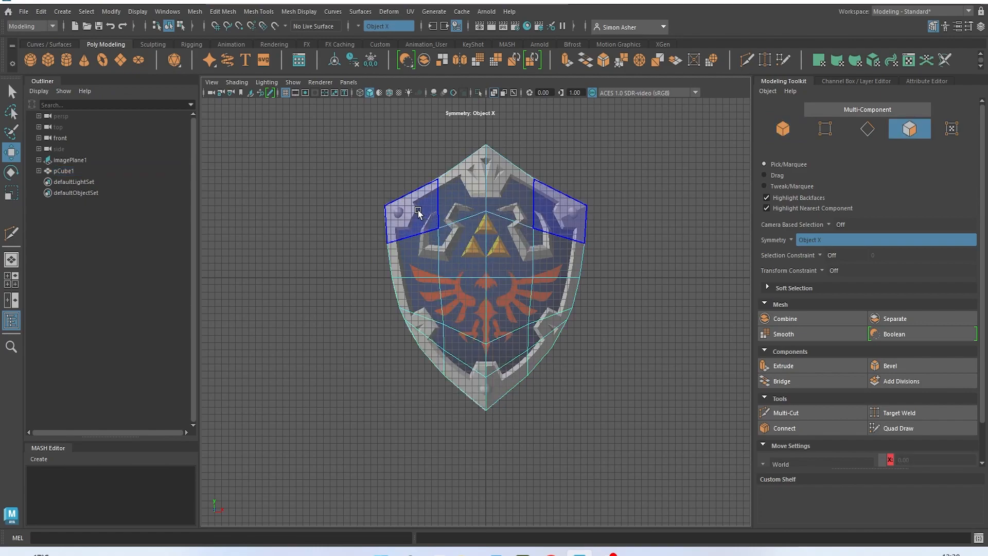
pyautogui.moveTo(433, 211)
pyautogui.mouseDown()
pyautogui.moveTo(456, 232)
pyautogui.moveTo(432, 299)
pyautogui.moveTo(468, 368)
pyautogui.moveTo(530, 334)
pyautogui.mouseUp()
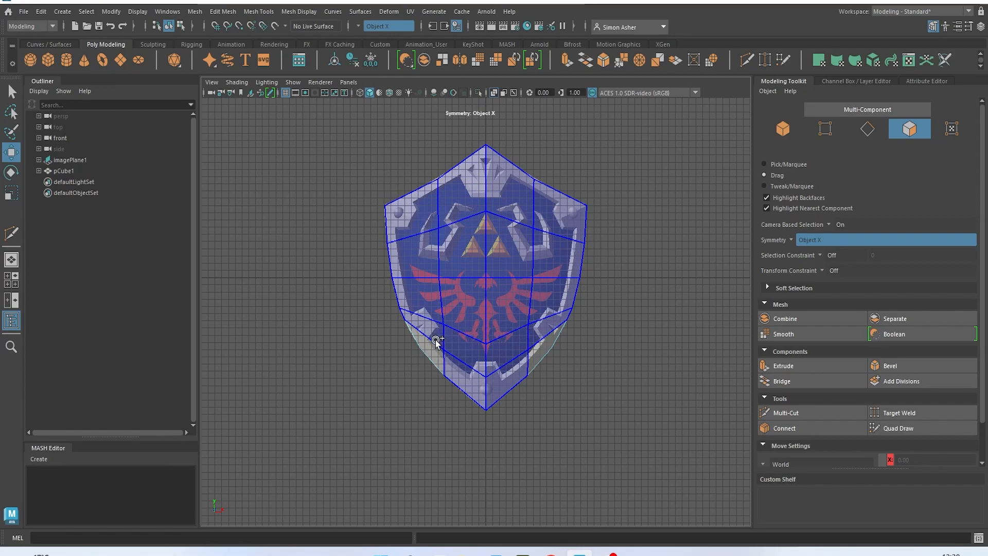
pyautogui.moveTo(436, 341); pyautogui.dragTo(436, 337)
pyautogui.scroll(5, 473, 233)
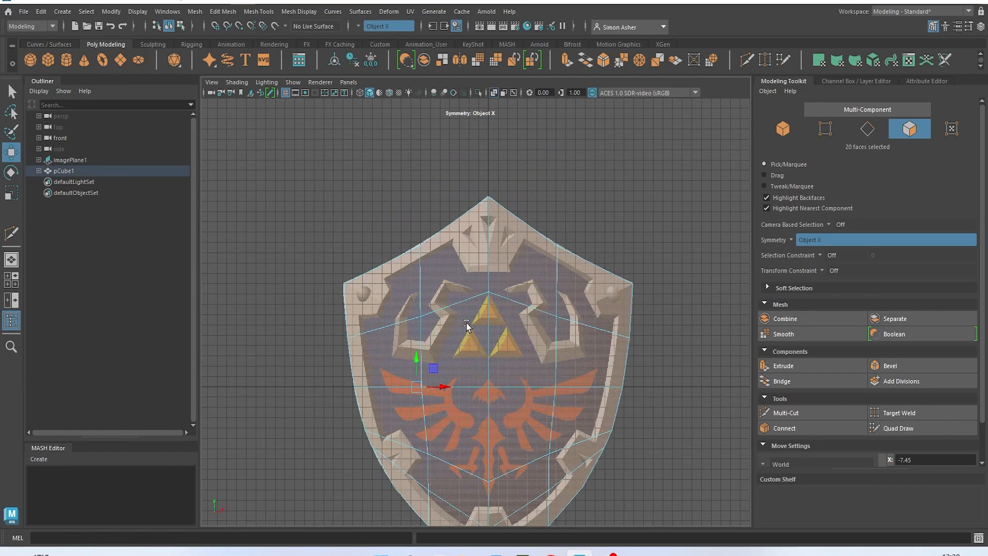
pyautogui.hotkey('ctrl', 'e')
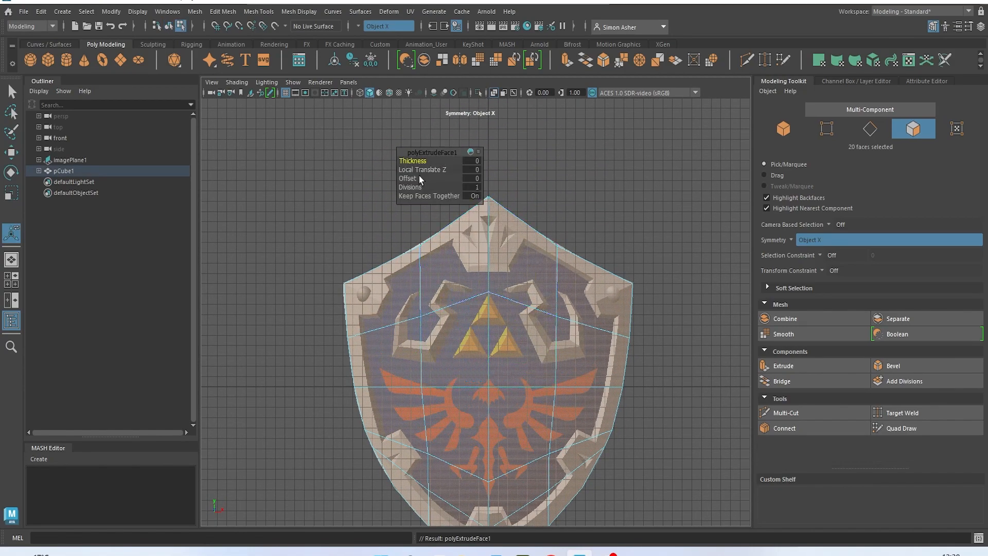
pyautogui.moveTo(409, 179); pyautogui.dragTo(471, 191)
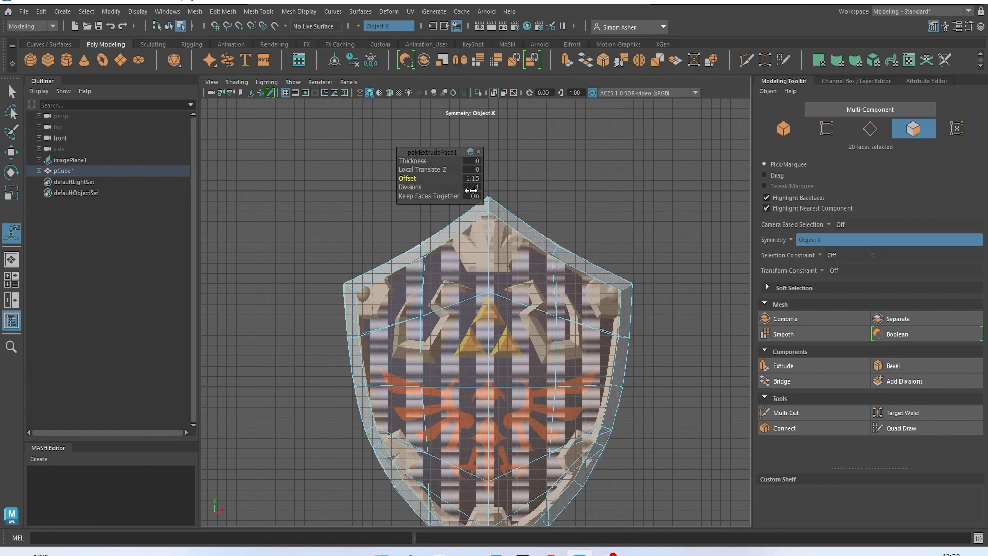
# - Raise the inner border's bottom center vertex toward the round stud in the reference image
pyautogui.keyDown('alt'); pyautogui.moveTo(470, 238); pyautogui.dragTo(516, 319); pyautogui.keyUp('alt')
pyautogui.keyDown('alt'); pyautogui.moveTo(506, 321); pyautogui.dragTo(476, 149, button='middle'); pyautogui.keyUp('alt')
pyautogui.keyDown('alt'); pyautogui.moveTo(456, 355); pyautogui.dragTo(458, 399, button='right'); pyautogui.keyUp('alt')
pyautogui.keyDown('alt'); pyautogui.moveTo(453, 394); pyautogui.dragTo(418, 304, button='middle'); pyautogui.keyUp('alt')
pyautogui.keyDown('alt'); pyautogui.moveTo(418, 303); pyautogui.dragTo(405, 269, button='right'); pyautogui.keyUp('alt')
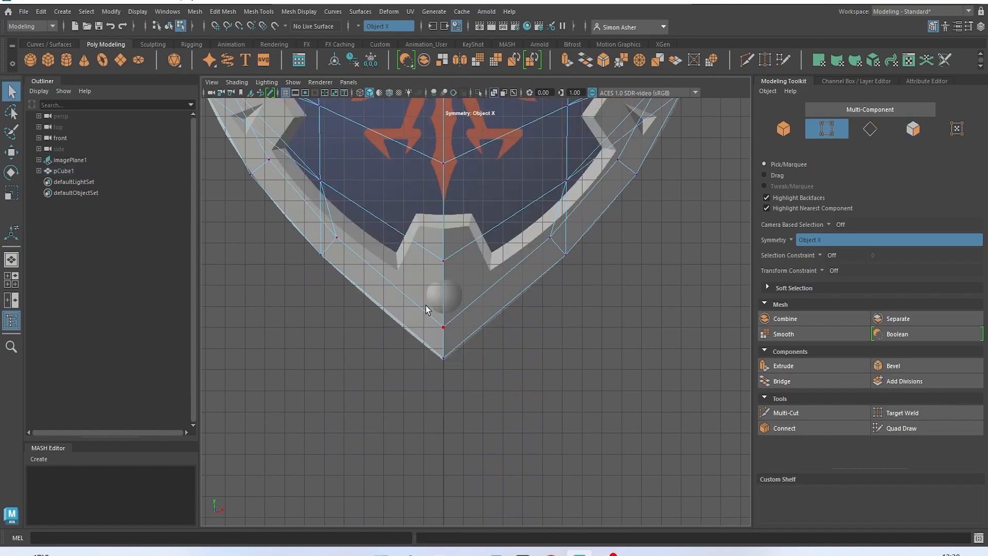
pyautogui.moveTo(446, 334); pyautogui.dragTo(447, 333)
pyautogui.click(238, 82)
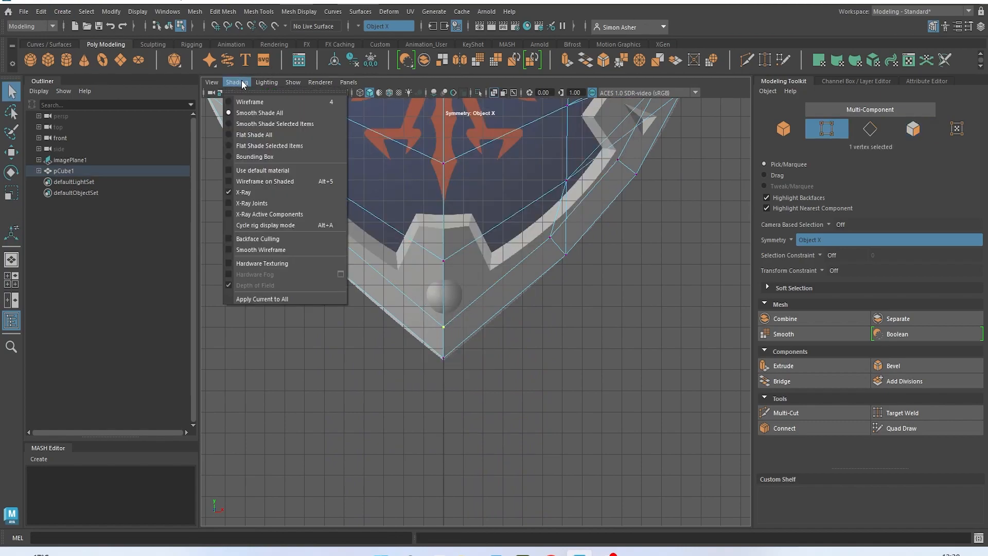
pyautogui.click(268, 192)
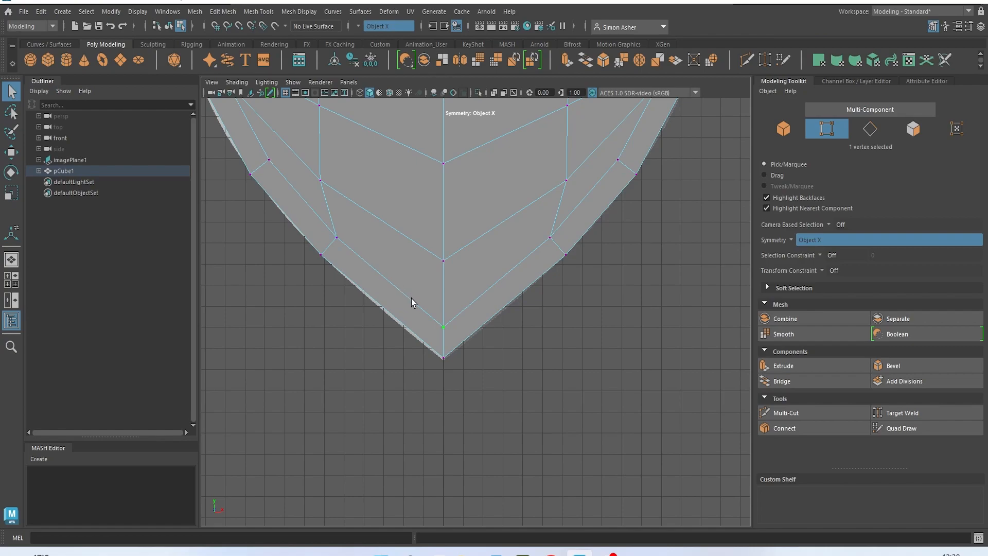
pyautogui.click(229, 82)
pyautogui.click(274, 192)
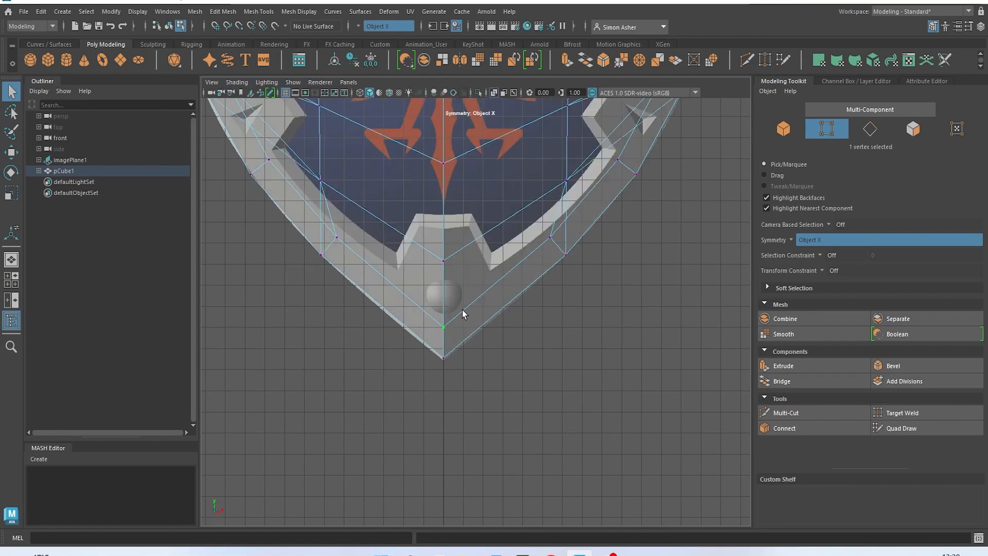
pyautogui.press('w')
pyautogui.moveTo(445, 302); pyautogui.dragTo(444, 296)
# - Fit the inner border's lower side vertices to the rim's inner edge, placing the ones above the lowest pair at X about -8.47
pyautogui.scroll(5, 333, 253)
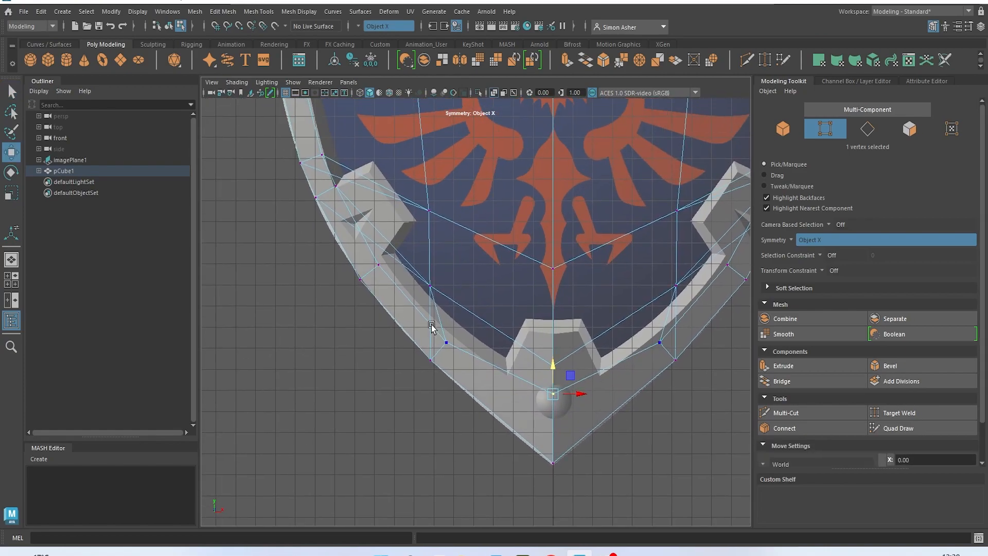
pyautogui.moveTo(454, 354); pyautogui.dragTo(461, 318)
pyautogui.scroll(2, 378, 303)
pyautogui.click(383, 309)
pyautogui.moveTo(401, 301); pyautogui.dragTo(410, 298)
pyautogui.keyDown('alt'); pyautogui.moveTo(410, 298); pyautogui.dragTo(453, 354, button='middle'); pyautogui.keyUp('alt')
pyautogui.click(235, 83)
pyautogui.click(270, 195)
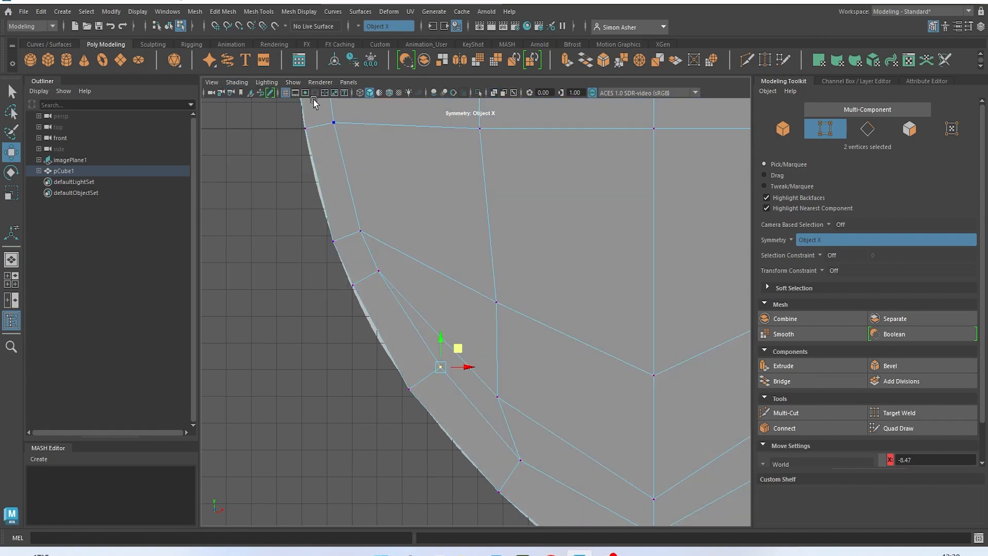
pyautogui.click(241, 83)
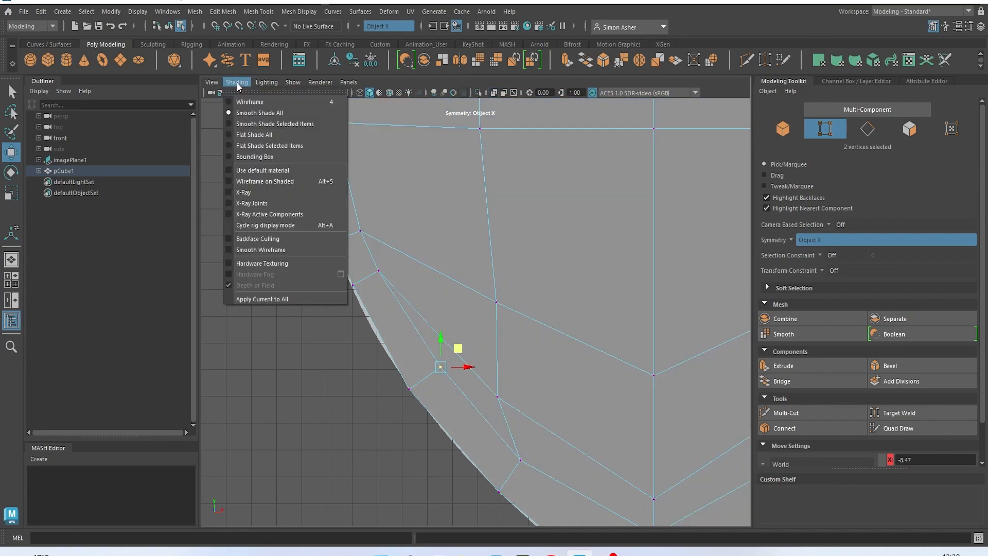
pyautogui.click(269, 194)
# - Fit the inner border's upper vertices to the rim's inner edge, at X about -13.19 on the side and -6.57 near the top
pyautogui.keyDown('alt'); pyautogui.moveTo(275, 153); pyautogui.dragTo(271, 318, button='middle'); pyautogui.keyUp('alt')
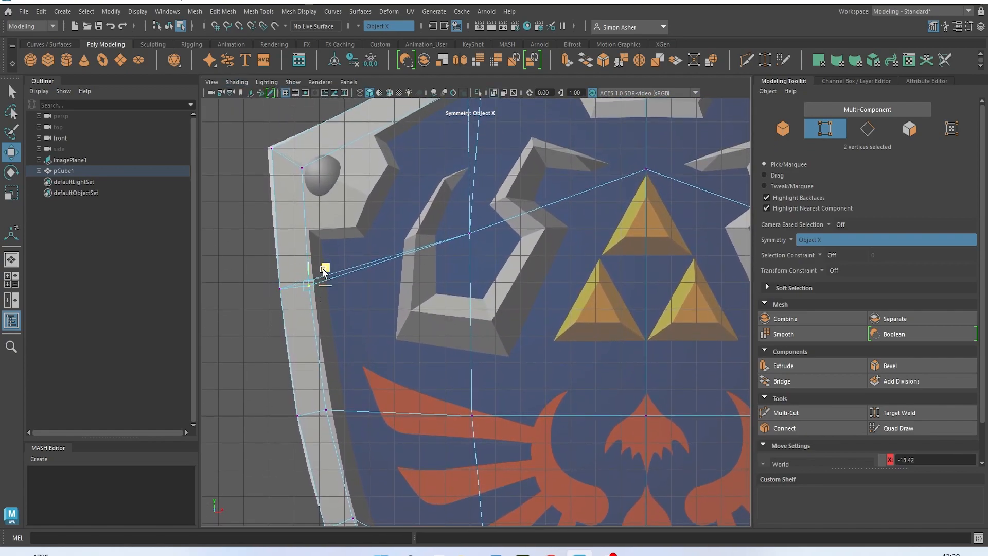
pyautogui.keyDown('alt'); pyautogui.moveTo(327, 270); pyautogui.dragTo(241, 456, button='middle'); pyautogui.keyUp('alt')
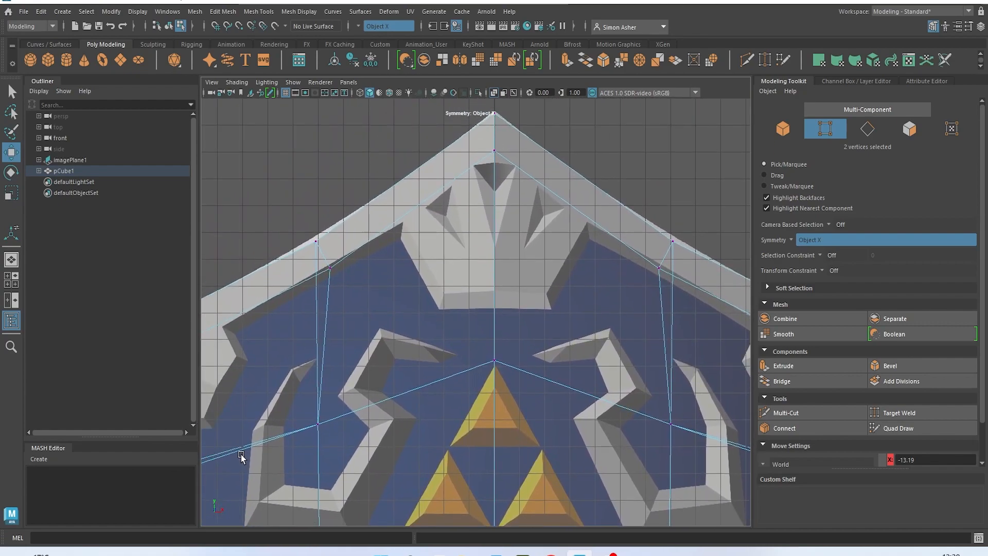
pyautogui.moveTo(347, 257); pyautogui.dragTo(346, 253)
pyautogui.keyDown('alt'); pyautogui.moveTo(400, 276); pyautogui.dragTo(390, 272, button='middle'); pyautogui.keyUp('alt')
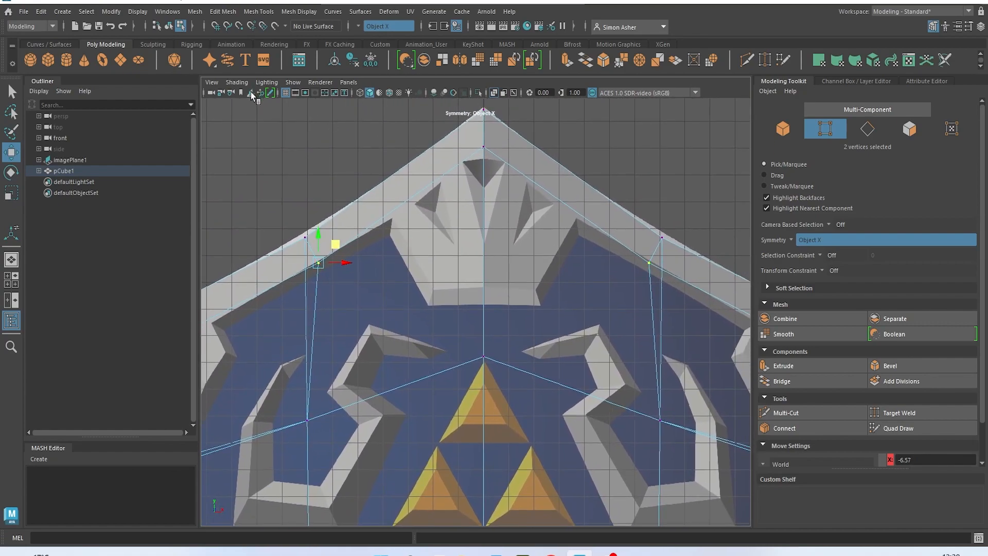
# - Turn off X-Ray shading and show the shield mesh from the front in the perspective view
pyautogui.click(237, 82)
pyautogui.click(276, 196)
pyautogui.press('space')
pyautogui.moveTo(283, 163); pyautogui.dragTo(282, 137)
pyautogui.keyDown('alt'); pyautogui.moveTo(342, 257); pyautogui.dragTo(293, 213, button='middle'); pyautogui.keyUp('alt')
pyautogui.keyDown('alt'); pyautogui.moveTo(294, 213); pyautogui.dragTo(423, 230); pyautogui.keyUp('alt')
# - Extrude the full loop of border faces around the shield with a thickness of 1.4
pyautogui.moveTo(430, 172); pyautogui.dragTo(430, 187, button='right')
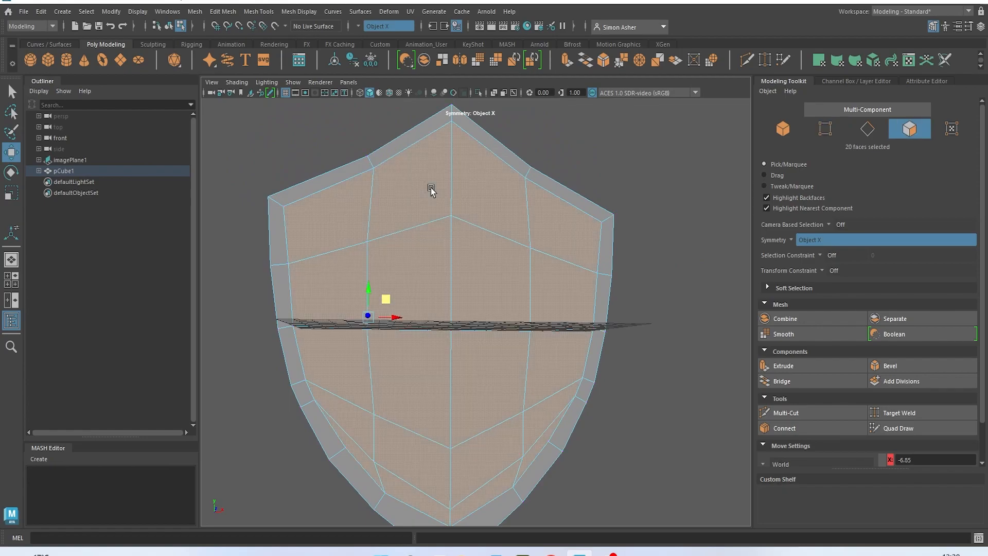
pyautogui.click(397, 150)
pyautogui.keyDown('shift'); pyautogui.doubleClick(339, 171); pyautogui.keyUp('shift')
pyautogui.keyDown('alt'); pyautogui.moveTo(342, 170); pyautogui.dragTo(417, 270); pyautogui.keyUp('alt')
pyautogui.hotkey('ctrl', 'e')
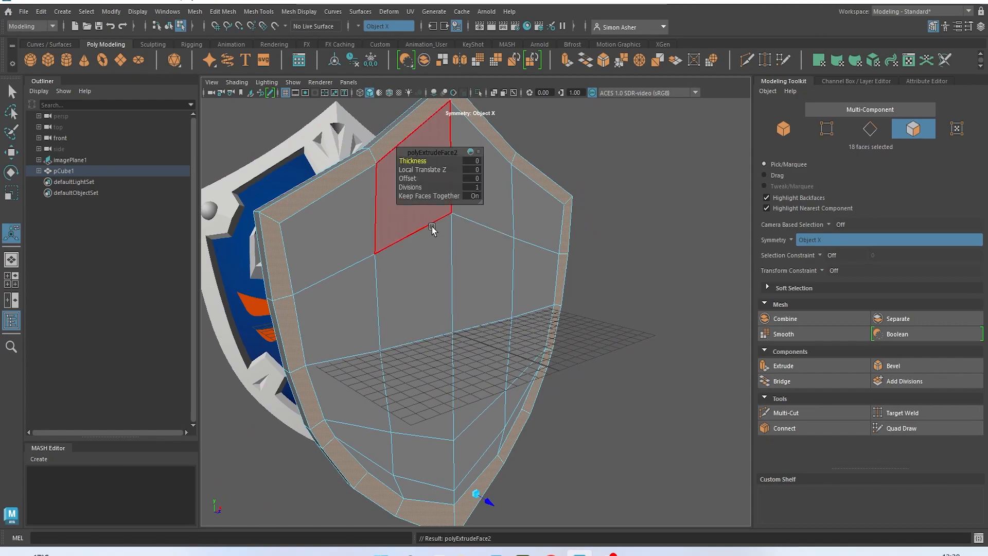
pyautogui.keyDown('alt'); pyautogui.moveTo(442, 238); pyautogui.dragTo(405, 279); pyautogui.keyUp('alt')
pyautogui.moveTo(412, 160); pyautogui.dragTo(435, 178)
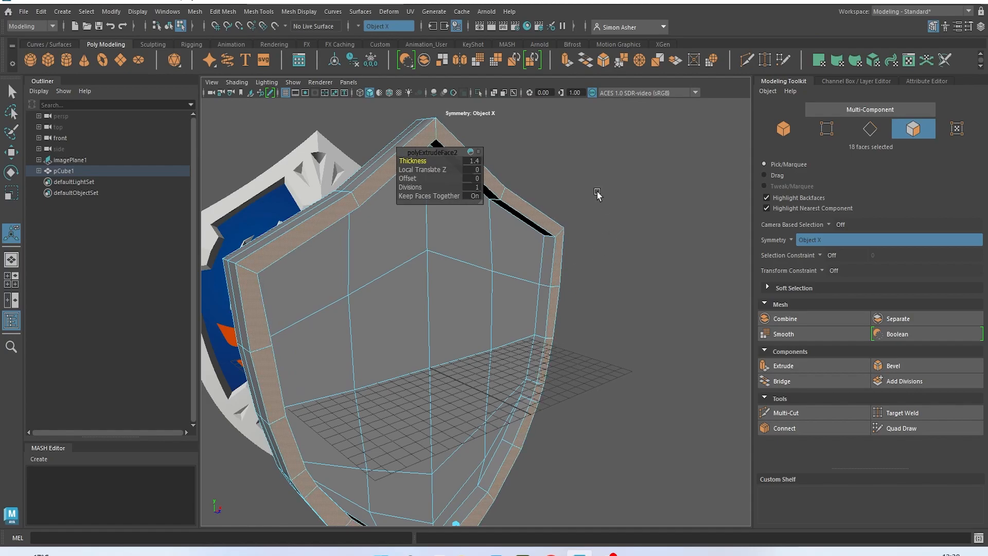
pyautogui.press('space')
pyautogui.keyDown('alt'); pyautogui.moveTo(585, 181); pyautogui.dragTo(655, 217); pyautogui.keyUp('alt')
pyautogui.keyDown('alt'); pyautogui.moveTo(477, 193); pyautogui.dragTo(431, 200); pyautogui.keyUp('alt')
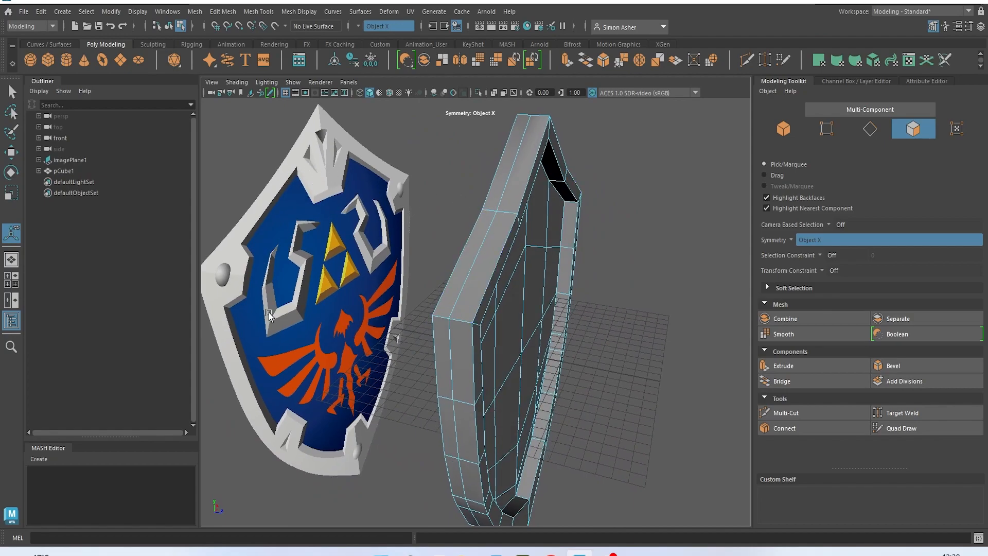
pyautogui.keyDown('alt'); pyautogui.moveTo(373, 438); pyautogui.dragTo(276, 353); pyautogui.keyUp('alt')
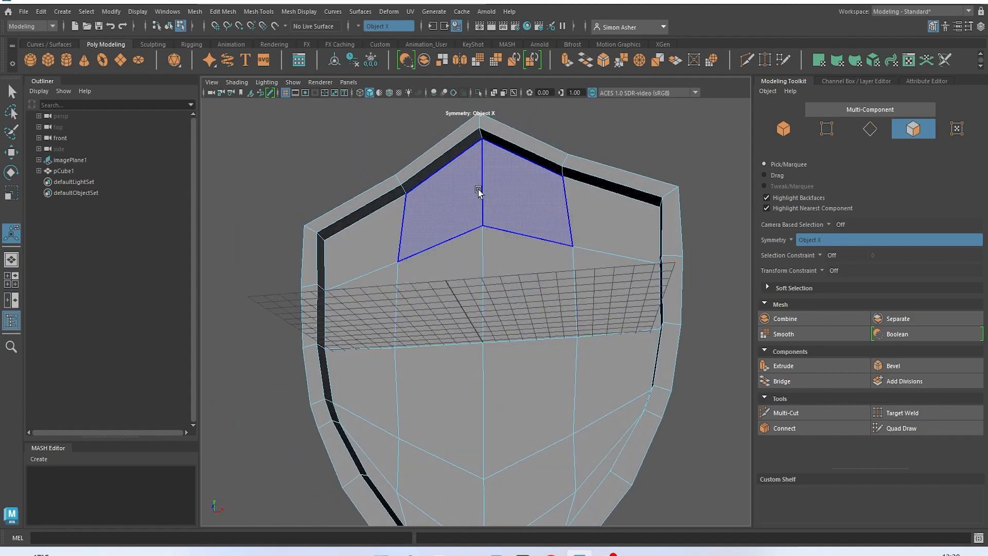
pyautogui.scroll(-3, 515, 189)
# - Create a new polygon cube and turn on wireframe-on-shaded display
pyautogui.press('space')
pyautogui.moveTo(515, 188); pyautogui.dragTo(516, 212)
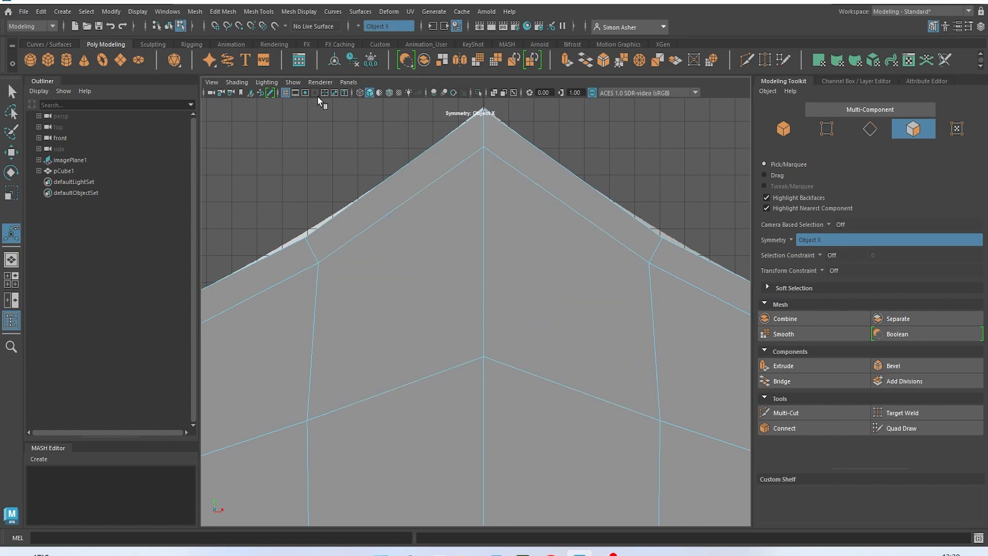
pyautogui.press('space')
pyautogui.click(281, 164)
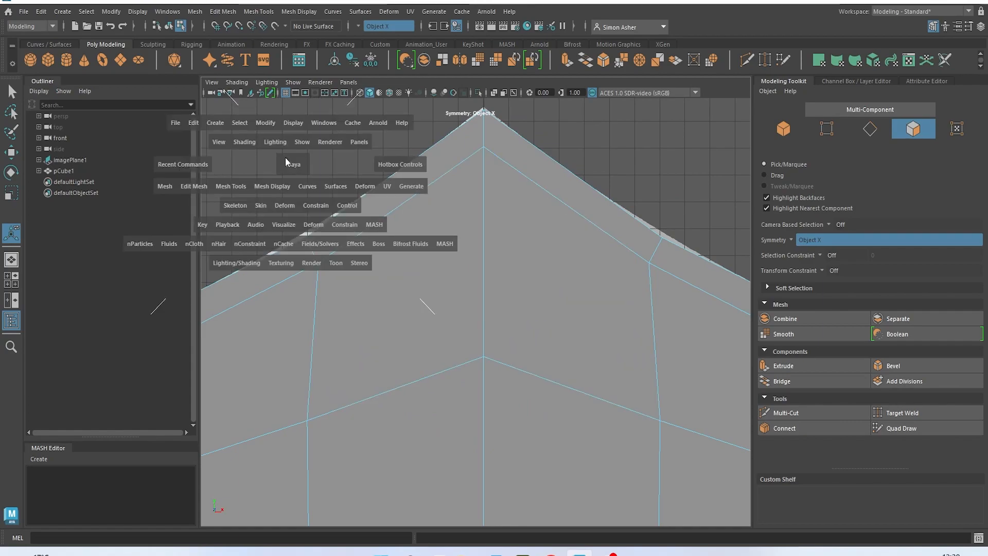
pyautogui.click(215, 123)
pyautogui.moveTo(245, 164)
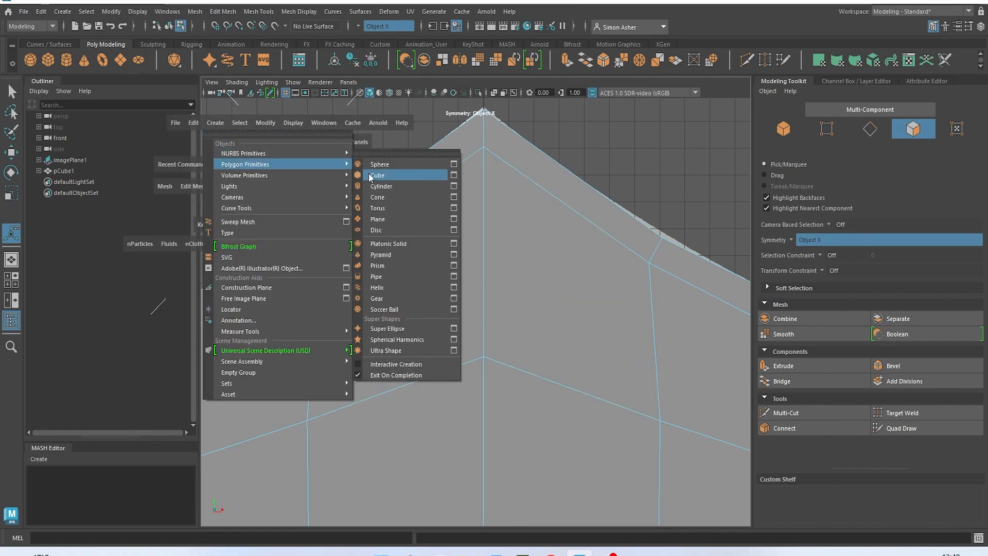
pyautogui.click(391, 176)
pyautogui.click(390, 96)
pyautogui.keyDown('alt'); pyautogui.moveTo(428, 239); pyautogui.dragTo(411, 160, button='middle'); pyautogui.keyUp('alt')
pyautogui.press('space')
pyautogui.moveTo(270, 168)
pyautogui.mouseDown()
pyautogui.moveTo(270, 150)
pyautogui.moveTo(437, 247)
pyautogui.mouseUp()
pyautogui.press('f')
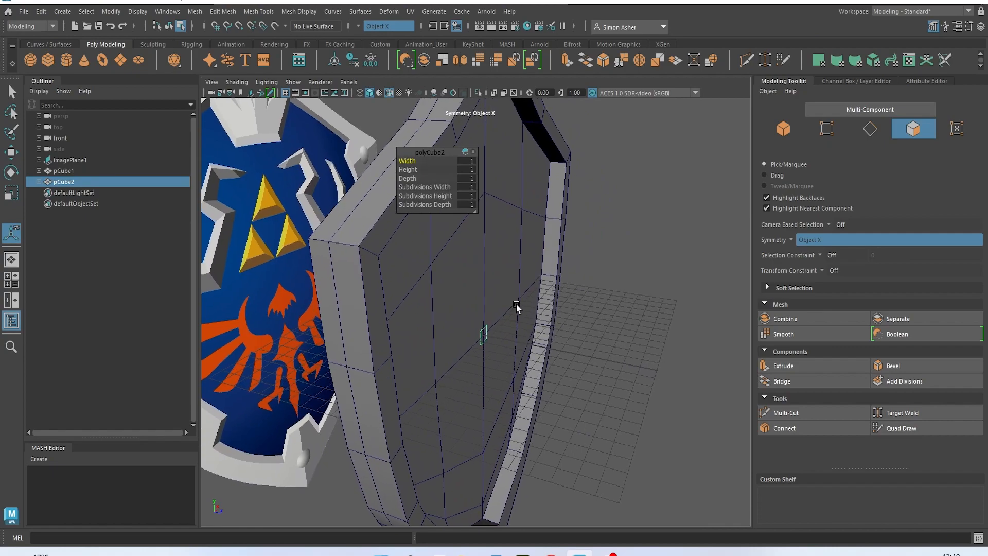
# - Turn on X-Ray shading in the front view and move the new cube up onto the ornament at the shield's top, keeping X at 0
pyautogui.press('w')
pyautogui.press('space')
pyautogui.moveTo(649, 265); pyautogui.dragTo(650, 303)
pyautogui.click(234, 86)
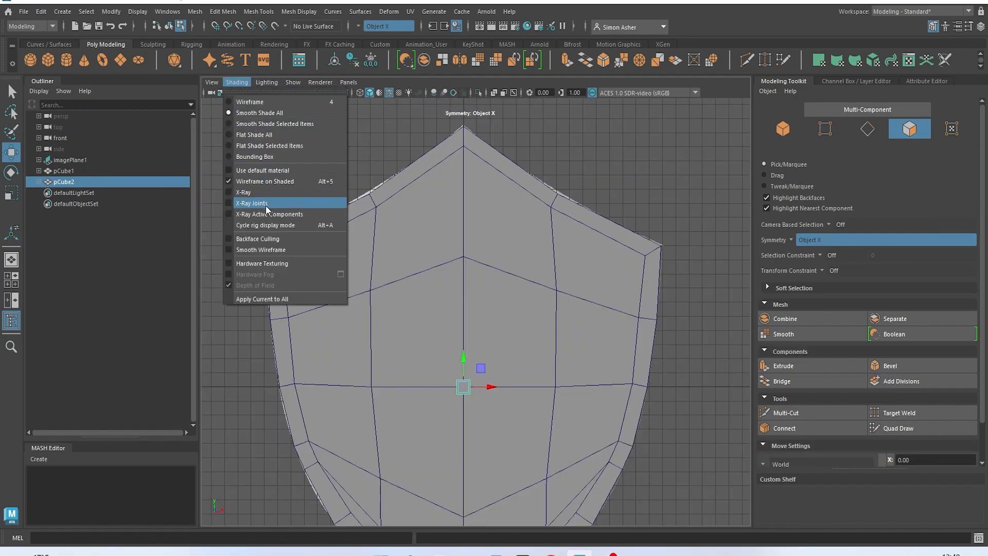
pyautogui.click(264, 202)
pyautogui.moveTo(464, 374); pyautogui.dragTo(451, 180)
pyautogui.scroll(5, 452, 180)
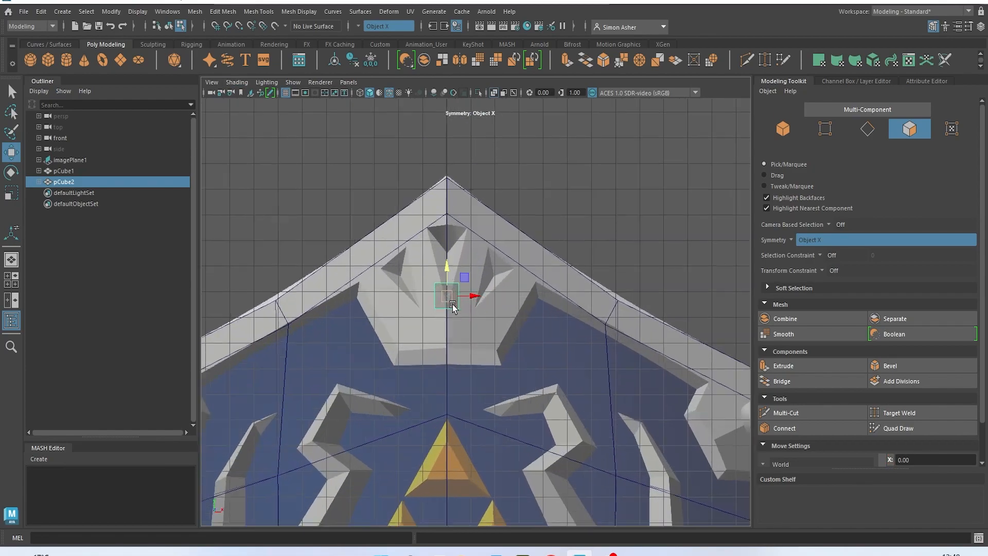
pyautogui.scroll(4, 452, 306)
pyautogui.moveTo(435, 287); pyautogui.dragTo(438, 268)
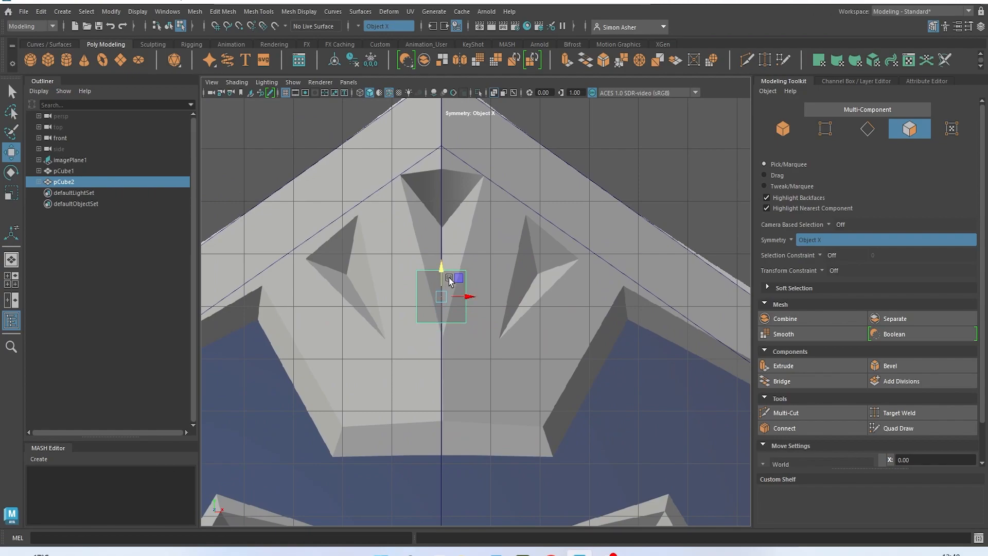
# - Cut a vertical edge loop through the middle of the new cube with Multi-Cut
pyautogui.click(804, 413)
pyautogui.scroll(1, 514, 312)
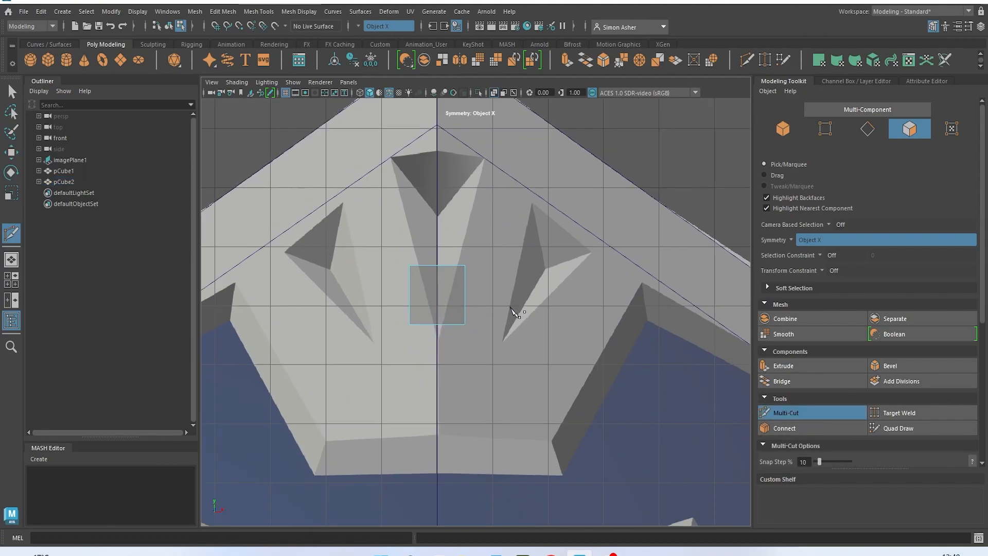
pyautogui.scroll(1, 442, 307)
# - Move the cube's top middle vertices straight up to the apex of the reference's crest ornament
pyautogui.press('w')
pyautogui.click(445, 288)
pyautogui.rightClick(430, 233)
pyautogui.moveTo(411, 262); pyautogui.dragTo(399, 242, button='right')
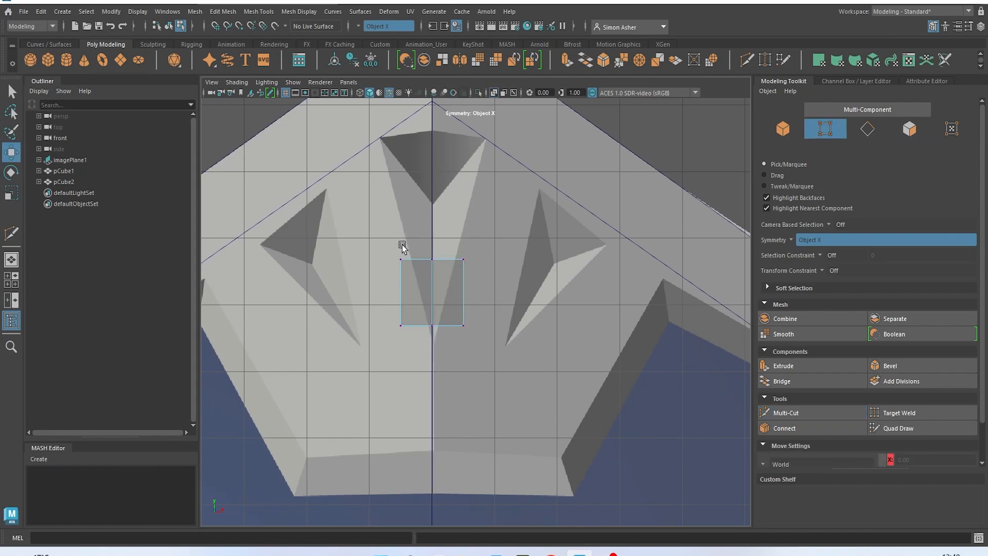
pyautogui.moveTo(417, 246); pyautogui.dragTo(441, 267)
pyautogui.keyDown('alt'); pyautogui.moveTo(441, 267); pyautogui.dragTo(465, 348, button='middle'); pyautogui.keyUp('alt')
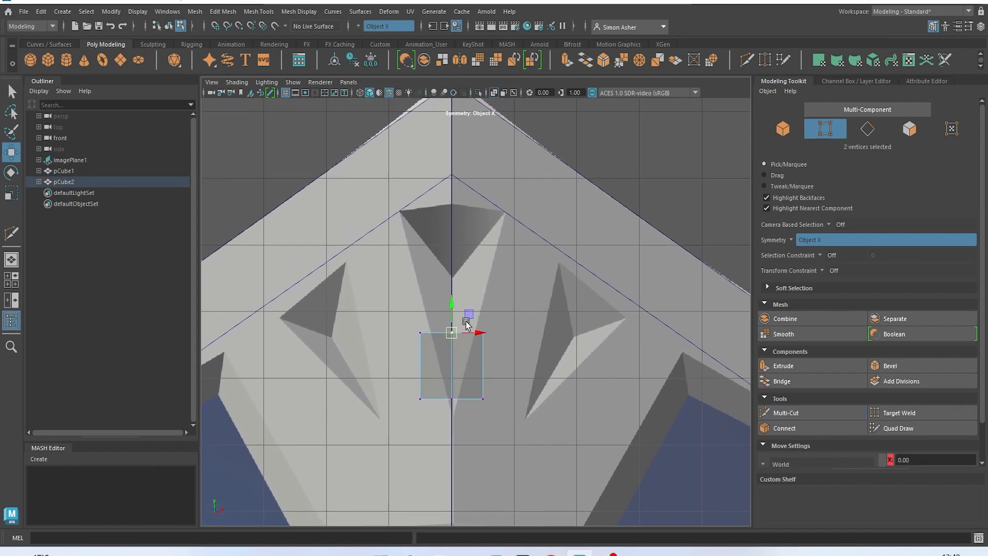
pyautogui.moveTo(451, 309); pyautogui.dragTo(453, 168)
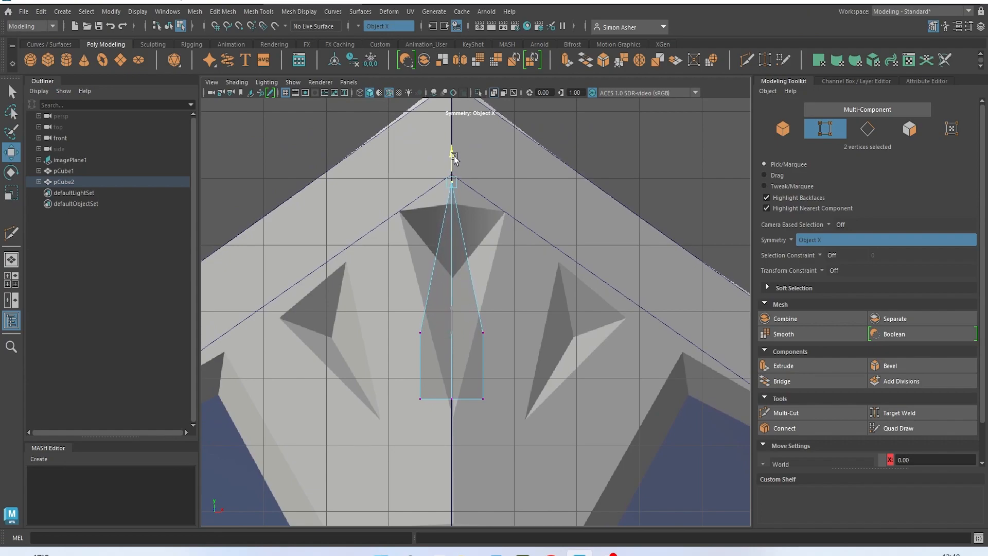
# - Move the cube's side and bottom vertices onto the crest ornament's outer corners and lower edge, keeping the bottom middle vertices on the centre line
pyautogui.press('super')
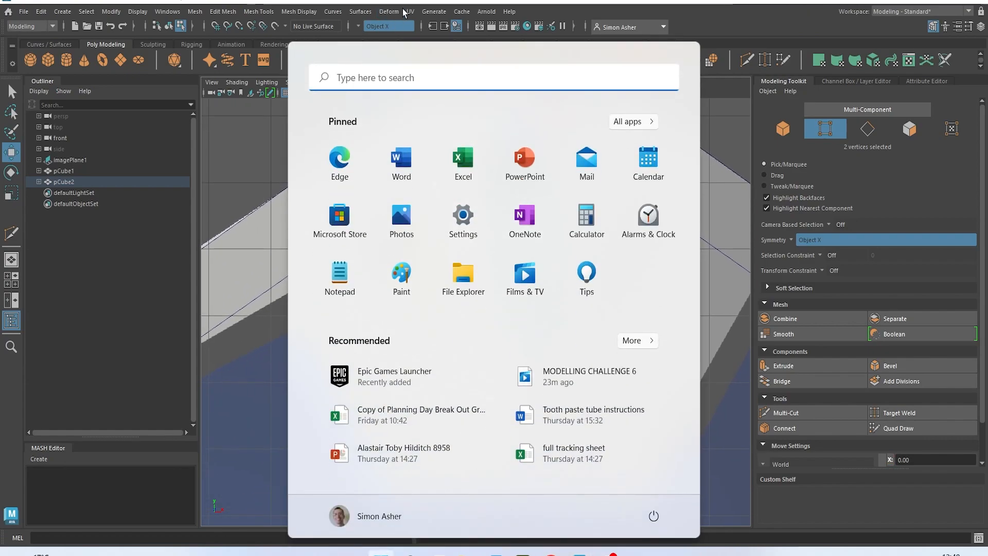
pyautogui.press('Escape')
pyautogui.moveTo(504, 263); pyautogui.dragTo(282, 278)
pyautogui.keyDown('alt'); pyautogui.moveTo(345, 404); pyautogui.dragTo(352, 324, button='middle'); pyautogui.keyUp('alt')
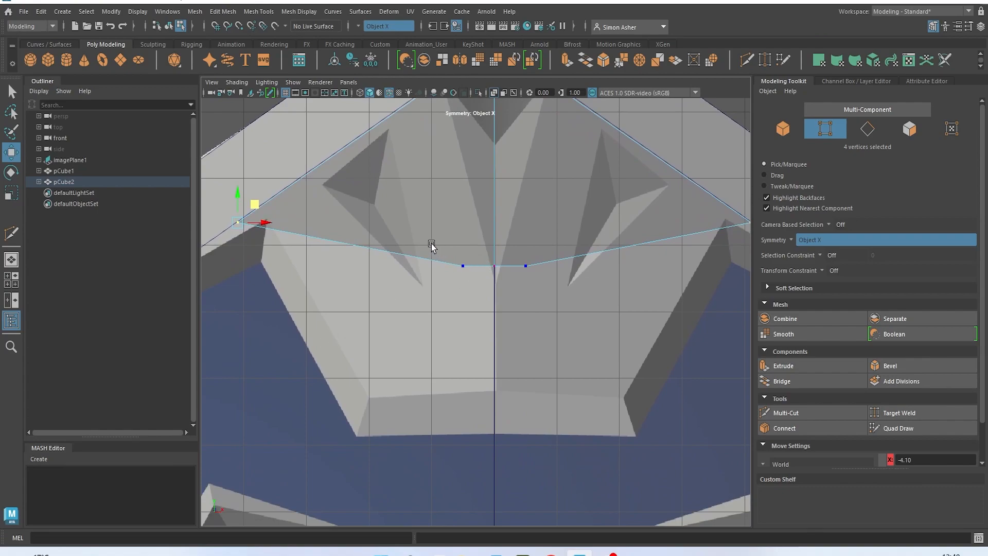
pyautogui.moveTo(431, 245); pyautogui.dragTo(471, 280)
pyautogui.moveTo(474, 245); pyautogui.dragTo(372, 417)
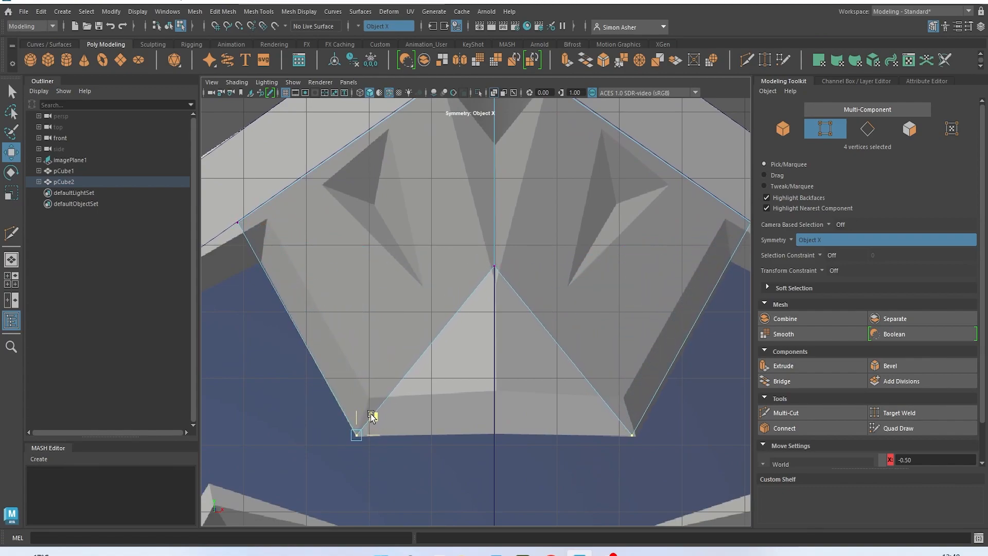
pyautogui.moveTo(510, 304); pyautogui.dragTo(509, 304)
pyautogui.moveTo(495, 248); pyautogui.dragTo(503, 406)
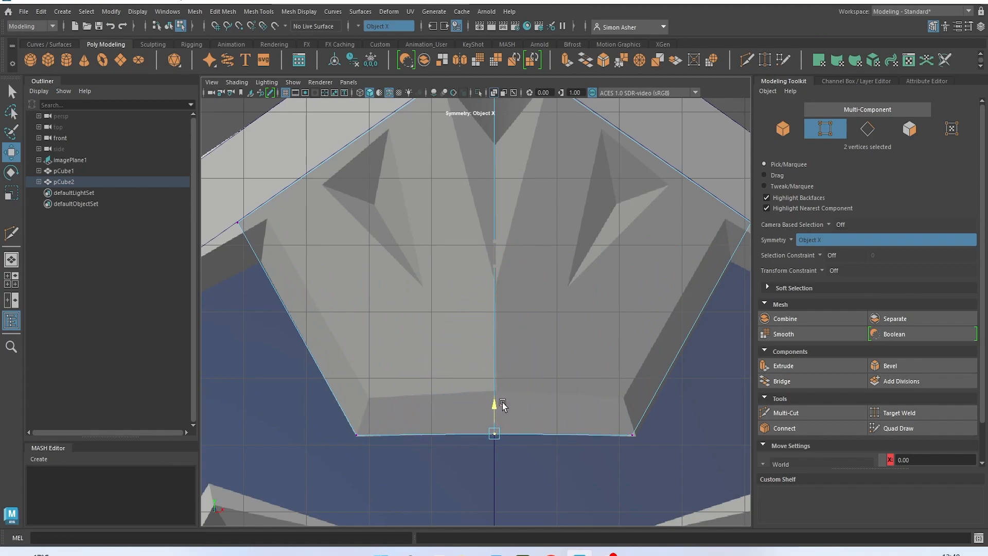
# - Inspect the crest piece against the shield in perspective with X-Ray shading turned off, and restore X-Ray shading
pyautogui.keyDown('alt'); pyautogui.moveTo(494, 337); pyautogui.dragTo(485, 398, button='middle'); pyautogui.keyUp('alt')
pyautogui.press('space')
pyautogui.keyDown('alt'); pyautogui.moveTo(354, 157); pyautogui.dragTo(277, 85); pyautogui.keyUp('alt')
pyautogui.click(238, 83)
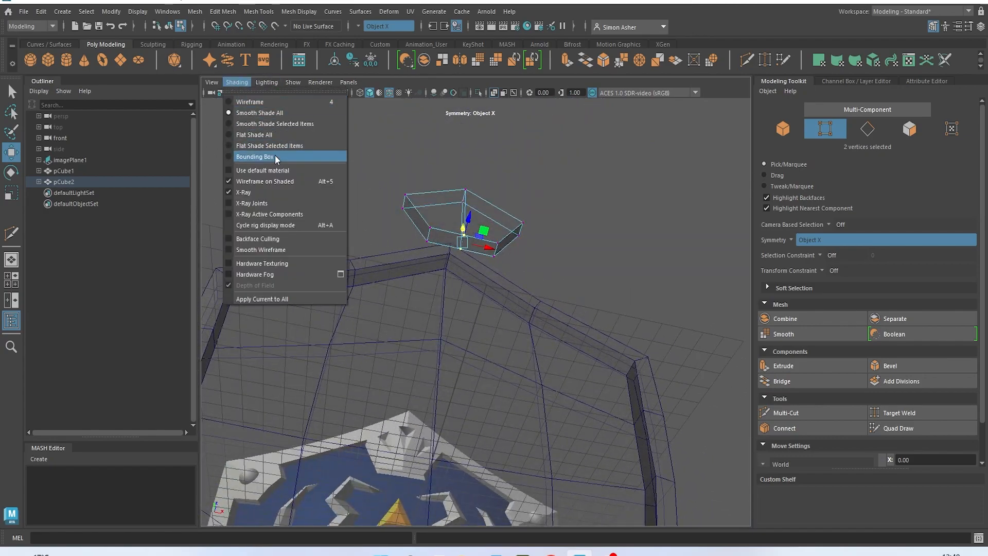
pyautogui.click(272, 189)
pyautogui.moveTo(353, 192)
pyautogui.keyDown('alt'); pyautogui.mouseDown()
pyautogui.moveTo(401, 242)
pyautogui.moveTo(394, 234)
pyautogui.mouseUp(); pyautogui.keyUp('alt')
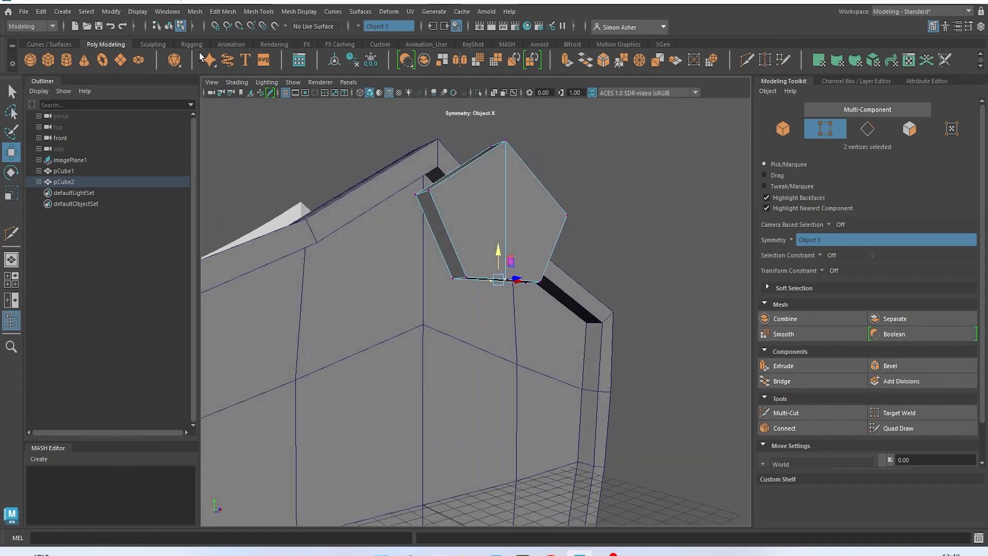
pyautogui.keyDown('alt'); pyautogui.moveTo(259, 135); pyautogui.dragTo(332, 231); pyautogui.keyUp('alt')
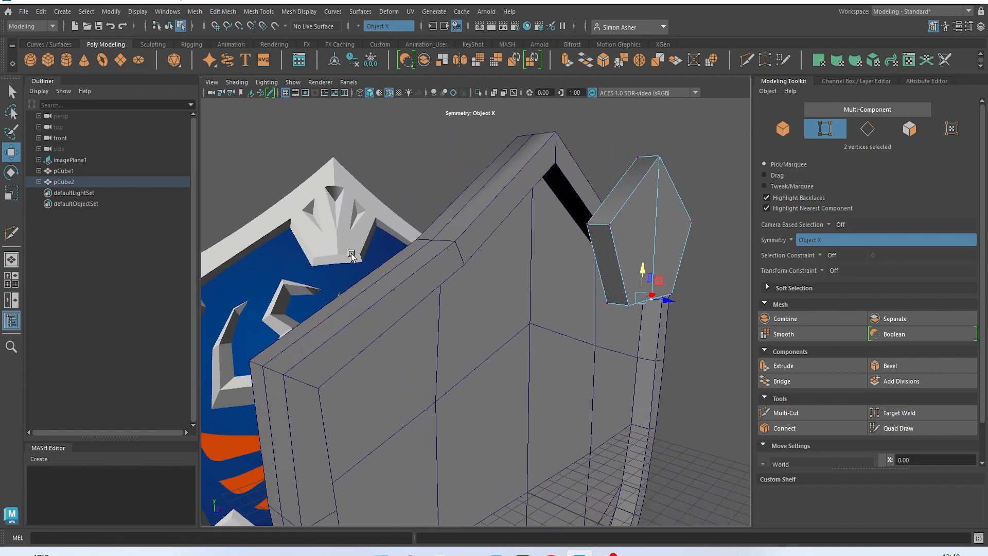
pyautogui.click(230, 84)
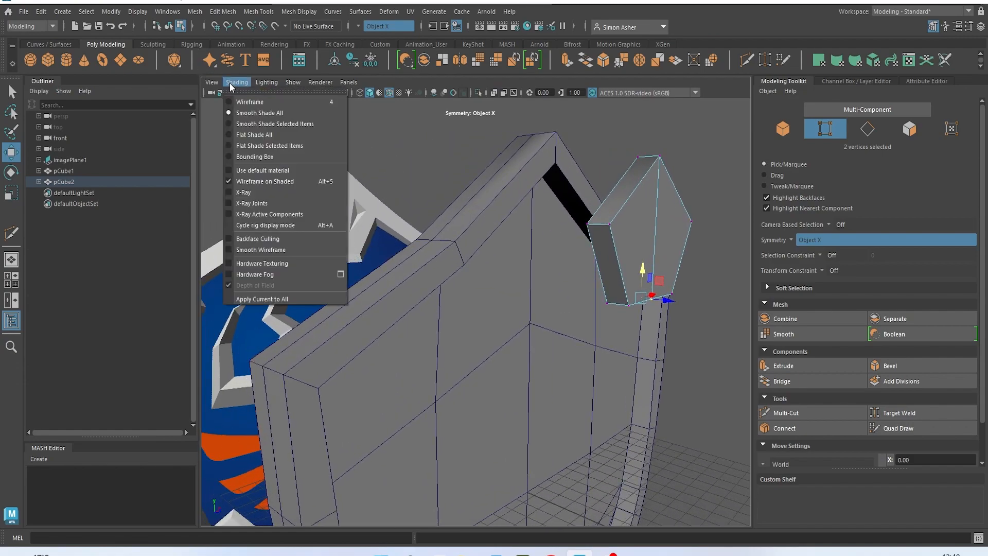
pyautogui.click(255, 190)
pyautogui.keyDown('alt'); pyautogui.moveTo(402, 154); pyautogui.dragTo(308, 141); pyautogui.keyUp('alt')
# - Bevel the crest piece's front side and bottom edges with a fraction of 0.56
pyautogui.press('space')
pyautogui.click(313, 156)
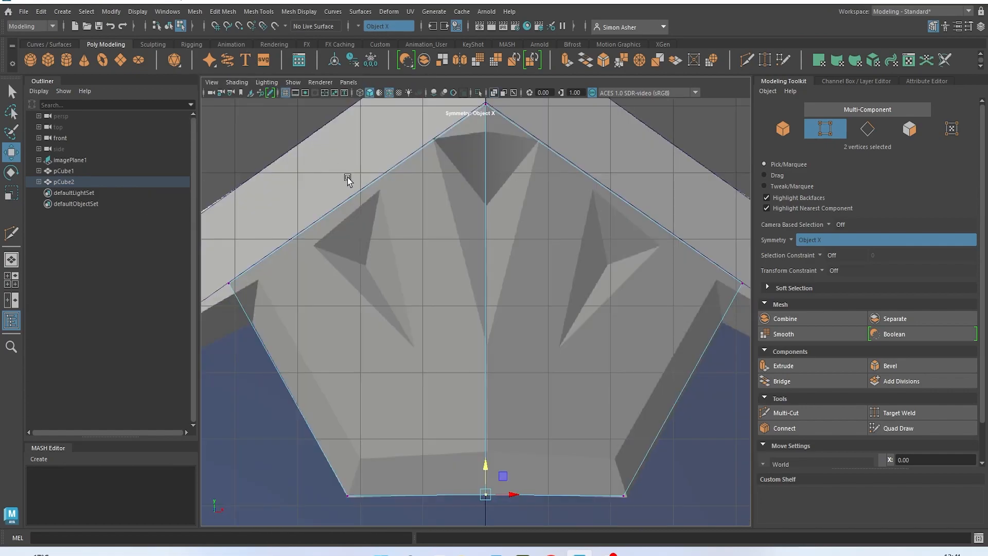
pyautogui.scroll(2, 329, 169)
pyautogui.moveTo(352, 170); pyautogui.dragTo(386, 211, button='right')
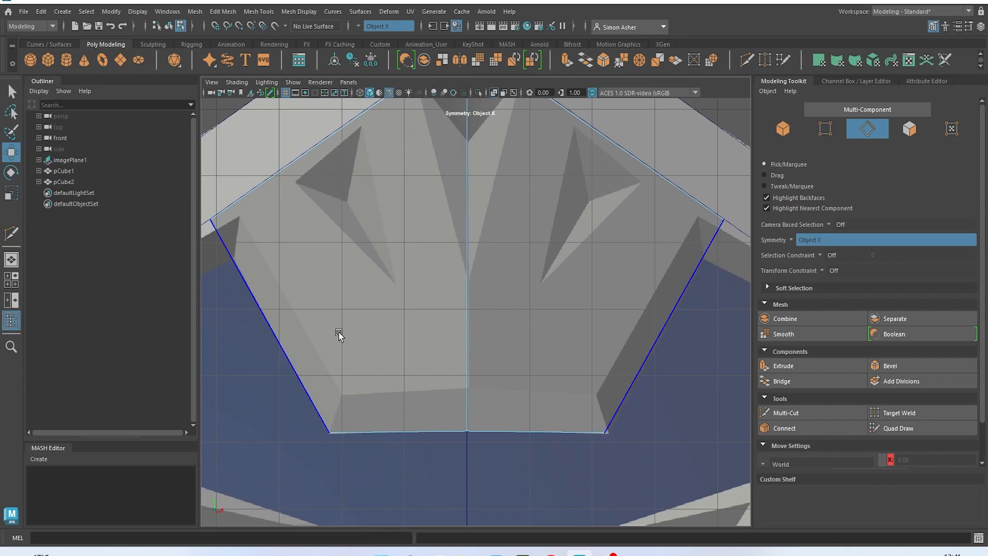
pyautogui.click(324, 368)
pyautogui.keyDown('shift'); pyautogui.click(404, 431); pyautogui.keyUp('shift')
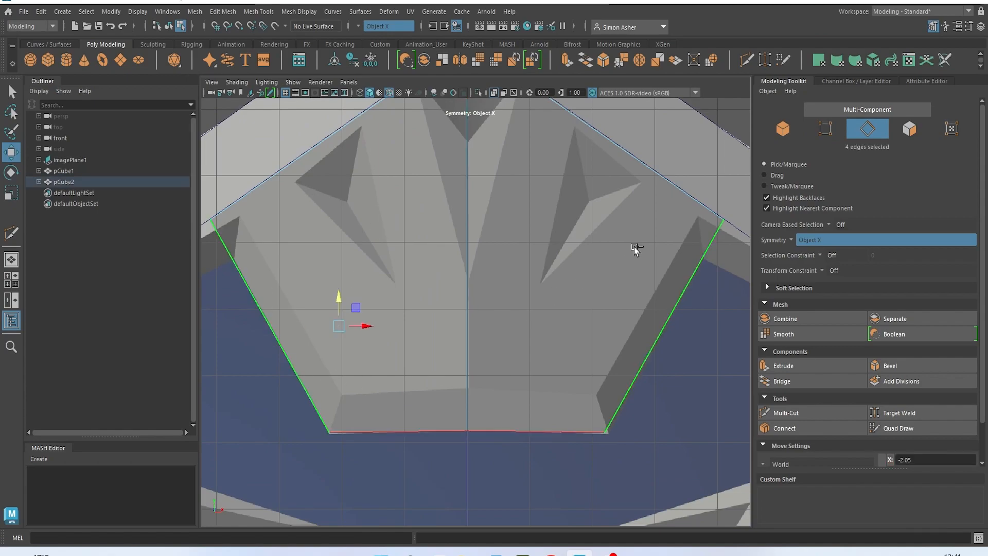
pyautogui.hotkey('ctrl', 'b')
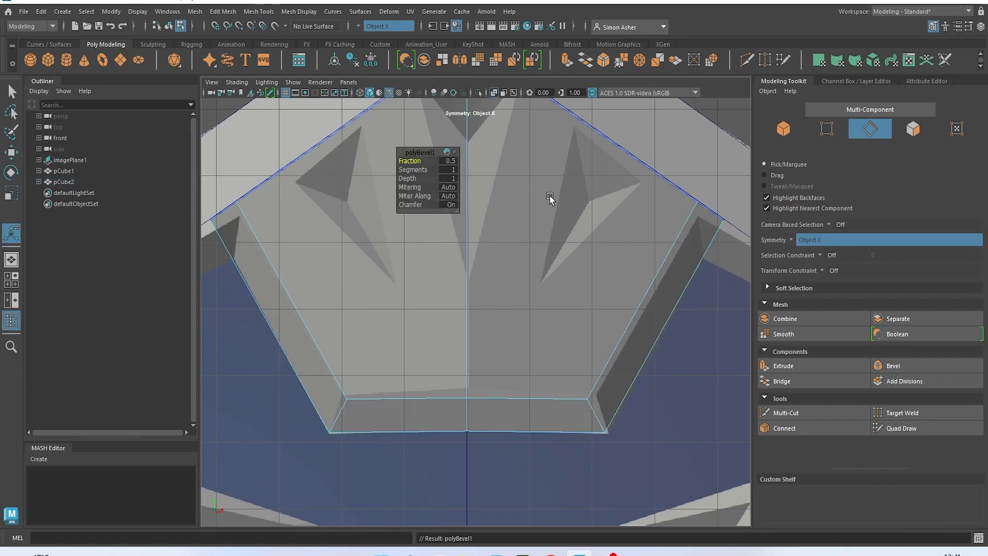
pyautogui.moveTo(410, 160); pyautogui.dragTo(416, 160)
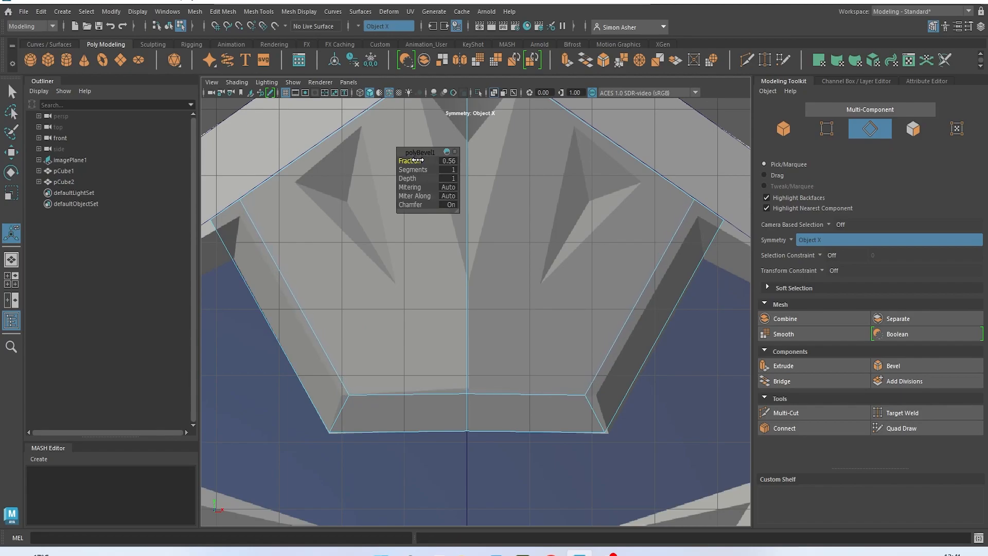
# - Extrude the crest piece's two large front faces with an inward offset
pyautogui.press('space')
pyautogui.moveTo(535, 263); pyautogui.dragTo(547, 330)
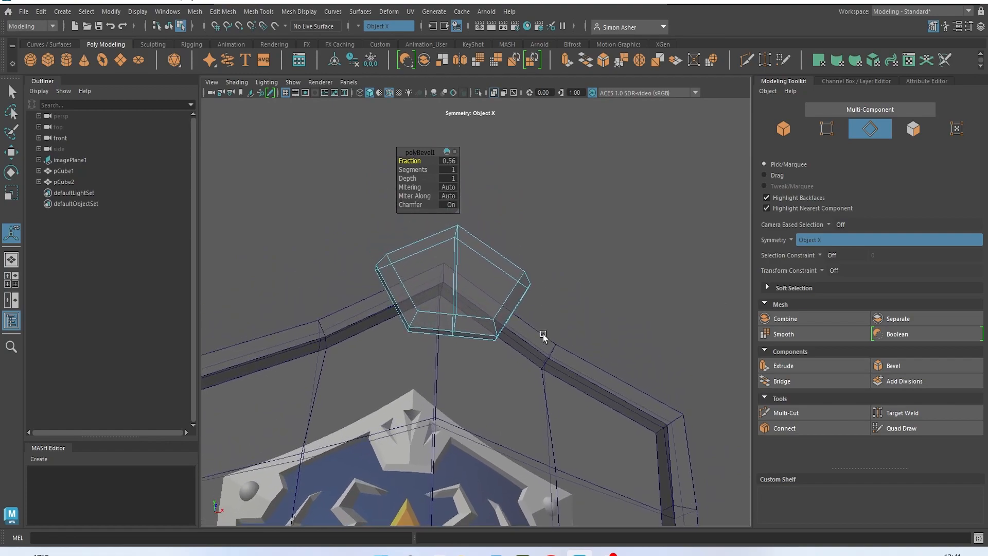
pyautogui.keyDown('alt'); pyautogui.moveTo(514, 388); pyautogui.dragTo(457, 397); pyautogui.keyUp('alt')
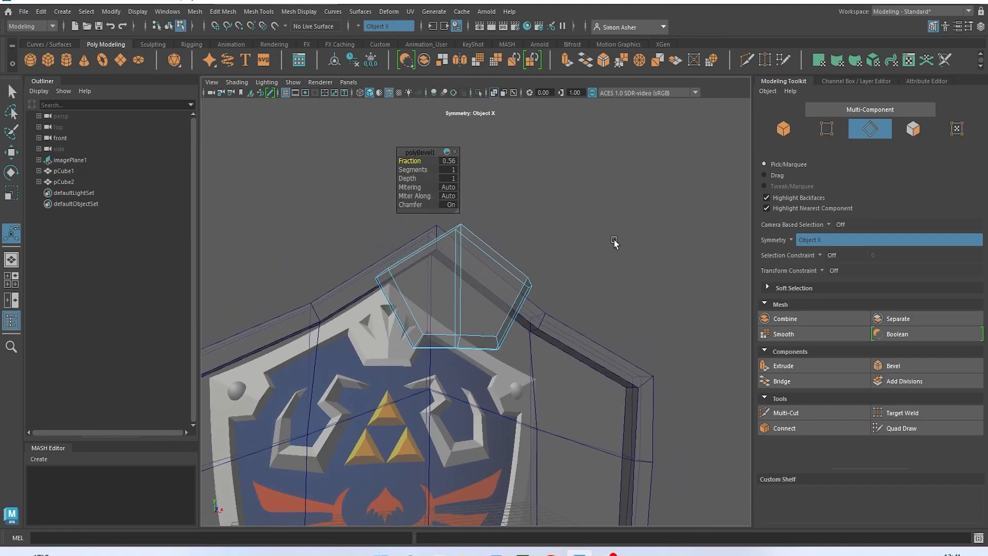
pyautogui.press('space')
pyautogui.moveTo(591, 252); pyautogui.dragTo(593, 265)
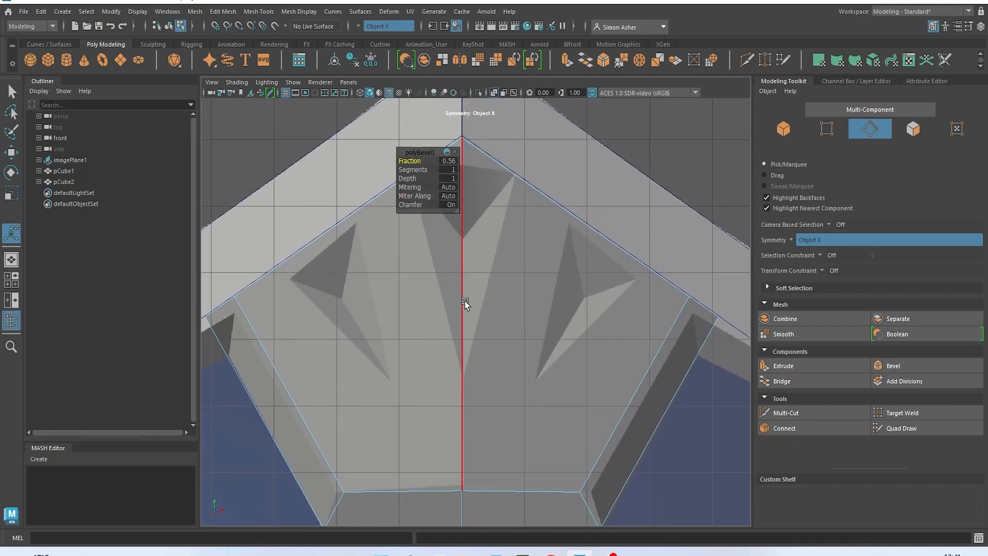
pyautogui.moveTo(463, 300); pyautogui.dragTo(447, 271, button='right')
pyautogui.click(445, 273)
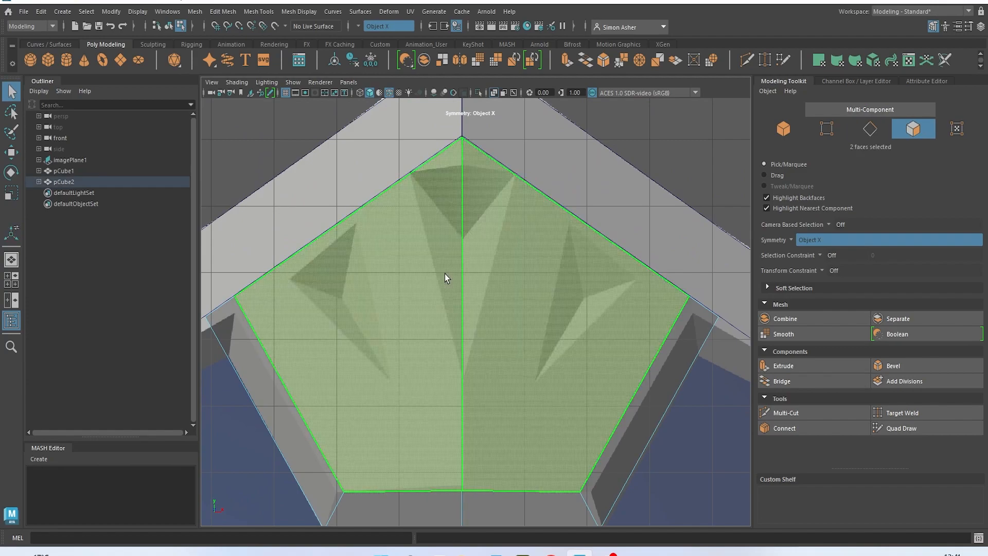
pyautogui.hotkey('ctrl', 'e')
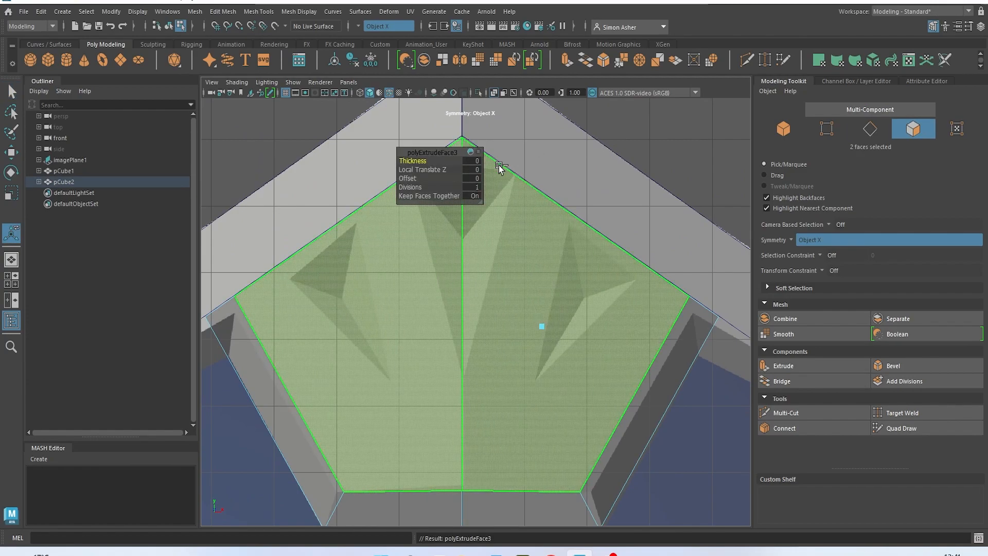
pyautogui.moveTo(410, 179); pyautogui.dragTo(426, 186)
# - Move the inset's top and upper side vertices onto the upper outline of the reference's central recess
pyautogui.moveTo(462, 233); pyautogui.dragTo(432, 232, button='right')
pyautogui.keyDown('alt'); pyautogui.moveTo(431, 231); pyautogui.dragTo(463, 294, button='middle'); pyautogui.keyUp('alt')
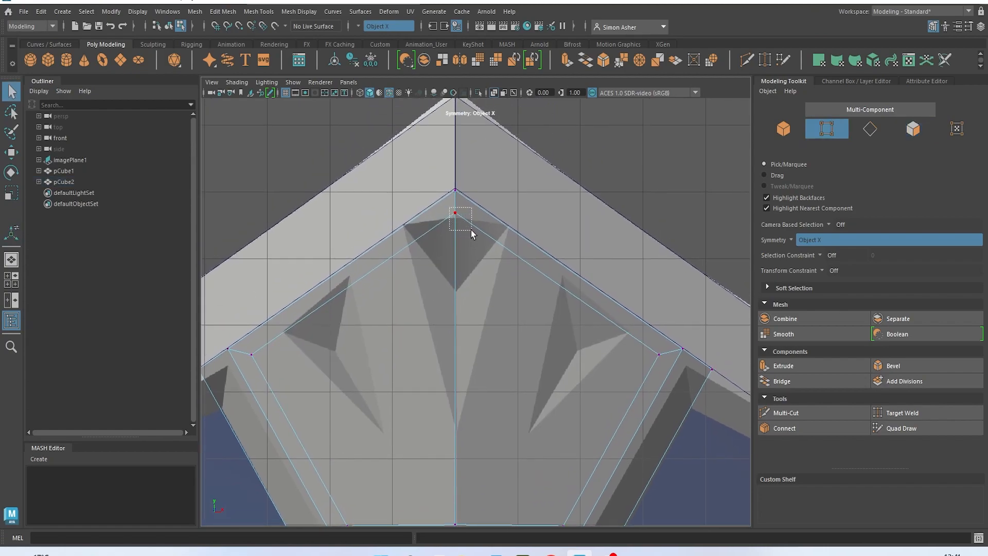
pyautogui.moveTo(470, 229); pyautogui.dragTo(471, 230)
pyautogui.press('w')
pyautogui.moveTo(454, 184); pyautogui.dragTo(455, 193)
pyautogui.moveTo(244, 353); pyautogui.dragTo(428, 225)
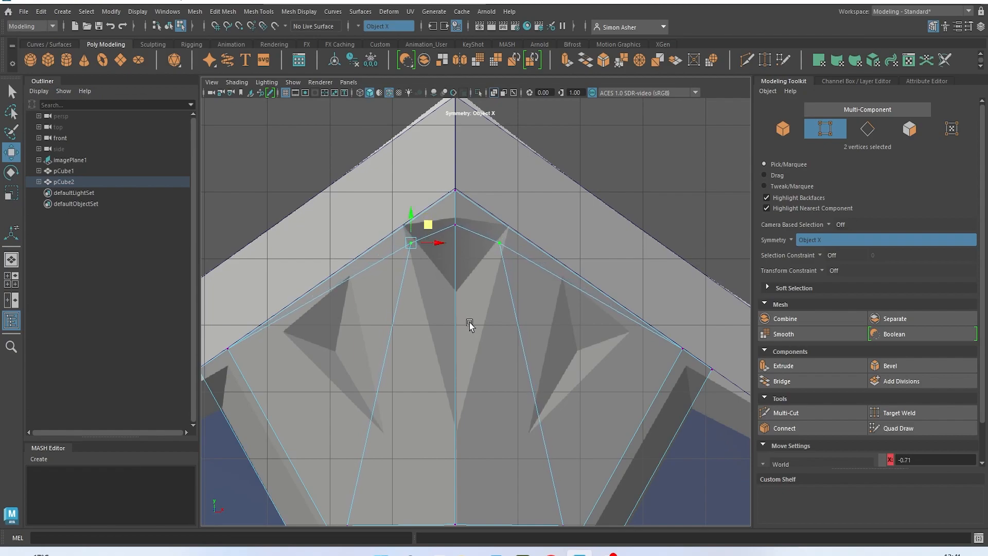
# - Move the inset's bottom middle vertex up to the central recess's lower tip and its lower side vertices onto the recess's sides
pyautogui.keyDown('alt'); pyautogui.moveTo(478, 492); pyautogui.dragTo(477, 431, button='middle'); pyautogui.keyUp('alt')
pyautogui.click(468, 461)
pyautogui.moveTo(468, 461); pyautogui.dragTo(466, 365)
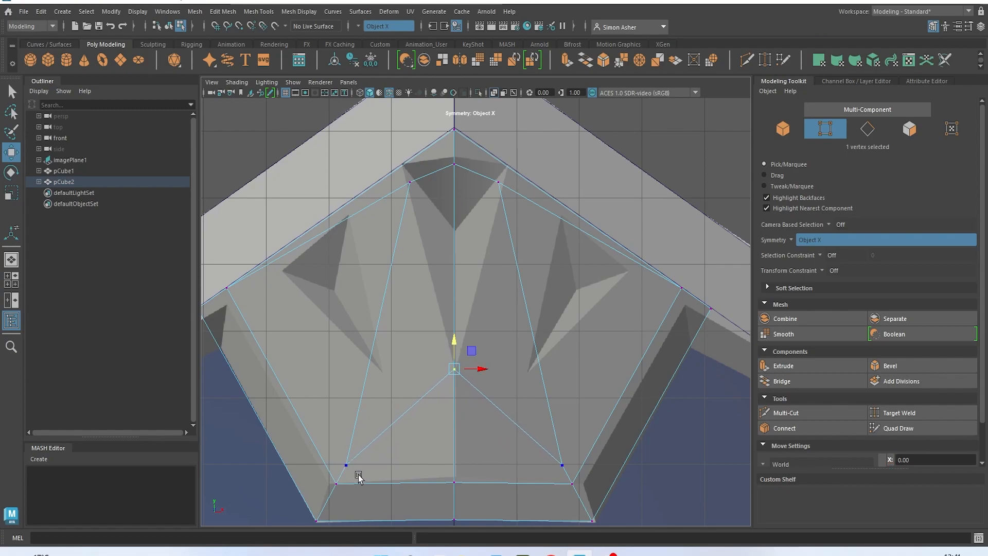
pyautogui.moveTo(341, 456); pyautogui.dragTo(435, 226)
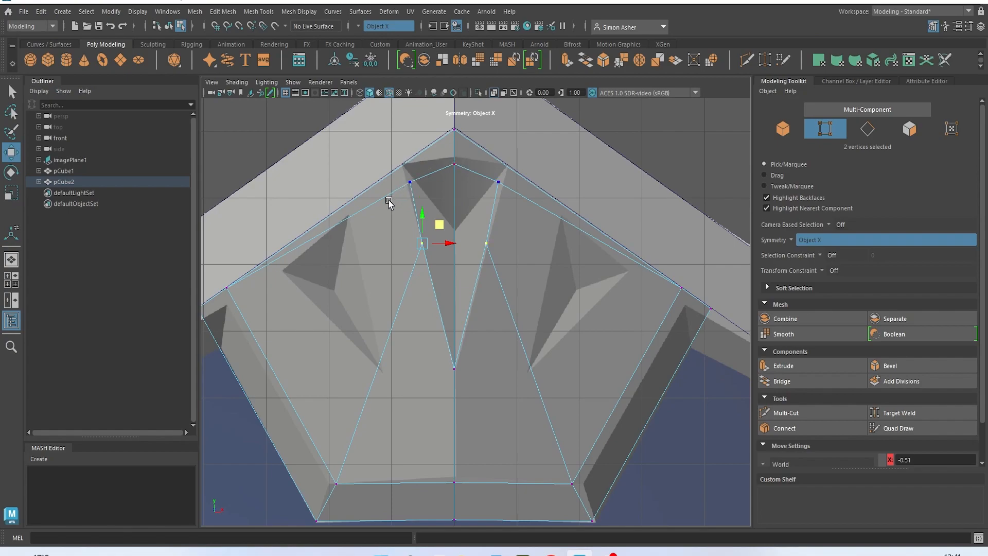
# - Extrude the faces on both sides of the central recess with an inward offset
pyautogui.moveTo(360, 279); pyautogui.dragTo(358, 265, button='right')
pyautogui.click(346, 282)
pyautogui.click(431, 251)
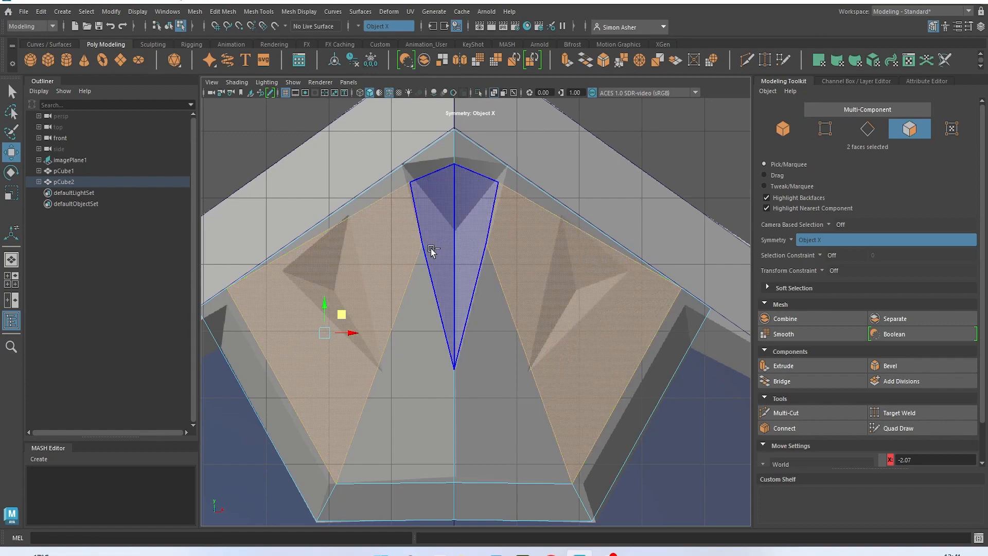
pyautogui.hotkey('ctrl', 'e')
pyautogui.moveTo(409, 178); pyautogui.dragTo(435, 178)
# - Move the side insets' four corner vertices symmetrically onto the outlines of the reference's two side recesses
pyautogui.moveTo(371, 234); pyautogui.dragTo(329, 238, button='right')
pyautogui.moveTo(404, 212); pyautogui.dragTo(371, 210)
pyautogui.press('w')
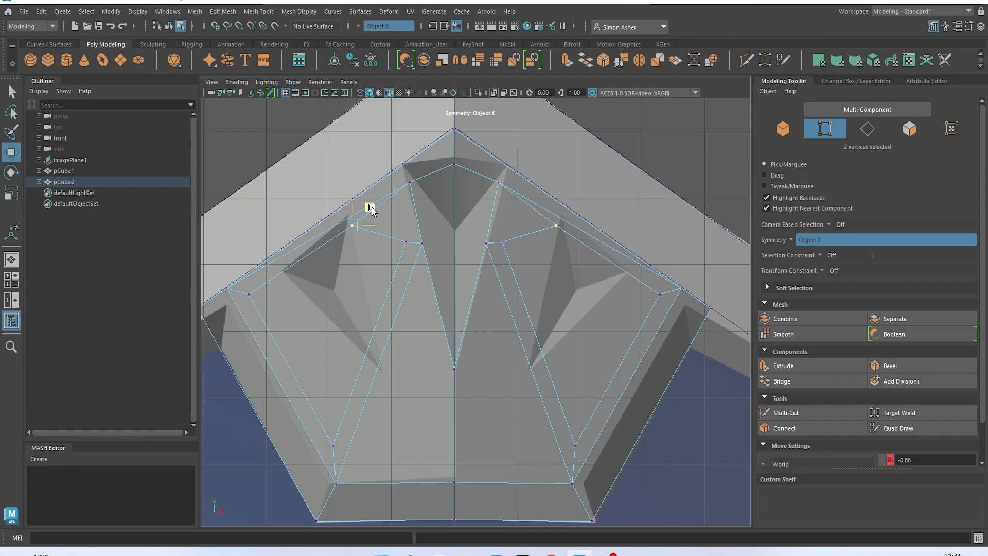
pyautogui.moveTo(262, 297); pyautogui.dragTo(307, 260)
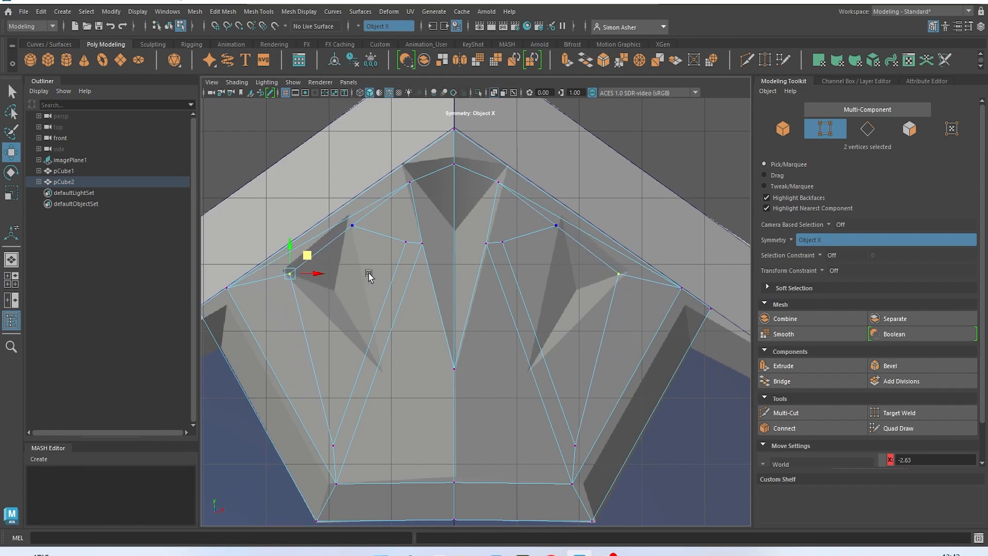
pyautogui.moveTo(404, 250)
pyautogui.mouseDown()
pyautogui.moveTo(403, 234)
pyautogui.moveTo(394, 264)
pyautogui.mouseUp()
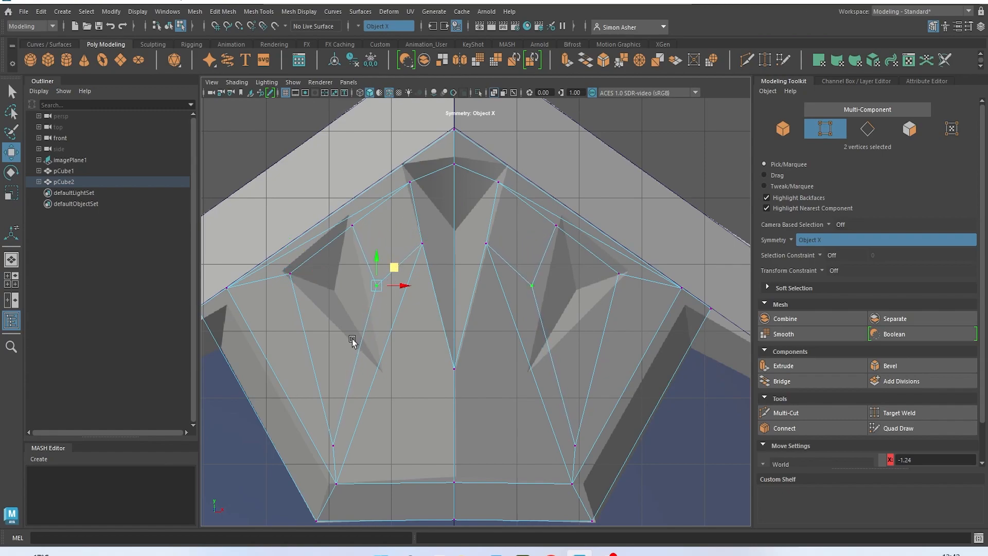
pyautogui.moveTo(340, 451); pyautogui.dragTo(363, 322)
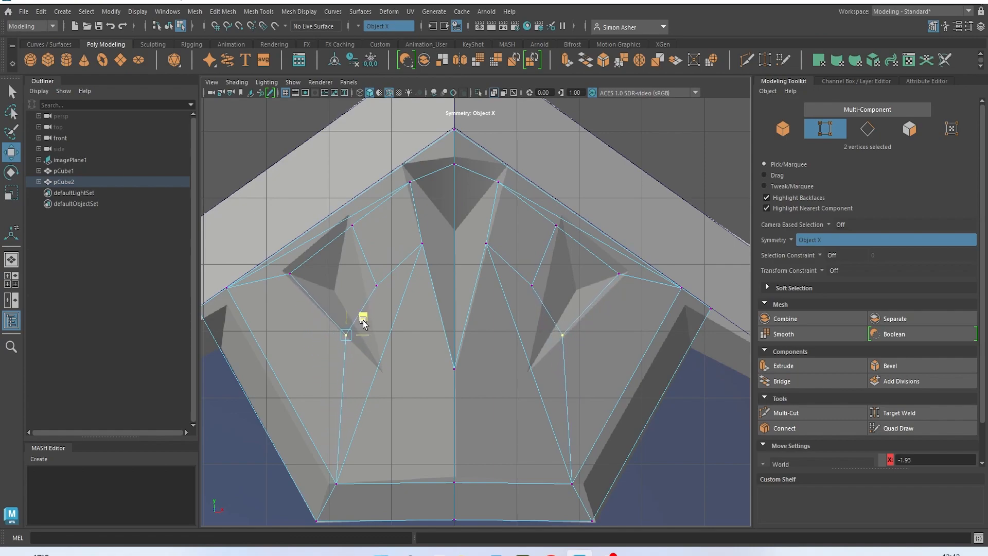
# - Insert an edge loop through the side insets with Multi-Cut and move its lower inner vertices down near the side recesses' lower tips
pyautogui.click(785, 412)
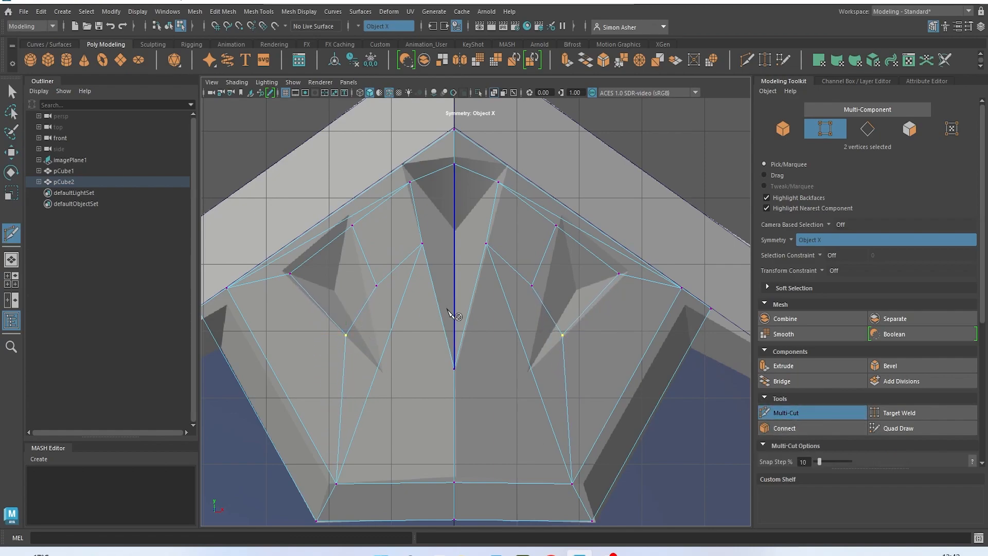
pyautogui.keyDown('ctrl'); pyautogui.click(317, 252); pyautogui.keyUp('ctrl')
pyautogui.press('w')
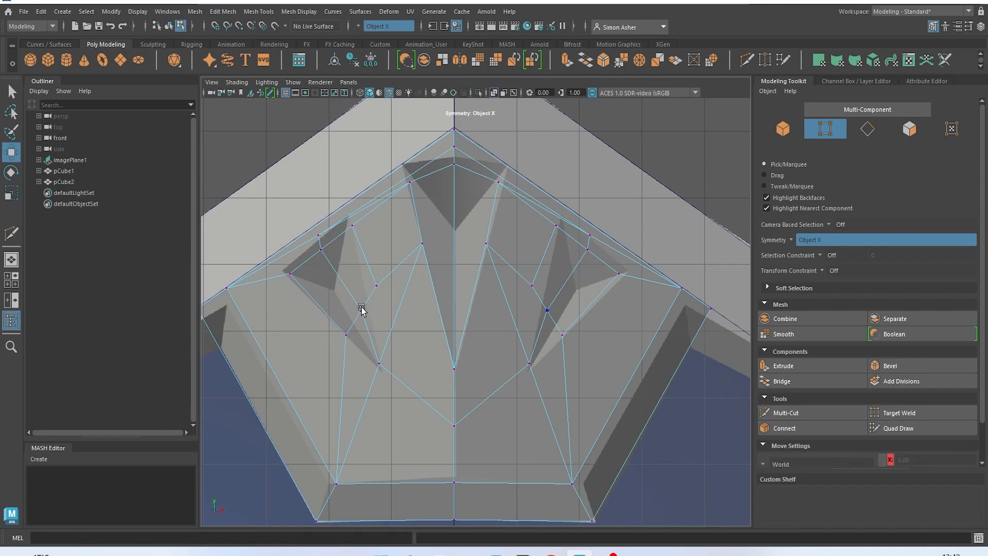
pyautogui.click(357, 311)
pyautogui.moveTo(379, 297); pyautogui.dragTo(392, 333, button='middle')
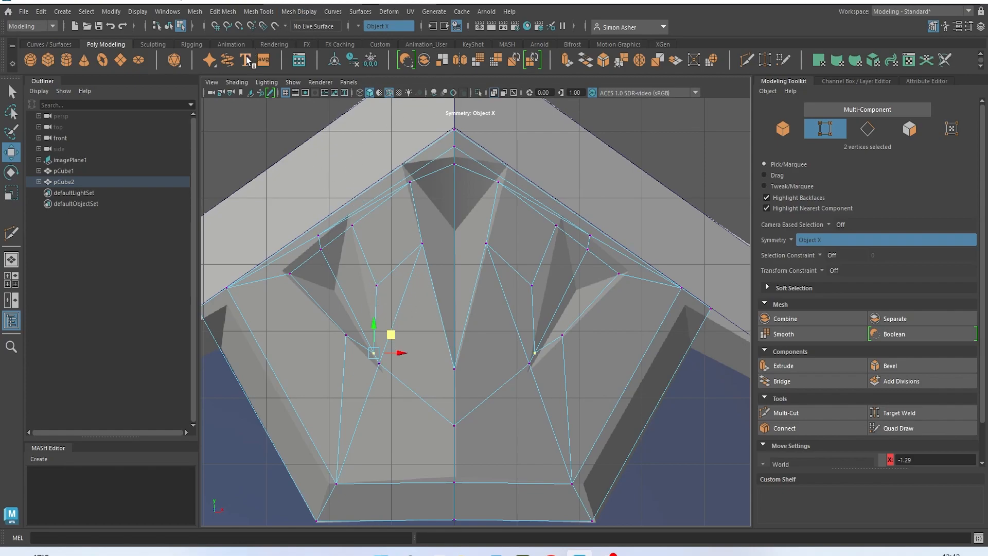
# - Weld the moved vertices to the adjacent vertices at the side recesses' lower tips with Target Weld
pyautogui.click(259, 12)
pyautogui.click(275, 201)
pyautogui.scroll(3, 386, 363)
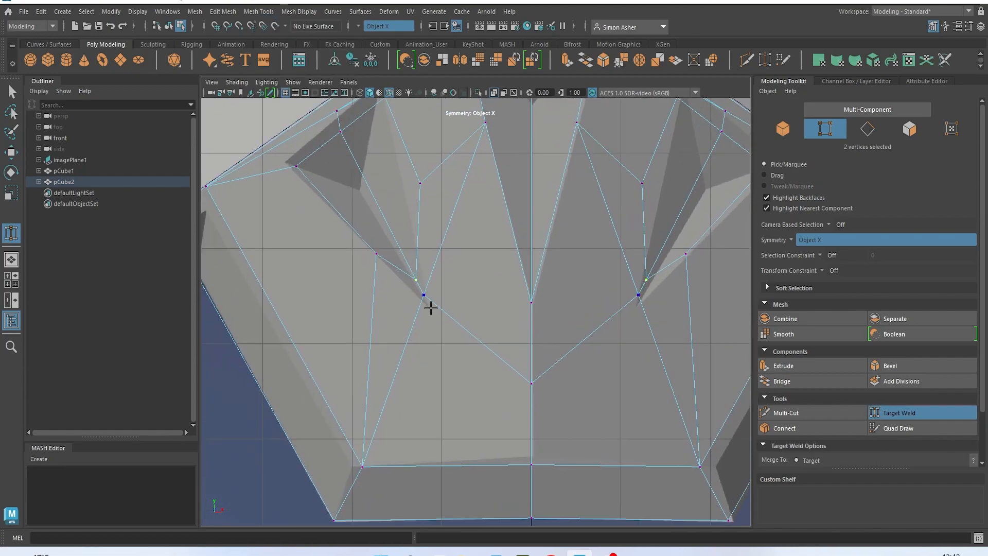
pyautogui.moveTo(430, 307)
pyautogui.mouseDown()
pyautogui.moveTo(419, 284)
pyautogui.moveTo(423, 294)
pyautogui.mouseUp()
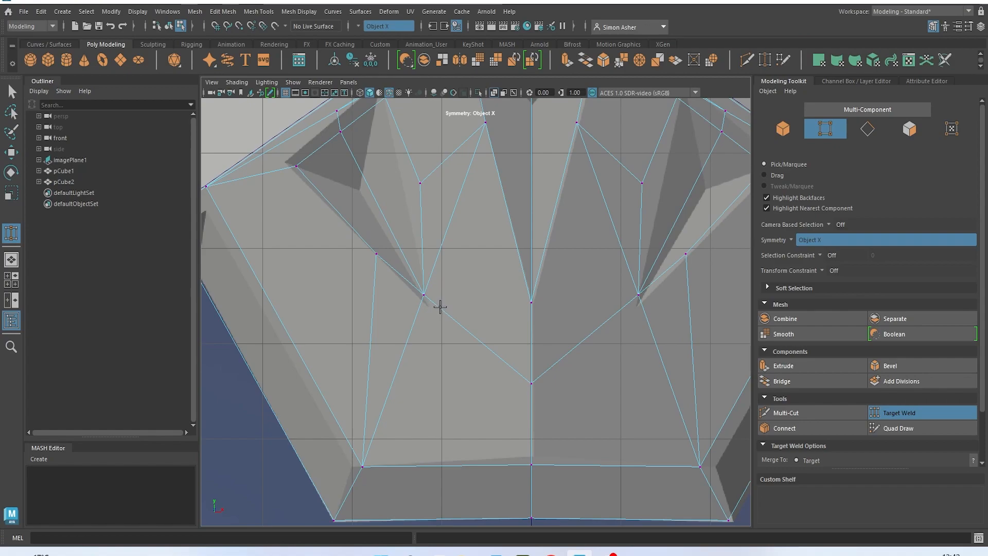
# - Move the side insets' lower tip, outer-edge and inner-edge vertices symmetrically to widen the insets around the reference's side recesses
pyautogui.keyDown('alt'); pyautogui.moveTo(440, 306); pyautogui.dragTo(477, 368, button='middle'); pyautogui.keyUp('alt')
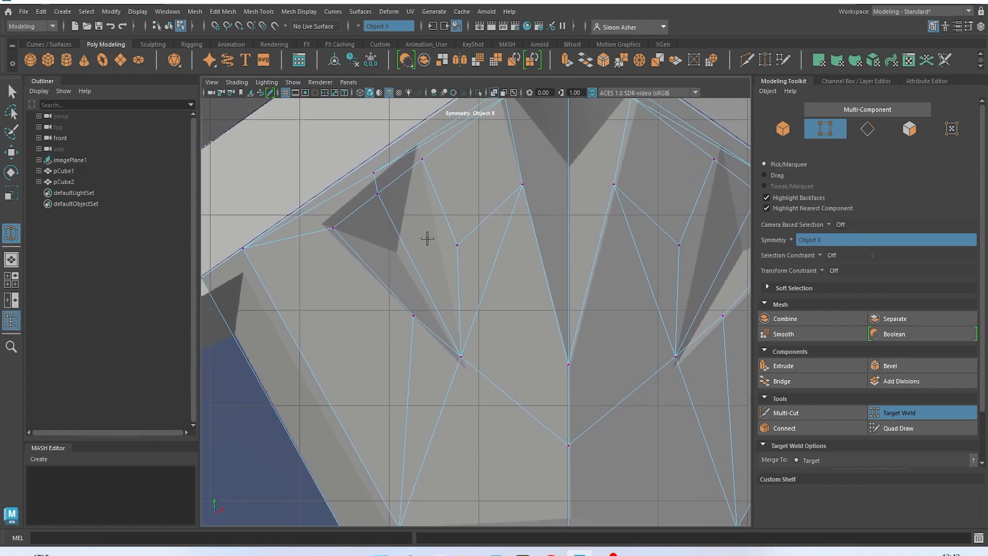
pyautogui.press('w')
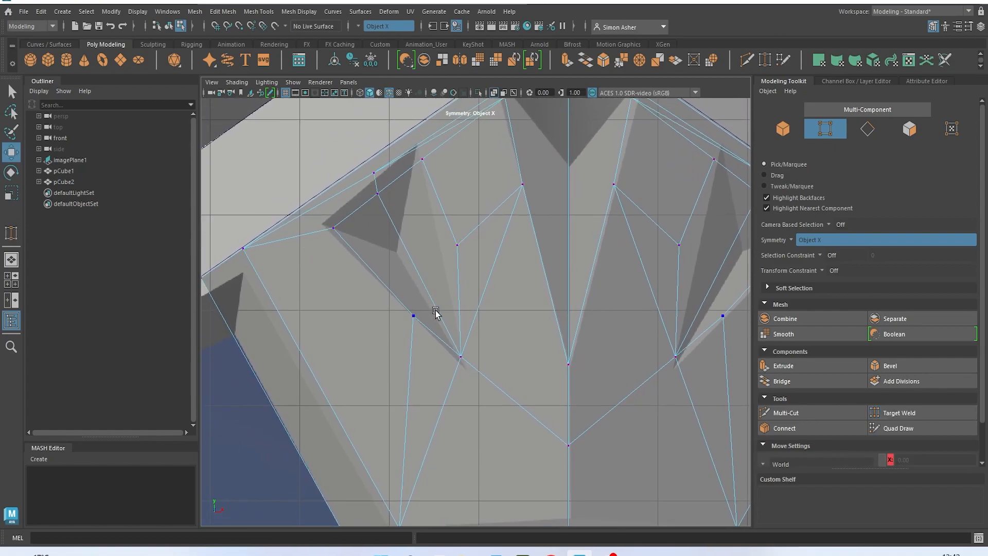
pyautogui.click(460, 356)
pyautogui.moveTo(480, 344); pyautogui.dragTo(478, 355)
pyautogui.click(402, 312)
pyautogui.moveTo(431, 303); pyautogui.dragTo(445, 296)
pyautogui.moveTo(466, 234); pyautogui.dragTo(458, 251)
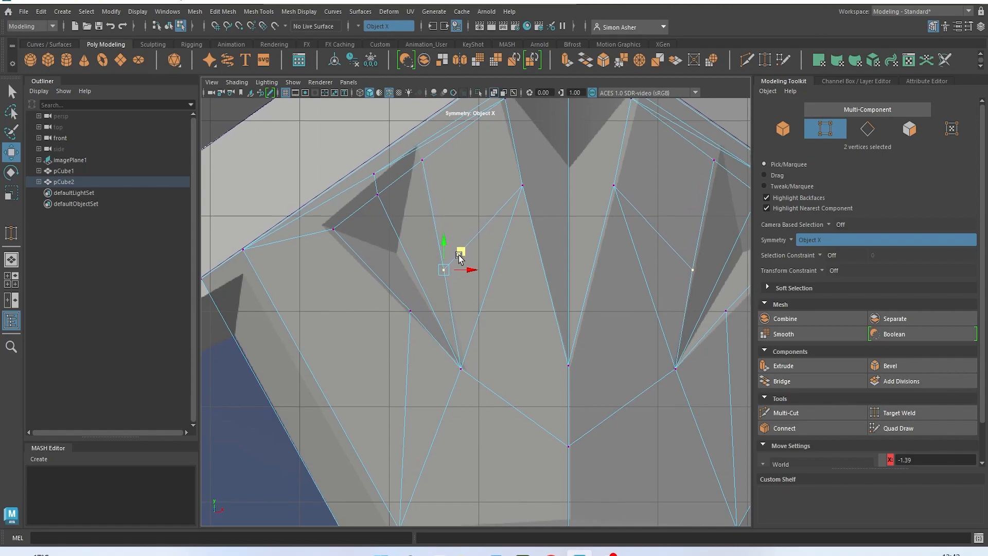
# - Adjust the side insets' upper outer and upper inner corners and inner-edge vertices symmetrically to the reference's recess outlines
pyautogui.keyDown('alt'); pyautogui.moveTo(460, 255); pyautogui.dragTo(477, 341, button='middle'); pyautogui.keyUp('alt')
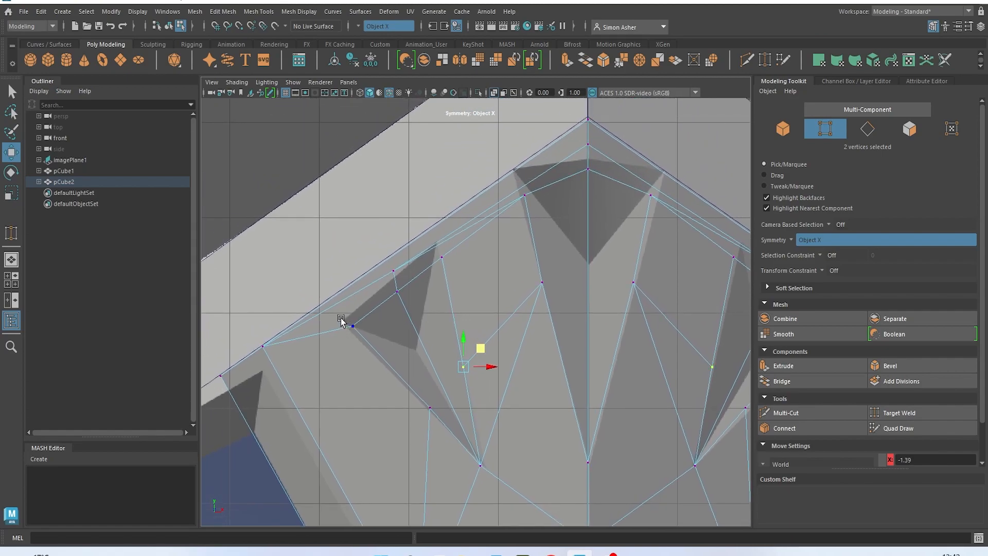
pyautogui.click(341, 320)
pyautogui.moveTo(370, 308); pyautogui.dragTo(373, 319)
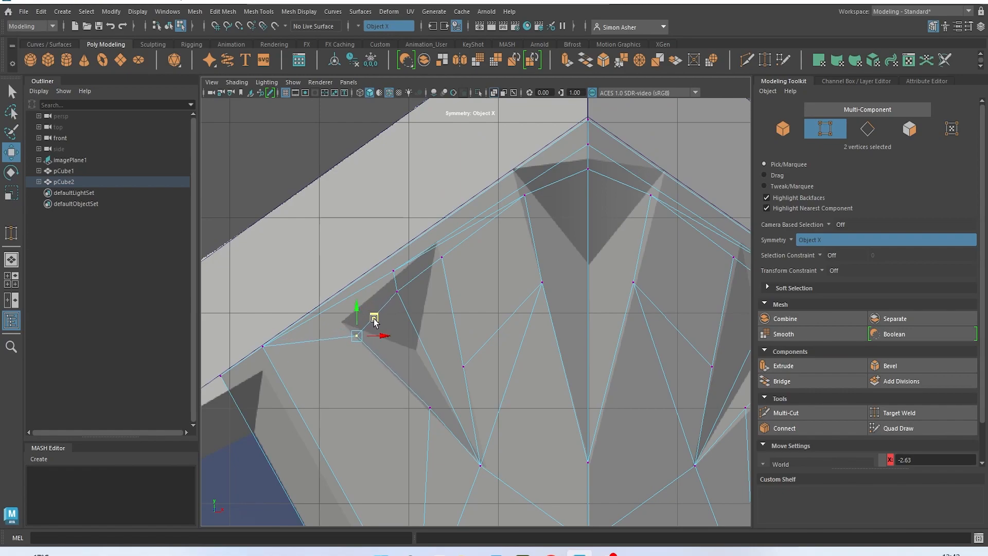
pyautogui.click(433, 257)
pyautogui.moveTo(456, 236); pyautogui.dragTo(452, 255)
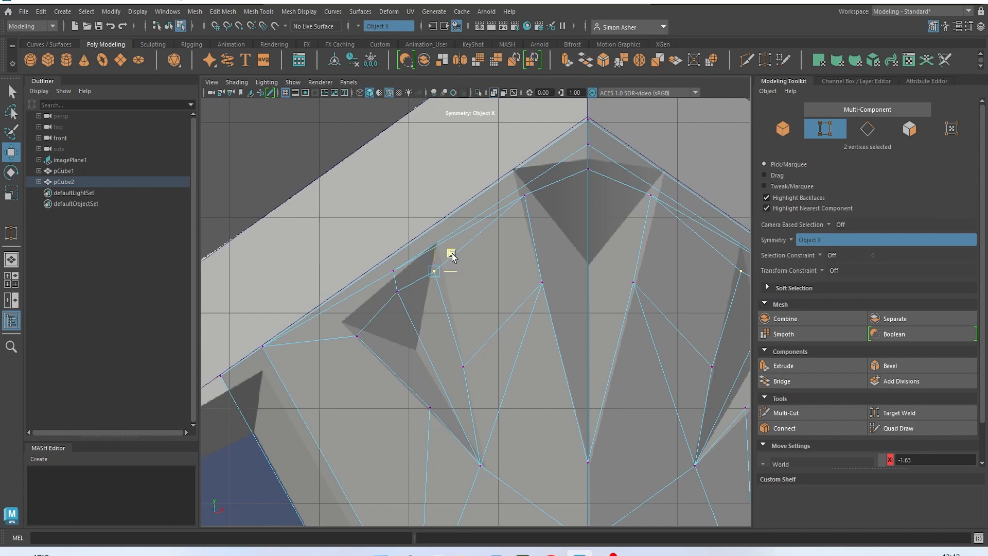
pyautogui.click(463, 364)
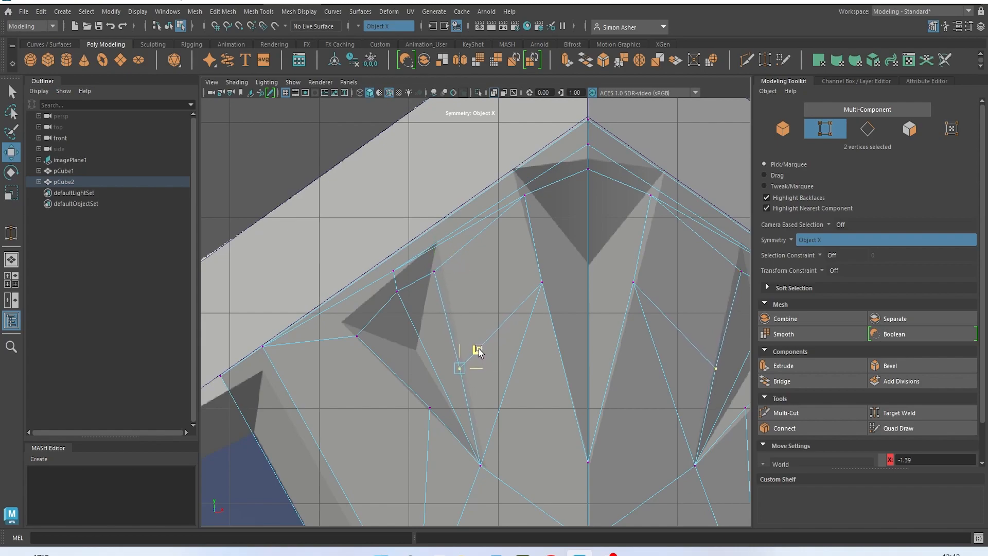
pyautogui.keyDown('alt'); pyautogui.moveTo(483, 287); pyautogui.dragTo(463, 321, button='middle'); pyautogui.keyUp('alt')
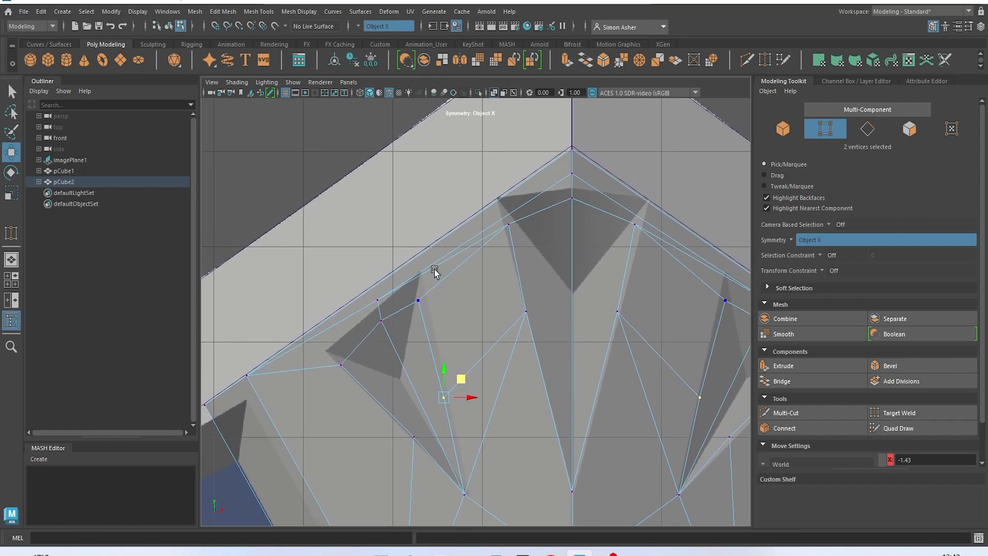
pyautogui.keyDown('alt'); pyautogui.moveTo(441, 280); pyautogui.dragTo(383, 273, button='middle'); pyautogui.keyUp('alt')
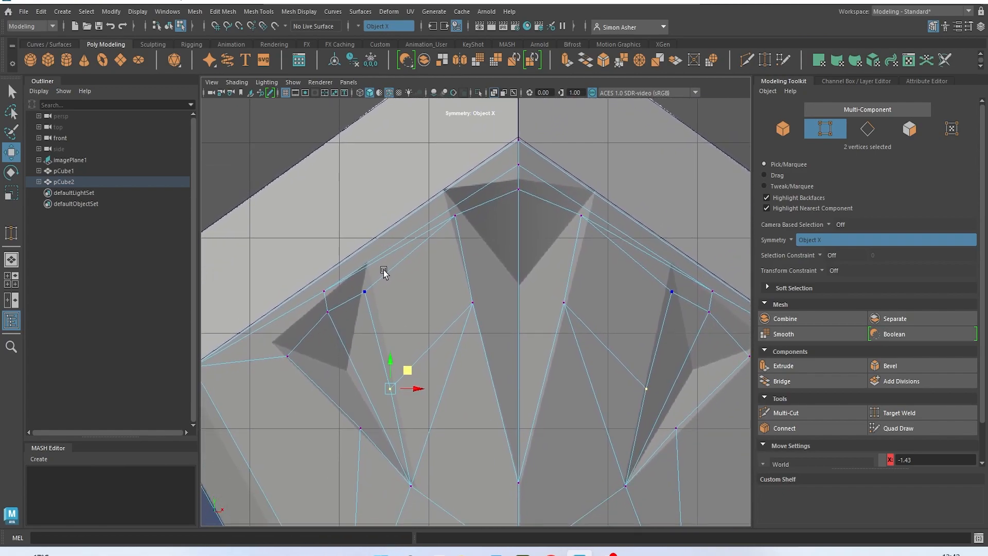
# - Delete the symmetric pair of surplus edges between the tops of the side insets and the crest's upper edge
pyautogui.moveTo(380, 238)
pyautogui.mouseDown(button='right')
pyautogui.moveTo(380, 207)
pyautogui.moveTo(381, 232)
pyautogui.mouseUp(button='right')
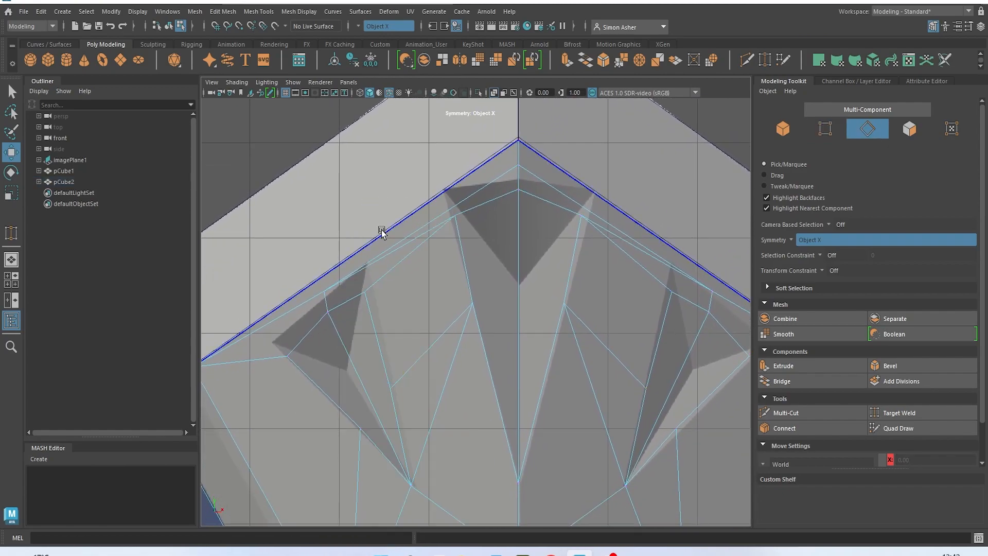
pyautogui.click(392, 256)
pyautogui.press('Delete')
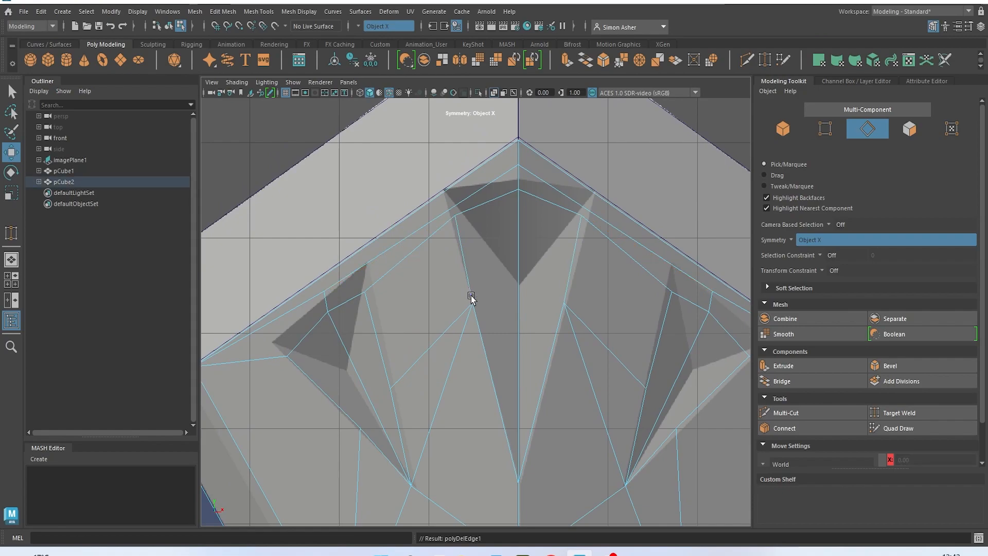
# - Return to the perspective view and turn off X-ray shading
pyautogui.click(471, 298)
pyautogui.keyDown('alt'); pyautogui.moveTo(474, 313); pyautogui.dragTo(499, 269, button='middle'); pyautogui.keyUp('alt')
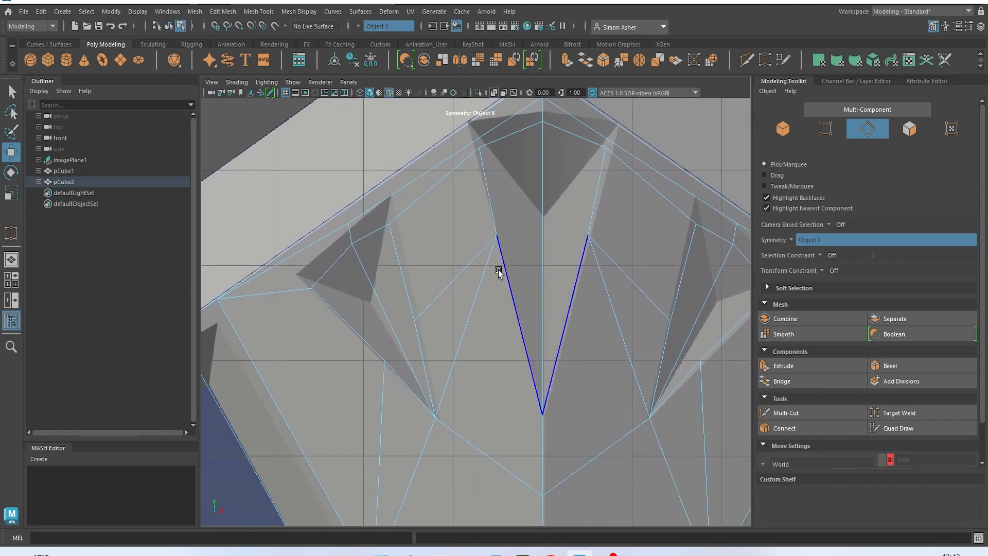
pyautogui.scroll(5, 497, 265)
pyautogui.scroll(-3, 494, 261)
pyautogui.press('space')
pyautogui.moveTo(501, 298); pyautogui.dragTo(500, 263)
pyautogui.scroll(2, 490, 299)
pyautogui.click(235, 84)
pyautogui.click(269, 190)
pyautogui.scroll(4, 382, 286)
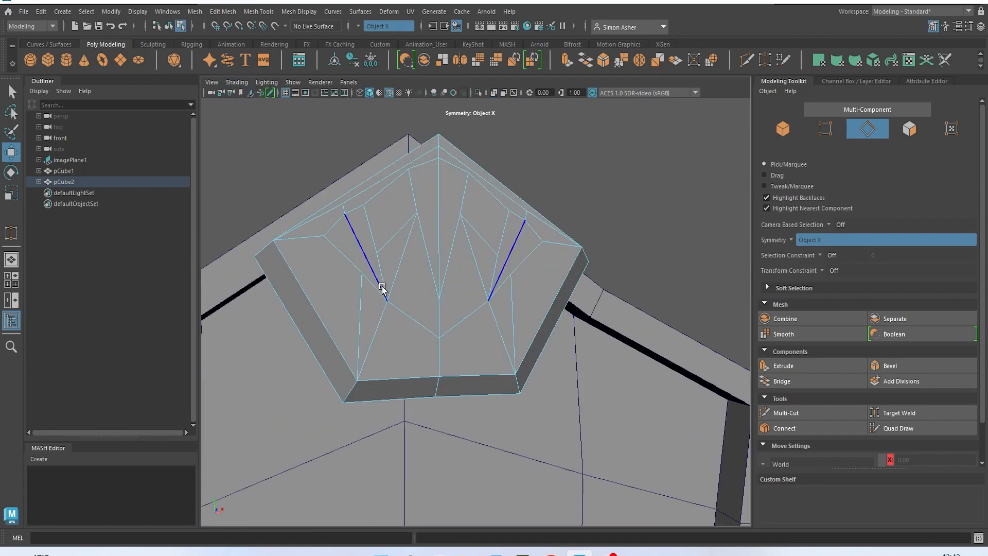
# - Extrude the six faces of the central and two side recesses inward with a thickness of -0.29
pyautogui.moveTo(396, 234); pyautogui.dragTo(357, 227, button='right')
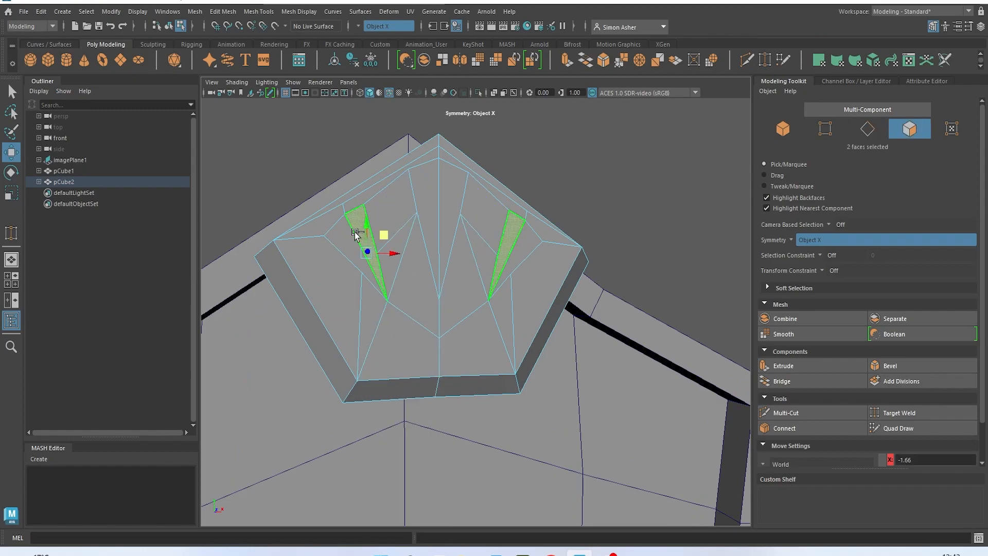
pyautogui.keyDown('shift'); pyautogui.click(355, 235); pyautogui.keyUp('shift')
pyautogui.keyDown('shift'); pyautogui.click(432, 195); pyautogui.keyUp('shift')
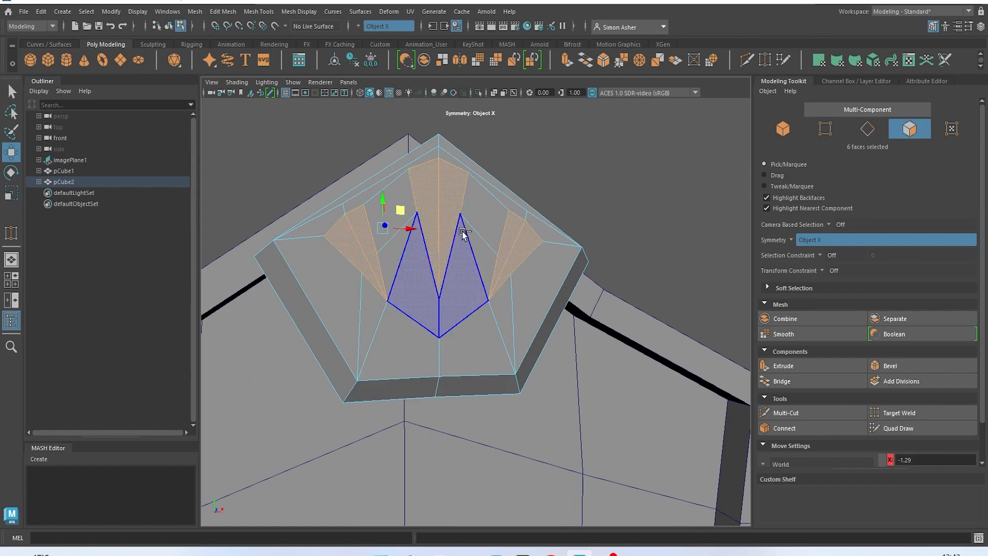
pyautogui.hotkey('ctrl', 'e')
pyautogui.scroll(3, 441, 232)
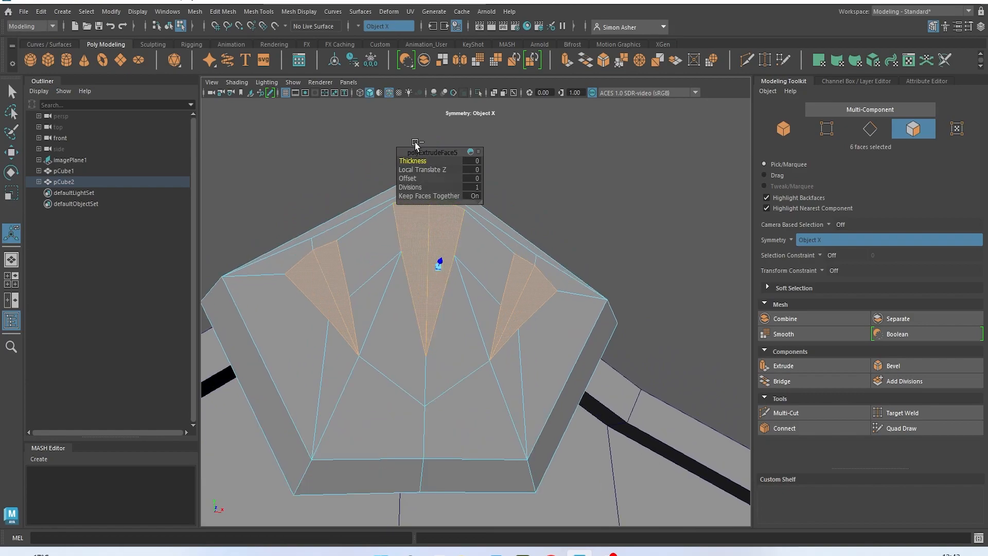
pyautogui.moveTo(419, 163); pyautogui.dragTo(405, 163)
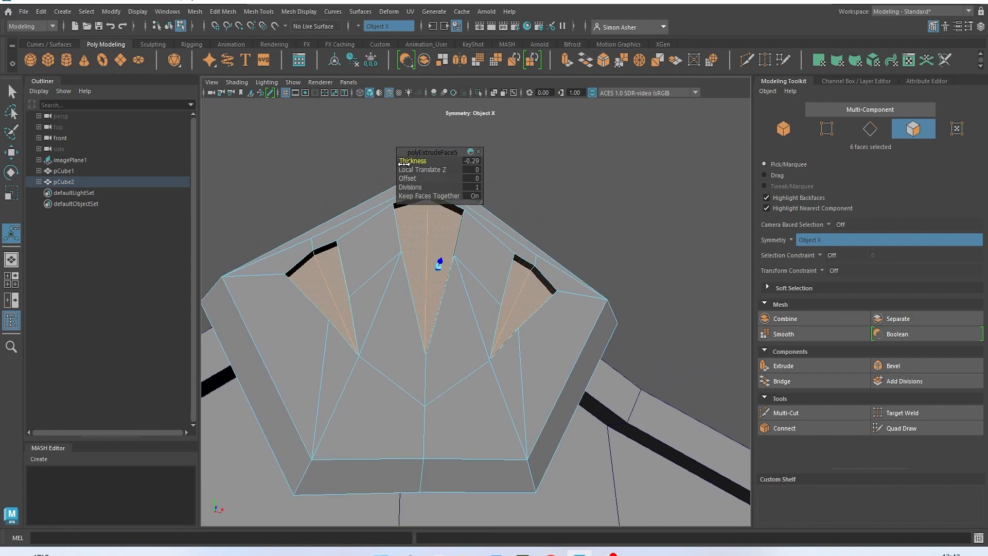
# - Bevel the upper border edges around all three recesses with a fraction of 0.32
pyautogui.moveTo(611, 204); pyautogui.dragTo(611, 171, button='right')
pyautogui.scroll(2, 553, 199)
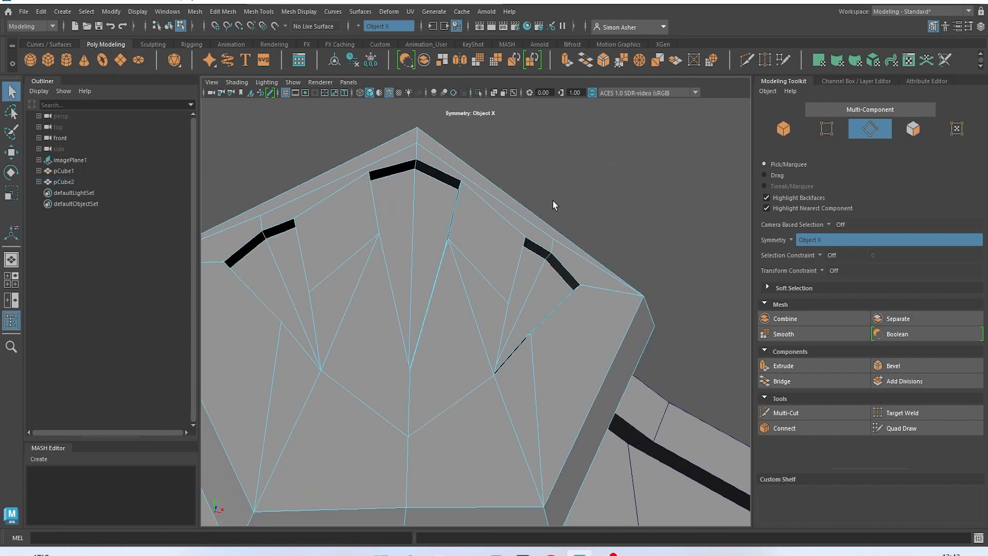
pyautogui.click(432, 171)
pyautogui.keyDown('shift'); pyautogui.click(379, 203); pyautogui.keyUp('shift')
pyautogui.keyDown('shift'); pyautogui.doubleClick(297, 251); pyautogui.keyUp('shift')
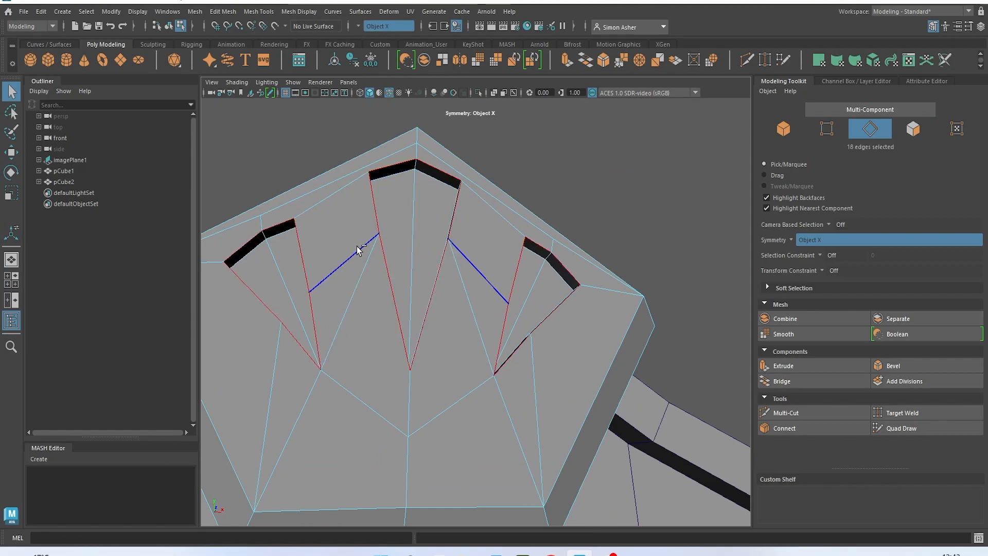
pyautogui.hotkey('ctrl', 'b')
pyautogui.keyDown('alt'); pyautogui.moveTo(357, 247); pyautogui.dragTo(325, 219); pyautogui.keyUp('alt')
pyautogui.moveTo(417, 161); pyautogui.dragTo(406, 165)
pyautogui.keyDown('alt'); pyautogui.moveTo(459, 353); pyautogui.dragTo(423, 214); pyautogui.keyUp('alt')
# - Return to object mode and hide the wireframe overlay to check the beveled recesses
pyautogui.rightClick(636, 146)
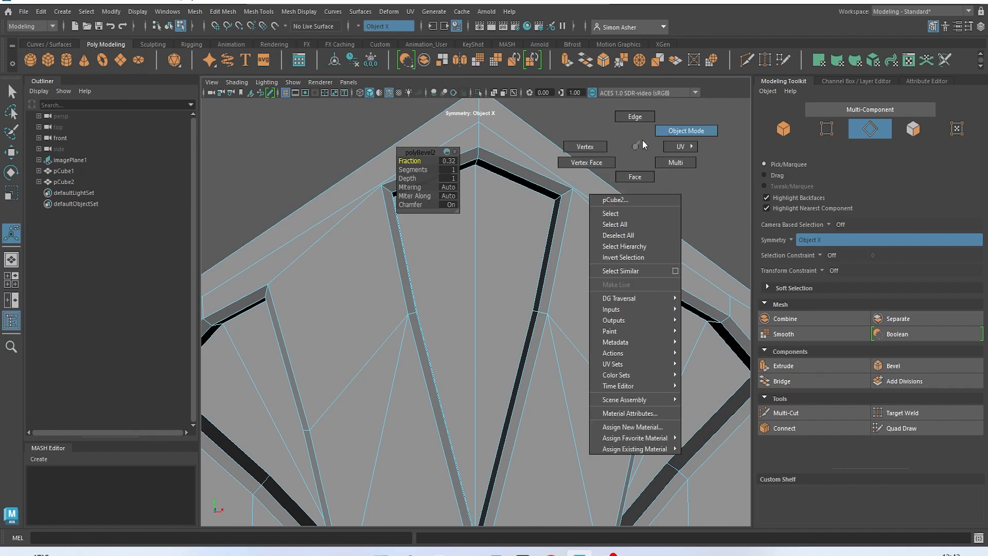
pyautogui.click(650, 134)
pyautogui.scroll(-3, 649, 134)
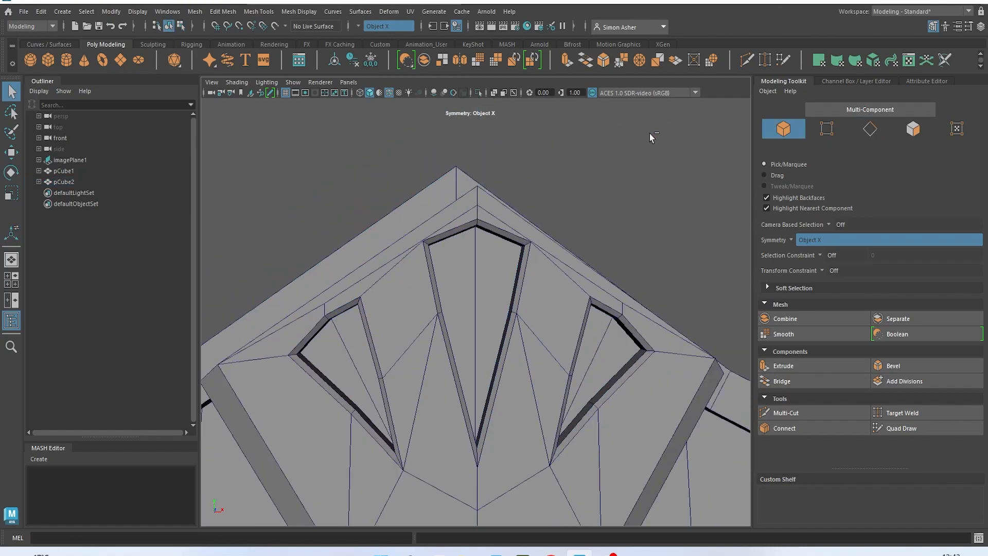
pyautogui.click(389, 93)
pyautogui.scroll(-5, 425, 214)
pyautogui.keyDown('alt'); pyautogui.moveTo(425, 214); pyautogui.dragTo(443, 229); pyautogui.keyUp('alt')
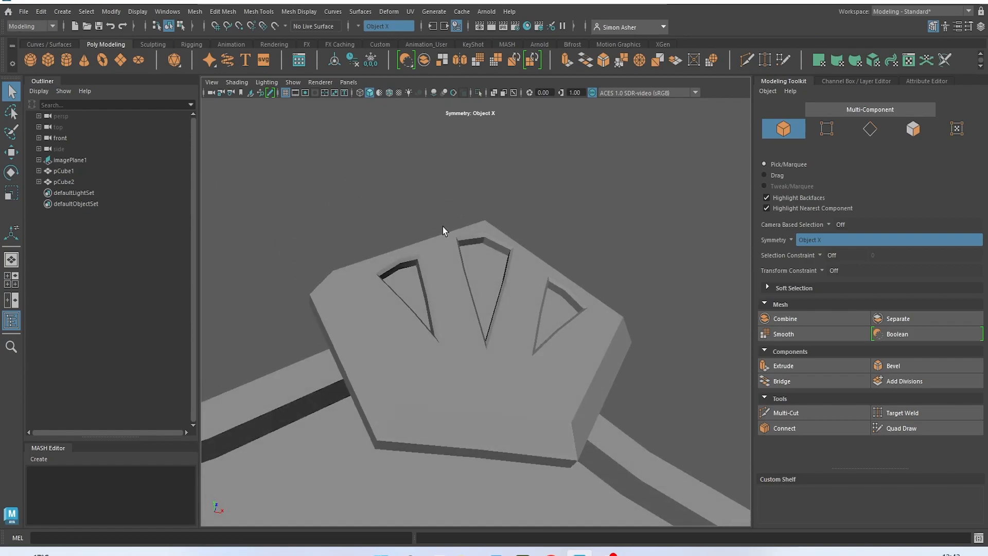
# - Delete the crest's back face and return to object mode
pyautogui.click(508, 350)
pyautogui.click(539, 218)
pyautogui.keyDown('alt'); pyautogui.moveTo(539, 217); pyautogui.dragTo(613, 309); pyautogui.keyUp('alt')
pyautogui.click(551, 362)
pyautogui.moveTo(540, 234); pyautogui.dragTo(542, 369, button='right')
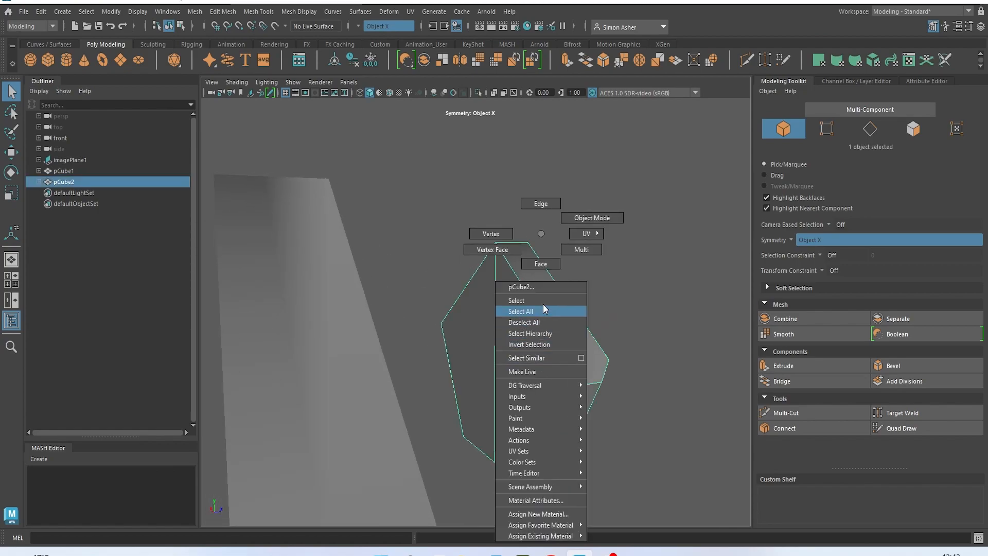
pyautogui.moveTo(542, 309); pyautogui.dragTo(542, 269, button='right')
pyautogui.click(524, 362)
pyautogui.press('Delete')
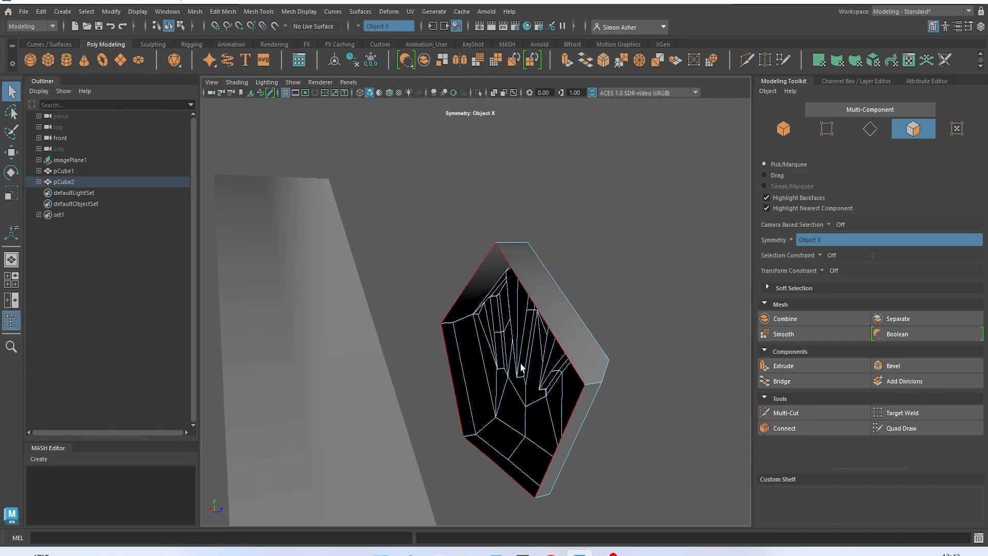
pyautogui.moveTo(599, 233); pyautogui.dragTo(627, 194, button='right')
pyautogui.click(626, 194)
# - Move the crest along the Z axis back onto the shield's top border
pyautogui.keyDown('alt'); pyautogui.moveTo(627, 194); pyautogui.dragTo(508, 315); pyautogui.keyUp('alt')
pyautogui.click(507, 315)
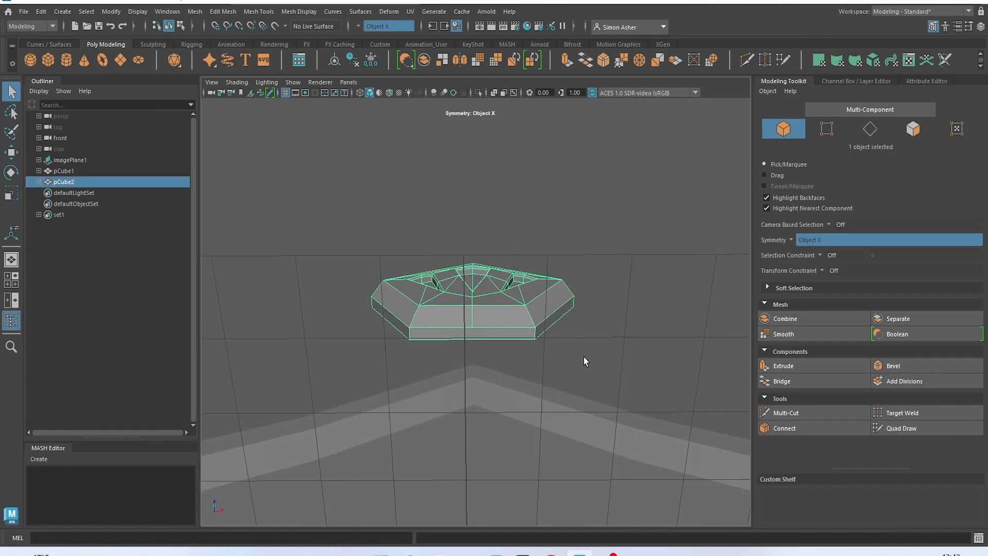
pyautogui.keyDown('alt'); pyautogui.moveTo(584, 356); pyautogui.dragTo(582, 343); pyautogui.keyUp('alt')
pyautogui.press('w')
pyautogui.keyDown('alt'); pyautogui.moveTo(583, 343); pyautogui.dragTo(556, 344, button='right'); pyautogui.keyUp('alt')
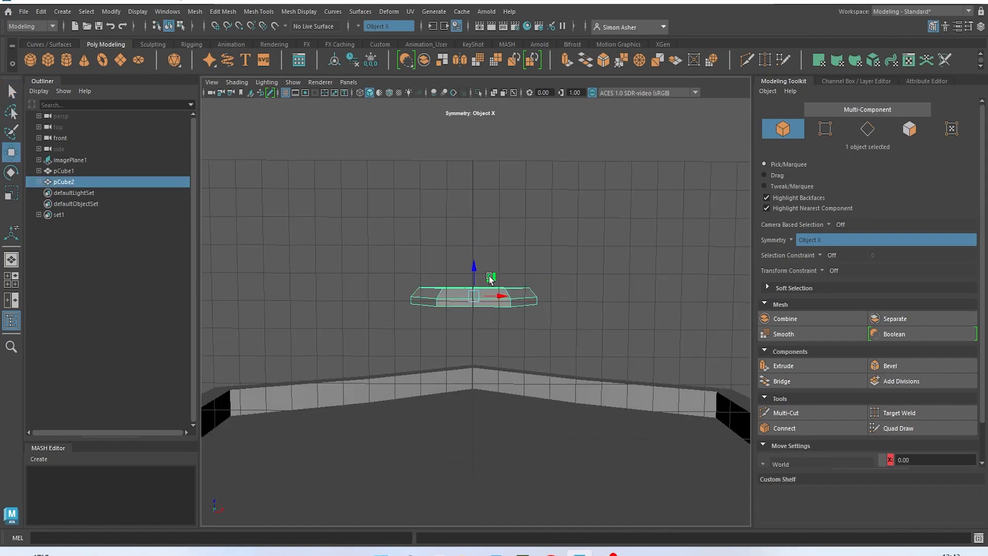
pyautogui.moveTo(477, 271); pyautogui.dragTo(512, 334)
# - Scale the crest thicker along the Z axis and nudge its depth so it sits into the shield border
pyautogui.press('r')
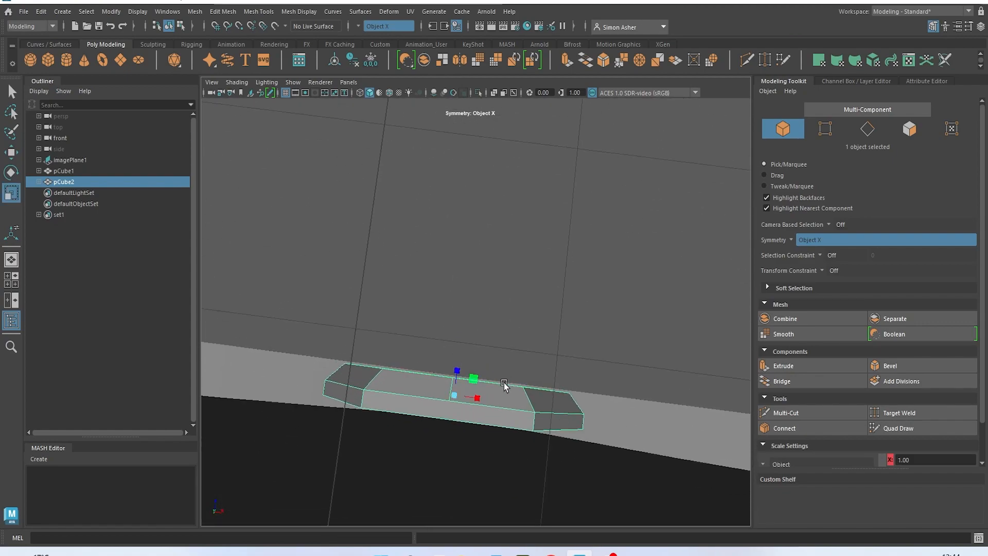
pyautogui.moveTo(457, 371); pyautogui.dragTo(457, 355)
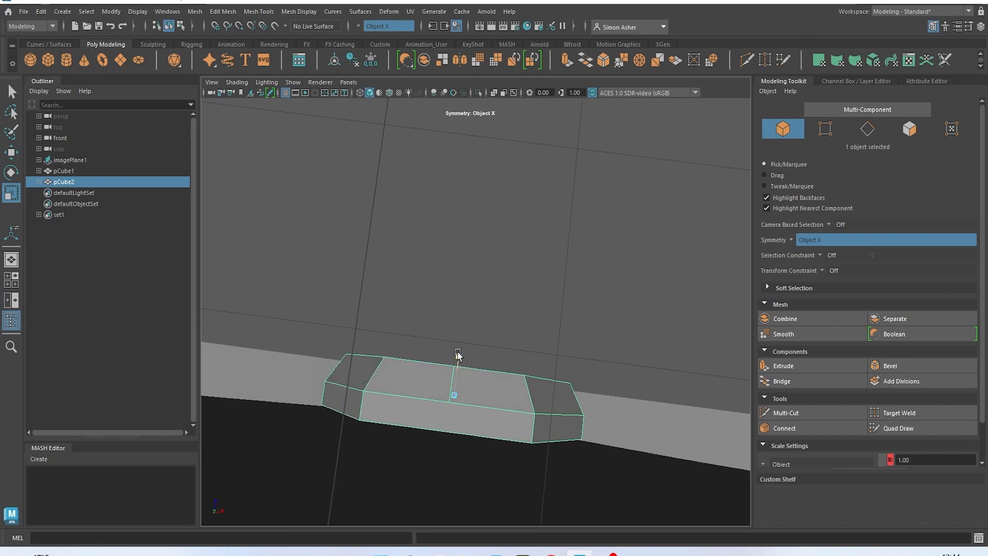
pyautogui.press('w')
pyautogui.hotkey('ctrl', 'z')
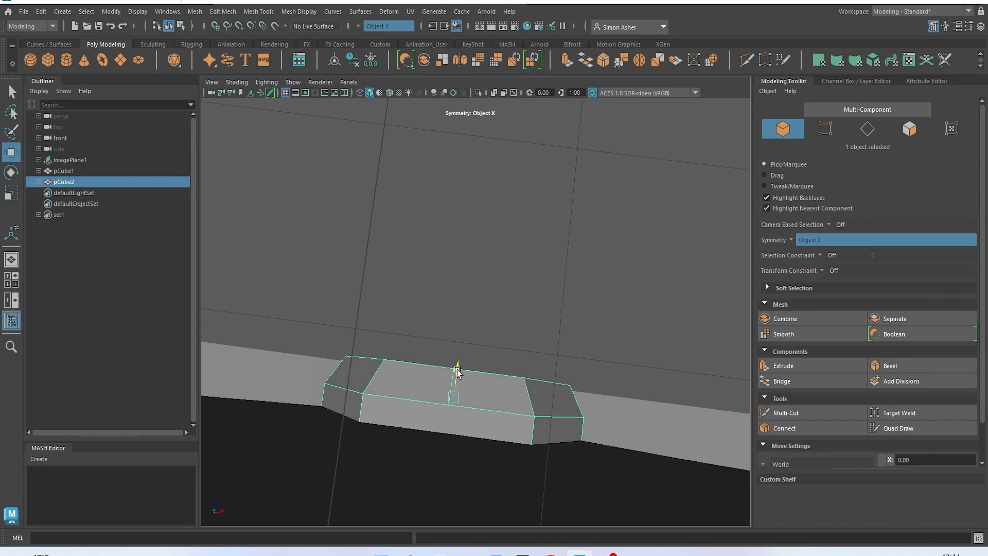
pyautogui.click(489, 326)
# - Compare the shield with the reference in perspective, then switch to the front view with X-ray shading on
pyautogui.press('space')
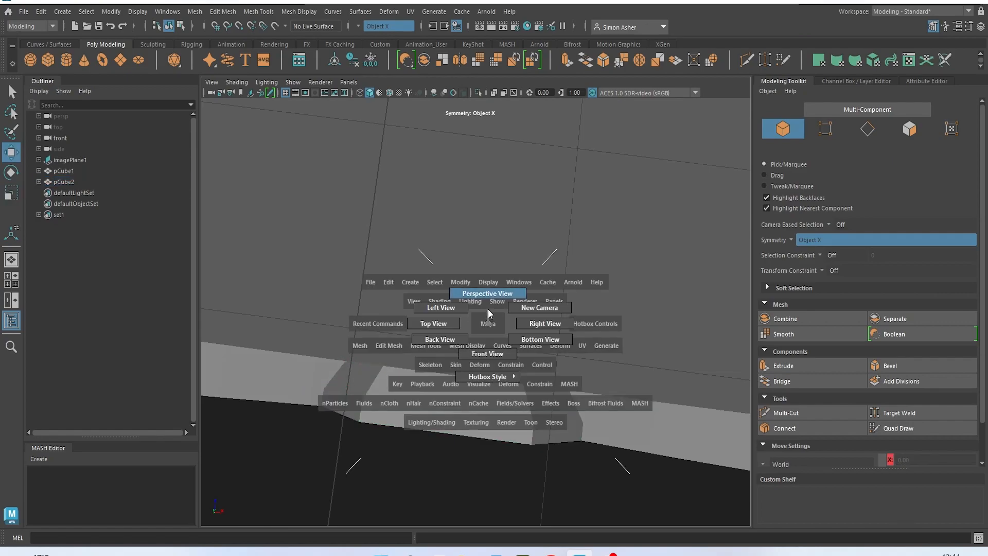
pyautogui.moveTo(485, 316); pyautogui.dragTo(490, 341)
pyautogui.scroll(-5, 485, 393)
pyautogui.keyDown('alt'); pyautogui.moveTo(482, 392); pyautogui.dragTo(583, 341); pyautogui.keyUp('alt')
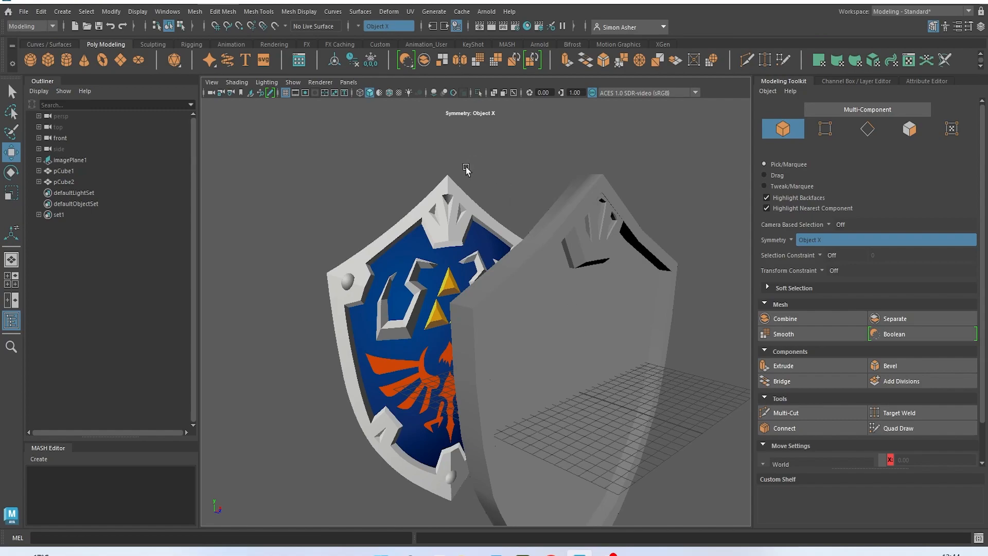
pyautogui.moveTo(463, 185)
pyautogui.keyDown('alt'); pyautogui.mouseDown()
pyautogui.moveTo(383, 218)
pyautogui.moveTo(370, 196)
pyautogui.moveTo(351, 198)
pyautogui.mouseUp(); pyautogui.keyUp('alt')
pyautogui.press('space')
pyautogui.click(240, 85)
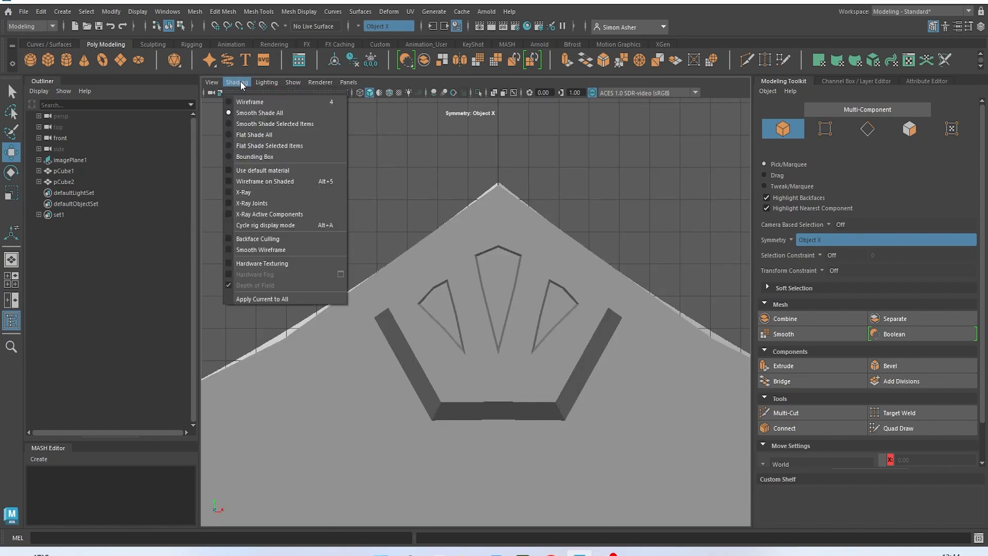
pyautogui.click(257, 192)
pyautogui.scroll(5, 368, 294)
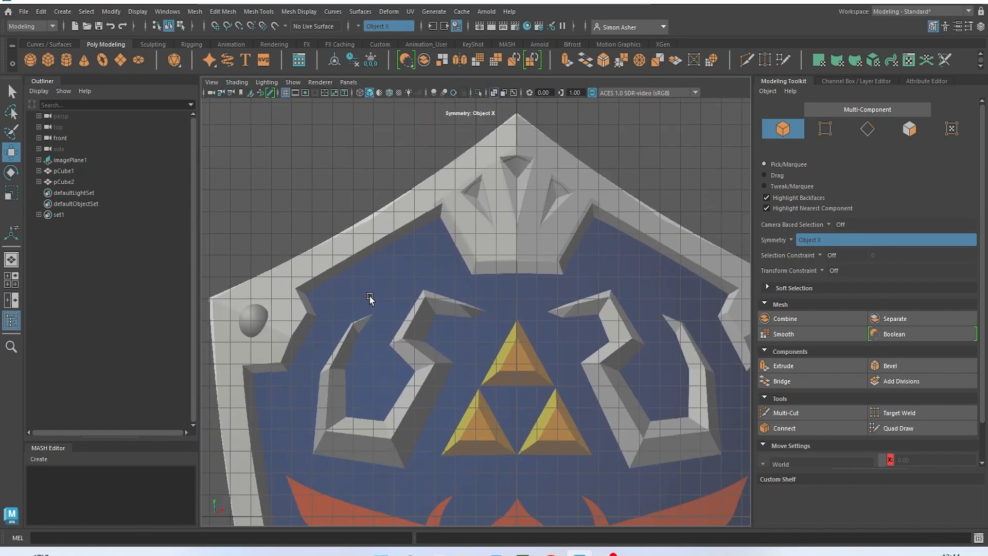
# - Create a new polygon cube at the scene origin
pyautogui.keyDown('alt'); pyautogui.moveTo(368, 294); pyautogui.dragTo(391, 286, button='middle'); pyautogui.keyUp('alt')
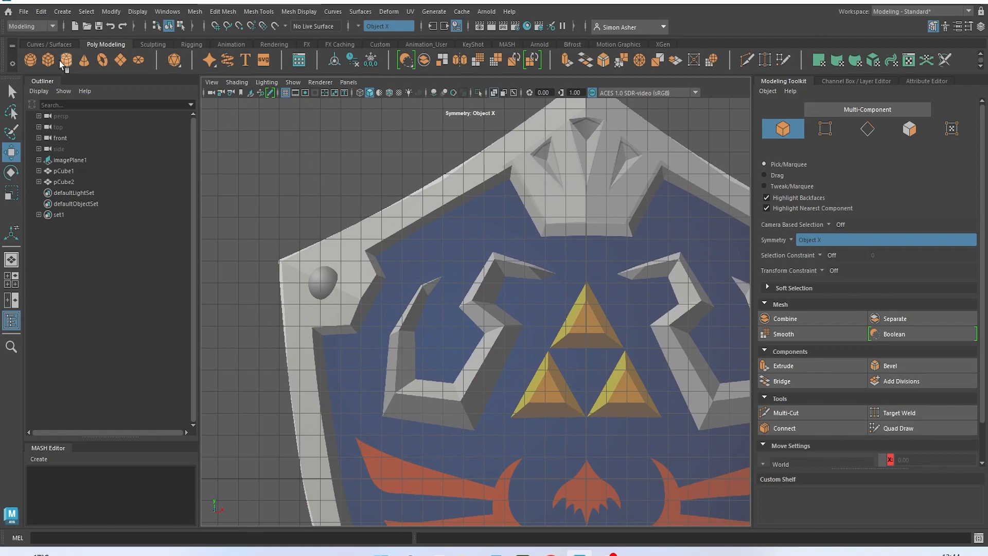
pyautogui.click(44, 58)
pyautogui.scroll(-2, 346, 331)
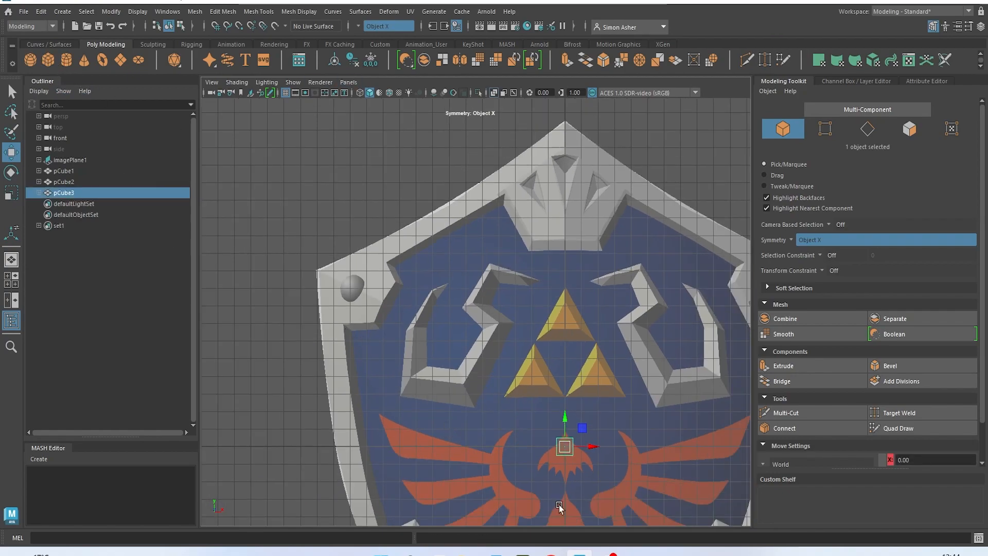
# - Move the new cube beside the round stud at the shield's upper-left corner in the front view
pyautogui.moveTo(588, 428); pyautogui.dragTo(386, 282)
pyautogui.scroll(3, 382, 289)
pyautogui.scroll(2, 381, 291)
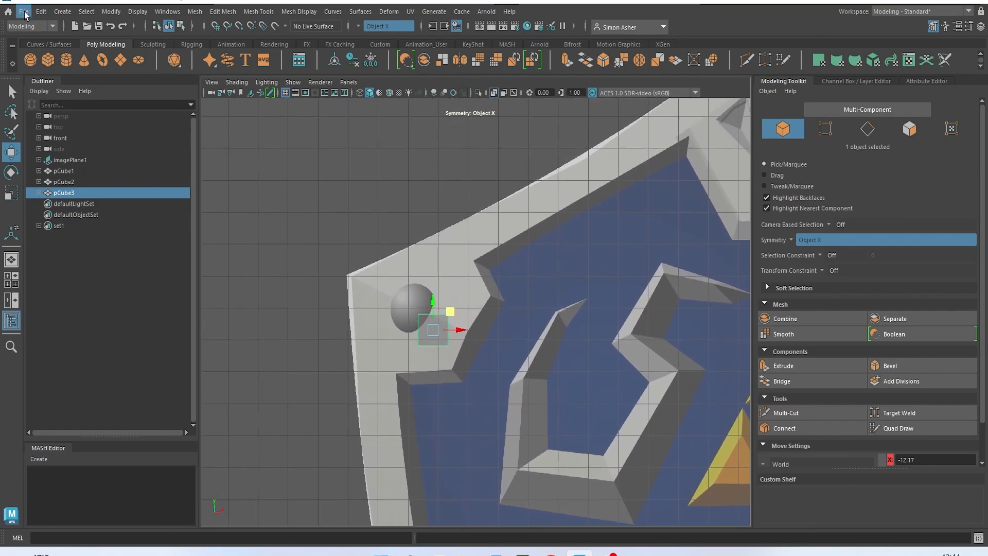
# - Save the scene as a Maya Binary file named "hylian shield video tut"
pyautogui.click(24, 12)
pyautogui.click(52, 53)
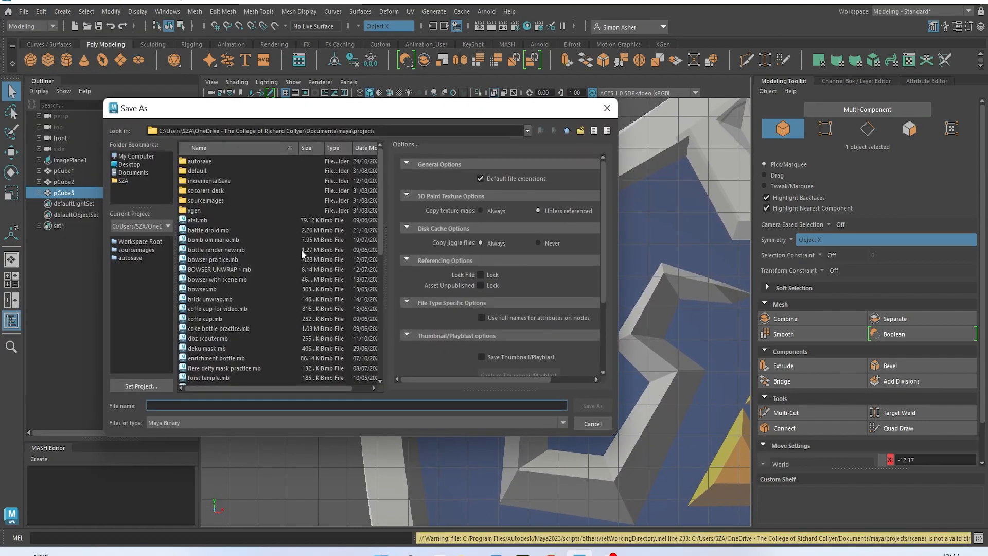
pyautogui.write('hylian shield video tut')
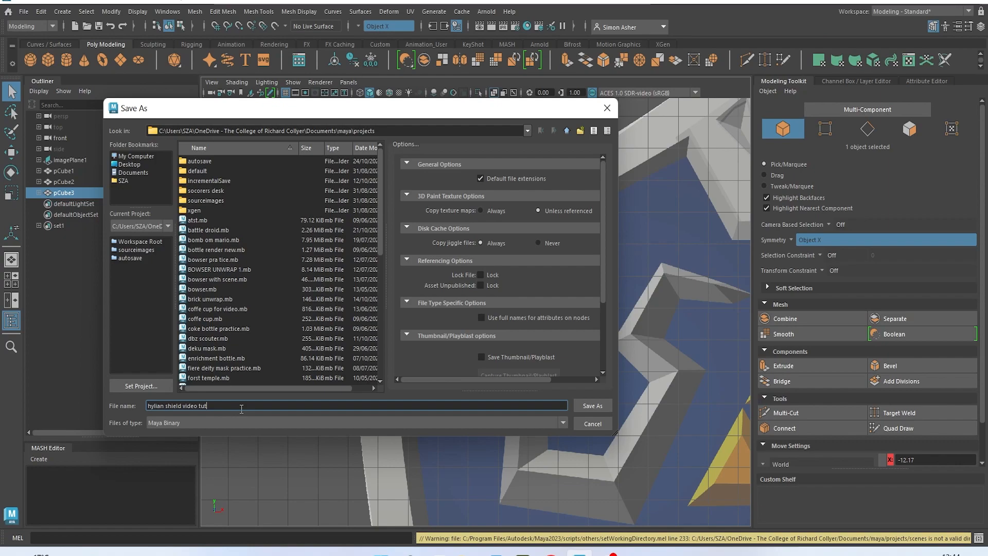
pyautogui.press('Return')
pyautogui.scroll(4, 351, 304)
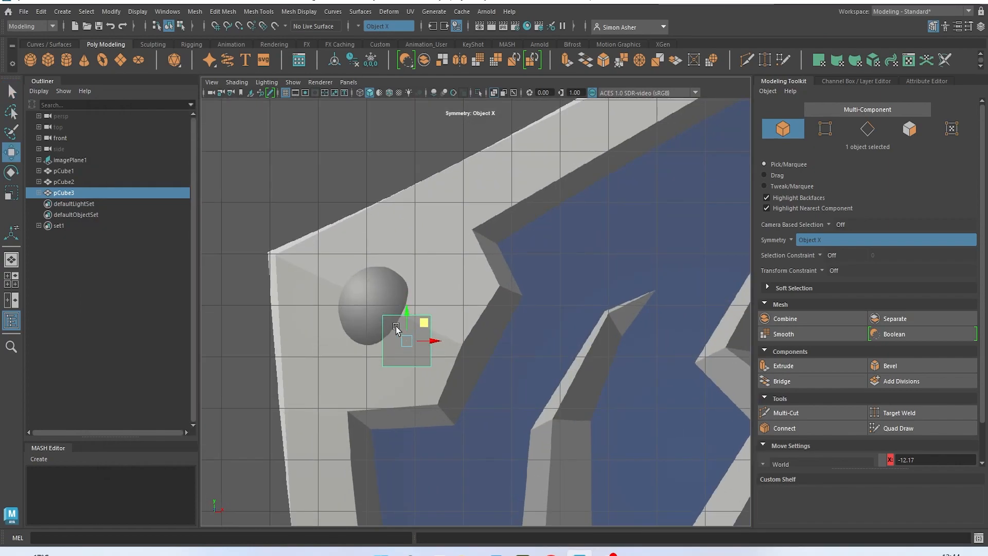
pyautogui.press('space')
pyautogui.moveTo(396, 325)
pyautogui.mouseDown()
pyautogui.moveTo(398, 316)
pyautogui.moveTo(437, 345)
pyautogui.moveTo(464, 336)
pyautogui.moveTo(366, 282)
pyautogui.moveTo(384, 312)
pyautogui.mouseUp()
pyautogui.press('space')
pyautogui.moveTo(575, 312); pyautogui.dragTo(576, 339)
pyautogui.scroll(1, 389, 318)
pyautogui.moveTo(380, 323); pyautogui.dragTo(335, 233, button='right')
pyautogui.moveTo(360, 384); pyautogui.dragTo(386, 340)
pyautogui.moveTo(403, 234); pyautogui.dragTo(455, 216, button='right')
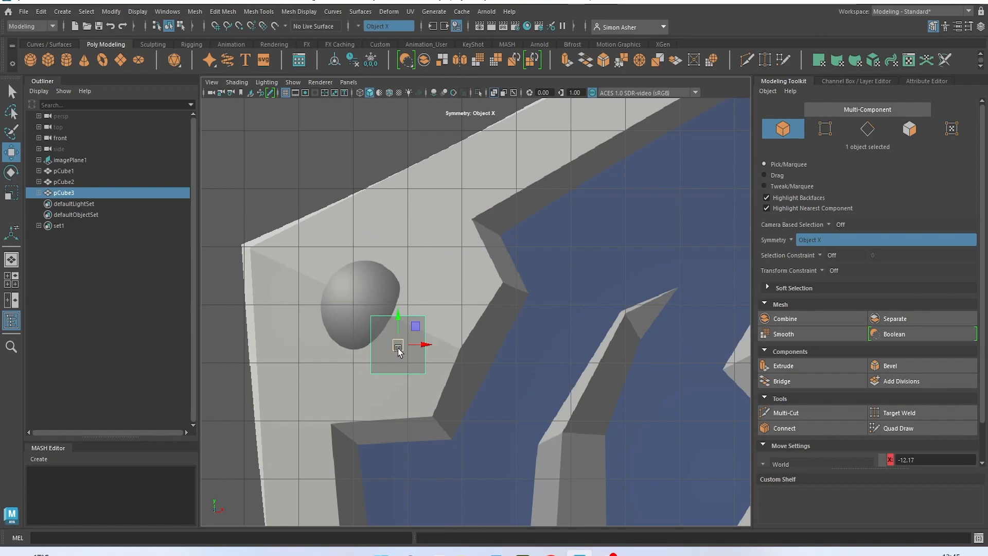
# - Rotate the cube in the front view to follow the slanted inner edge of the reference's corner ornament
pyautogui.press('r')
pyautogui.press('e')
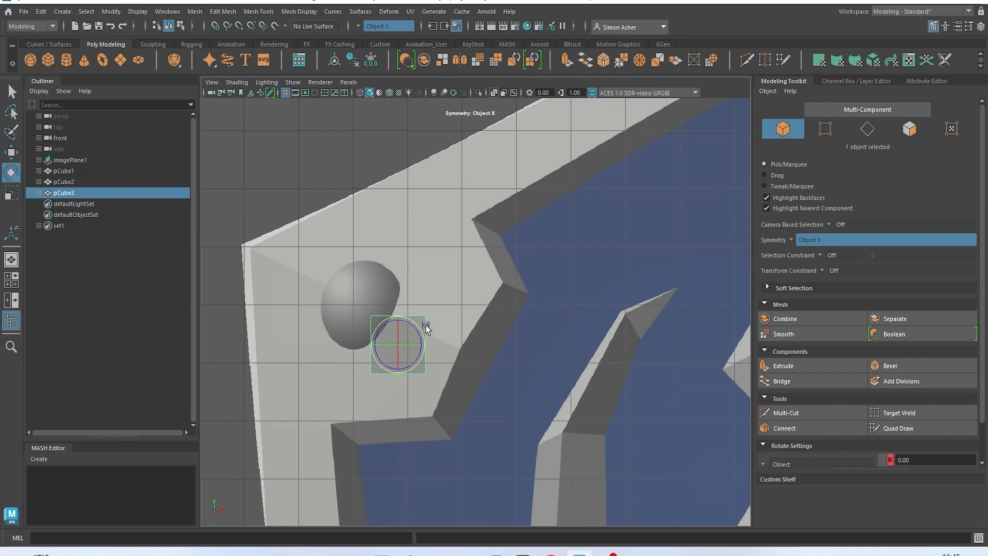
pyautogui.moveTo(420, 336); pyautogui.dragTo(423, 383)
# - Move the cube's corner vertices outward to widen it toward the outline of the reference's corner ornament
pyautogui.moveTo(412, 234); pyautogui.dragTo(365, 232, button='right')
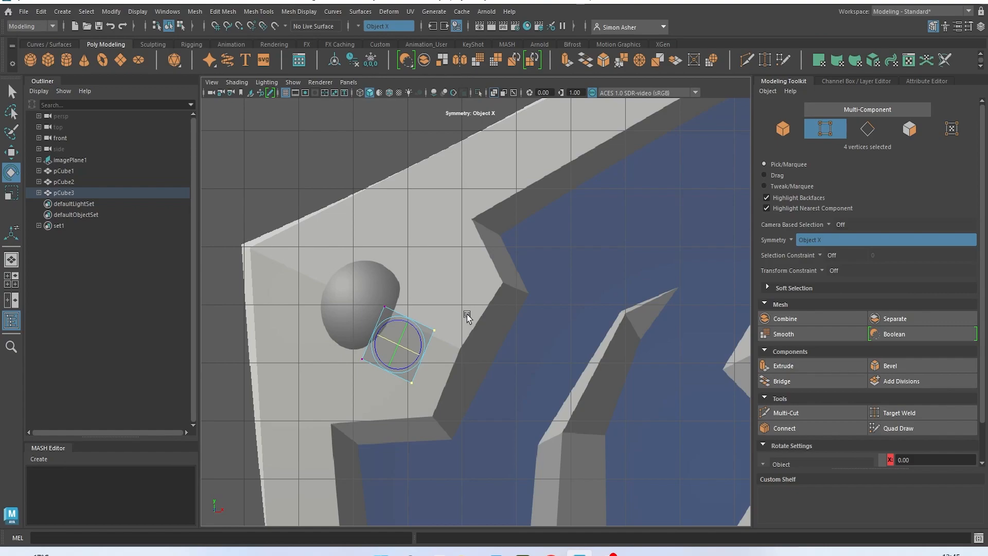
pyautogui.press('w')
pyautogui.moveTo(455, 326); pyautogui.dragTo(536, 276)
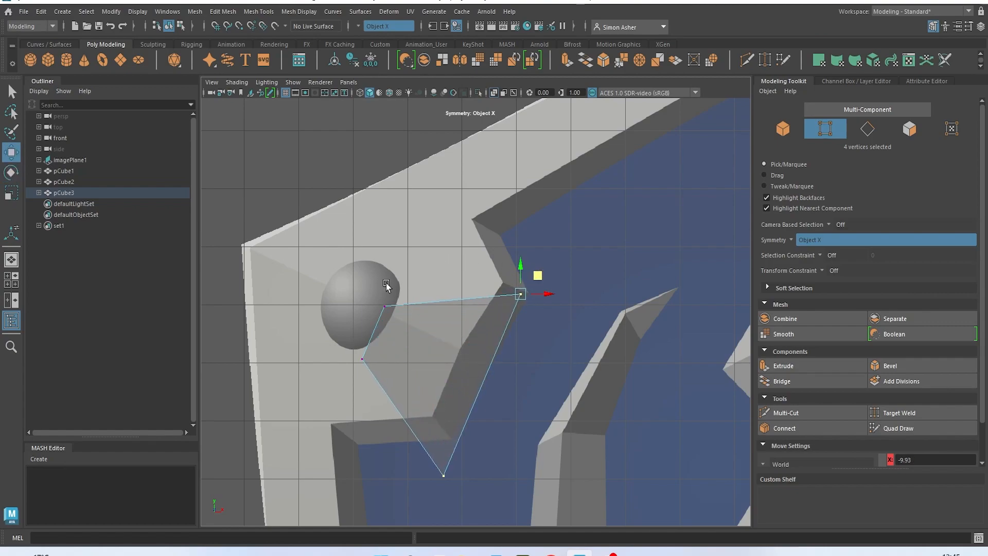
pyautogui.moveTo(402, 323); pyautogui.dragTo(401, 323)
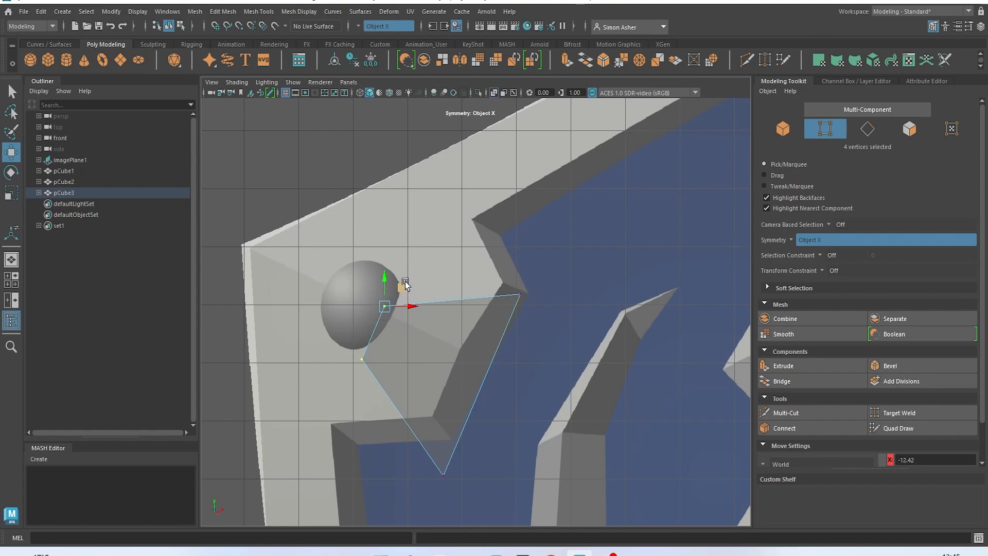
pyautogui.moveTo(403, 287); pyautogui.dragTo(406, 237)
# - Multi-Cut an edge loop across the middle of the block and move its outer vertices toward the border's inner corner
pyautogui.click(786, 413)
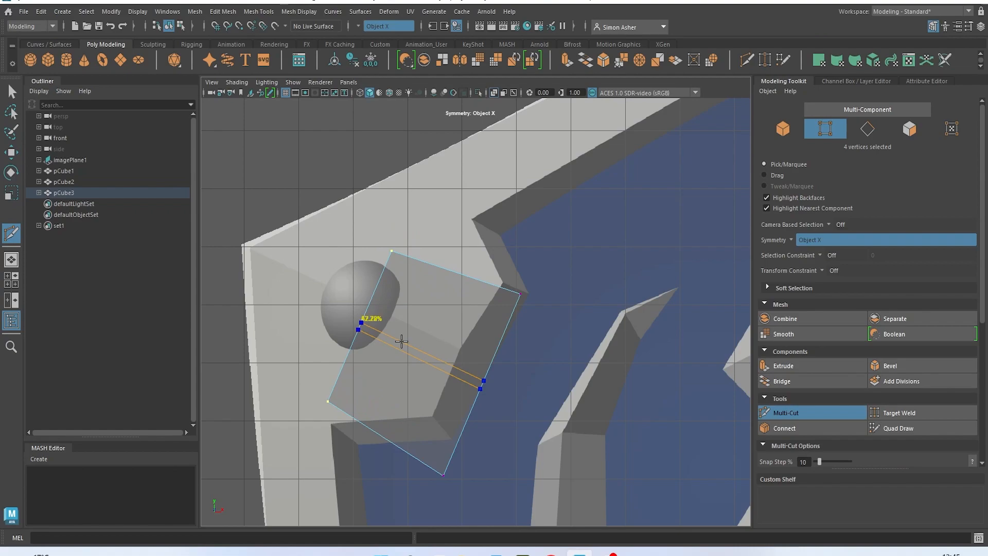
pyautogui.click(470, 360)
pyautogui.press('w')
pyautogui.moveTo(338, 314); pyautogui.dragTo(359, 269)
pyautogui.click(390, 92)
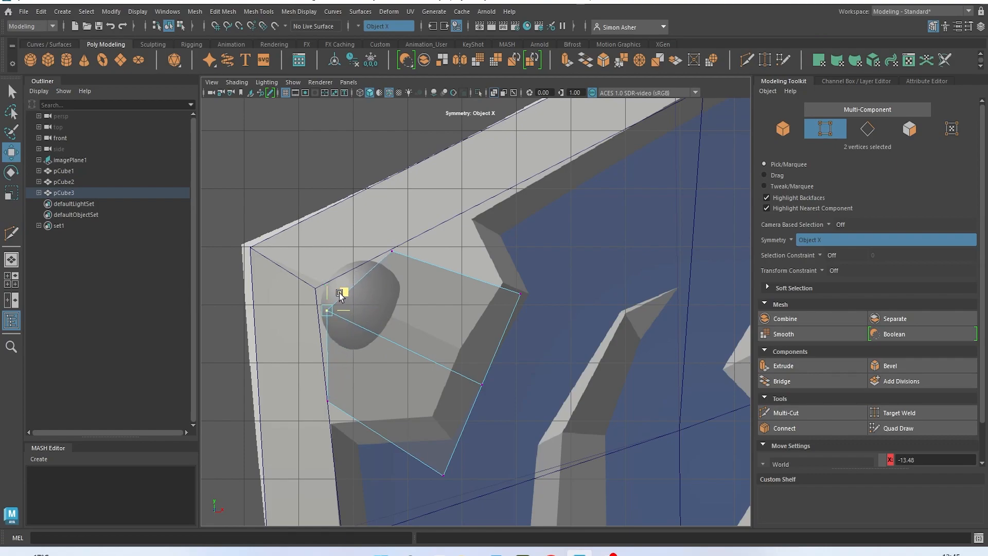
pyautogui.moveTo(340, 296); pyautogui.dragTo(340, 289)
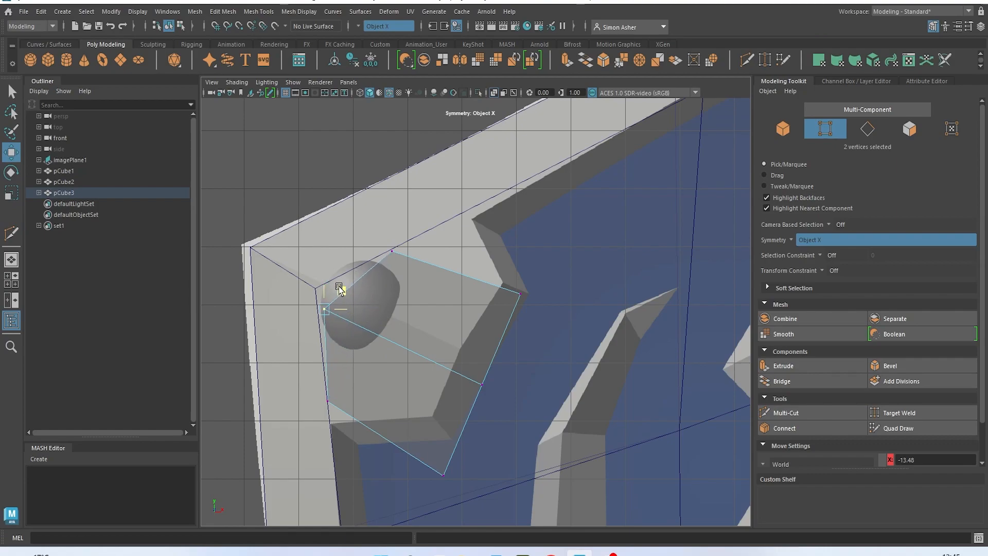
# - Turn symmetry off and align the block's outer middle vertices with the inner corner of the shield border
pyautogui.click(516, 293)
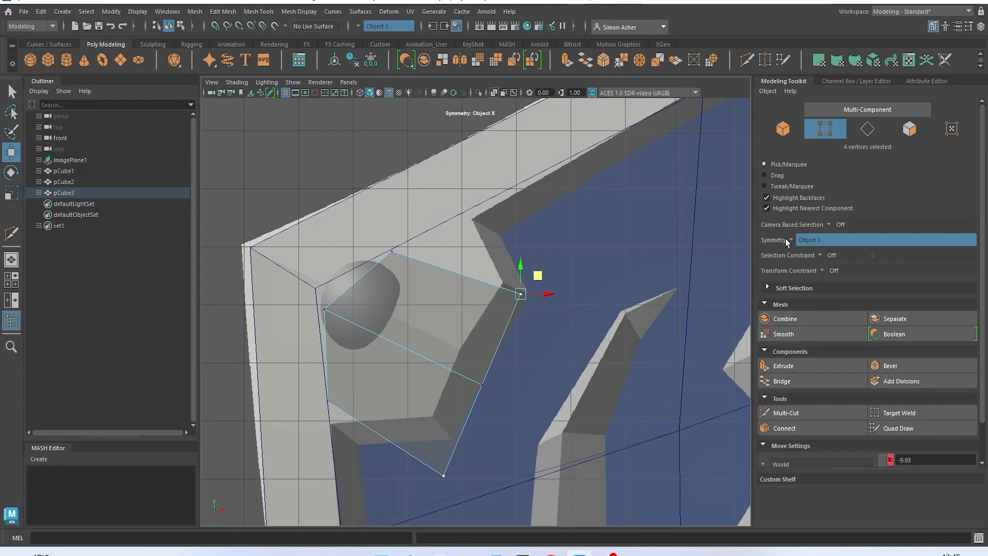
pyautogui.click(787, 238)
pyautogui.click(801, 243)
pyautogui.keyDown('alt'); pyautogui.moveTo(416, 322); pyautogui.dragTo(467, 320, button='middle'); pyautogui.keyUp('alt')
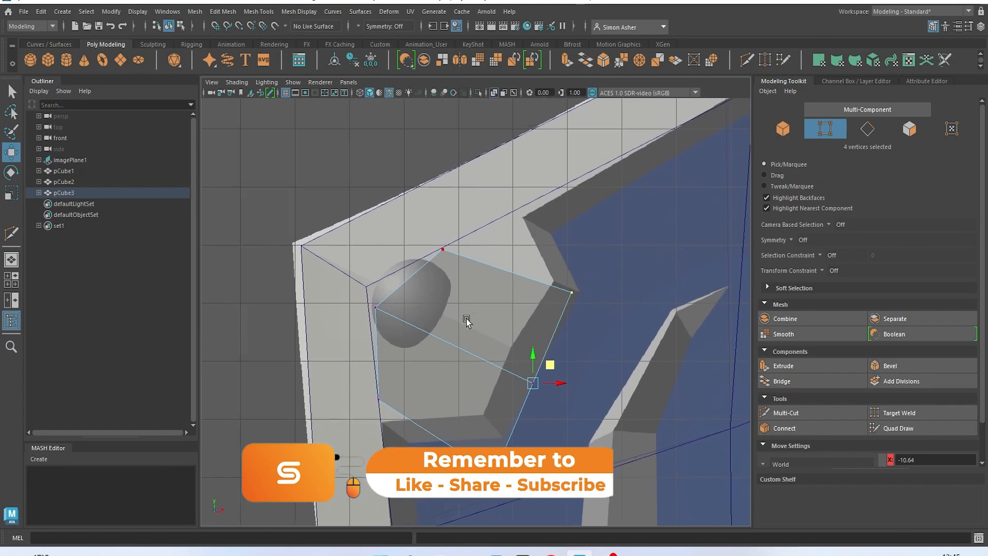
pyautogui.scroll(2, 441, 315)
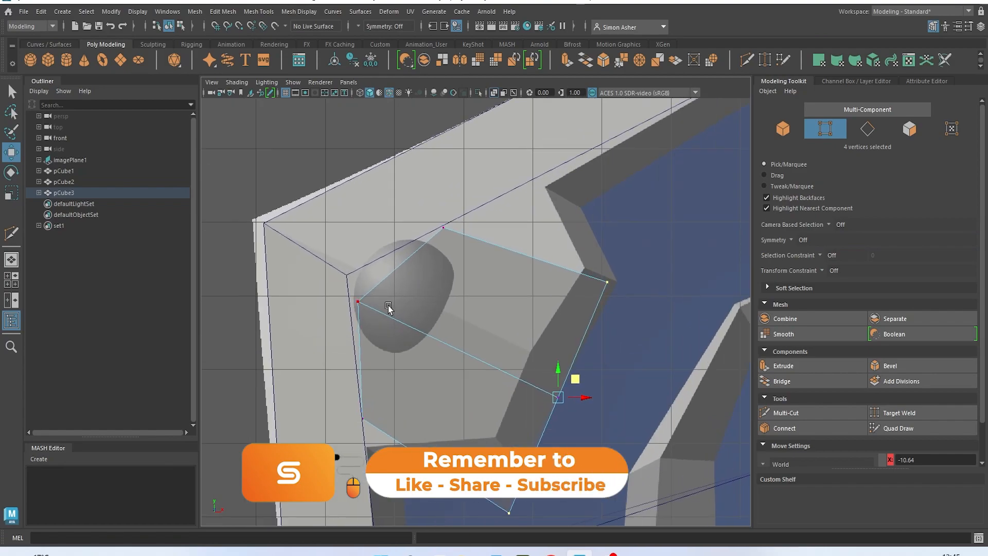
pyautogui.click(358, 308)
pyautogui.moveTo(357, 304); pyautogui.dragTo(364, 261)
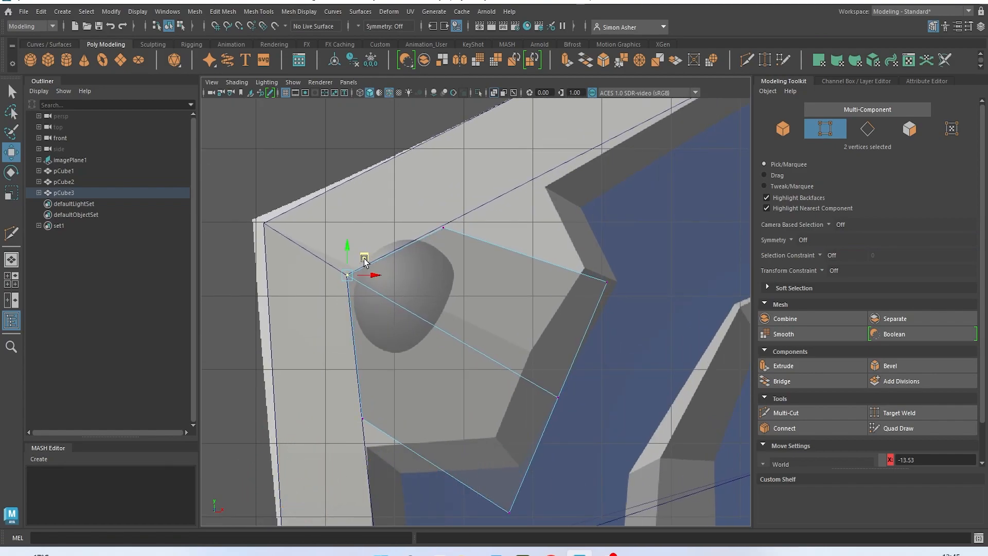
# - Move the block's inner side and lower vertices onto the matching corners of the reference's corner ornament
pyautogui.moveTo(591, 271); pyautogui.dragTo(623, 302)
pyautogui.moveTo(621, 268); pyautogui.dragTo(632, 266)
pyautogui.keyDown('alt'); pyautogui.moveTo(632, 266); pyautogui.dragTo(642, 190, button='middle'); pyautogui.keyUp('alt')
pyautogui.click(518, 435)
pyautogui.moveTo(519, 435); pyautogui.dragTo(548, 380)
pyautogui.moveTo(392, 368); pyautogui.dragTo(391, 367)
pyautogui.moveTo(390, 329); pyautogui.dragTo(396, 384)
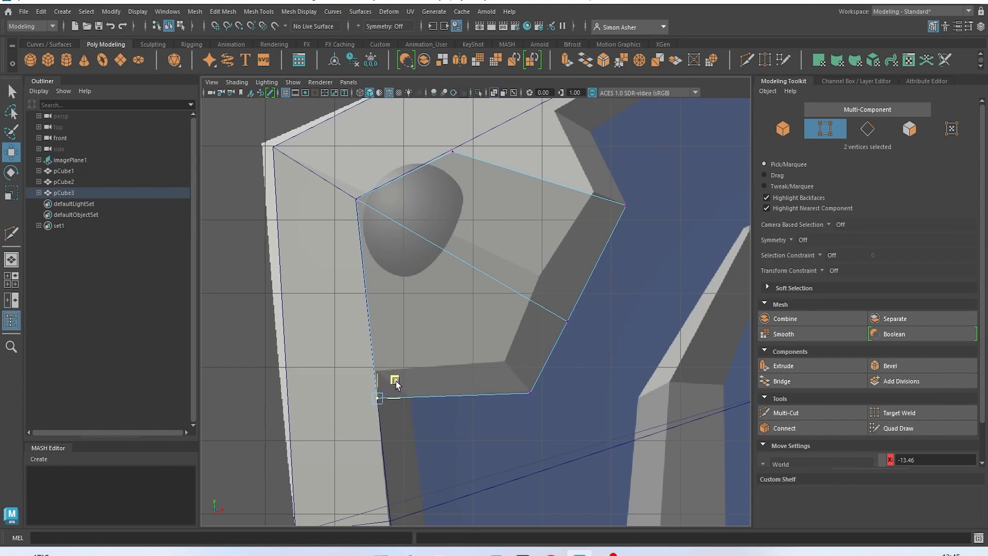
# - Move the block's upper vertices along the border's inner edge to the upper tip of the reference ornament
pyautogui.keyDown('alt'); pyautogui.moveTo(412, 366); pyautogui.dragTo(379, 457, button='middle'); pyautogui.keyUp('alt')
pyautogui.moveTo(396, 238); pyautogui.dragTo(439, 277)
pyautogui.moveTo(436, 237); pyautogui.dragTo(554, 167)
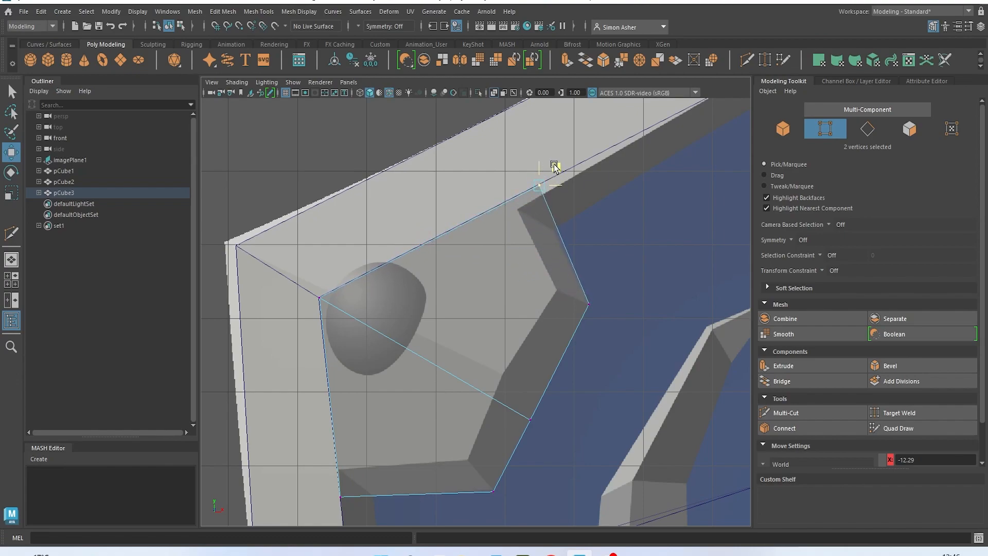
# - Switch to the perspective view with edge selection active on the corner ornament and turn off X-ray shading
pyautogui.press('space')
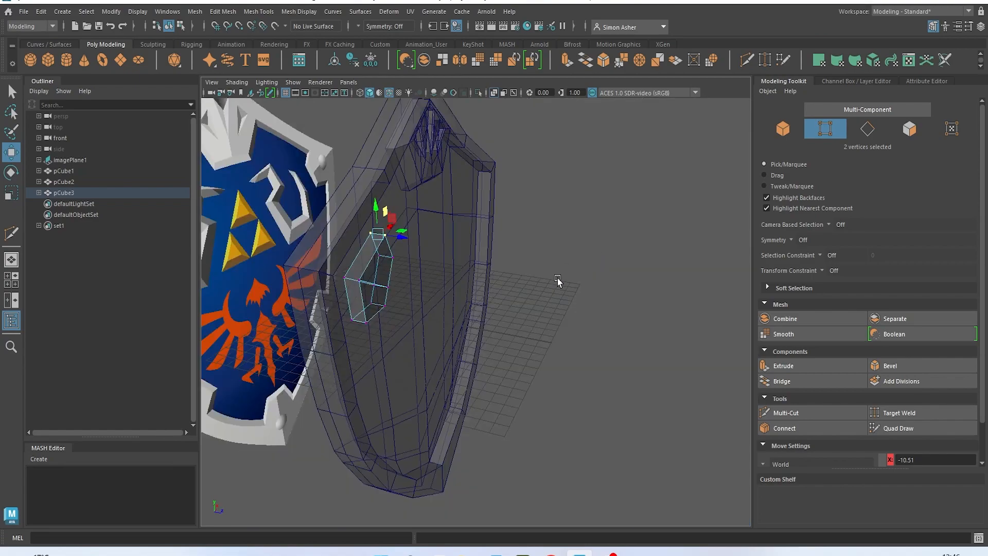
pyautogui.keyDown('alt'); pyautogui.moveTo(557, 288); pyautogui.dragTo(488, 216); pyautogui.keyUp('alt')
pyautogui.moveTo(420, 199); pyautogui.dragTo(412, 214, button='right')
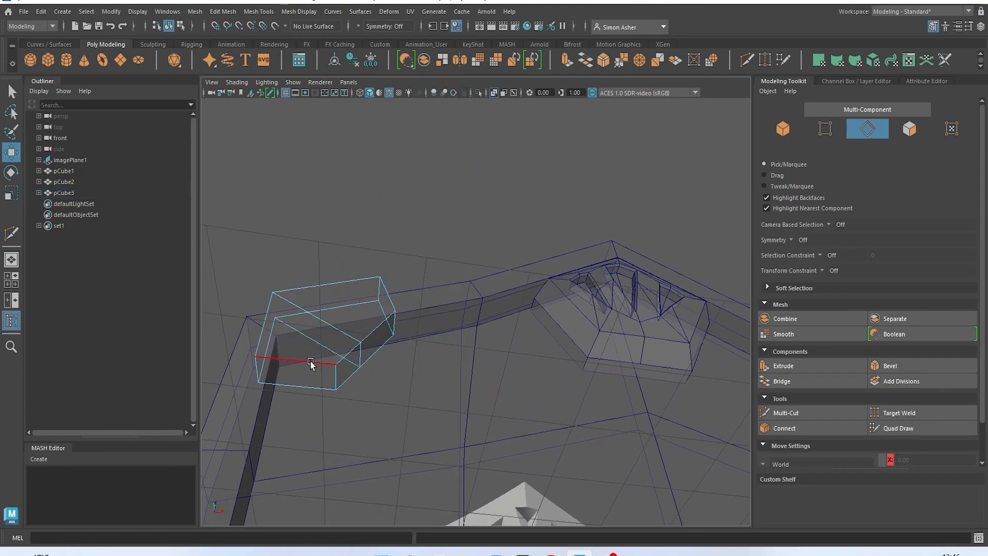
pyautogui.click(311, 365)
pyautogui.click(365, 219)
pyautogui.click(234, 82)
pyautogui.click(279, 190)
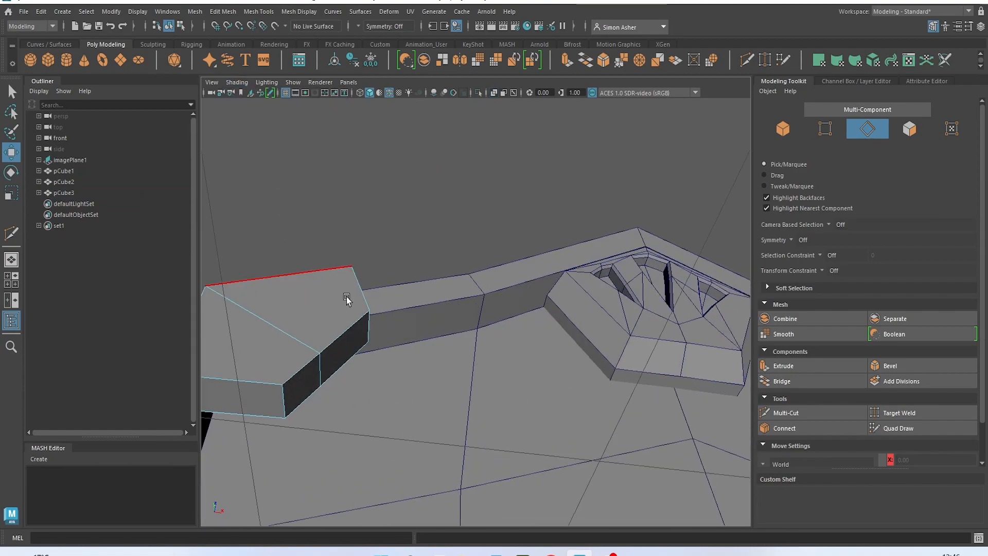
# - Bevel the four front edges along the corner ornament's inner outline with a fraction of 0.5
pyautogui.click(366, 301)
pyautogui.keyDown('shift'); pyautogui.click(347, 329); pyautogui.keyUp('shift')
pyautogui.keyDown('shift'); pyautogui.click(305, 366); pyautogui.keyUp('shift')
pyautogui.keyDown('shift'); pyautogui.click(264, 382); pyautogui.keyUp('shift')
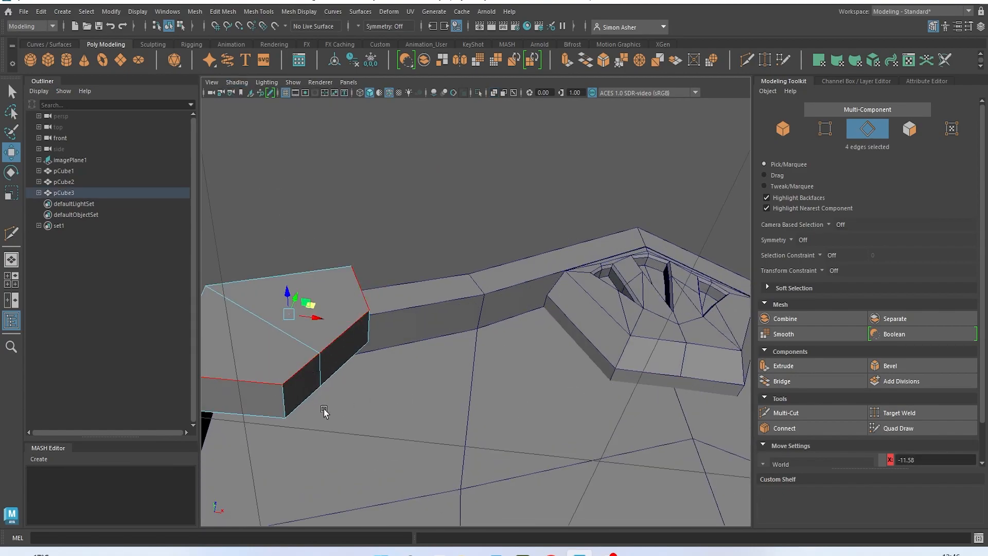
pyautogui.keyDown('alt'); pyautogui.moveTo(324, 409); pyautogui.dragTo(393, 430, button='middle'); pyautogui.keyUp('alt')
pyautogui.hotkey('ctrl', 'b')
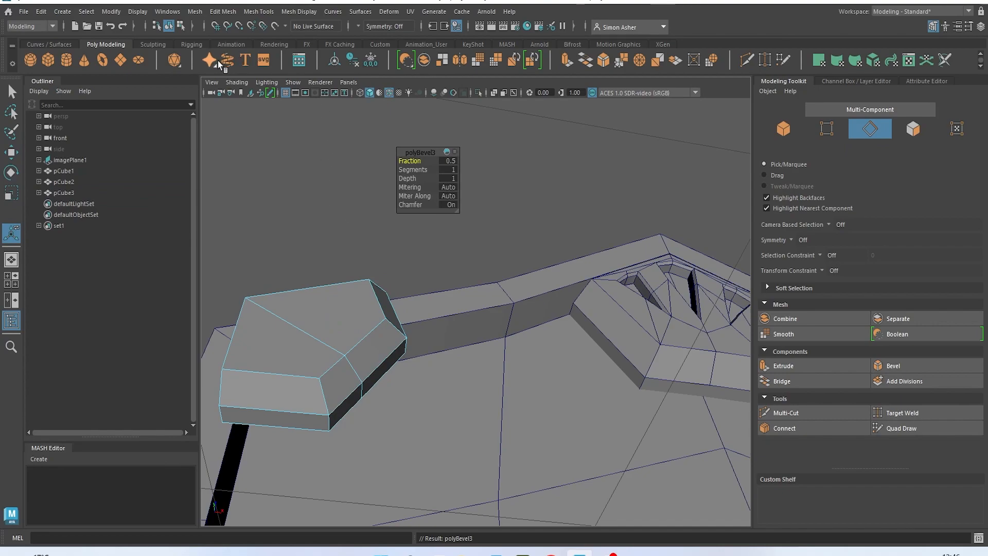
# - Turn X-ray shading back on and return to the front view to match the bevel against the reference
pyautogui.click(247, 86)
pyautogui.click(309, 202)
pyautogui.click(236, 82)
pyautogui.click(267, 198)
pyautogui.press('space')
pyautogui.press('f')
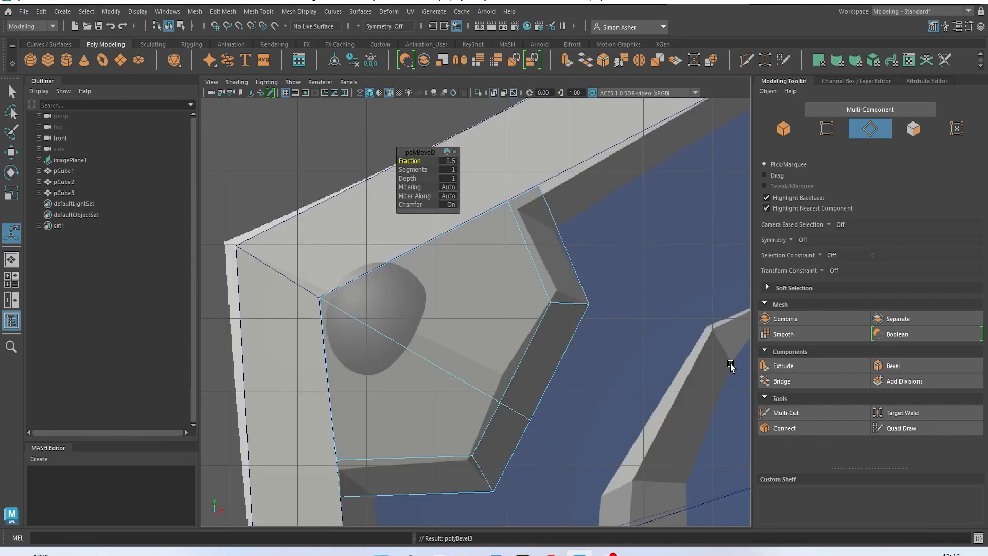
pyautogui.click(777, 413)
pyautogui.click(373, 269)
pyautogui.press('BackSpace')
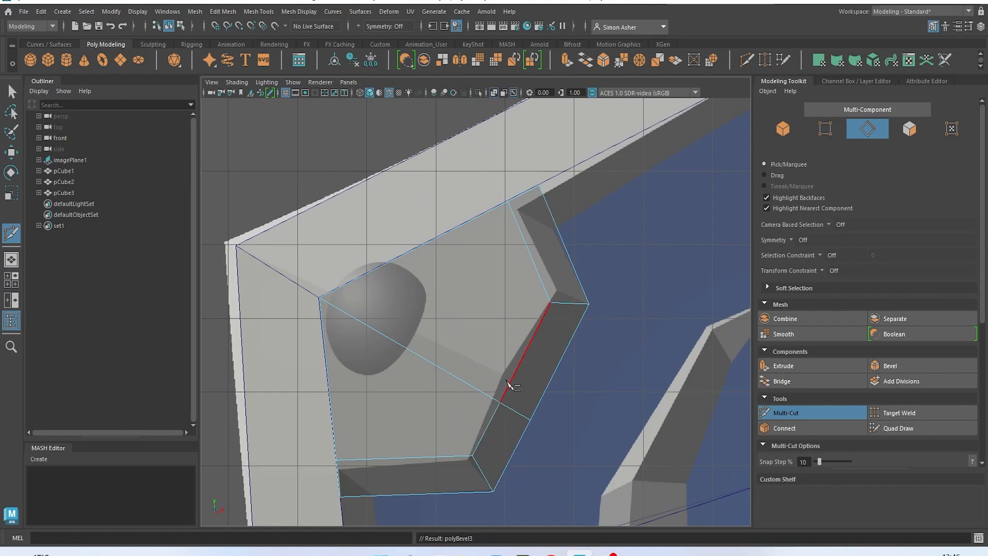
# - Move the middle vertices of the bevelled inner side up to the bend in the reference ornament
pyautogui.rightClick(511, 383)
pyautogui.click(459, 234)
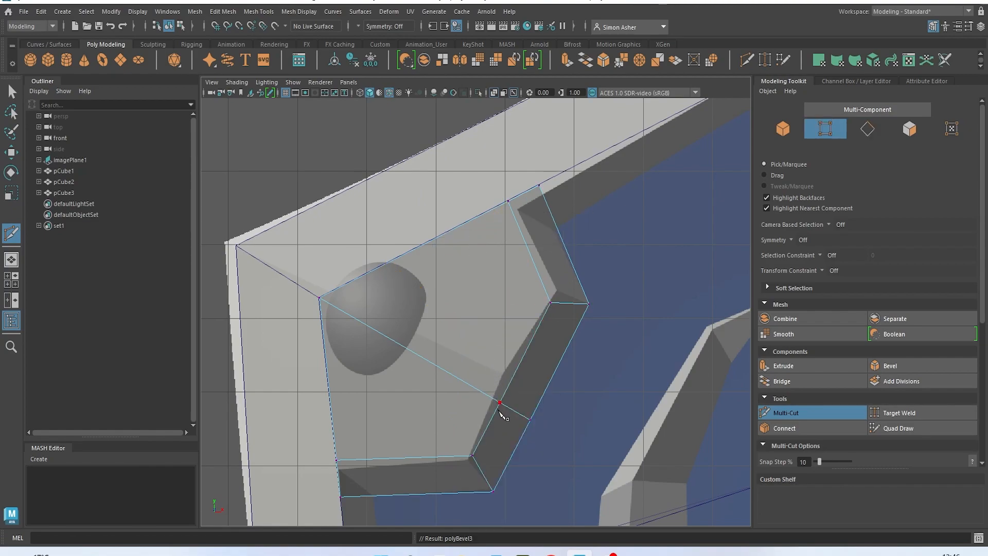
pyautogui.press('w')
pyautogui.moveTo(535, 431); pyautogui.dragTo(535, 431)
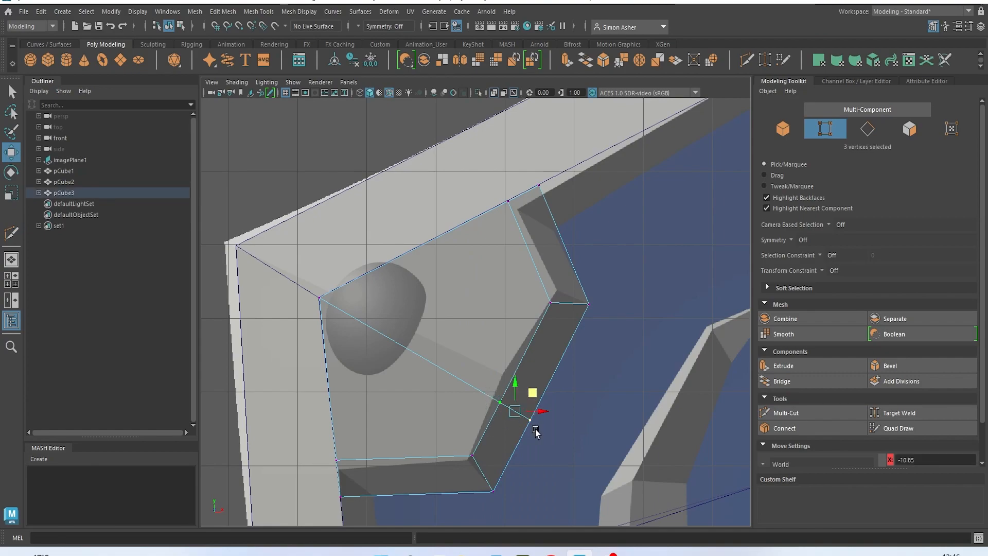
pyautogui.moveTo(534, 394); pyautogui.dragTo(538, 371)
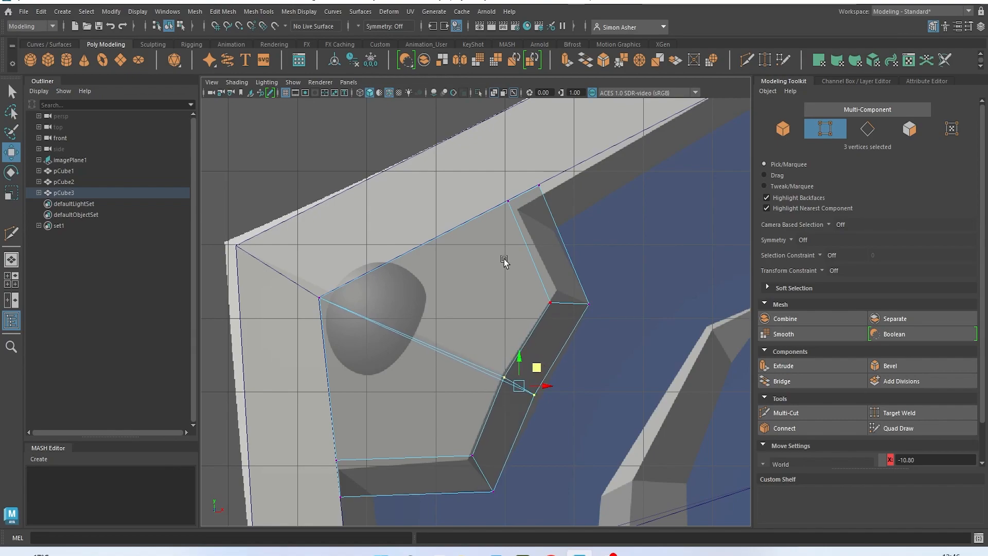
# - Return to the perspective view, turn off X-ray shading and orbit to a side view of the corner ornament
pyautogui.press('space')
pyautogui.moveTo(452, 253)
pyautogui.mouseDown()
pyautogui.moveTo(441, 236)
pyautogui.moveTo(448, 264)
pyautogui.moveTo(440, 259)
pyautogui.mouseUp()
pyautogui.click(242, 83)
pyautogui.click(295, 168)
pyautogui.press('space')
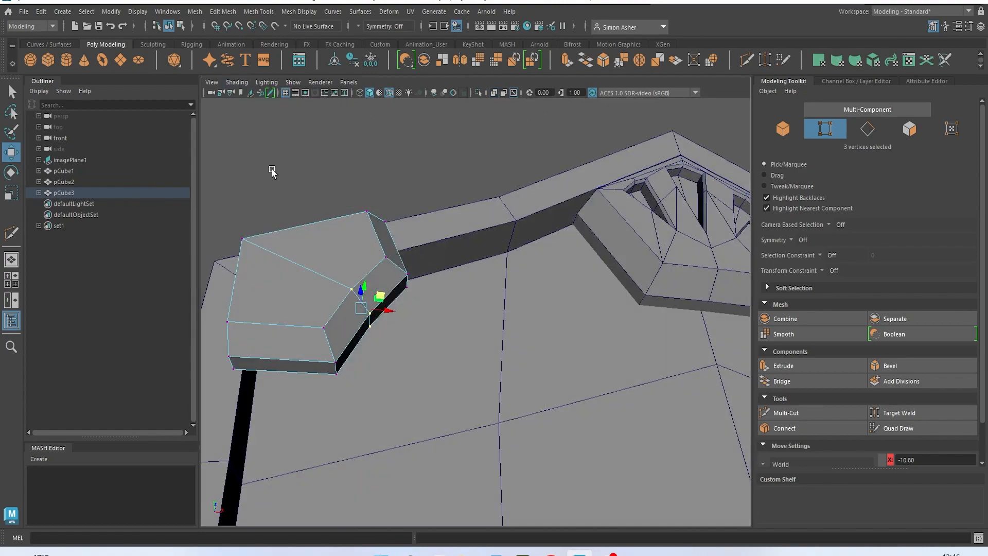
pyautogui.keyDown('alt'); pyautogui.moveTo(272, 165); pyautogui.dragTo(338, 218); pyautogui.keyUp('alt')
pyautogui.scroll(-6, 337, 218)
# - Move the corner ornament out along the Z axis away from the shield and delete its two back faces
pyautogui.moveTo(350, 231); pyautogui.dragTo(355, 245, button='right')
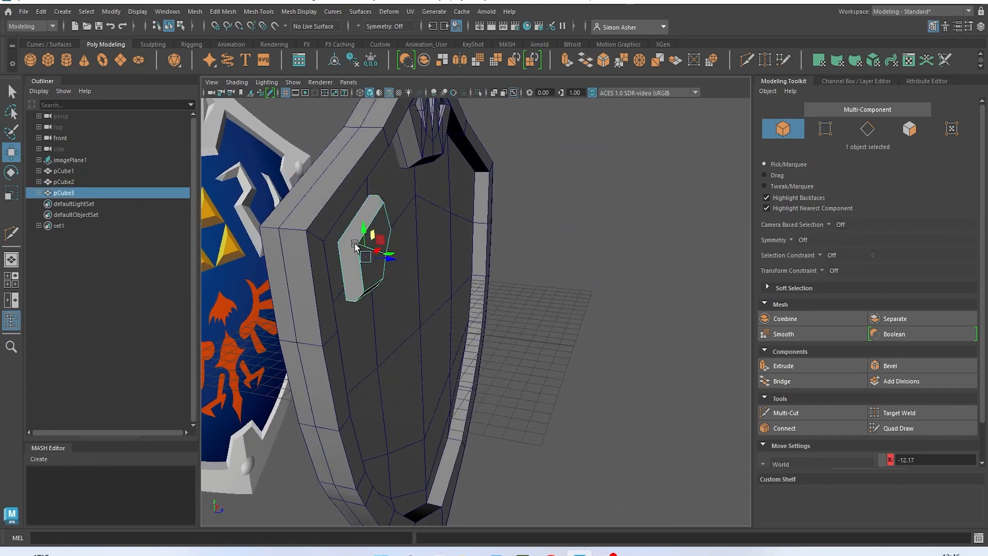
pyautogui.moveTo(392, 260); pyautogui.dragTo(520, 340)
pyautogui.moveTo(541, 229); pyautogui.dragTo(541, 254, button='right')
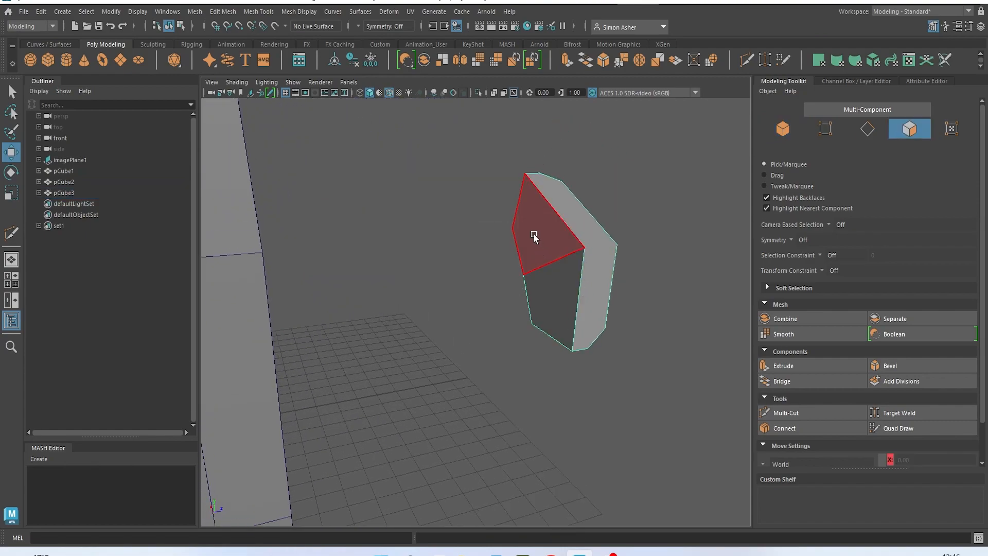
pyautogui.click(543, 232)
pyautogui.keyDown('shift'); pyautogui.click(559, 292); pyautogui.keyUp('shift')
pyautogui.press('Delete')
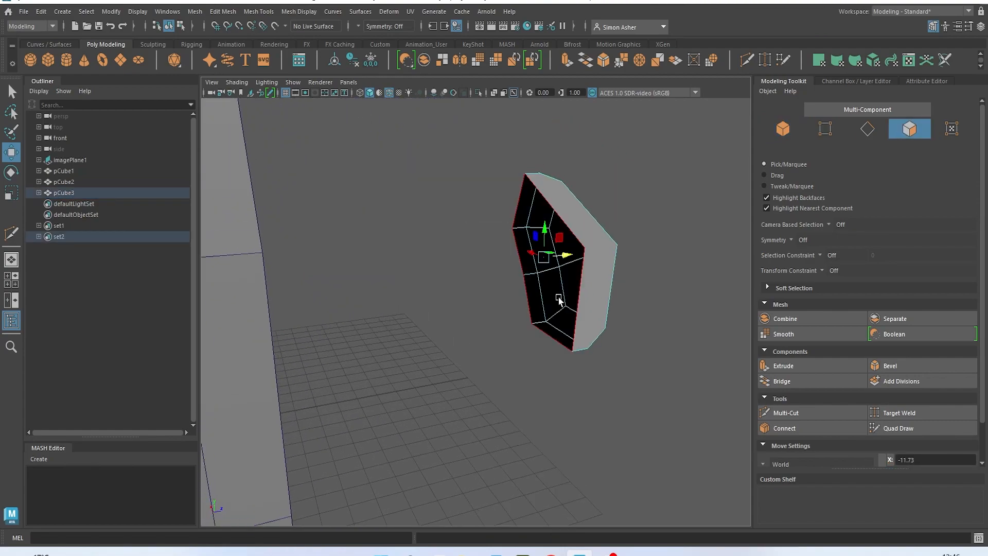
# - Select the whole corner ornament and move it back along the Z axis onto the shield border
pyautogui.scroll(-5, 559, 309)
pyautogui.keyDown('alt'); pyautogui.moveTo(558, 312); pyautogui.dragTo(298, 293); pyautogui.keyUp('alt')
pyautogui.moveTo(323, 233); pyautogui.dragTo(371, 219, button='right')
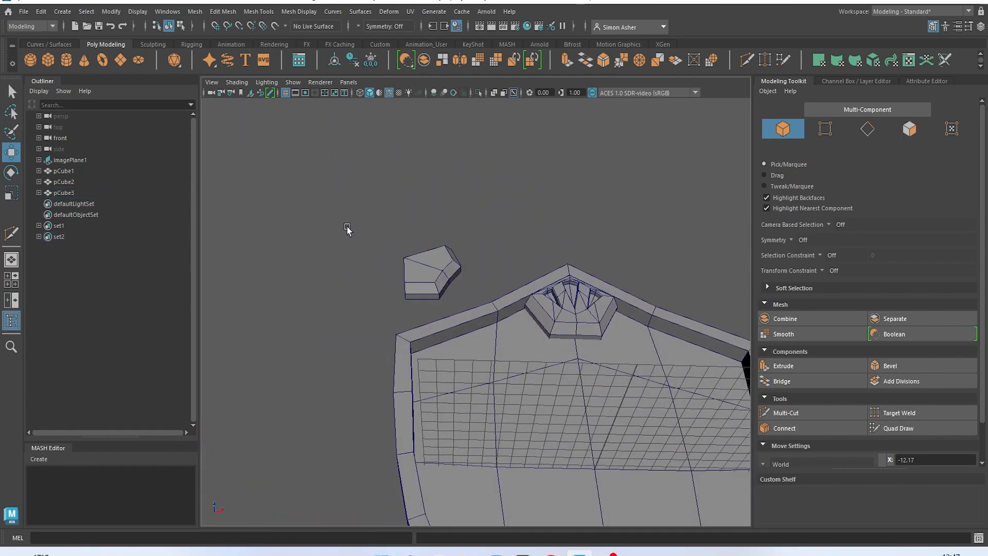
pyautogui.click(437, 275)
pyautogui.keyDown('alt'); pyautogui.moveTo(406, 320); pyautogui.dragTo(401, 373); pyautogui.keyUp('alt')
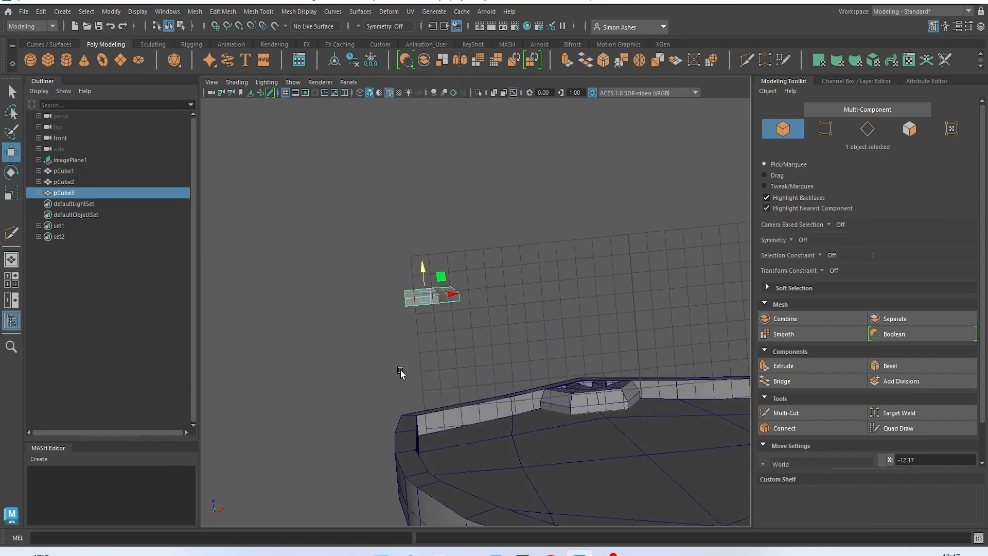
pyautogui.moveTo(433, 272); pyautogui.dragTo(448, 394)
# - Lower the corner ornament along the Z axis until it sinks slightly into the shield border, and deselect it
pyautogui.scroll(3, 449, 442)
pyautogui.keyDown('alt'); pyautogui.moveTo(450, 452); pyautogui.dragTo(338, 350); pyautogui.keyUp('alt')
pyautogui.rightClick(338, 350)
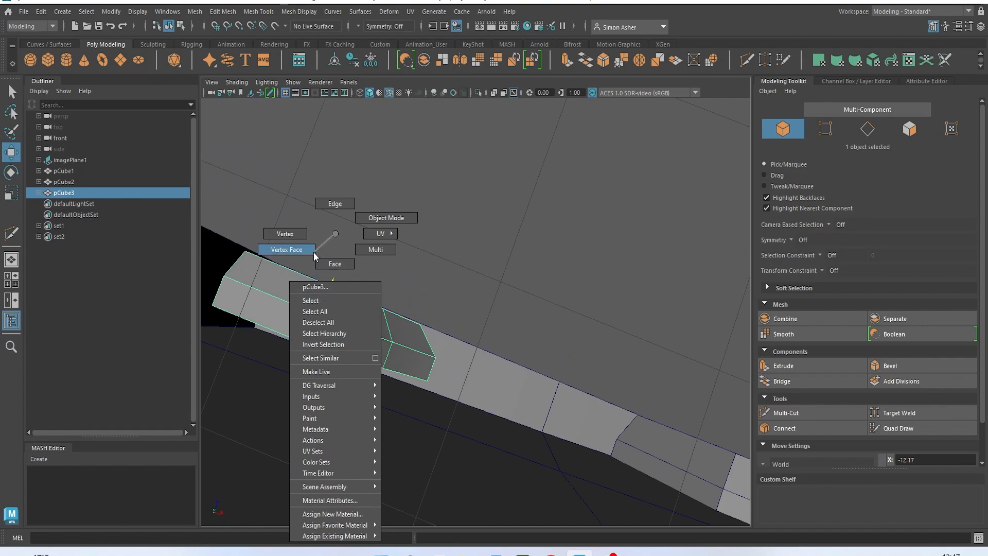
pyautogui.click(346, 220)
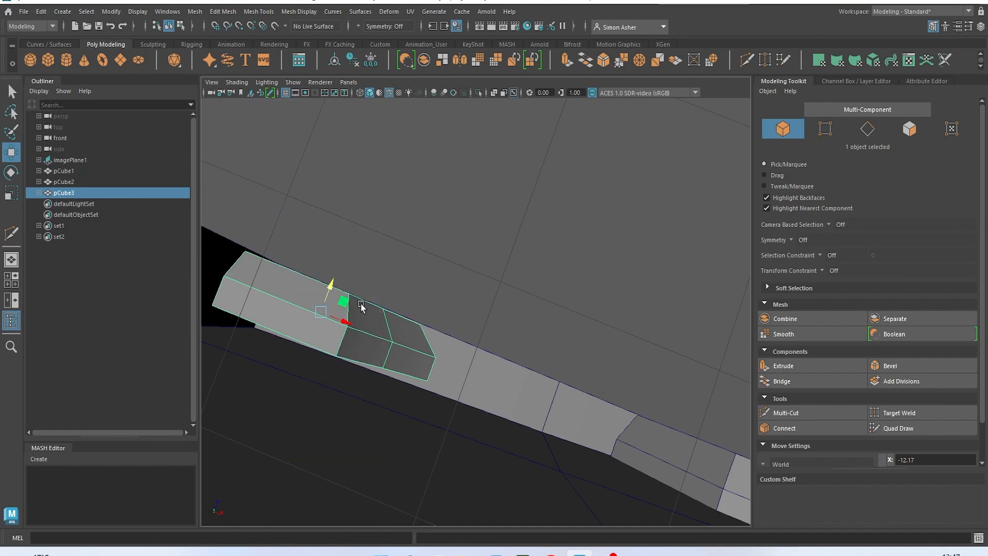
pyautogui.press('r')
pyautogui.moveTo(331, 285)
pyautogui.mouseDown()
pyautogui.moveTo(322, 299)
pyautogui.moveTo(332, 286)
pyautogui.moveTo(331, 300)
pyautogui.mouseUp()
pyautogui.press('w')
pyautogui.press('r')
pyautogui.press('w')
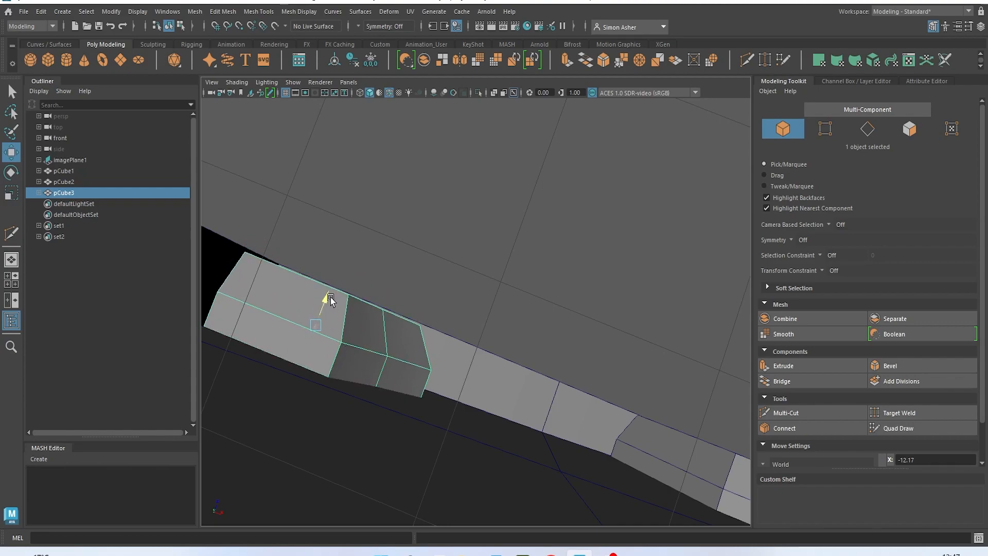
pyautogui.click(370, 258)
# - Create a polygon sphere at the origin for the corner ornament's round stud
pyautogui.press('space')
pyautogui.moveTo(375, 249); pyautogui.dragTo(272, 363)
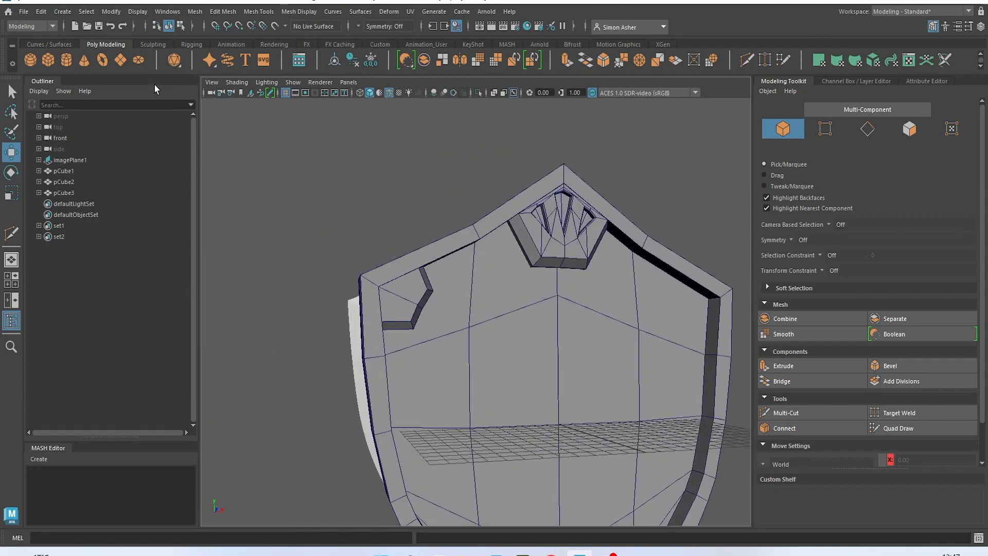
pyautogui.click(30, 60)
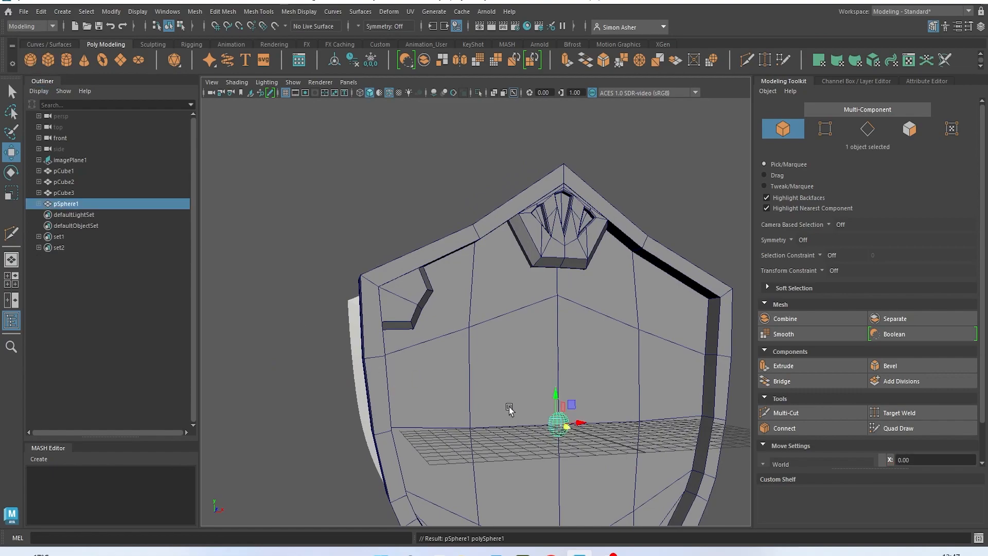
pyautogui.scroll(5, 508, 404)
pyautogui.keyDown('alt'); pyautogui.moveTo(509, 402); pyautogui.dragTo(492, 362, button='middle'); pyautogui.keyUp('alt')
pyautogui.scroll(-6, 563, 453)
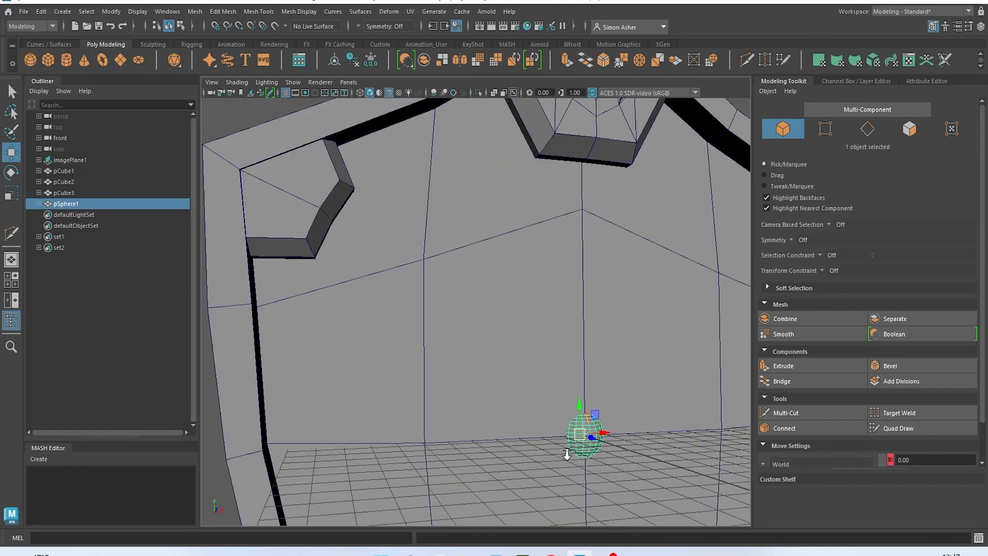
# - In the front view, move the sphere up onto the upper-left corner ornament
pyautogui.keyDown('alt'); pyautogui.moveTo(596, 463); pyautogui.dragTo(526, 390); pyautogui.keyUp('alt')
pyautogui.scroll(6, 563, 391)
pyautogui.press('space')
pyautogui.scroll(-4, 525, 389)
pyautogui.keyDown('alt'); pyautogui.moveTo(541, 411); pyautogui.dragTo(536, 405, button='middle'); pyautogui.keyUp('alt')
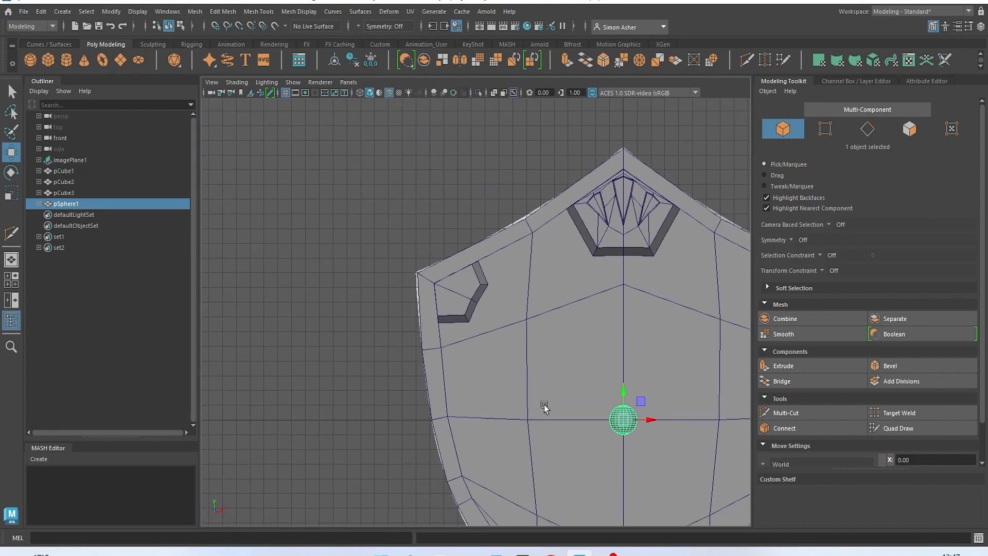
pyautogui.moveTo(645, 410); pyautogui.dragTo(480, 280)
pyautogui.scroll(5, 480, 282)
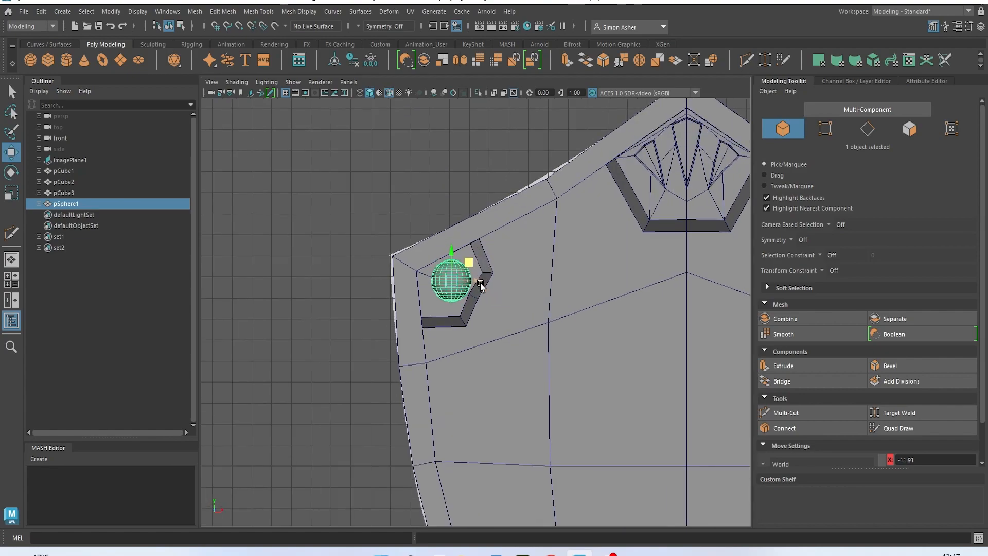
pyautogui.keyDown('alt'); pyautogui.moveTo(480, 287); pyautogui.dragTo(514, 399, button='middle'); pyautogui.keyUp('alt')
pyautogui.scroll(3, 447, 382)
# - Rotate the sphere 90 degrees about X and, in the side view, delete the half of its faces on the shield side
pyautogui.press('e')
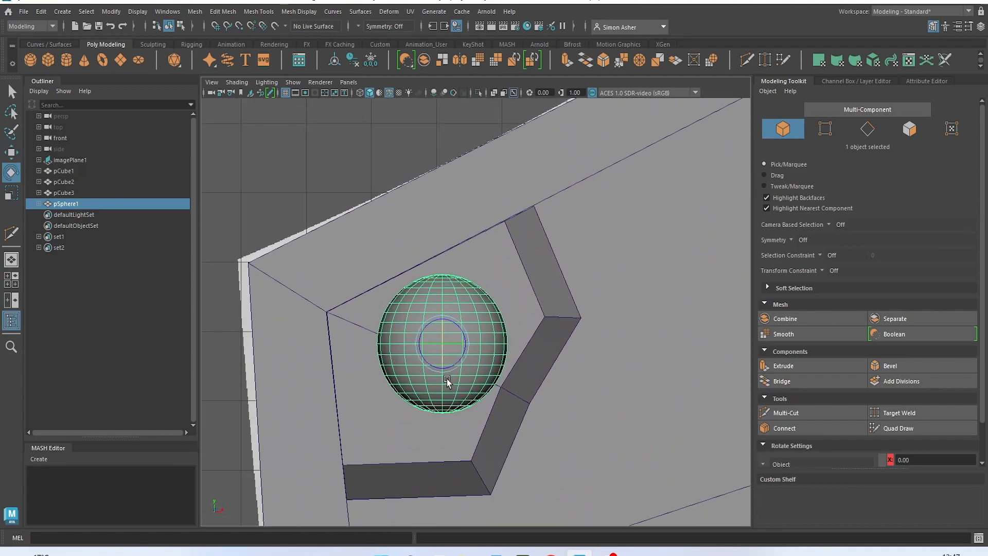
pyautogui.moveTo(443, 329); pyautogui.dragTo(442, 378)
pyautogui.press('space')
pyautogui.keyDown('alt'); pyautogui.moveTo(445, 389); pyautogui.dragTo(544, 397); pyautogui.keyUp('alt')
pyautogui.press('space')
pyautogui.keyDown('alt'); pyautogui.moveTo(444, 215); pyautogui.dragTo(363, 284, button='middle'); pyautogui.keyUp('alt')
pyautogui.scroll(10, 531, 392)
pyautogui.moveTo(402, 238); pyautogui.dragTo(401, 267, button='right')
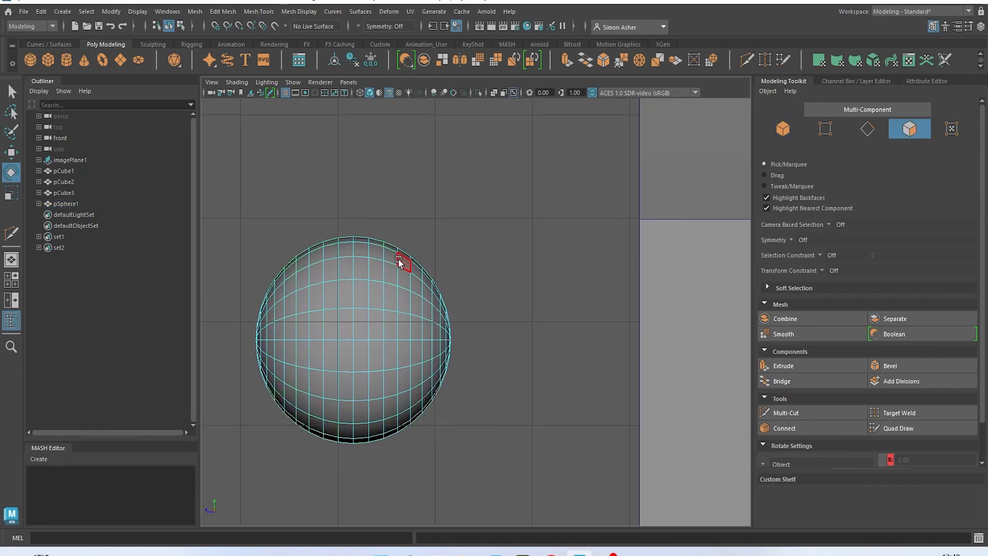
pyautogui.moveTo(363, 219); pyautogui.dragTo(526, 488)
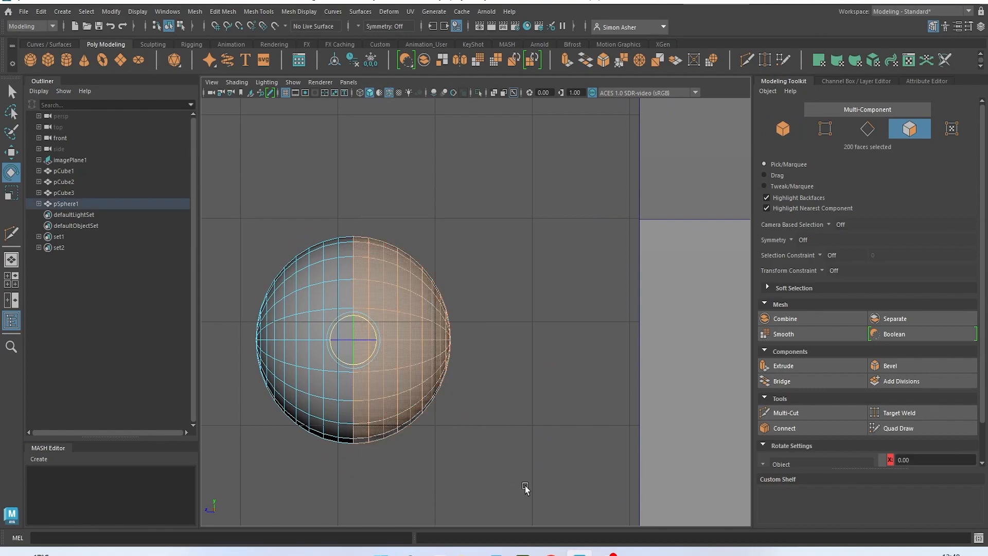
pyautogui.press('Delete')
pyautogui.moveTo(439, 254); pyautogui.dragTo(481, 222, button='right')
# - Return to the front view and turn on X-ray shading to see the reference image through the model
pyautogui.press('space')
pyautogui.moveTo(470, 243); pyautogui.dragTo(469, 223)
pyautogui.keyDown('alt'); pyautogui.moveTo(469, 237); pyautogui.dragTo(411, 246); pyautogui.keyUp('alt')
pyautogui.scroll(-5, 410, 247)
pyautogui.press('space')
pyautogui.moveTo(422, 294); pyautogui.dragTo(422, 325)
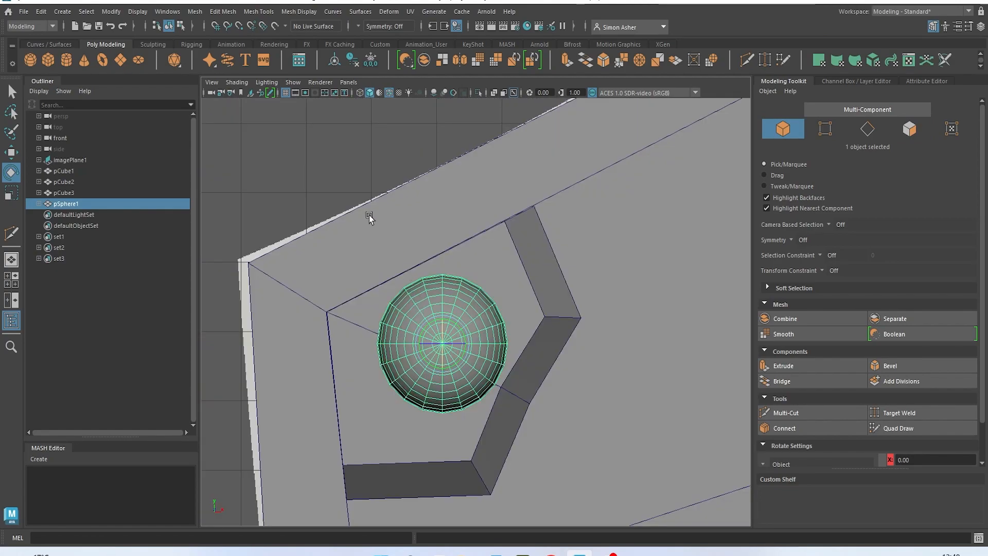
pyautogui.click(237, 82)
pyautogui.click(271, 195)
# - Scale the half sphere down uniformly to 0.656 and move it over the stud in the reference's upper-left corner
pyautogui.keyDown('alt'); pyautogui.moveTo(308, 256); pyautogui.dragTo(432, 372, button='right'); pyautogui.keyUp('alt')
pyautogui.press('w')
pyautogui.moveTo(464, 349); pyautogui.dragTo(368, 403)
pyautogui.press('r')
pyautogui.press('w')
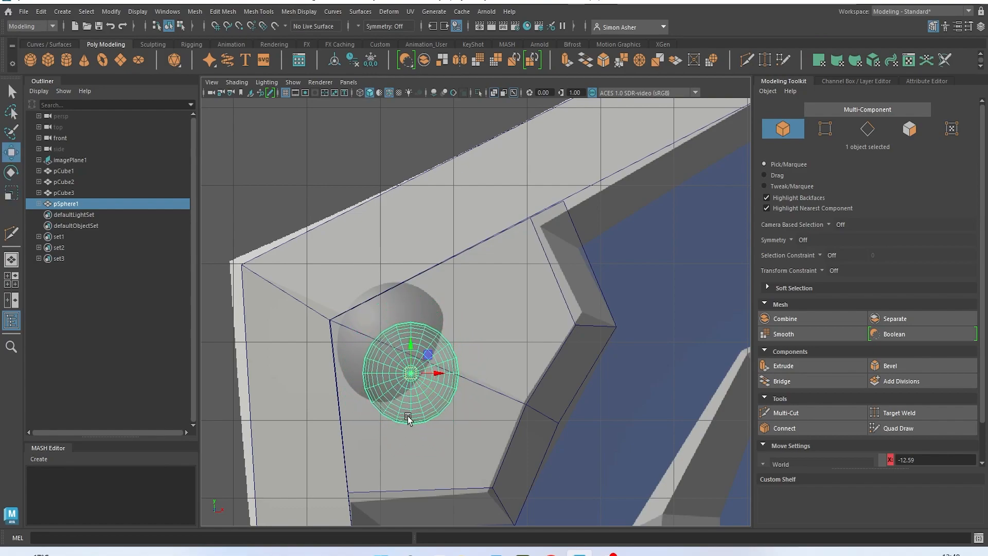
pyautogui.moveTo(428, 354); pyautogui.dragTo(404, 334)
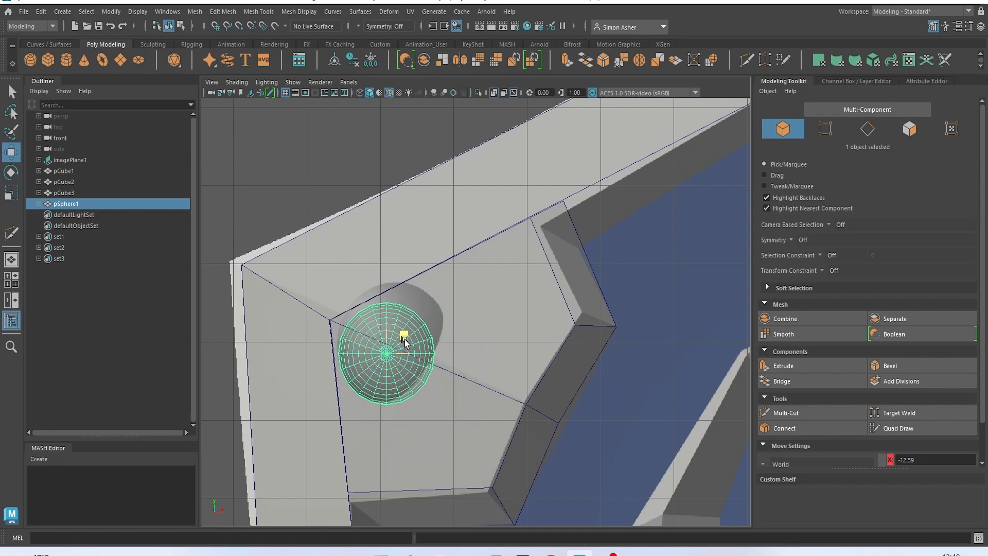
# - Turn off X-ray shading in the perspective view and move the half sphere along the Z axis onto the corner ornament
pyautogui.press('space')
pyautogui.keyDown('alt'); pyautogui.moveTo(457, 254); pyautogui.dragTo(388, 142); pyautogui.keyUp('alt')
pyautogui.click(238, 82)
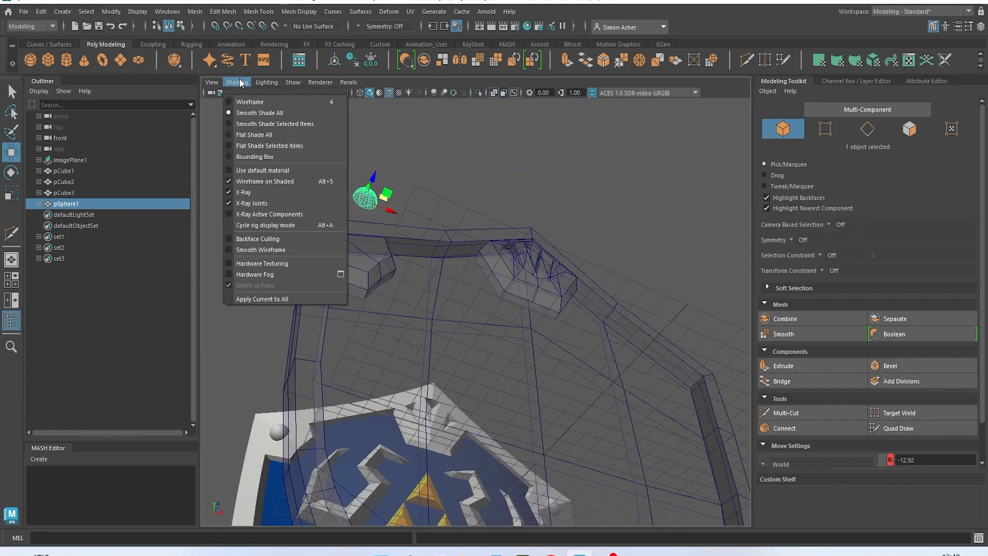
pyautogui.click(261, 200)
pyautogui.keyDown('alt'); pyautogui.moveTo(312, 265); pyautogui.dragTo(394, 247); pyautogui.keyUp('alt')
pyautogui.moveTo(407, 195); pyautogui.dragTo(391, 299)
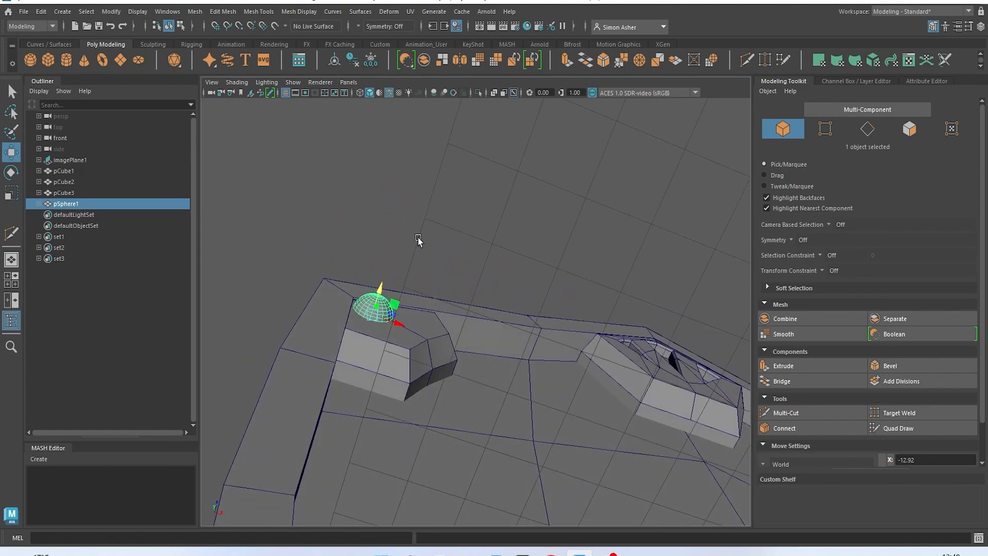
pyautogui.click(418, 241)
pyautogui.keyDown('alt'); pyautogui.moveTo(417, 241); pyautogui.dragTo(417, 238); pyautogui.keyUp('alt')
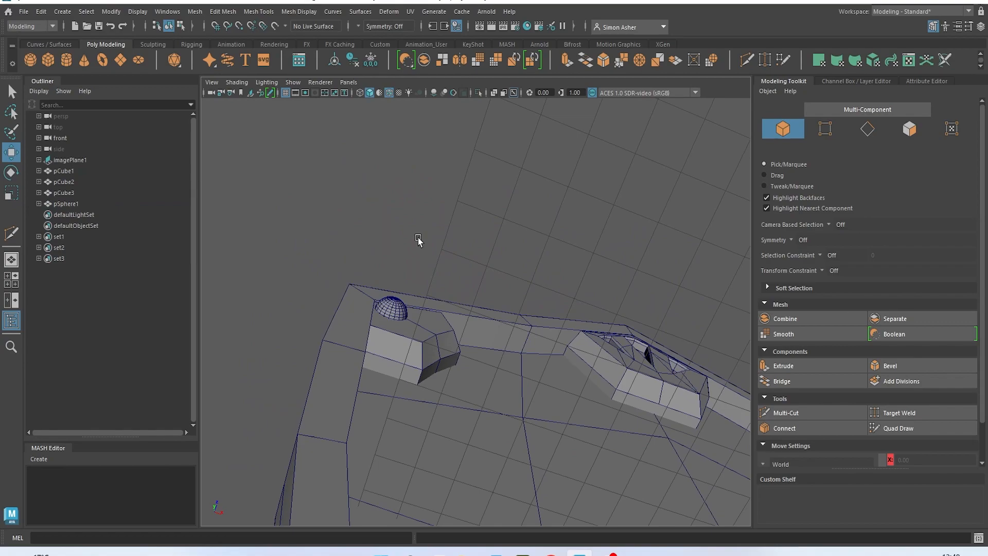
# - Turn off the wireframe overlay on the shaded models and save the scene
pyautogui.click(388, 93)
pyautogui.scroll(-6, 439, 184)
pyautogui.moveTo(437, 198)
pyautogui.keyDown('alt'); pyautogui.mouseDown()
pyautogui.moveTo(422, 247)
pyautogui.moveTo(434, 265)
pyautogui.moveTo(380, 252)
pyautogui.mouseUp(); pyautogui.keyUp('alt')
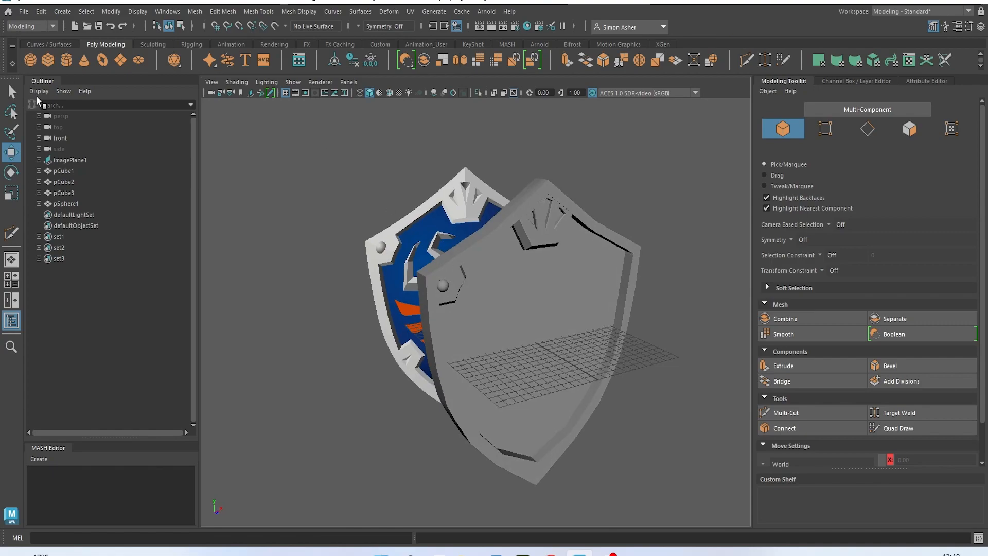
pyautogui.click(23, 11)
pyautogui.press('Escape')
# - Select the corner ornament together with its half-sphere stud and open the polygon modelling commands for them
pyautogui.keyDown('alt'); pyautogui.moveTo(284, 249); pyautogui.dragTo(313, 253); pyautogui.keyUp('alt')
pyautogui.scroll(3, 344, 267)
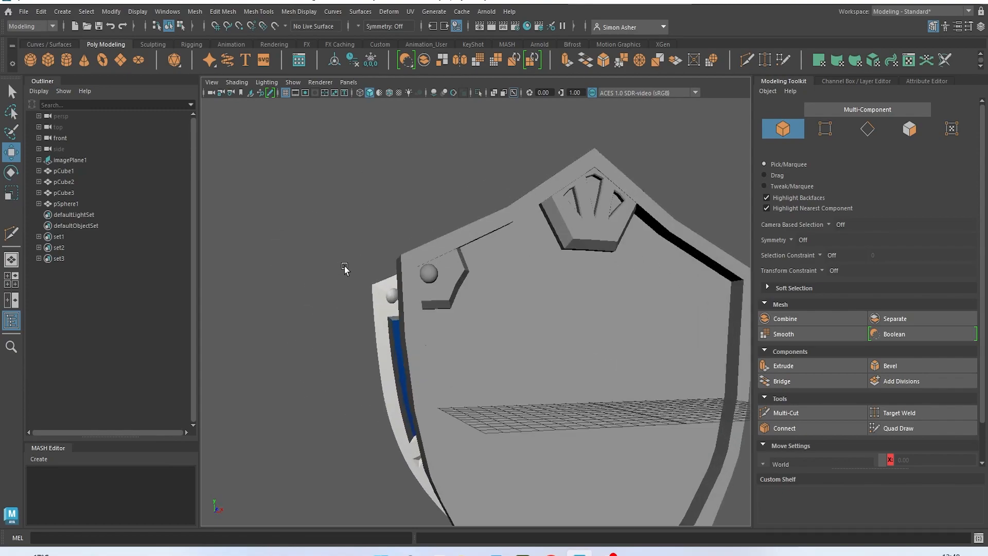
pyautogui.scroll(3, 345, 267)
pyautogui.click(397, 260)
pyautogui.keyDown('shift'); pyautogui.click(382, 252); pyautogui.keyUp('shift')
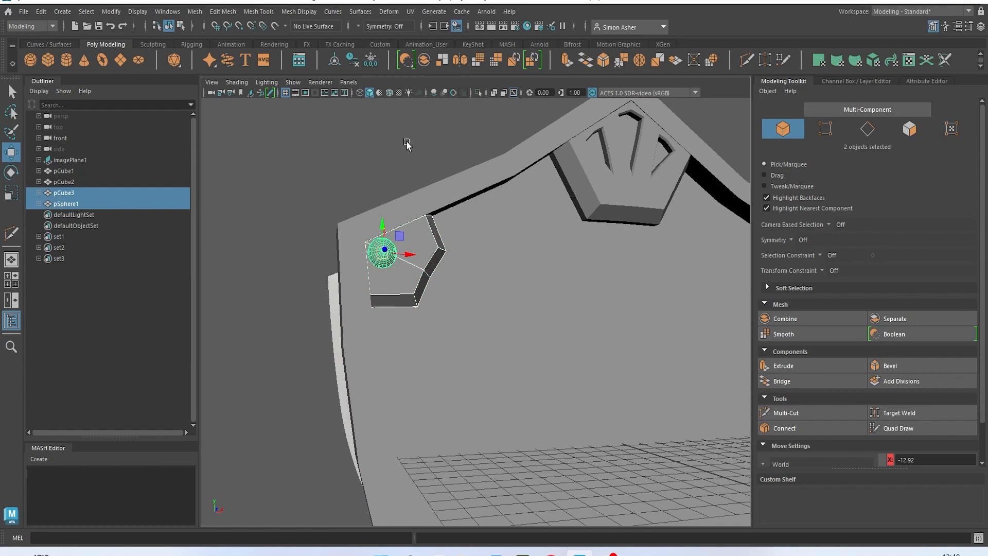
pyautogui.keyDown('shift'); pyautogui.moveTo(333, 147); pyautogui.dragTo(330, 268, button='right'); pyautogui.keyUp('shift')
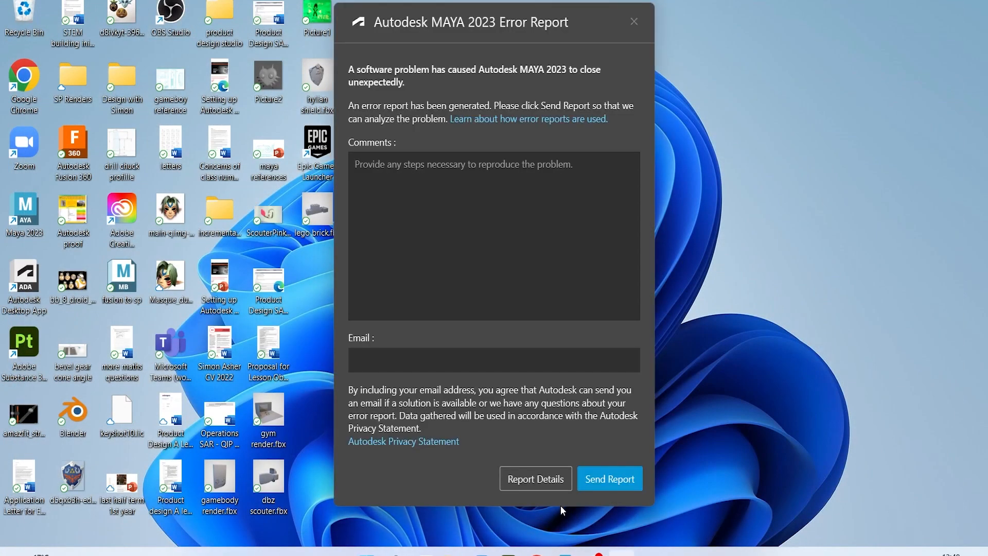
# - Close the error report without sending it and reopen the recent scene hylian shield video tut.mb
pyautogui.click(634, 21)
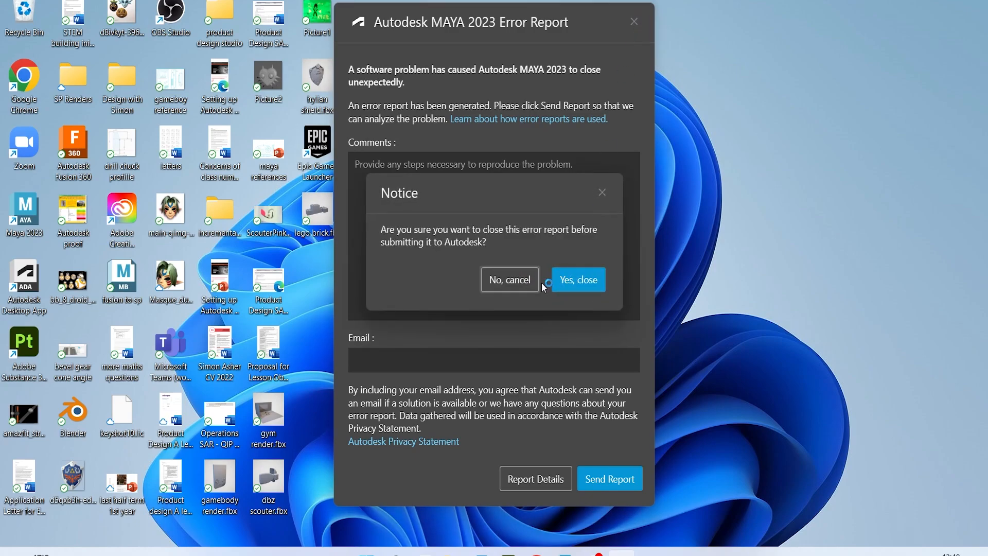
pyautogui.click(566, 280)
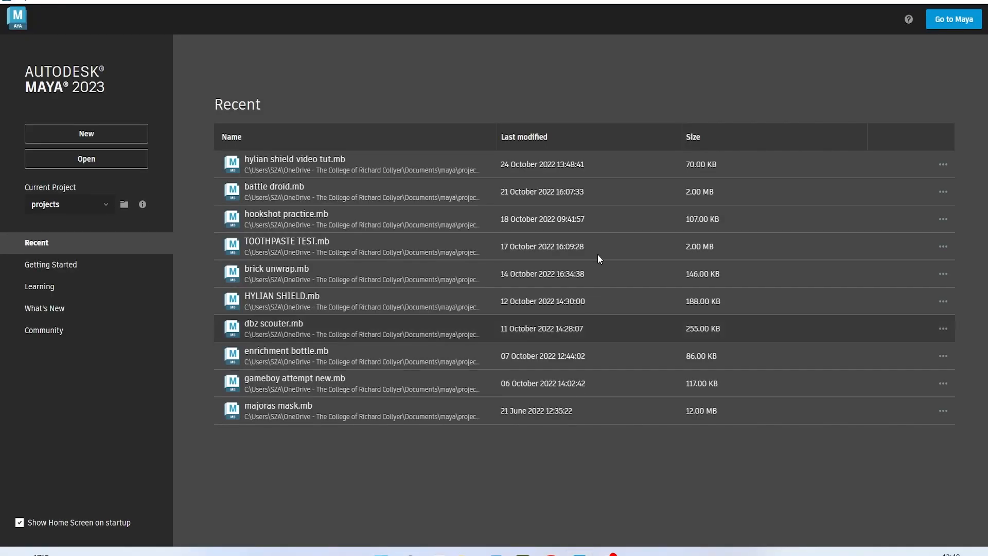
pyautogui.click(323, 161)
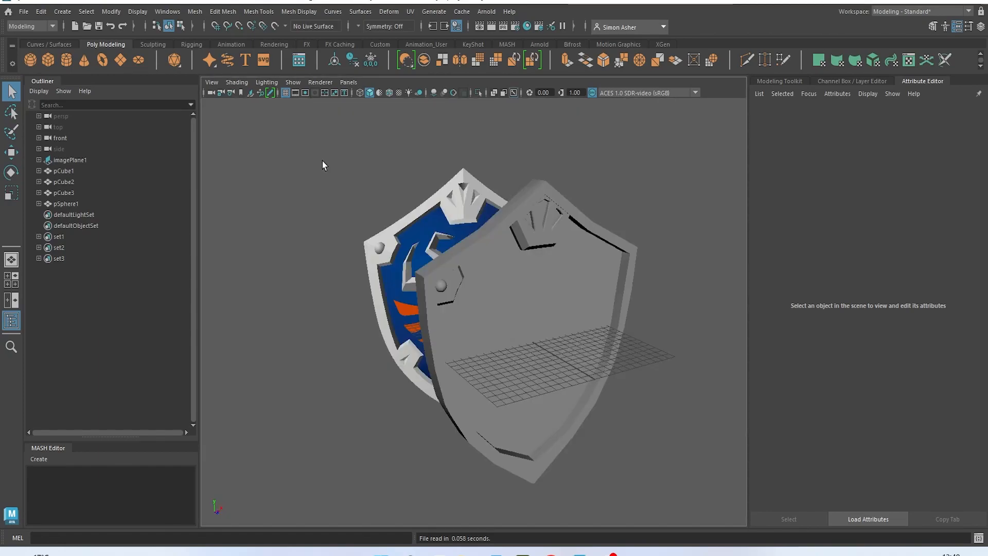
# - Select the corner ornament and its half-sphere stud and combine them into one mesh
pyautogui.keyDown('alt'); pyautogui.moveTo(431, 298); pyautogui.dragTo(390, 323, button='middle'); pyautogui.keyUp('alt')
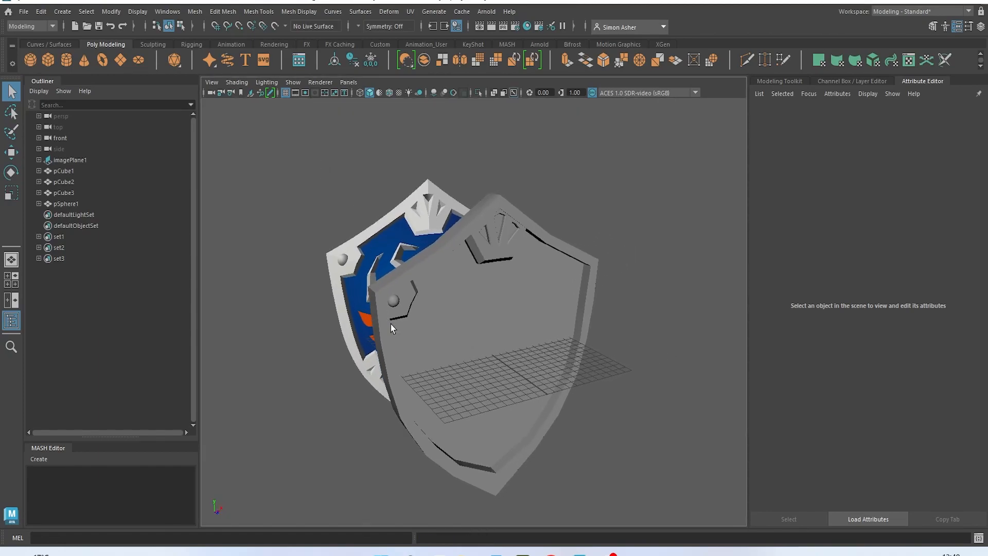
pyautogui.scroll(3, 389, 322)
pyautogui.click(372, 304)
pyautogui.keyDown('shift'); pyautogui.click(354, 294); pyautogui.keyUp('shift')
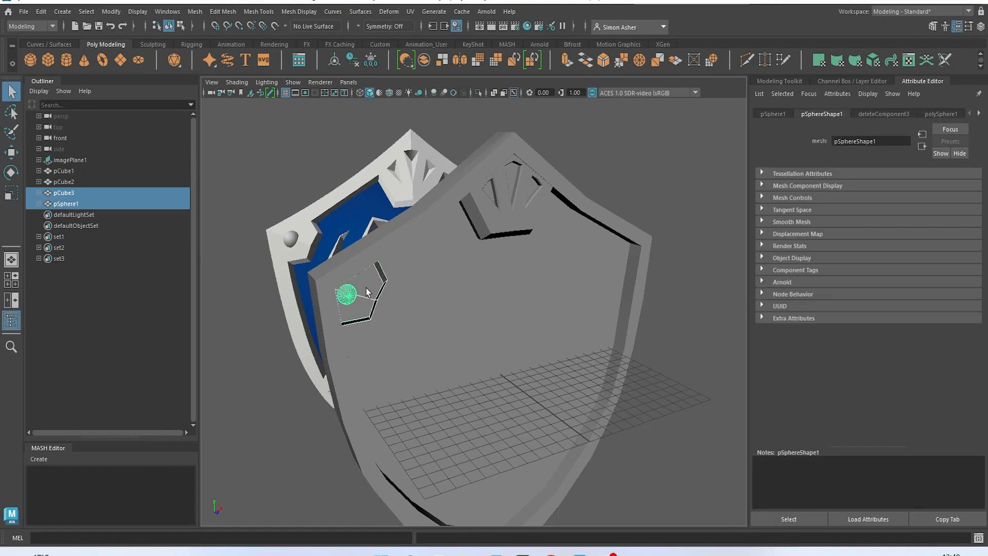
pyautogui.click(190, 15)
pyautogui.click(254, 53)
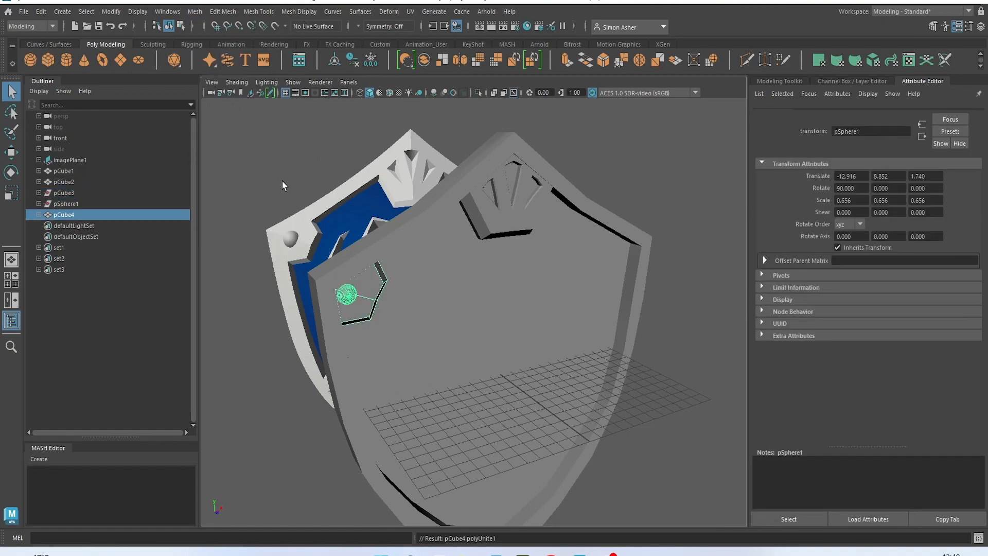
# - Mirror the combined corner ornament across the X axis with Axis Position set to World, and deselect it
pyautogui.keyDown('alt'); pyautogui.moveTo(282, 181); pyautogui.dragTo(356, 275); pyautogui.keyUp('alt')
pyautogui.scroll(3, 344, 279)
pyautogui.keyDown('shift'); pyautogui.moveTo(304, 162); pyautogui.dragTo(314, 286, button='right'); pyautogui.keyUp('shift')
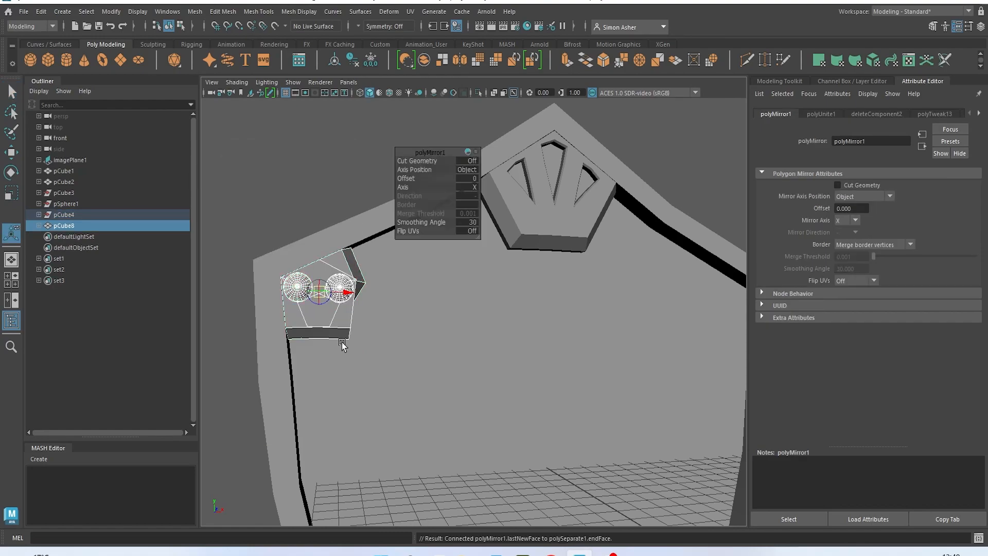
pyautogui.scroll(-3, 422, 304)
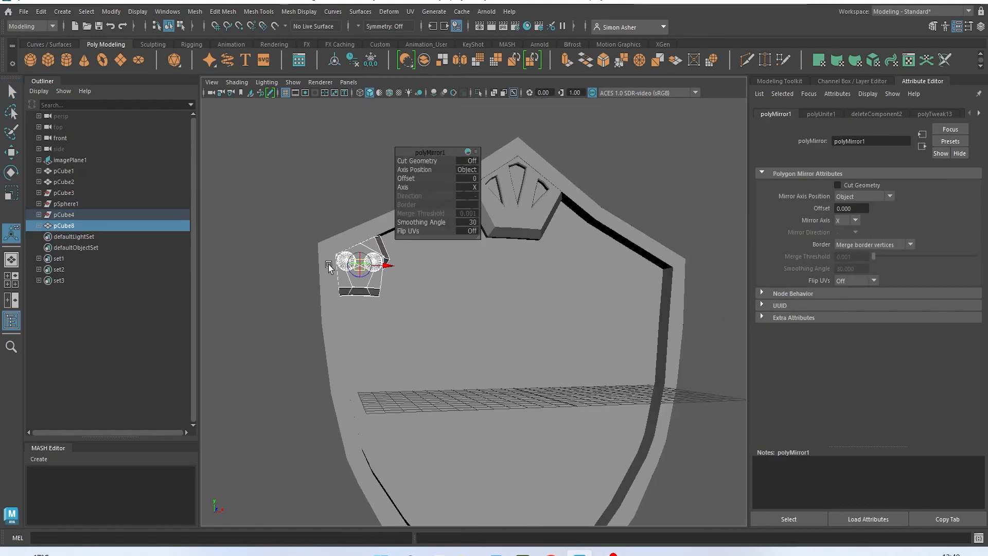
pyautogui.moveTo(429, 151); pyautogui.dragTo(457, 183)
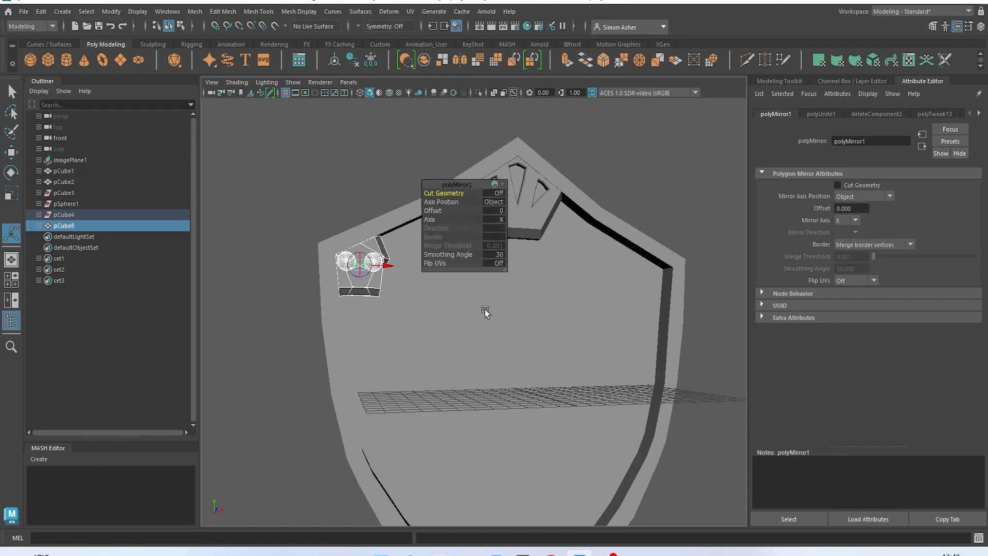
pyautogui.click(493, 203)
pyautogui.click(525, 231)
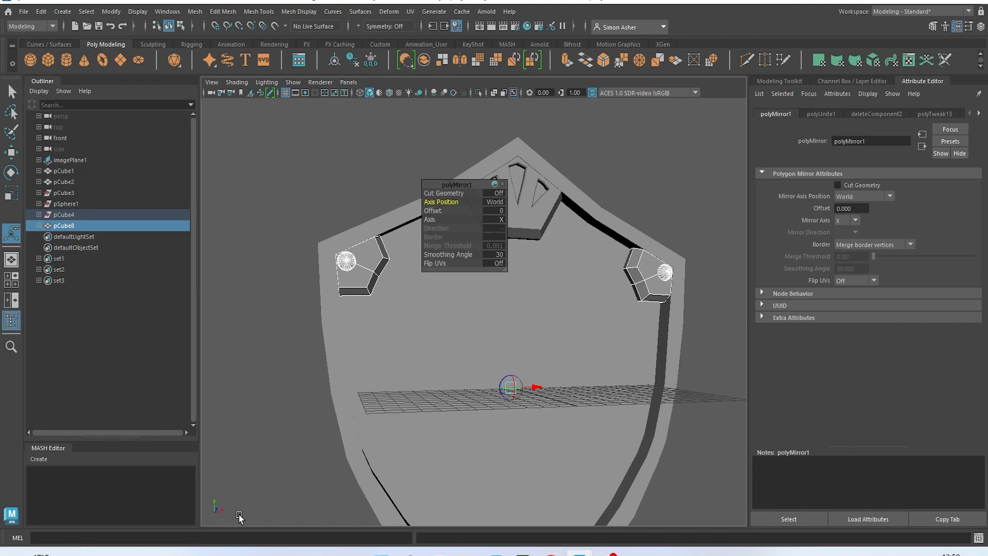
pyautogui.keyDown('alt'); pyautogui.moveTo(641, 349); pyautogui.dragTo(618, 346); pyautogui.keyUp('alt')
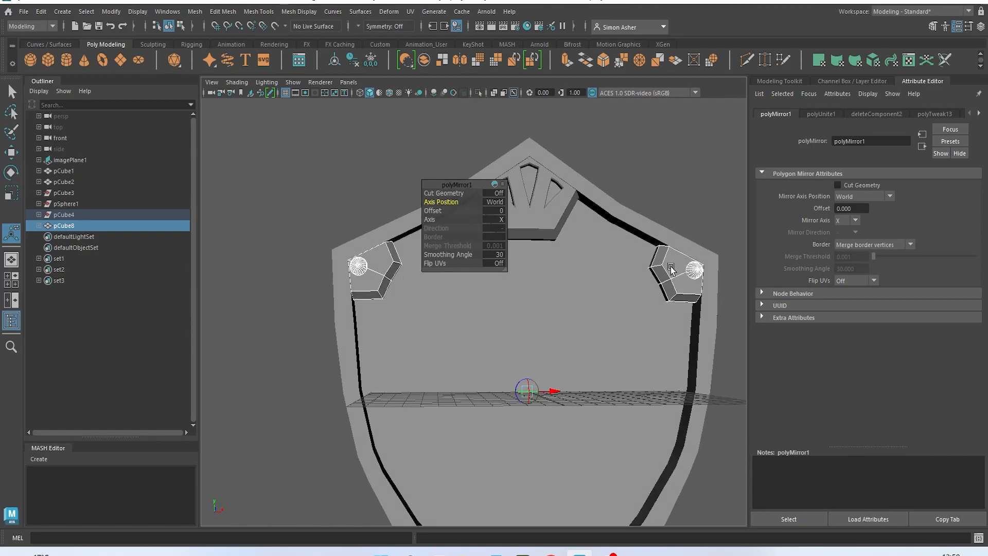
pyautogui.click(636, 170)
# - Save the scene with the mirrored corner ornaments and view the shield beside the reference
pyautogui.keyDown('alt'); pyautogui.moveTo(634, 175); pyautogui.dragTo(360, 164); pyautogui.keyUp('alt')
pyautogui.click(23, 11)
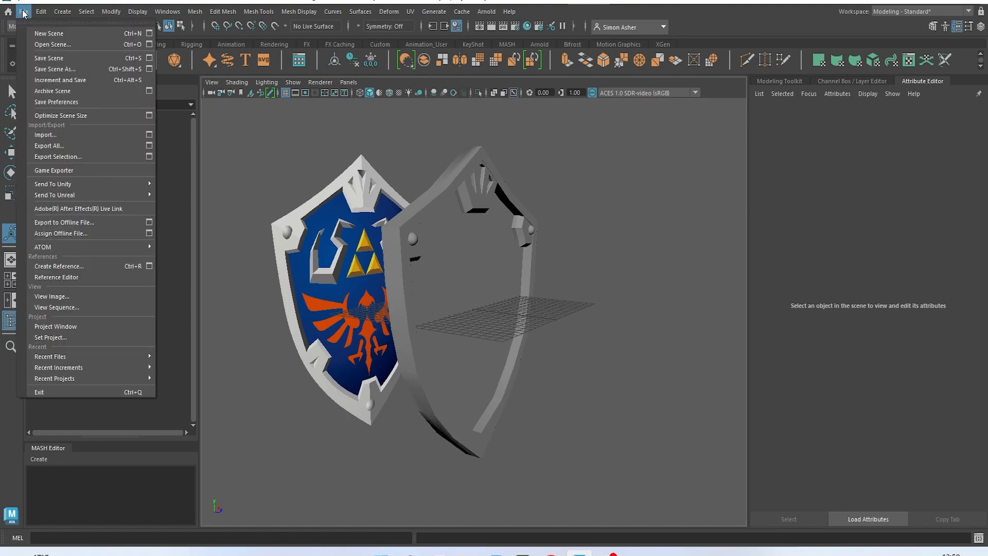
pyautogui.press('Escape')
pyautogui.keyDown('alt'); pyautogui.moveTo(217, 208); pyautogui.dragTo(239, 199, button='middle'); pyautogui.keyUp('alt')
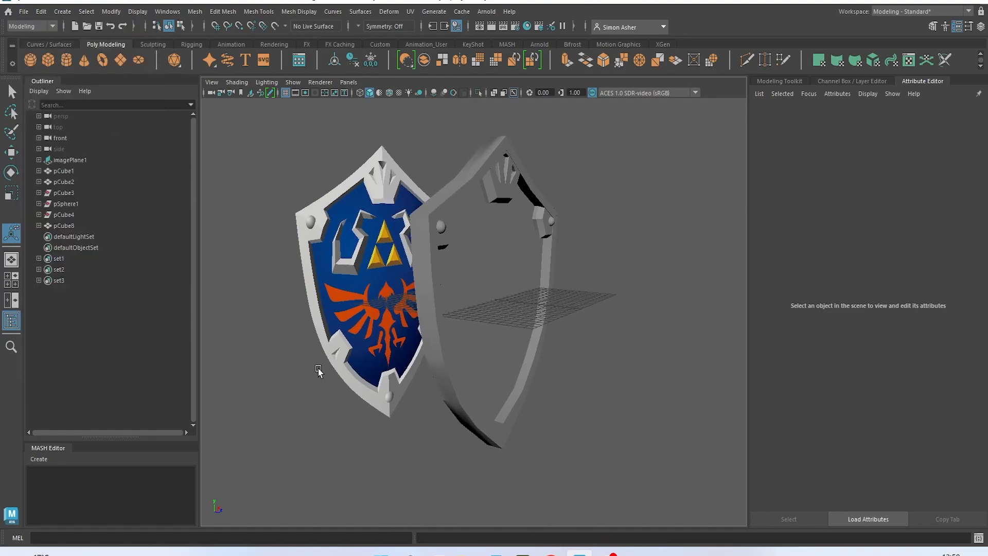
pyautogui.keyDown('alt'); pyautogui.moveTo(335, 364); pyautogui.dragTo(489, 247); pyautogui.keyUp('alt')
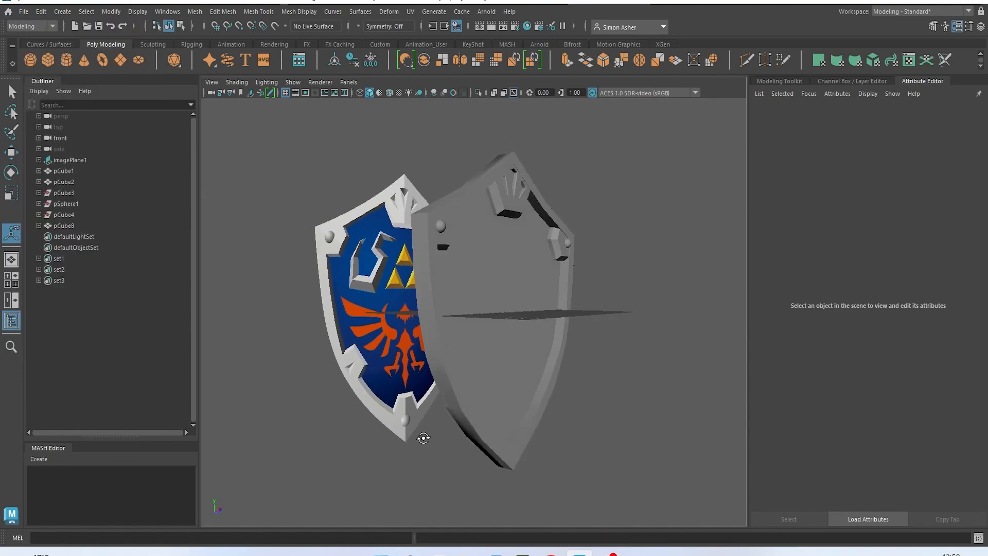
# - Turn on X-ray shading in the front view and frame the lower part of the shield over the reference
pyautogui.press('space')
pyautogui.moveTo(678, 218); pyautogui.dragTo(671, 242)
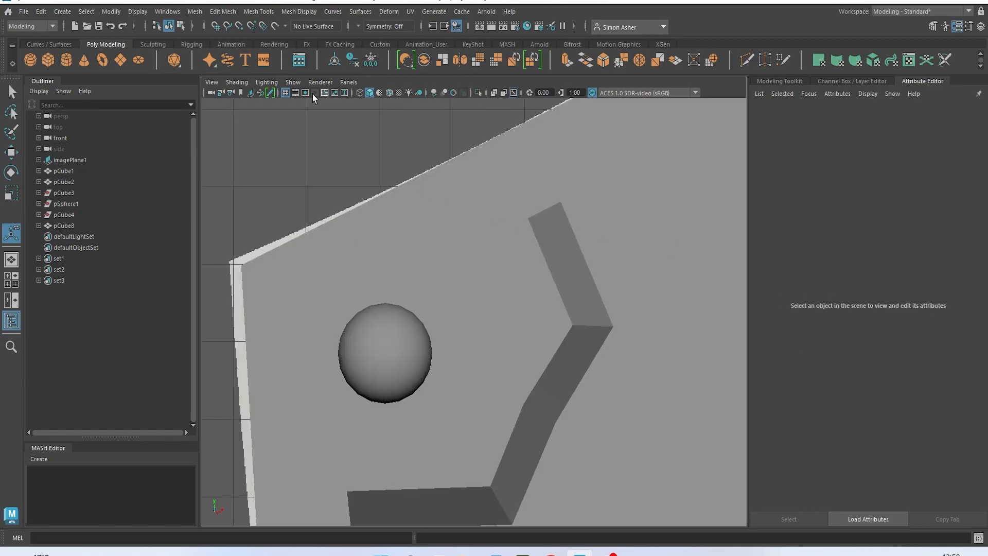
pyautogui.click(230, 84)
pyautogui.click(266, 190)
pyautogui.scroll(-5, 362, 315)
pyautogui.scroll(-3, 361, 315)
pyautogui.scroll(5, 386, 309)
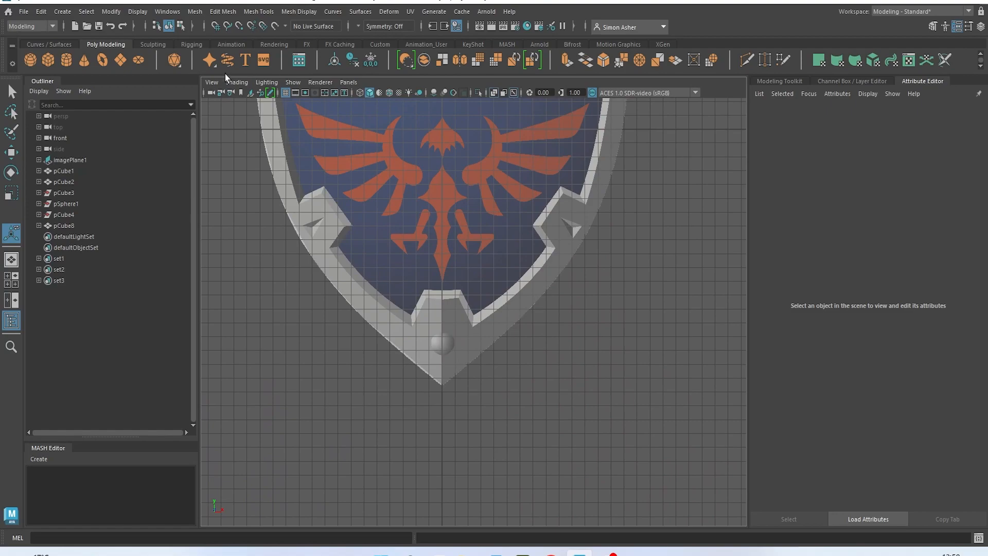
# - Create a polygon cube at the origin and place its in-view settings box clear of the shield
pyautogui.click(44, 63)
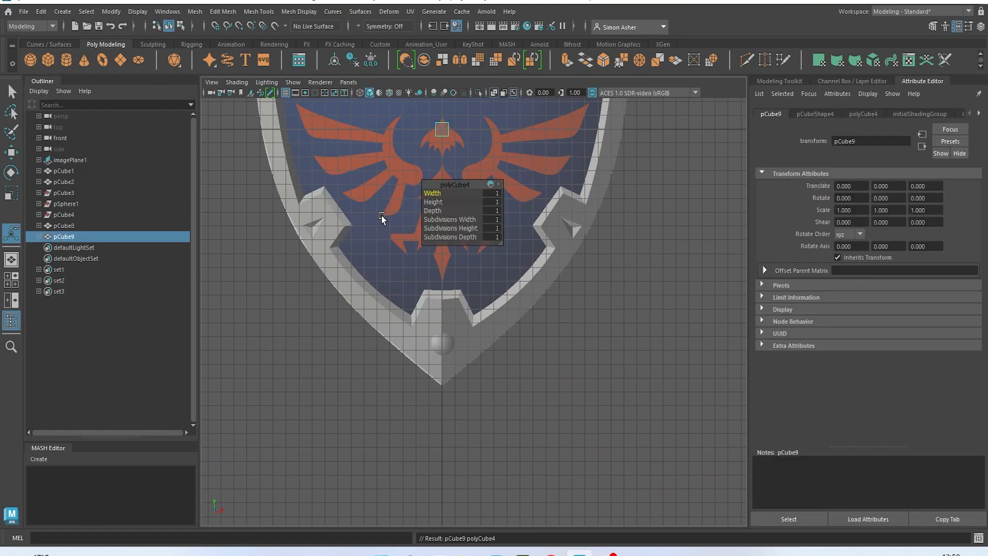
pyautogui.moveTo(444, 189); pyautogui.dragTo(594, 174)
pyautogui.hotkey('ctrl', 'z')
pyautogui.moveTo(449, 187); pyautogui.dragTo(629, 198)
# - Move the new cube down to the bottom ornament and forward off the shield, to Translate Y -13.062 and Z 5.328
pyautogui.click(443, 130)
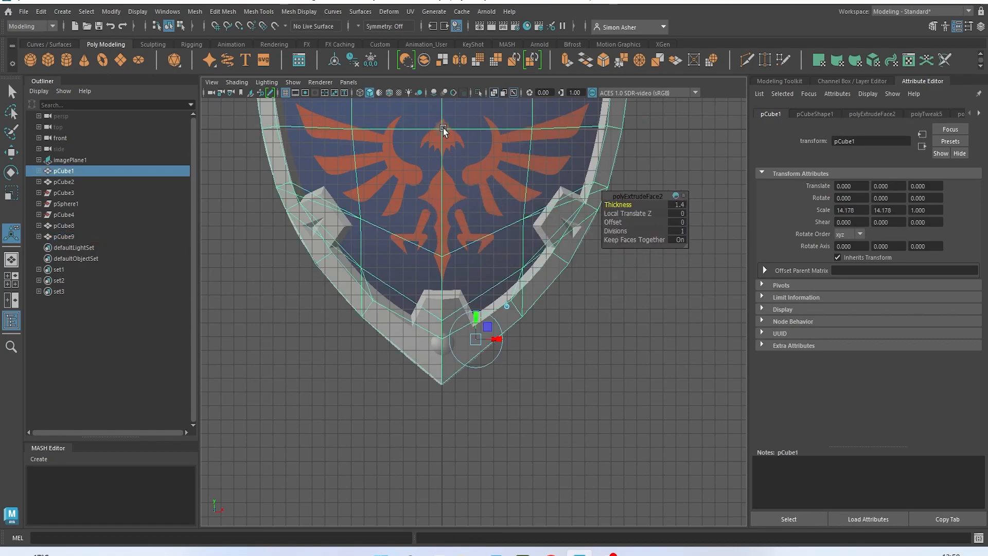
pyautogui.press('w')
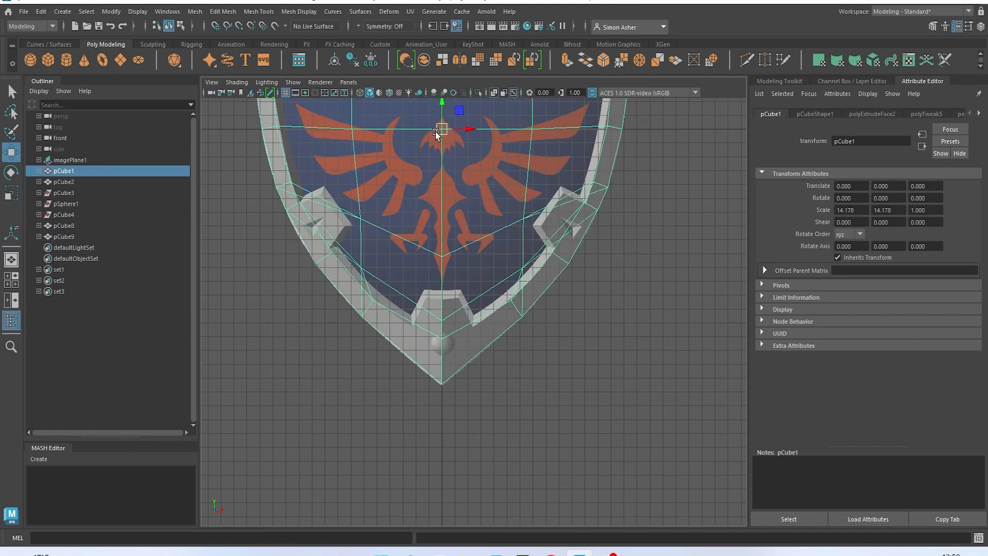
pyautogui.click(72, 237)
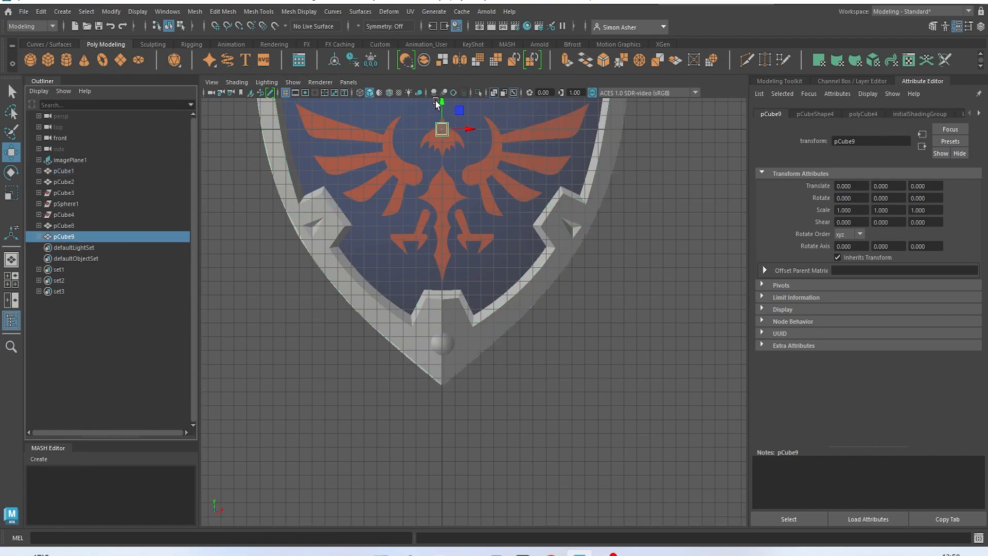
pyautogui.moveTo(442, 103); pyautogui.dragTo(441, 226)
pyautogui.press('space')
pyautogui.moveTo(379, 227); pyautogui.dragTo(378, 201)
pyautogui.moveTo(486, 447); pyautogui.dragTo(545, 454)
# - Display wireframe on shaded and insert a vertical edge loop through the middle of the cube with Multi-Cut
pyautogui.click(390, 95)
pyautogui.press('space')
pyautogui.moveTo(594, 298); pyautogui.dragTo(600, 322)
pyautogui.scroll(8, 429, 342)
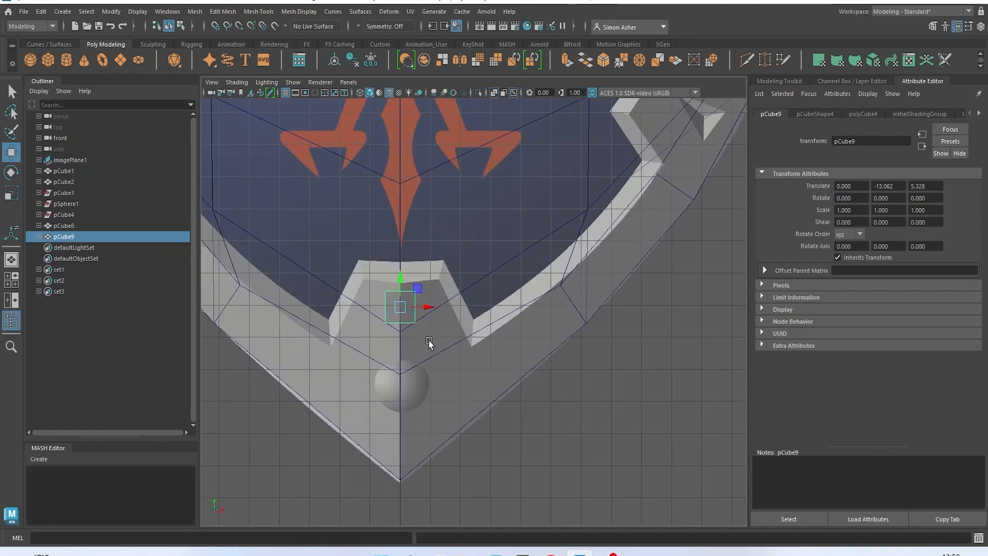
pyautogui.scroll(2, 444, 319)
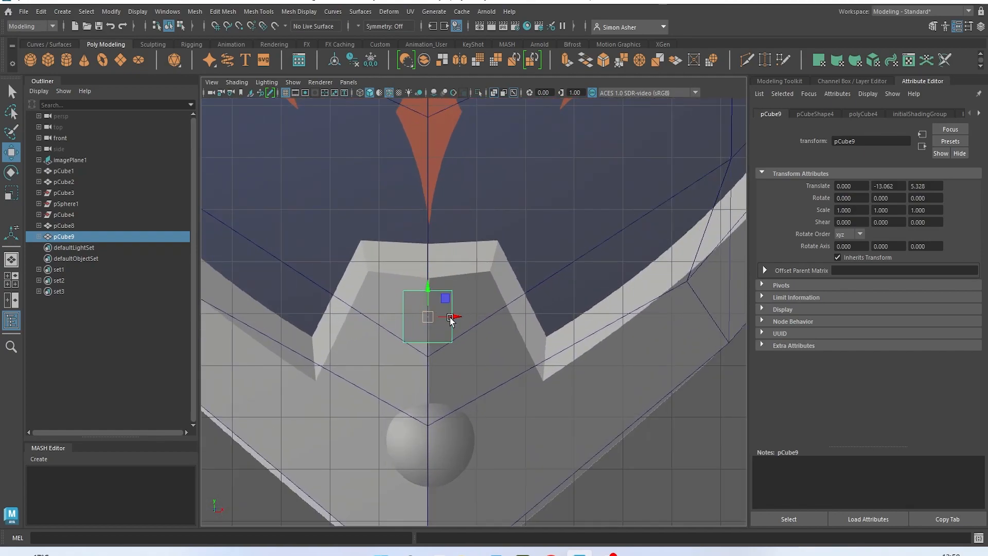
pyautogui.click(779, 81)
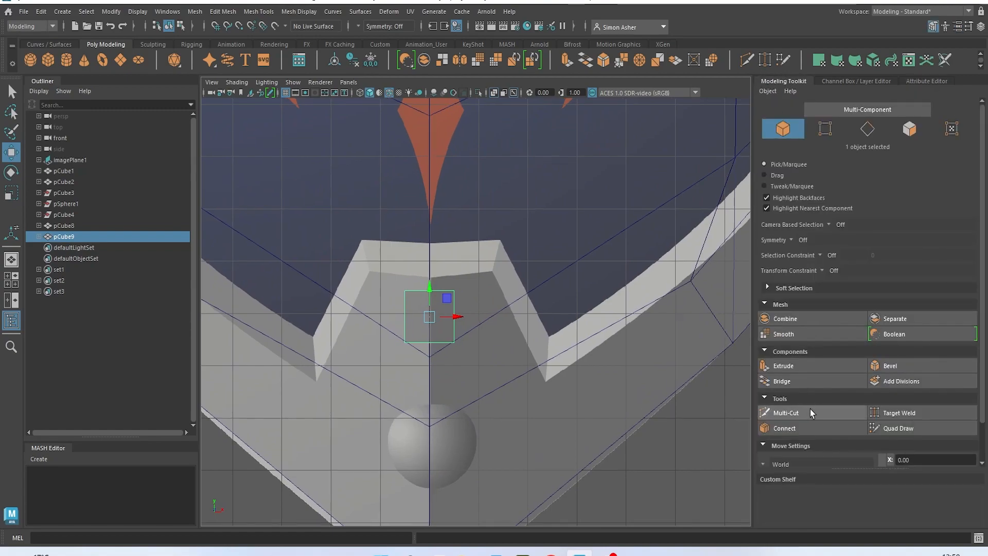
pyautogui.click(805, 413)
pyautogui.keyDown('ctrl'); pyautogui.click(427, 342); pyautogui.keyUp('ctrl')
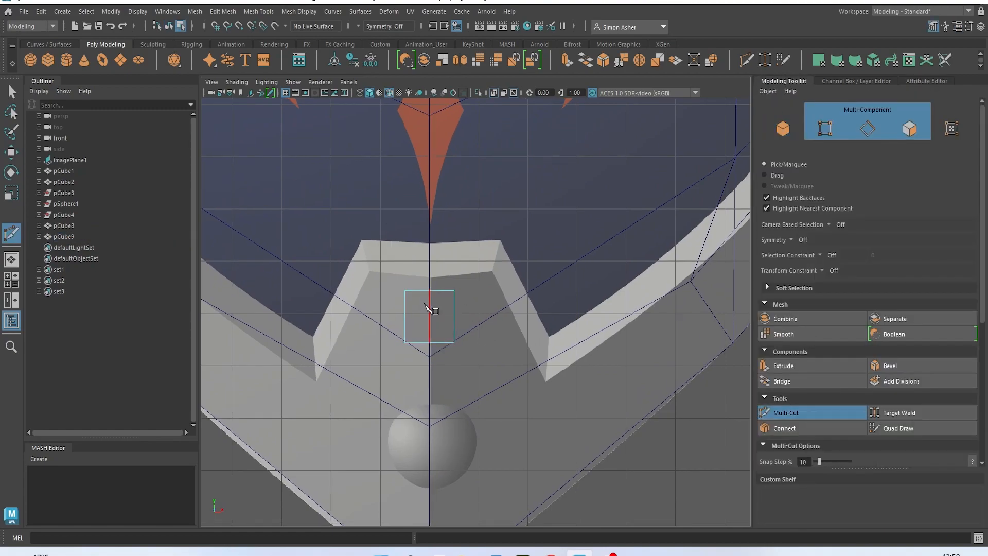
# - Move the cube's upper middle and corner vertices onto the top edge of the reference's bottom ornament
pyautogui.press('w')
pyautogui.moveTo(430, 233); pyautogui.dragTo(388, 231, button='right')
pyautogui.moveTo(433, 291); pyautogui.dragTo(434, 216)
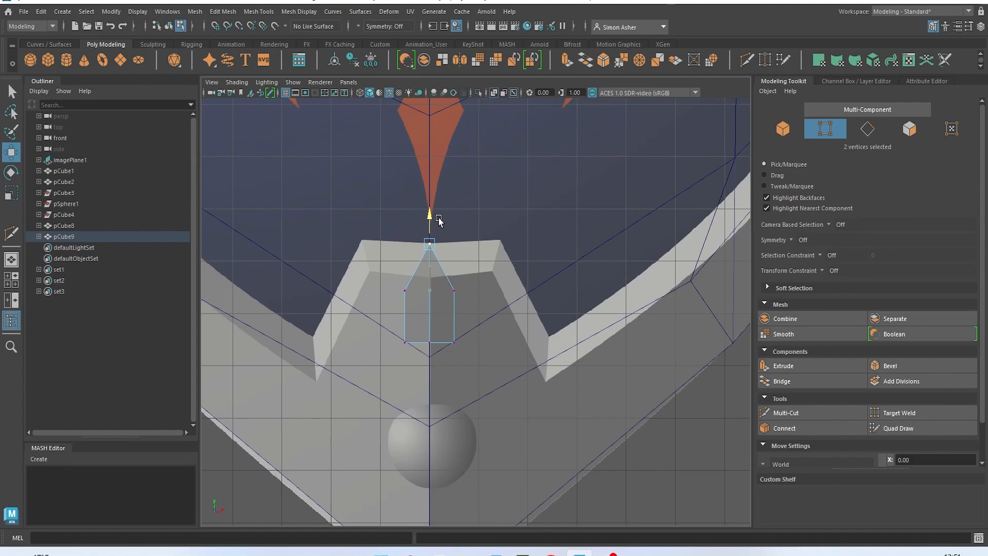
pyautogui.moveTo(397, 273); pyautogui.dragTo(381, 227)
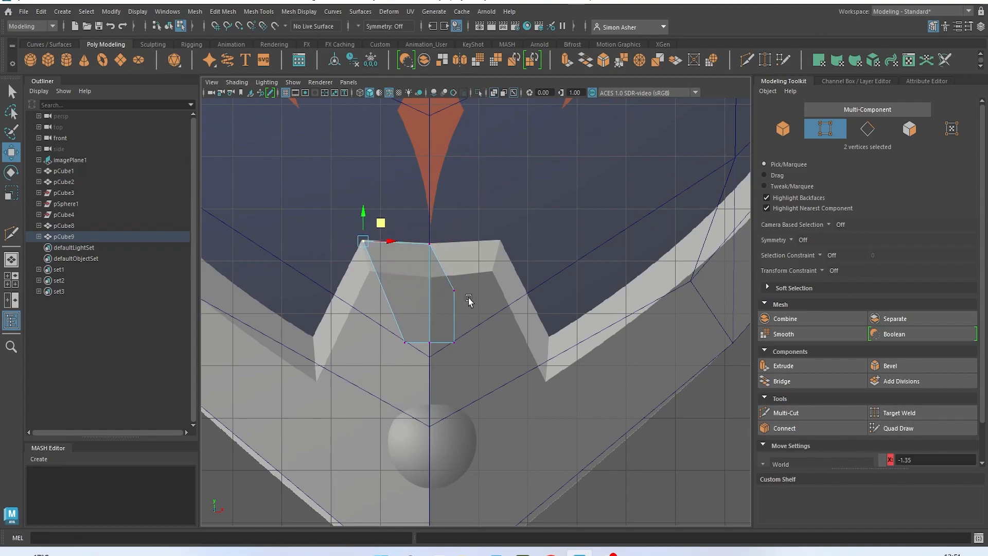
pyautogui.moveTo(445, 283); pyautogui.dragTo(514, 226)
pyautogui.keyDown('alt'); pyautogui.moveTo(469, 241); pyautogui.dragTo(502, 226, button='middle'); pyautogui.keyUp('alt')
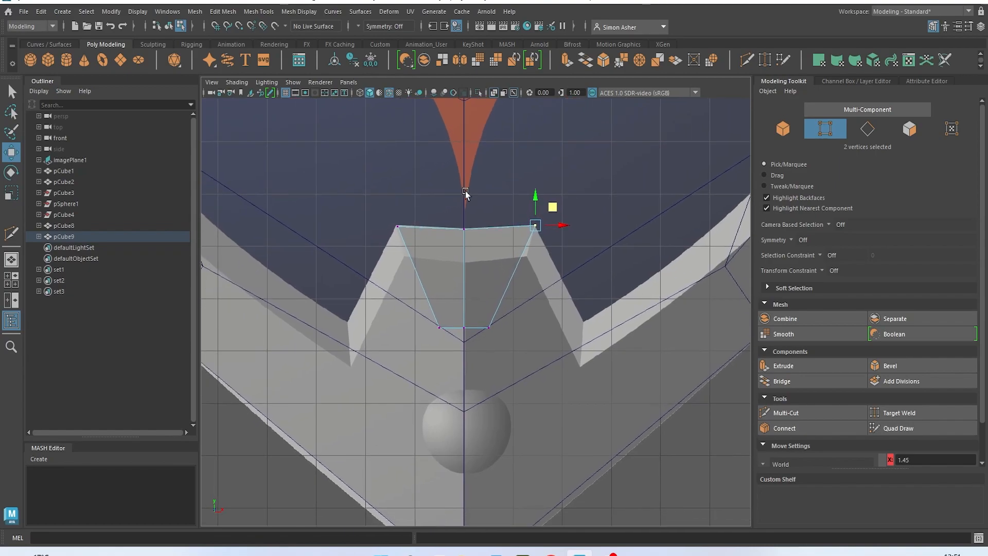
# - Move the cube's lower corner vertices out to the ornament's sides and its lower middle vertices down to a point
pyautogui.moveTo(422, 323); pyautogui.dragTo(346, 326)
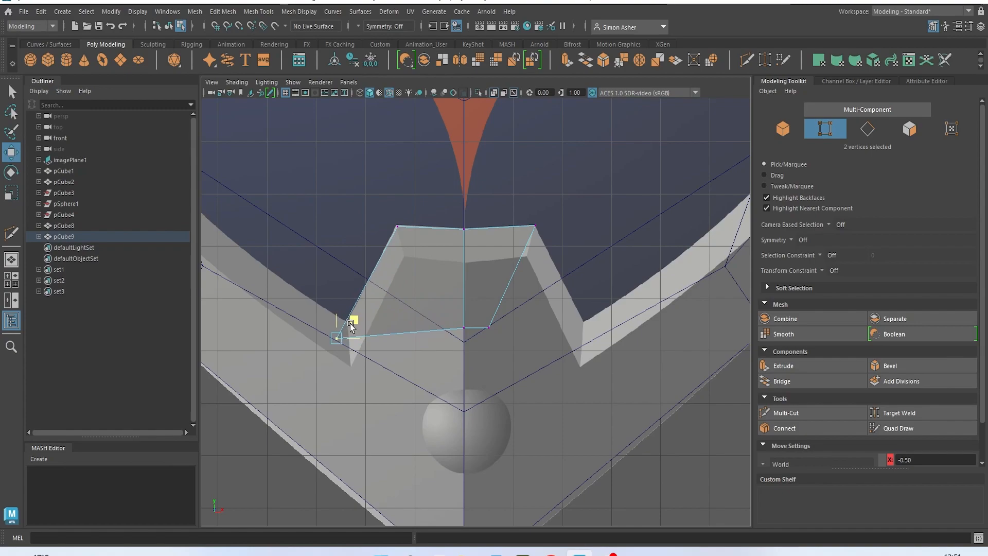
pyautogui.click(489, 328)
pyautogui.moveTo(507, 310); pyautogui.dragTo(609, 323)
pyautogui.click(464, 327)
pyautogui.moveTo(462, 299); pyautogui.dragTo(468, 383)
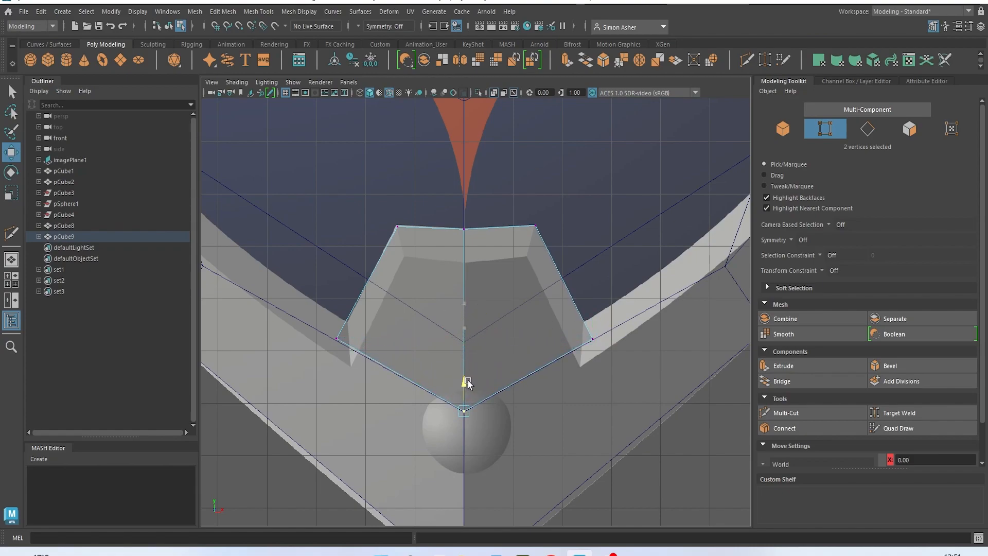
# - Examine the reshaped cube's depth against the shield in the perspective view and return to the front view
pyautogui.press('space')
pyautogui.moveTo(329, 157); pyautogui.dragTo(327, 141)
pyautogui.keyDown('alt'); pyautogui.moveTo(437, 234); pyautogui.dragTo(407, 241); pyautogui.keyUp('alt')
pyautogui.keyDown('alt'); pyautogui.moveTo(408, 240); pyautogui.dragTo(341, 176, button='middle'); pyautogui.keyUp('alt')
pyautogui.keyDown('alt'); pyautogui.moveTo(340, 177); pyautogui.dragTo(223, 139); pyautogui.keyUp('alt')
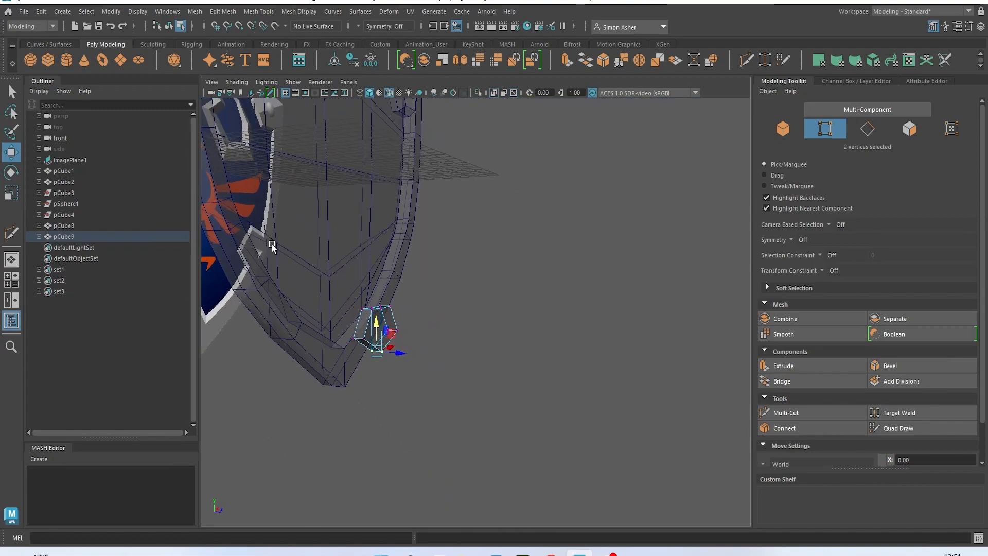
pyautogui.scroll(3, 271, 242)
pyautogui.click(231, 86)
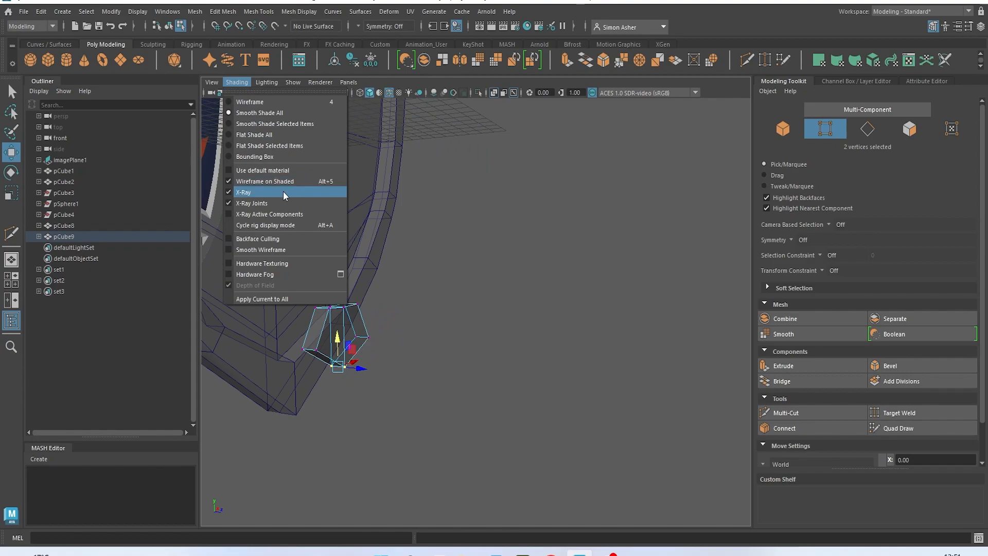
pyautogui.press('space')
pyautogui.moveTo(470, 231); pyautogui.dragTo(461, 261)
# - Bevel the bottom ornament's two upper and two side front edges with a Fraction of 0.59
pyautogui.moveTo(449, 262); pyautogui.dragTo(436, 218, button='right')
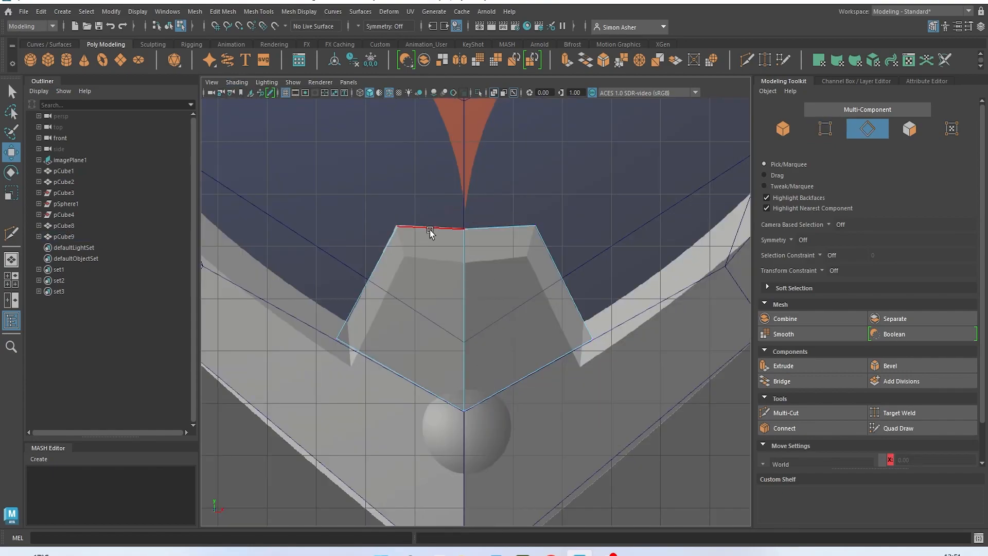
pyautogui.click(387, 249)
pyautogui.keyDown('shift'); pyautogui.click(436, 235); pyautogui.keyUp('shift')
pyautogui.keyDown('shift'); pyautogui.click(494, 230); pyautogui.keyUp('shift')
pyautogui.keyDown('shift'); pyautogui.click(547, 252); pyautogui.keyUp('shift')
pyautogui.hotkey('ctrl', 'b')
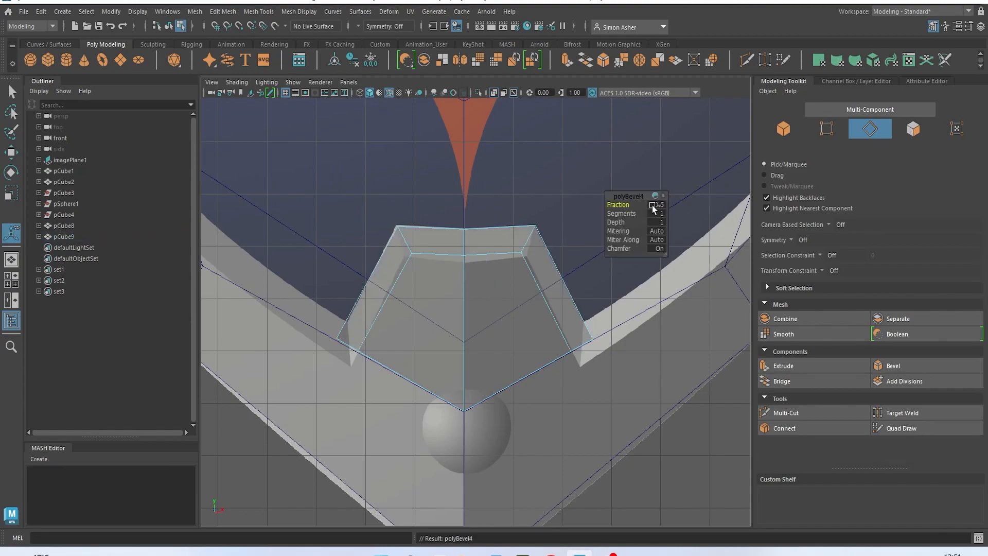
pyautogui.moveTo(619, 204); pyautogui.dragTo(645, 206)
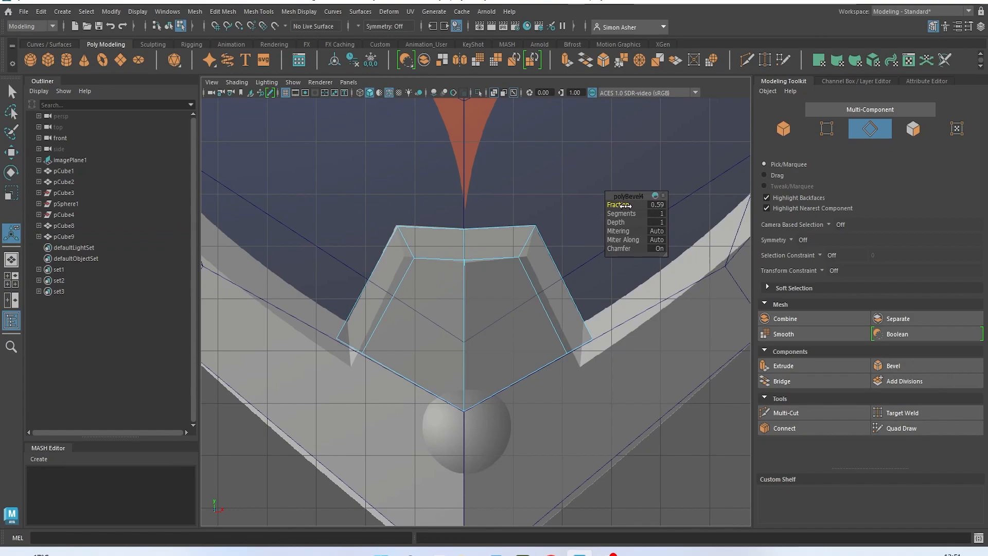
# - Turn off X-ray shading in the perspective view and show the beveled ornament on the shield
pyautogui.press('space')
pyautogui.moveTo(452, 286); pyautogui.dragTo(453, 218)
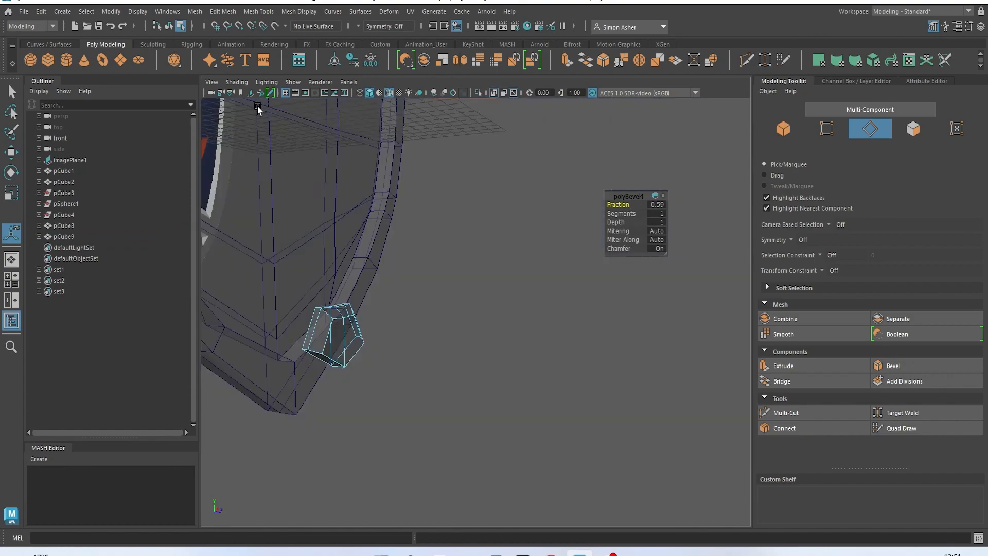
pyautogui.click(232, 83)
pyautogui.click(263, 191)
pyautogui.moveTo(316, 231)
pyautogui.keyDown('alt'); pyautogui.mouseDown()
pyautogui.moveTo(268, 200)
pyautogui.moveTo(250, 204)
pyautogui.mouseUp(); pyautogui.keyUp('alt')
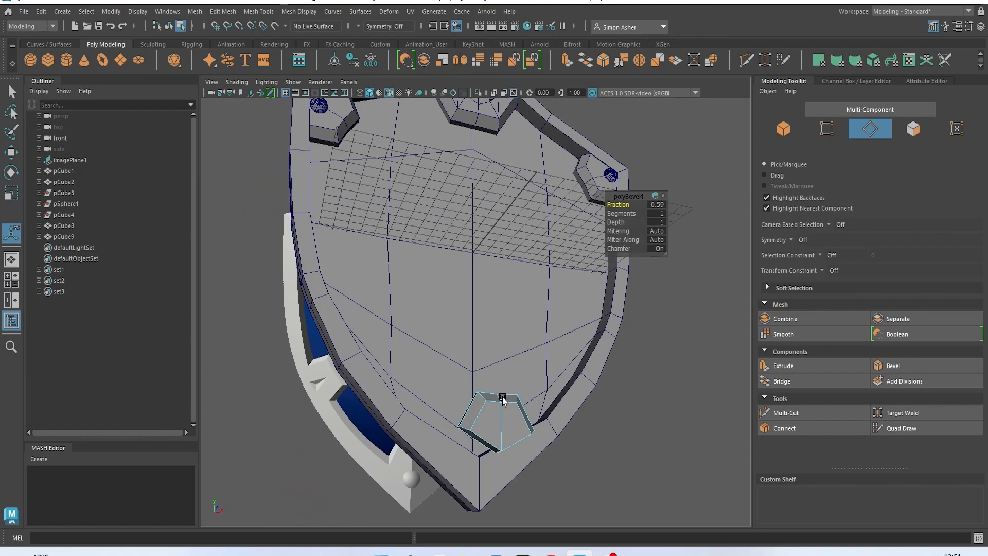
# - Move the bottom ornament back against the shield's lower tip in object mode and scale it thinner in depth
pyautogui.moveTo(503, 242); pyautogui.dragTo(538, 224, button='right')
pyautogui.keyDown('alt'); pyautogui.moveTo(538, 223); pyautogui.dragTo(376, 242); pyautogui.keyUp('alt')
pyautogui.press('w')
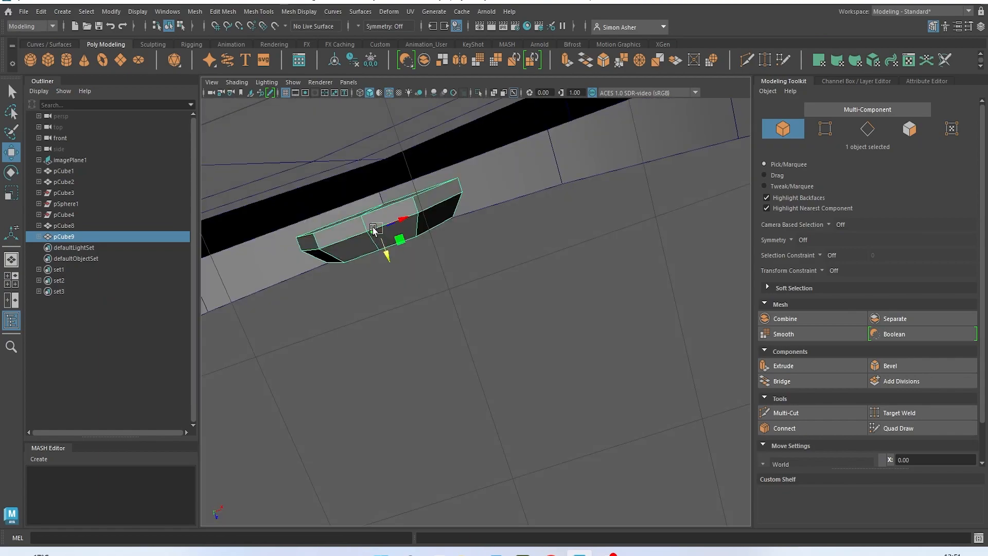
pyautogui.rightClick(374, 230)
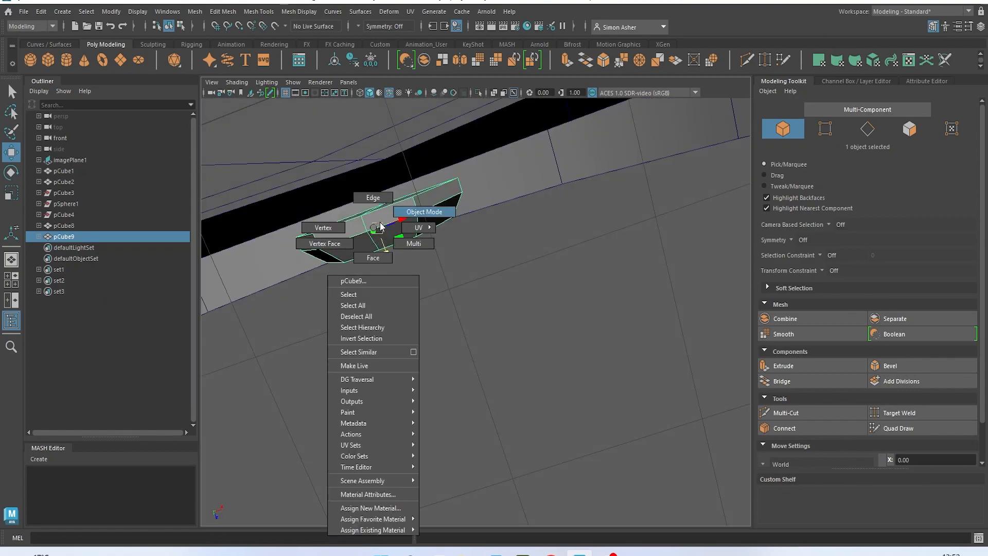
pyautogui.click(396, 222)
pyautogui.press('r')
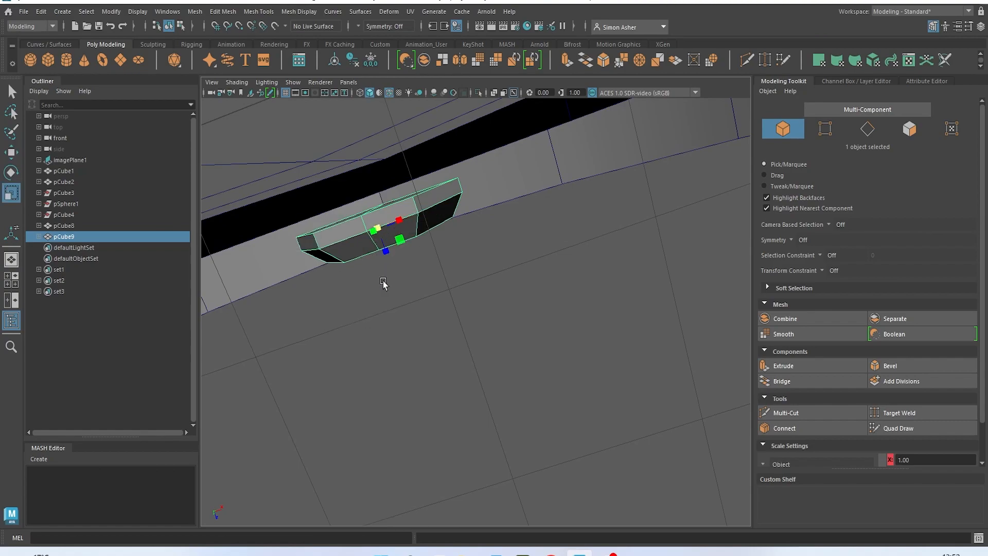
pyautogui.moveTo(387, 257); pyautogui.dragTo(379, 234)
# - Fine-tune the bottom ornament's depth position and thickness where it meets the shield's raised border
pyautogui.press('w')
pyautogui.press('r')
pyautogui.press('w')
pyautogui.press('space')
pyautogui.moveTo(418, 289); pyautogui.dragTo(418, 272)
pyautogui.keyDown('alt'); pyautogui.moveTo(416, 271); pyautogui.dragTo(379, 223); pyautogui.keyUp('alt')
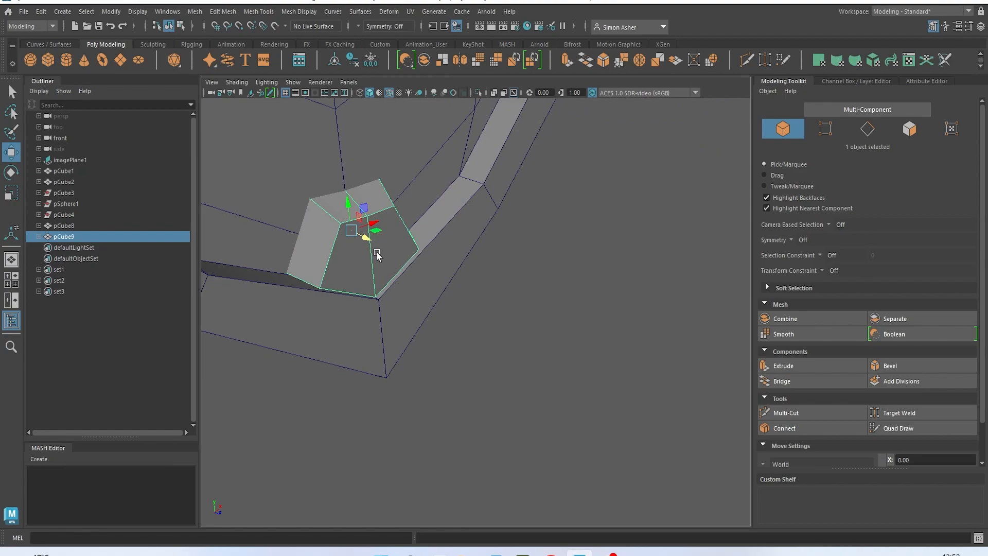
pyautogui.press('r')
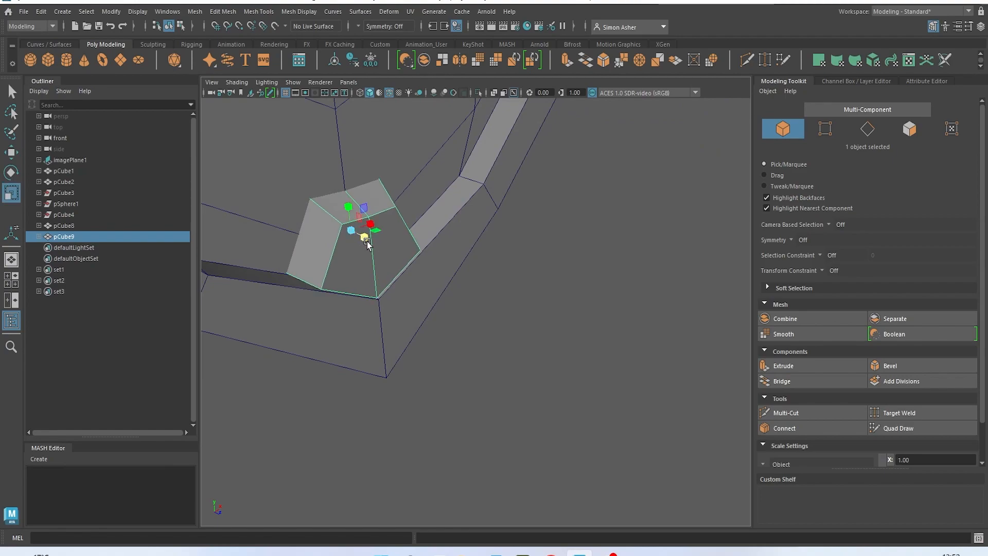
pyautogui.click(490, 319)
pyautogui.keyDown('alt'); pyautogui.moveTo(490, 320); pyautogui.dragTo(343, 258); pyautogui.keyUp('alt')
pyautogui.click(344, 258)
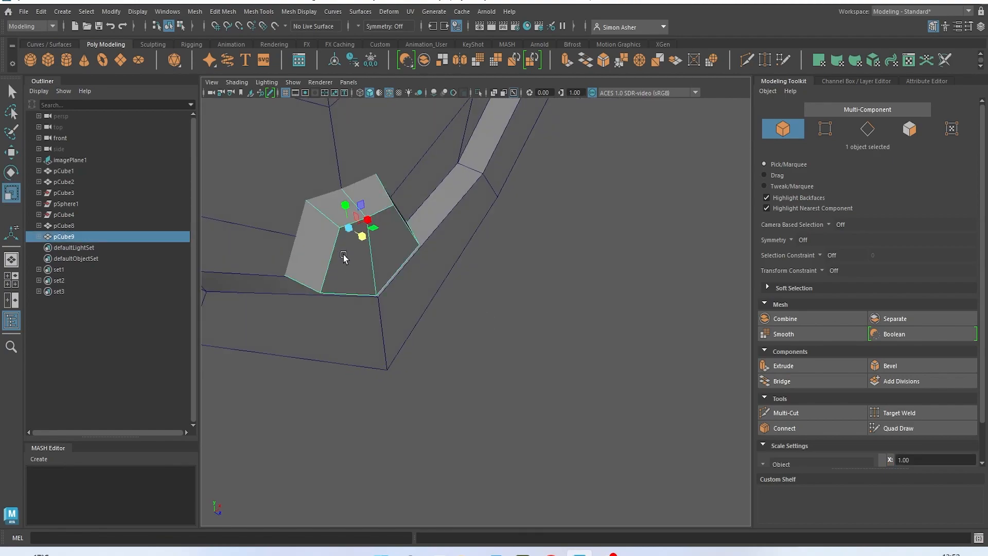
# - Pull the bottom ornament forward off the shield and hide its two back faces
pyautogui.press('w')
pyautogui.keyDown('alt'); pyautogui.moveTo(363, 241); pyautogui.dragTo(418, 273, button='middle'); pyautogui.keyUp('alt')
pyautogui.keyDown('alt'); pyautogui.moveTo(419, 272); pyautogui.dragTo(547, 301); pyautogui.keyUp('alt')
pyautogui.moveTo(550, 241); pyautogui.dragTo(520, 265, button='right')
pyautogui.click(520, 264)
pyautogui.keyDown('shift'); pyautogui.click(502, 251); pyautogui.keyUp('shift')
pyautogui.hotkey('ctrl', 'h')
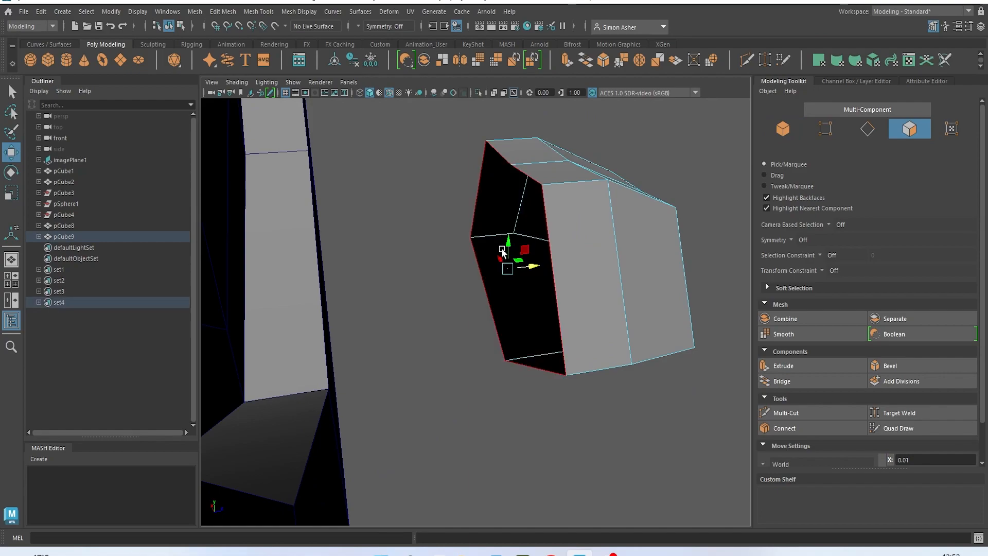
# - Return the bottom bracket pCube9 to object mode and move it back along its depth axis into the shield body
pyautogui.keyDown('alt'); pyautogui.moveTo(504, 240); pyautogui.dragTo(483, 150); pyautogui.keyUp('alt')
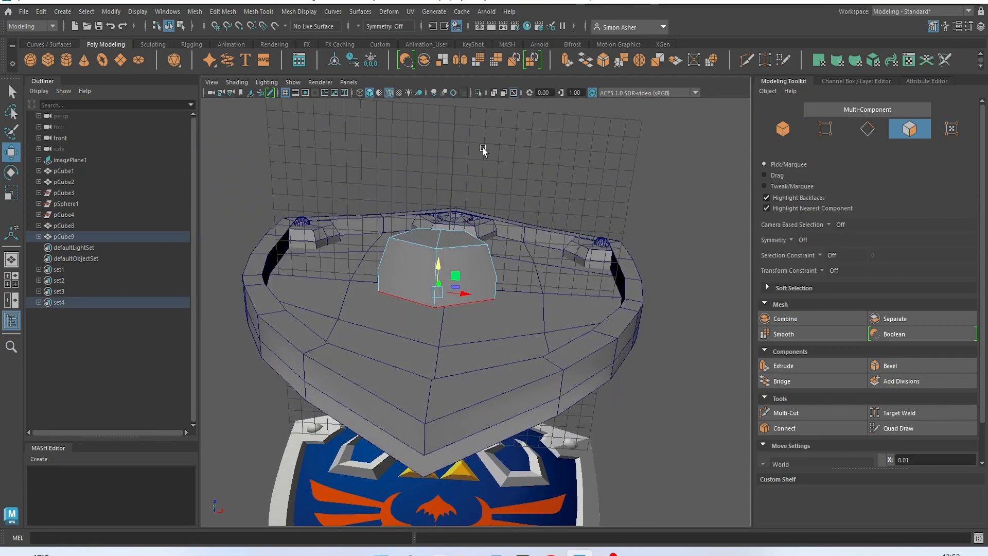
pyautogui.moveTo(483, 150); pyautogui.dragTo(519, 129, button='right')
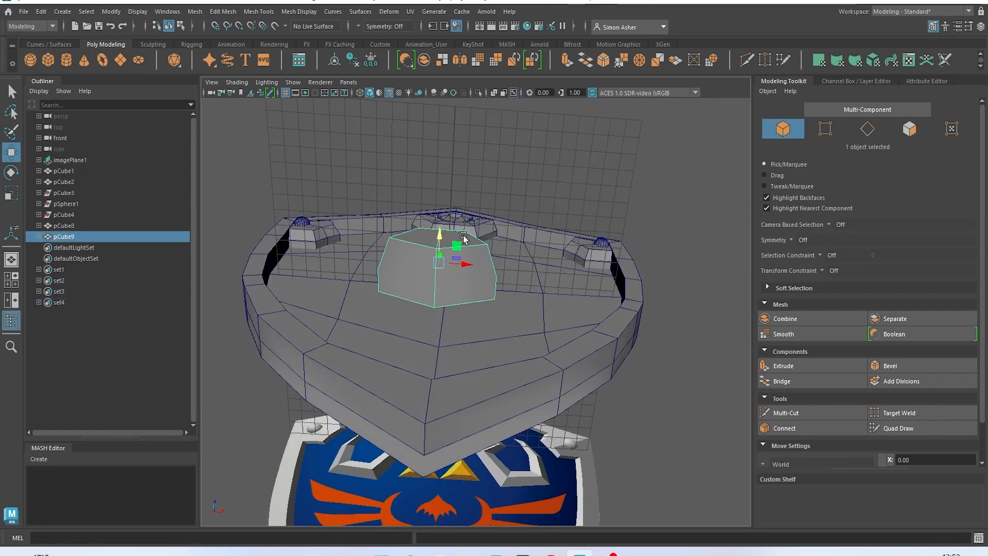
pyautogui.moveTo(440, 242); pyautogui.dragTo(453, 321)
pyautogui.scroll(4, 453, 307)
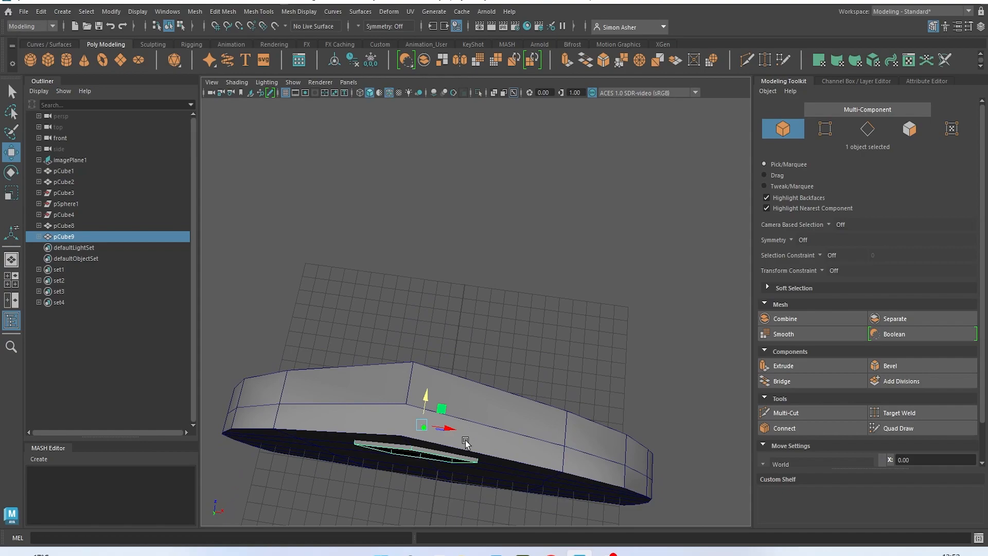
# - Switch to the bottom view and turn on X-Ray shading
pyautogui.moveTo(459, 469); pyautogui.dragTo(476, 482)
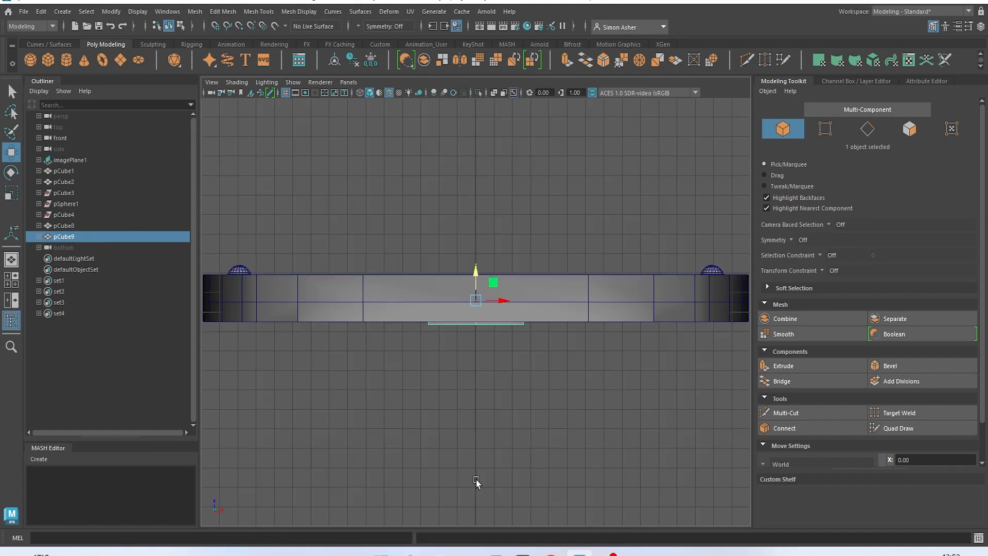
pyautogui.click(237, 82)
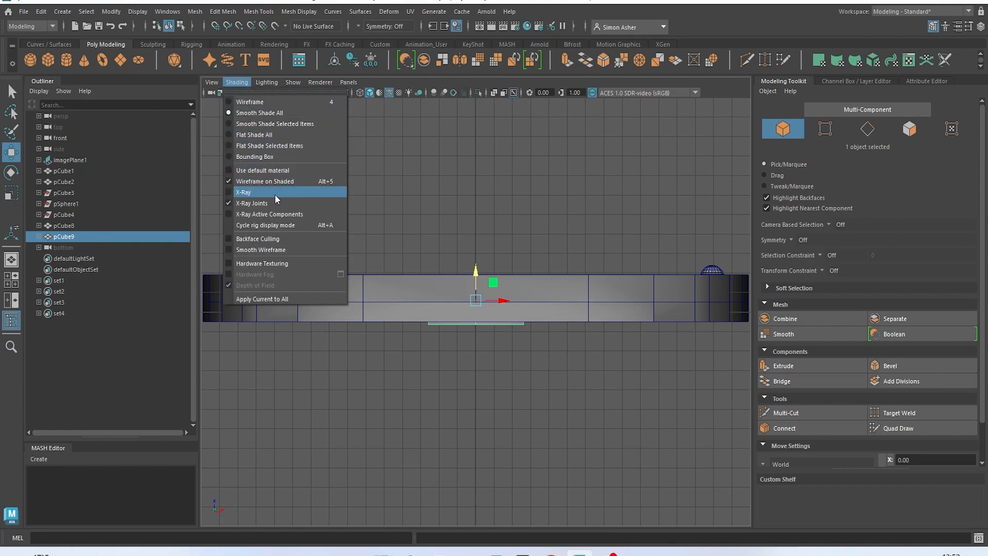
pyautogui.click(276, 193)
pyautogui.moveTo(437, 272); pyautogui.dragTo(388, 236, button='right')
pyautogui.moveTo(380, 301); pyautogui.dragTo(574, 374)
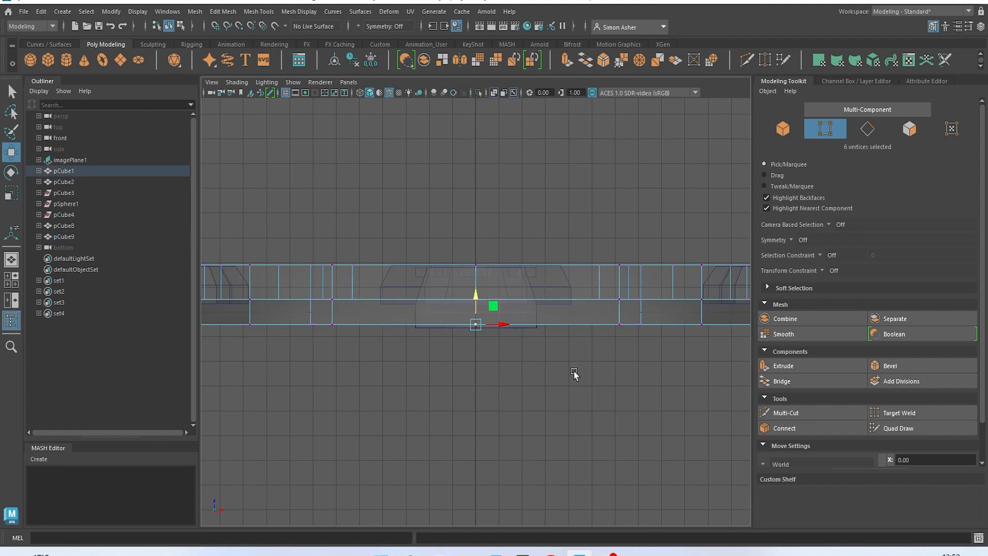
pyautogui.click(499, 292)
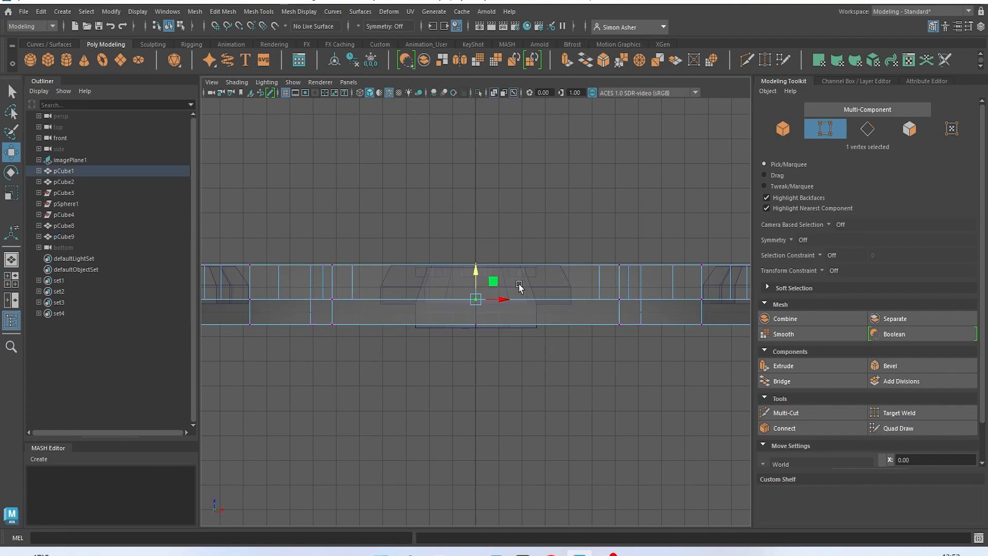
# - Make the bracket pCube9 shallower by moving its two lower vertex rows toward its upper edge, and nudge one row of five vertices
pyautogui.click(70, 236)
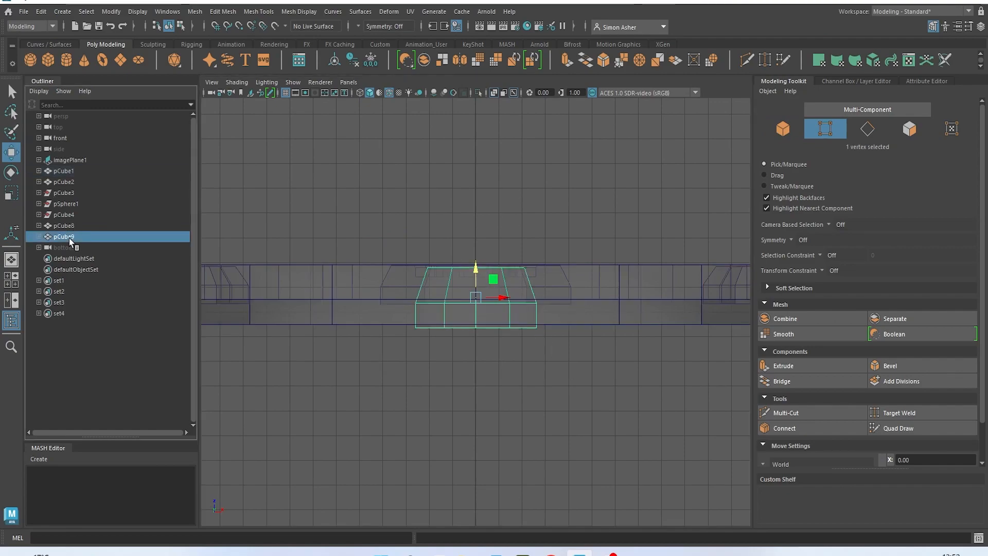
pyautogui.moveTo(457, 332); pyautogui.dragTo(414, 234, button='right')
pyautogui.moveTo(398, 293); pyautogui.dragTo(579, 382)
pyautogui.scroll(3, 568, 413)
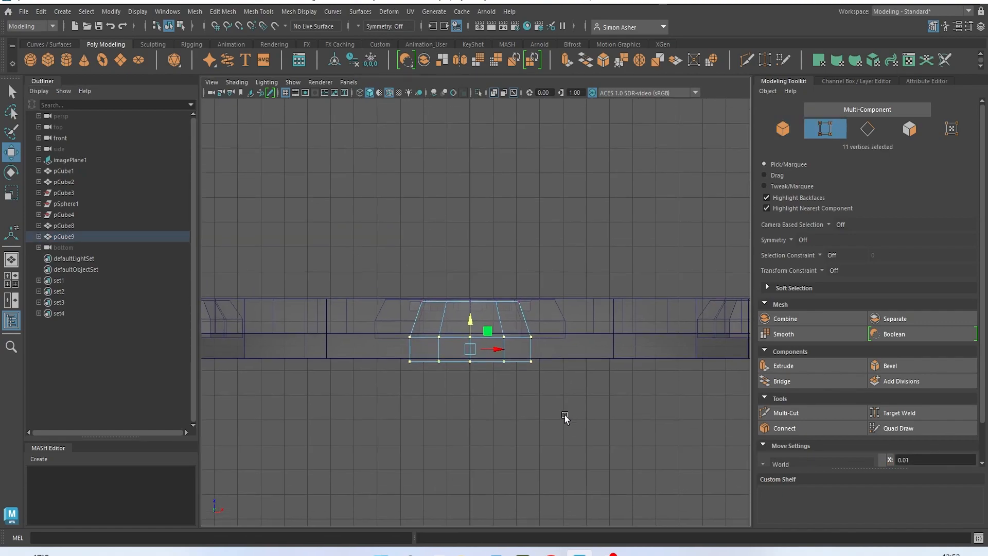
pyautogui.moveTo(467, 340); pyautogui.dragTo(469, 304)
pyautogui.moveTo(366, 300); pyautogui.dragTo(569, 335)
pyautogui.moveTo(469, 286); pyautogui.dragTo(468, 294)
# - Turn off X-Ray shading and leave vertex editing, then show the shield in the front view
pyautogui.press('space')
pyautogui.keyDown('alt'); pyautogui.moveTo(445, 226); pyautogui.dragTo(474, 319); pyautogui.keyUp('alt')
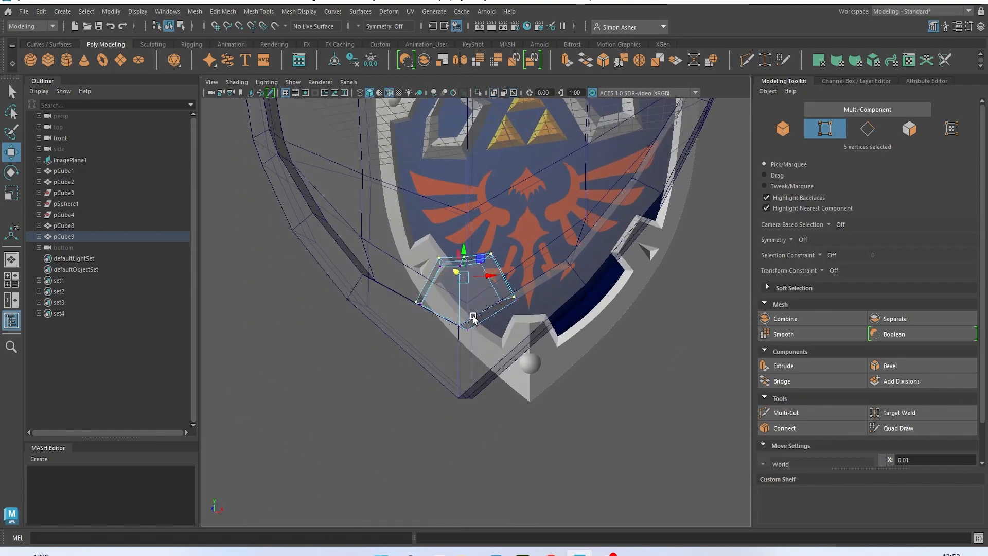
pyautogui.click(237, 98)
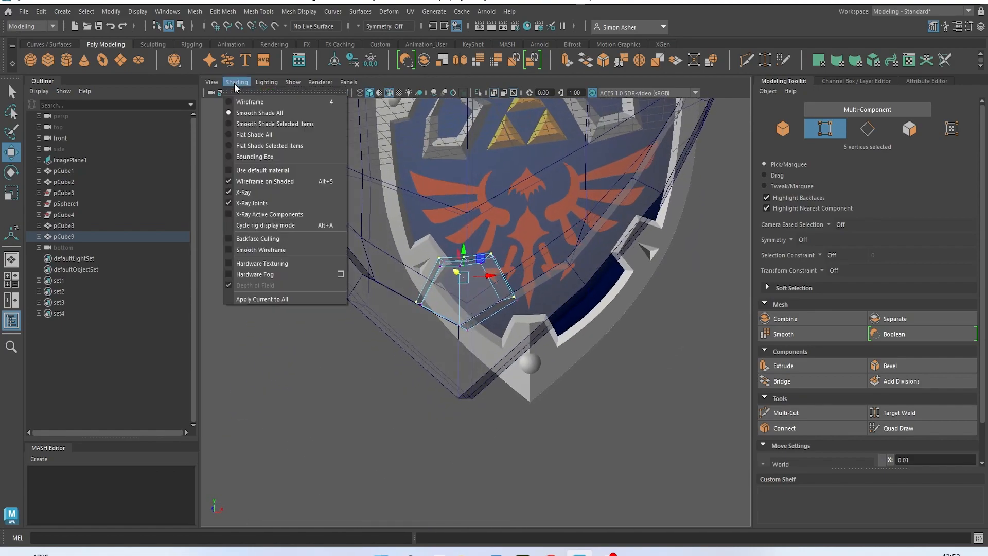
pyautogui.click(279, 186)
pyautogui.moveTo(274, 202)
pyautogui.keyDown('alt'); pyautogui.mouseDown()
pyautogui.moveTo(346, 273)
pyautogui.moveTo(379, 247)
pyautogui.moveTo(258, 195)
pyautogui.mouseUp(); pyautogui.keyUp('alt')
pyautogui.moveTo(258, 196); pyautogui.dragTo(273, 193, button='right')
pyautogui.keyDown('alt'); pyautogui.moveTo(274, 193); pyautogui.dragTo(311, 218); pyautogui.keyUp('alt')
pyautogui.moveTo(288, 185); pyautogui.dragTo(282, 207)
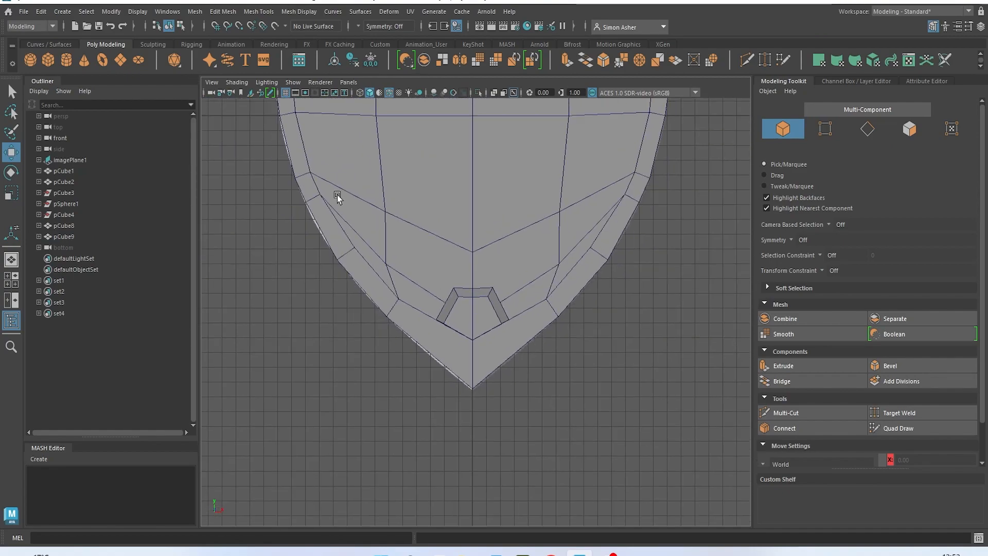
# - Try to duplicate the combined upper-left bracket and stud, center its pivot and move the copy toward the shield's tip
pyautogui.scroll(-3, 337, 197)
pyautogui.click(329, 153)
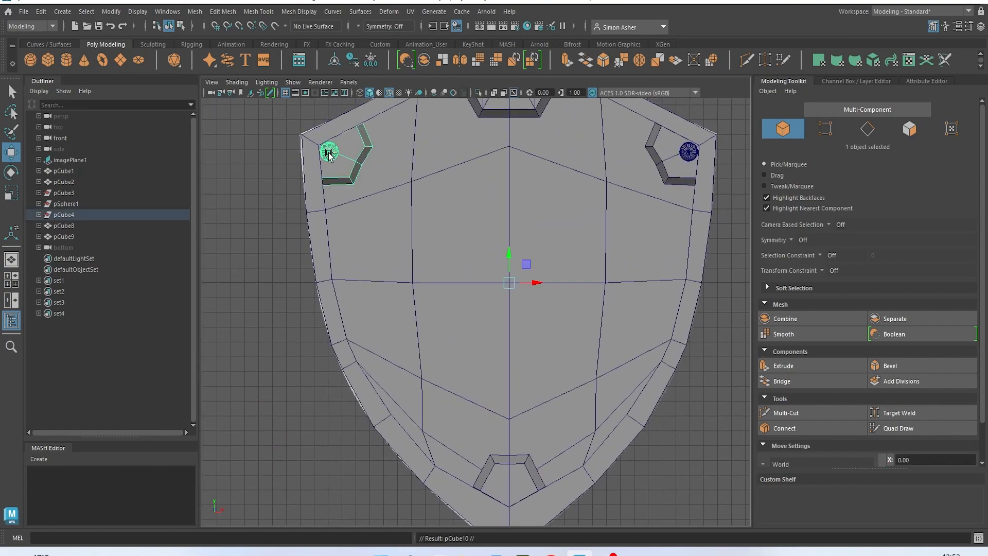
pyautogui.click(111, 11)
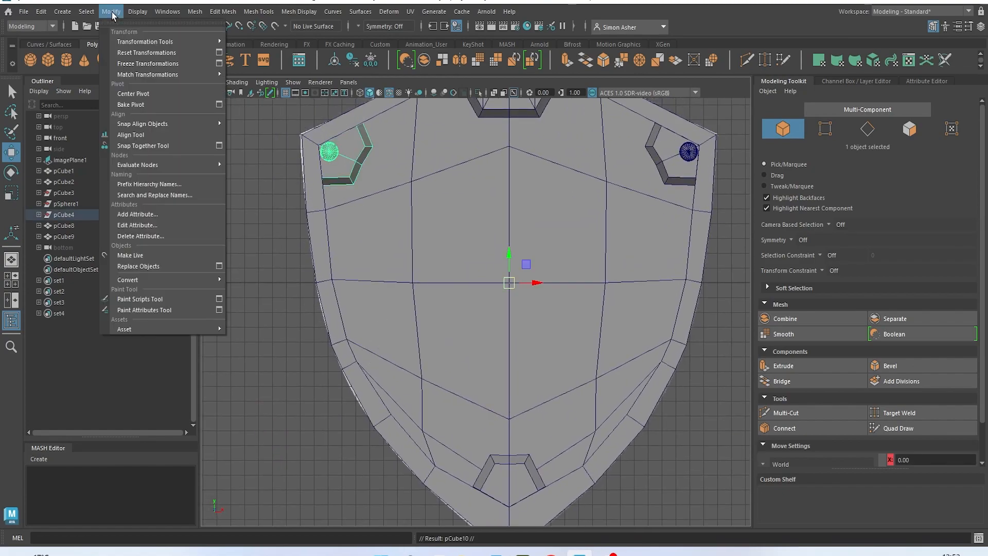
pyautogui.click(157, 94)
pyautogui.moveTo(369, 146); pyautogui.dragTo(517, 370)
pyautogui.hotkey('ctrl', 'z')
pyautogui.click(219, 192)
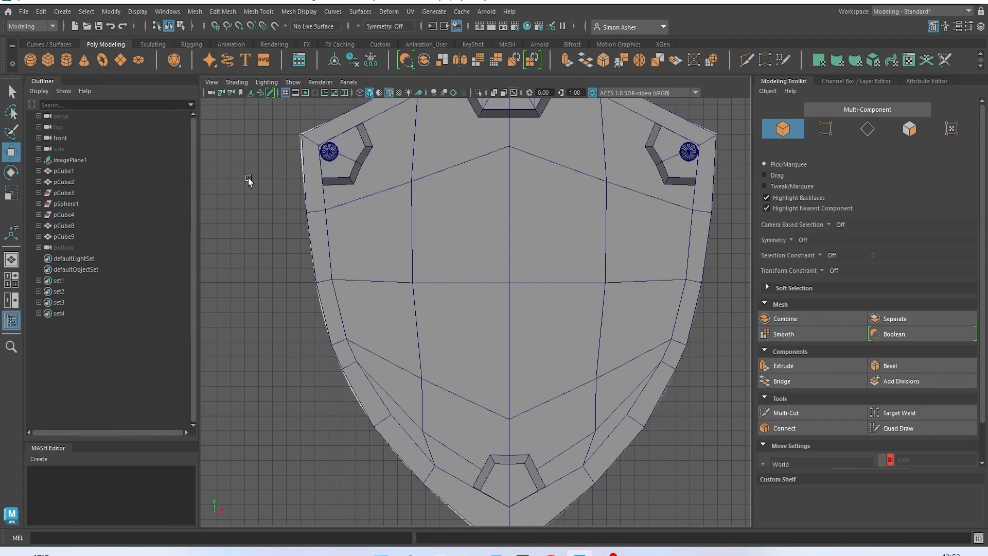
# - Separate the combined upper-left bracket and stud mesh into individual pieces
pyautogui.click(336, 172)
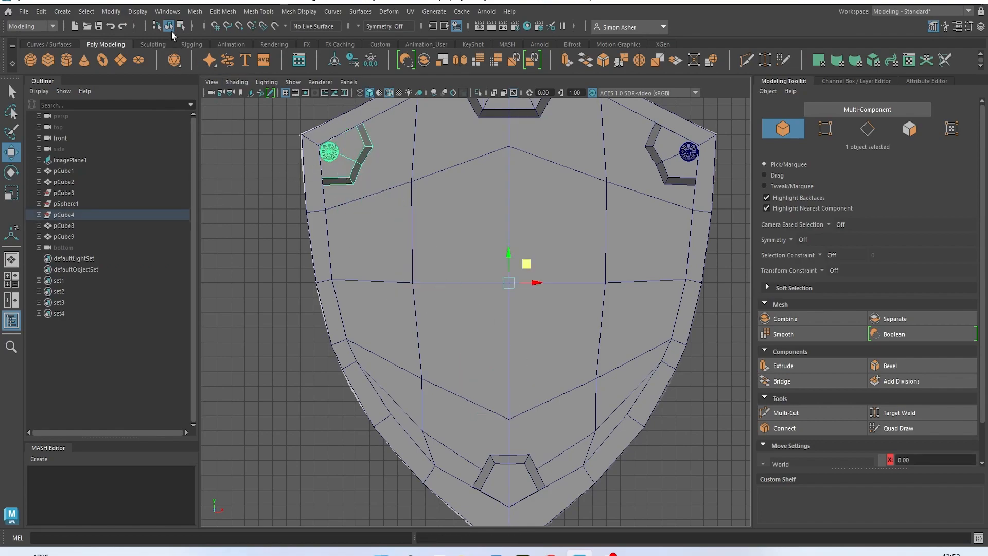
pyautogui.click(185, 12)
pyautogui.press('Escape')
pyautogui.click(278, 119)
# - Duplicate the upper-left stud and move the copy, with its pivot centered, onto the bottom bracket
pyautogui.click(328, 156)
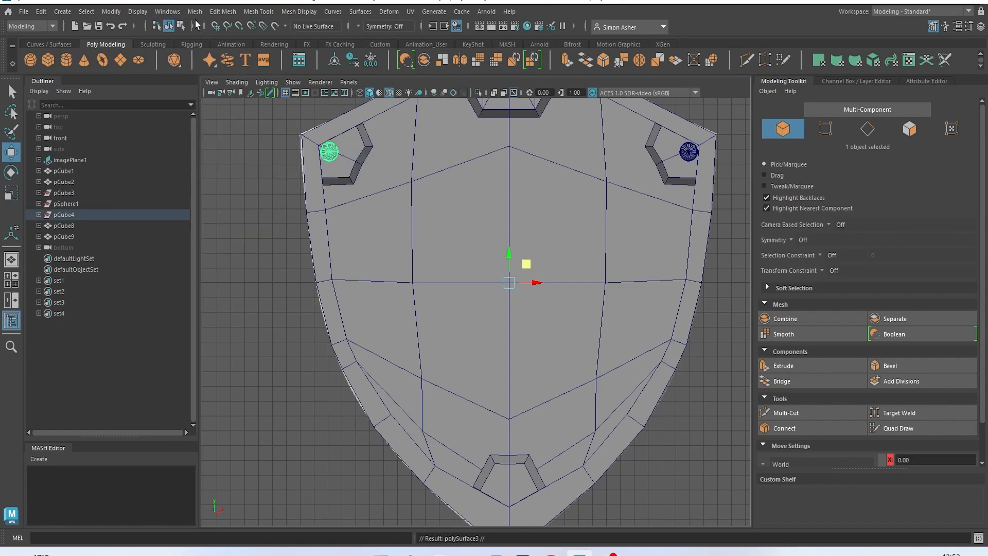
pyautogui.click(111, 11)
pyautogui.click(172, 87)
pyautogui.keyDown('alt'); pyautogui.moveTo(360, 154); pyautogui.dragTo(346, 133, button='middle'); pyautogui.keyUp('alt')
pyautogui.moveTo(331, 105); pyautogui.dragTo(516, 431)
# - Turn on X-Ray shading and align the duplicated stud on the shield's center line at the bottom bracket
pyautogui.click(230, 86)
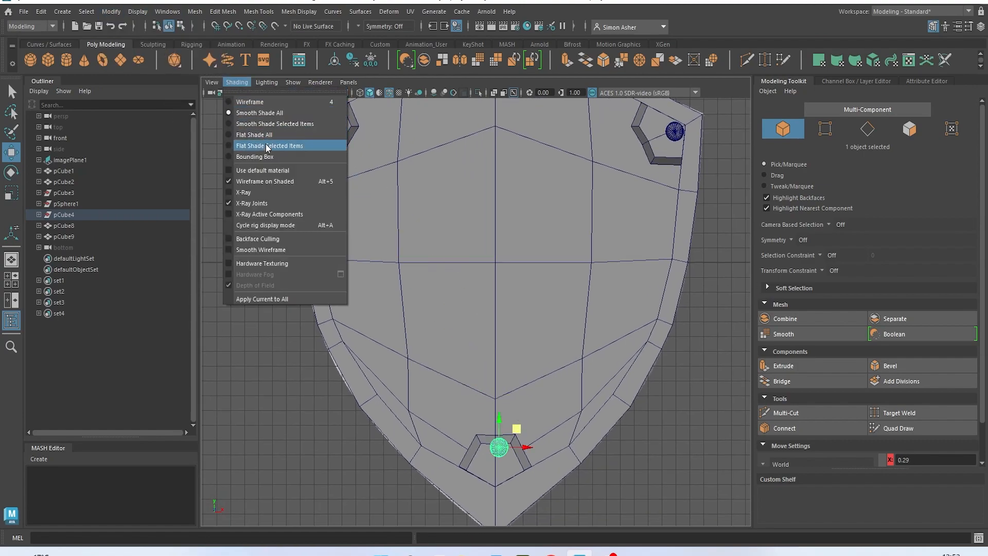
pyautogui.click(276, 191)
pyautogui.keyDown('alt'); pyautogui.moveTo(415, 335); pyautogui.dragTo(357, 218, button='middle'); pyautogui.keyUp('alt')
pyautogui.scroll(2, 376, 251)
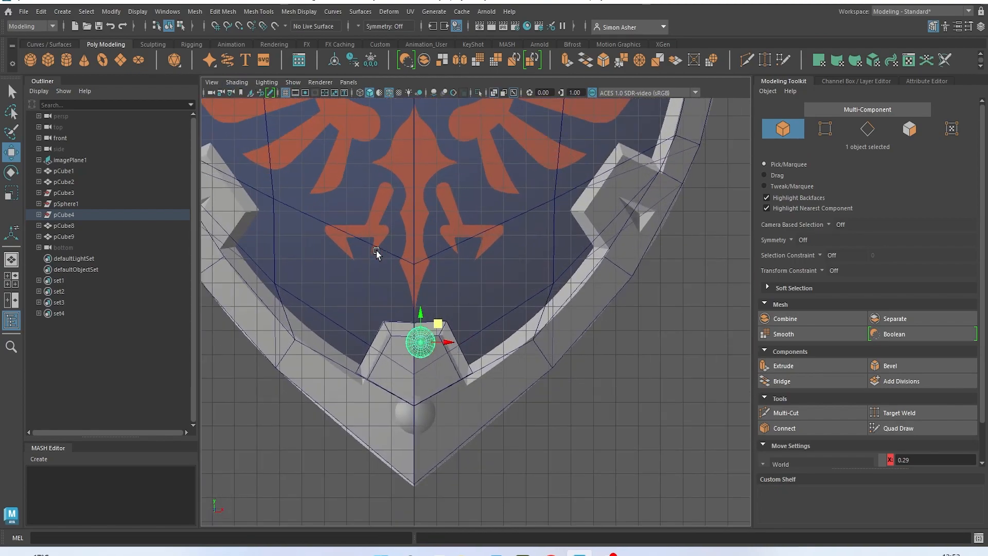
pyautogui.keyDown('alt'); pyautogui.moveTo(376, 251); pyautogui.dragTo(415, 131, button='middle'); pyautogui.keyUp('alt')
pyautogui.scroll(2, 471, 155)
pyautogui.moveTo(472, 184); pyautogui.dragTo(463, 231)
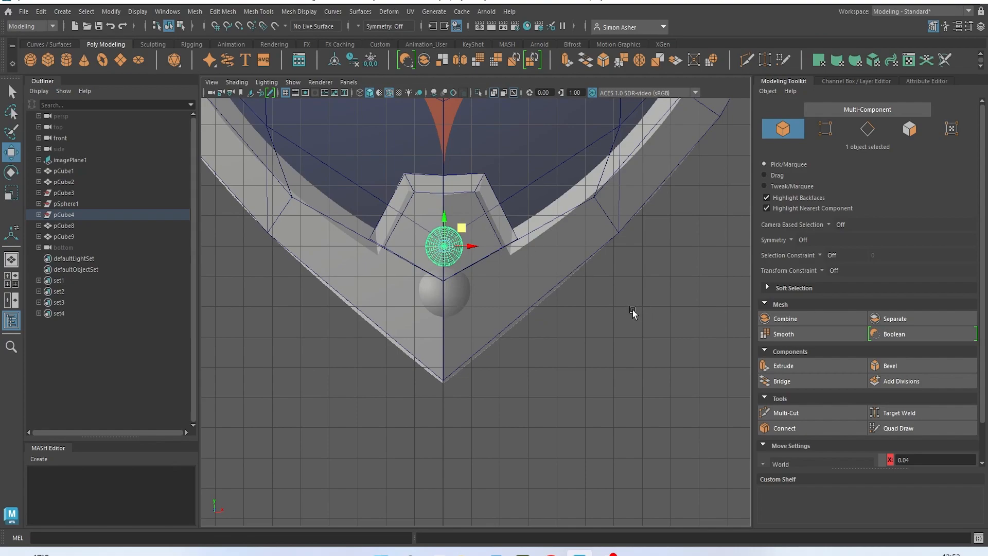
# - Switch to the perspective view and turn off the wireframe on shaded and X-Ray display
pyautogui.press('space')
pyautogui.moveTo(602, 309); pyautogui.dragTo(591, 291)
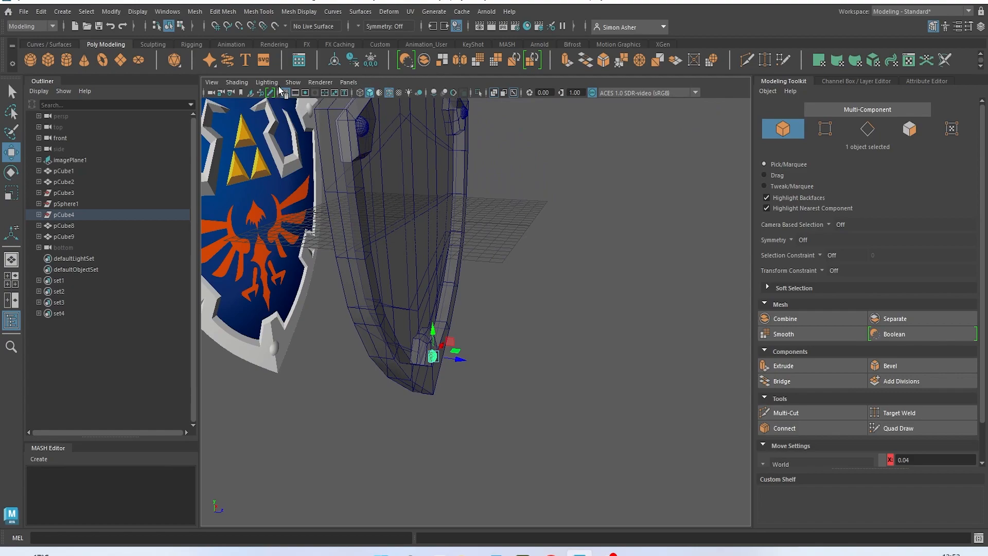
pyautogui.click(401, 93)
pyautogui.click(236, 83)
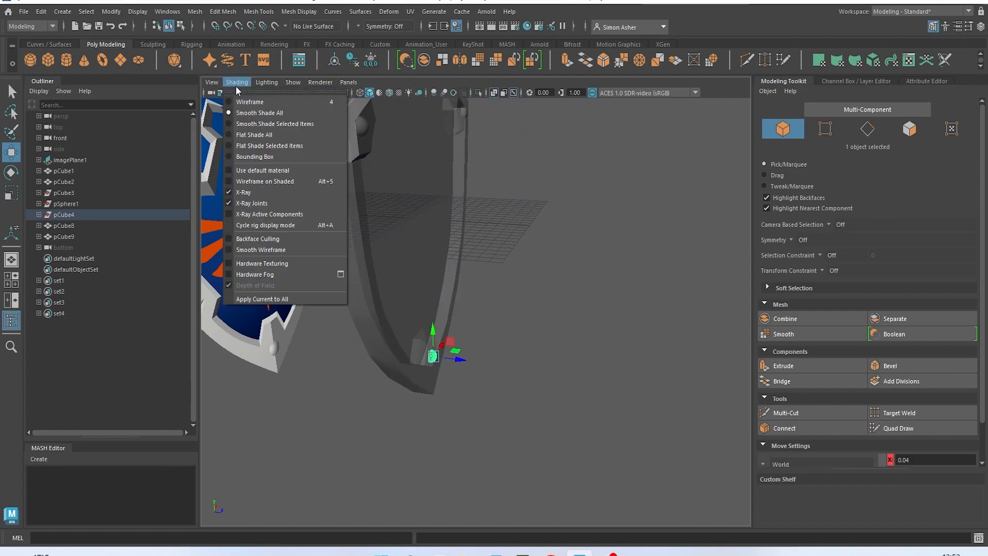
pyautogui.click(276, 183)
# - Deselect the bottom stud and save the scene
pyautogui.moveTo(479, 247)
pyautogui.keyDown('alt'); pyautogui.mouseDown()
pyautogui.moveTo(505, 262)
pyautogui.moveTo(447, 236)
pyautogui.moveTo(428, 200)
pyautogui.moveTo(451, 206)
pyautogui.mouseUp(); pyautogui.keyUp('alt')
pyautogui.moveTo(452, 206); pyautogui.dragTo(472, 197, button='right')
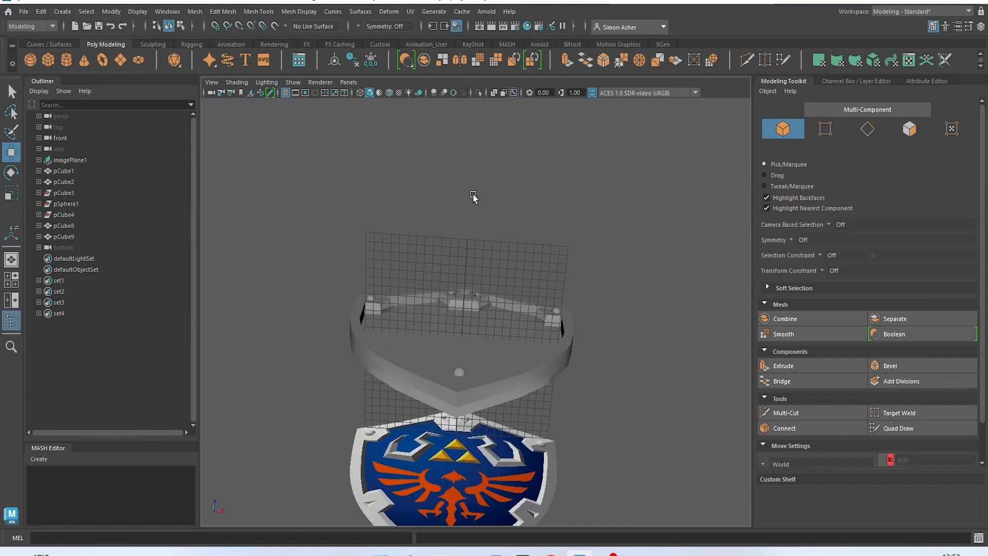
pyautogui.keyDown('alt'); pyautogui.moveTo(471, 221); pyautogui.dragTo(524, 276); pyautogui.keyUp('alt')
pyautogui.click(28, 16)
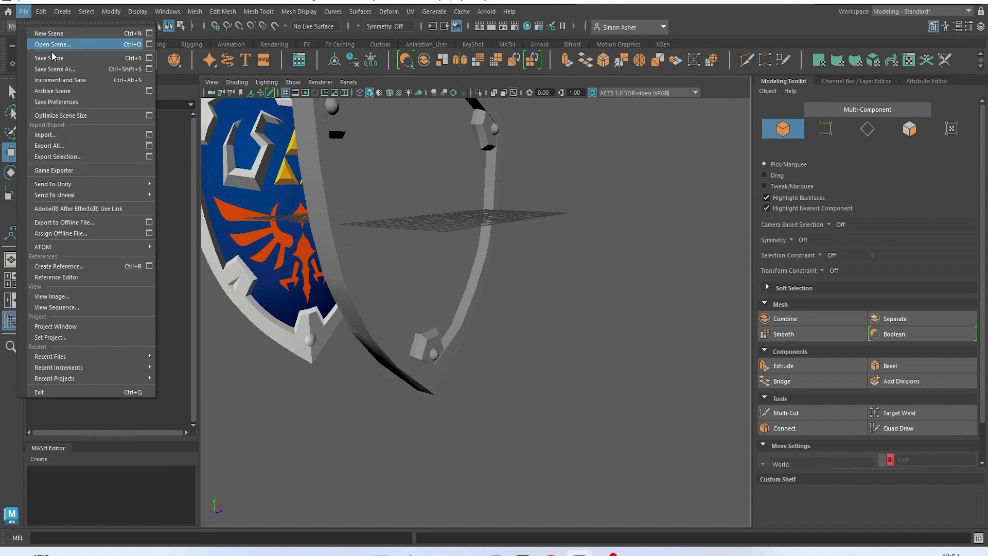
pyautogui.click(56, 64)
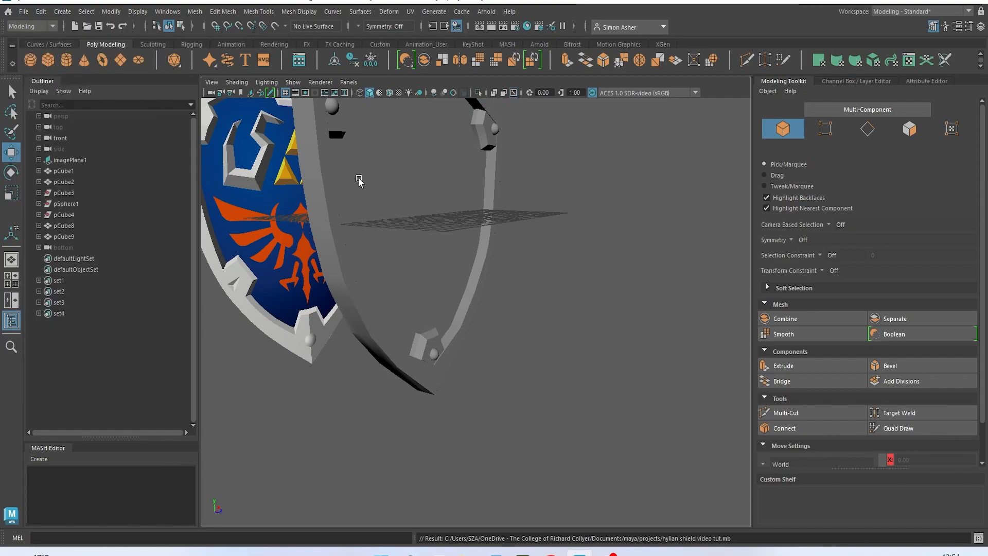
# - Switch to the front view and turn on wireframe on shaded and X-Ray to see the reference's lower side brackets
pyautogui.keyDown('alt'); pyautogui.moveTo(359, 181); pyautogui.dragTo(514, 246); pyautogui.keyUp('alt')
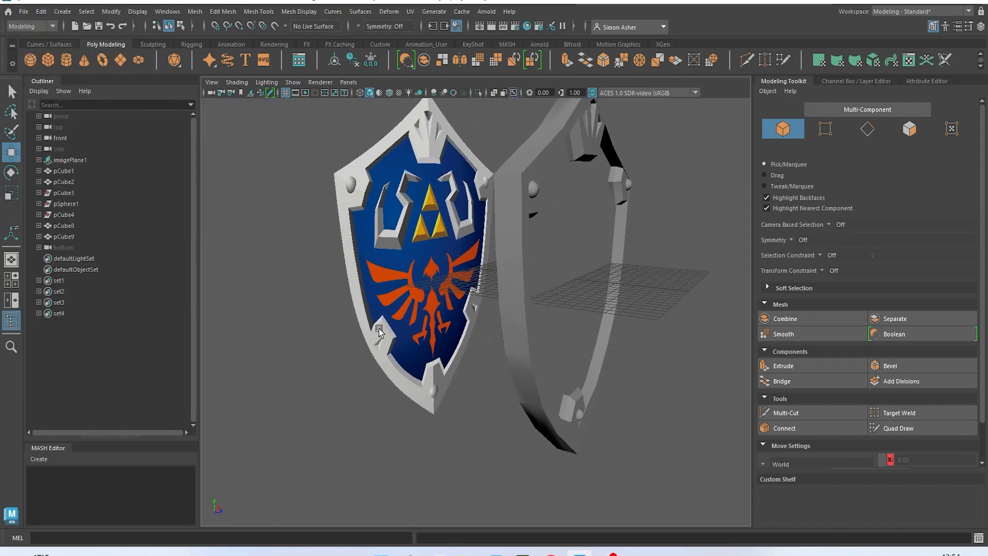
pyautogui.keyDown('alt'); pyautogui.moveTo(532, 353); pyautogui.dragTo(400, 206); pyautogui.keyUp('alt')
pyautogui.keyDown('alt'); pyautogui.moveTo(492, 278); pyautogui.dragTo(468, 280); pyautogui.keyUp('alt')
pyautogui.press('space')
pyautogui.moveTo(287, 212); pyautogui.dragTo(291, 236)
pyautogui.scroll(-4, 303, 171)
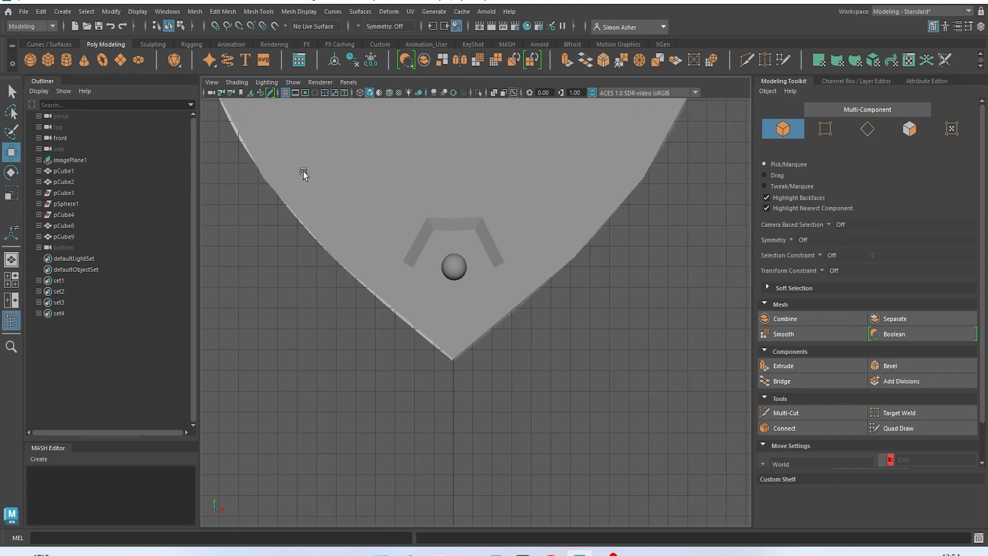
pyautogui.click(390, 93)
pyautogui.keyDown('alt'); pyautogui.moveTo(410, 152); pyautogui.dragTo(440, 269, button='middle'); pyautogui.keyUp('alt')
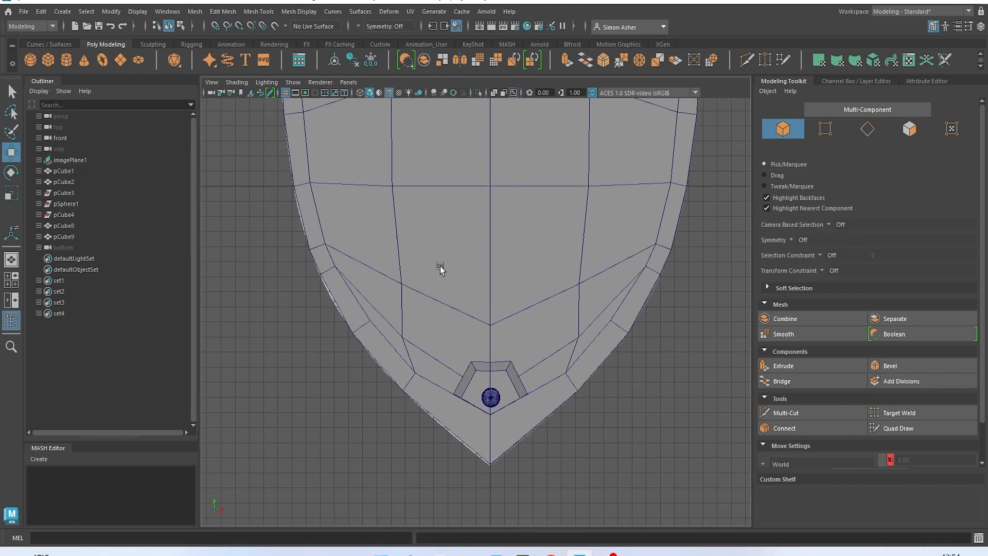
pyautogui.click(237, 82)
pyautogui.click(276, 191)
pyautogui.keyDown('alt'); pyautogui.moveTo(302, 204); pyautogui.dragTo(310, 255, button='middle'); pyautogui.keyUp('alt')
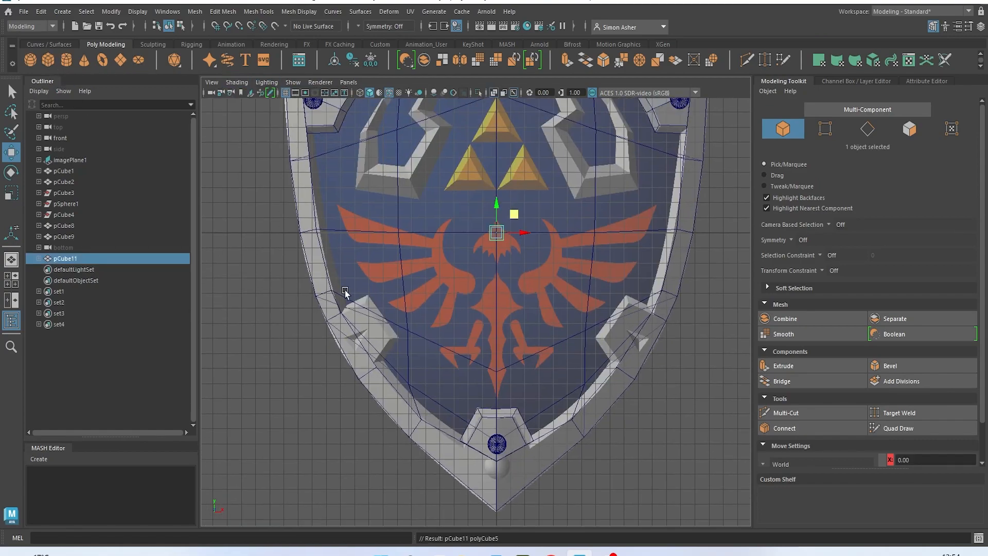
# - Place a new polygon cube over the reference's lower-left side bracket and rotate it to the bracket's angle
pyautogui.moveTo(510, 220); pyautogui.dragTo(404, 303)
pyautogui.press('space')
pyautogui.moveTo(273, 311); pyautogui.dragTo(575, 369)
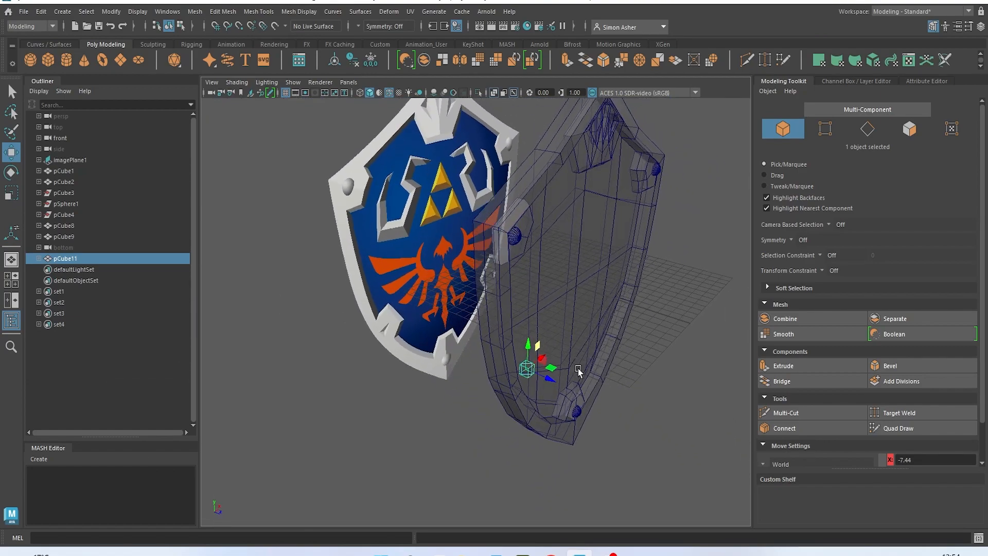
pyautogui.press('space')
pyautogui.moveTo(653, 360); pyautogui.dragTo(523, 357)
pyautogui.scroll(10, 443, 289)
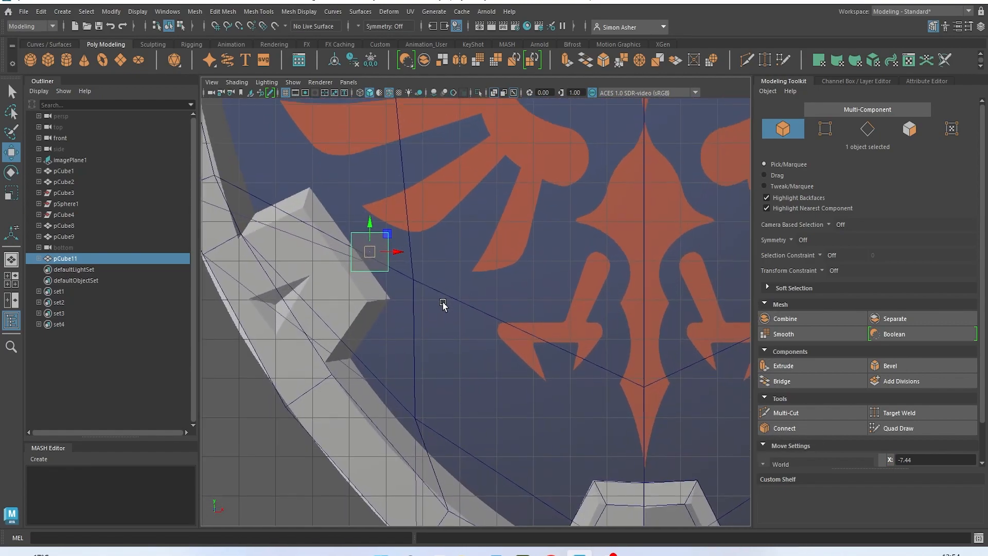
pyautogui.moveTo(458, 290); pyautogui.dragTo(442, 345)
pyautogui.press('e')
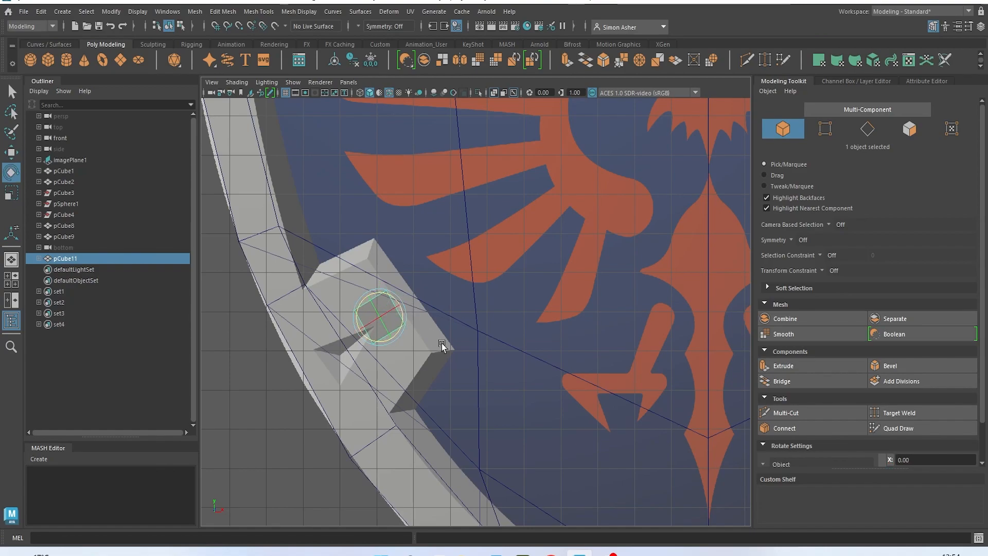
# - Insert an edge loop across the middle of the rotated cube at 50% with the Multi-Cut tool
pyautogui.click(779, 413)
pyautogui.scroll(2, 483, 319)
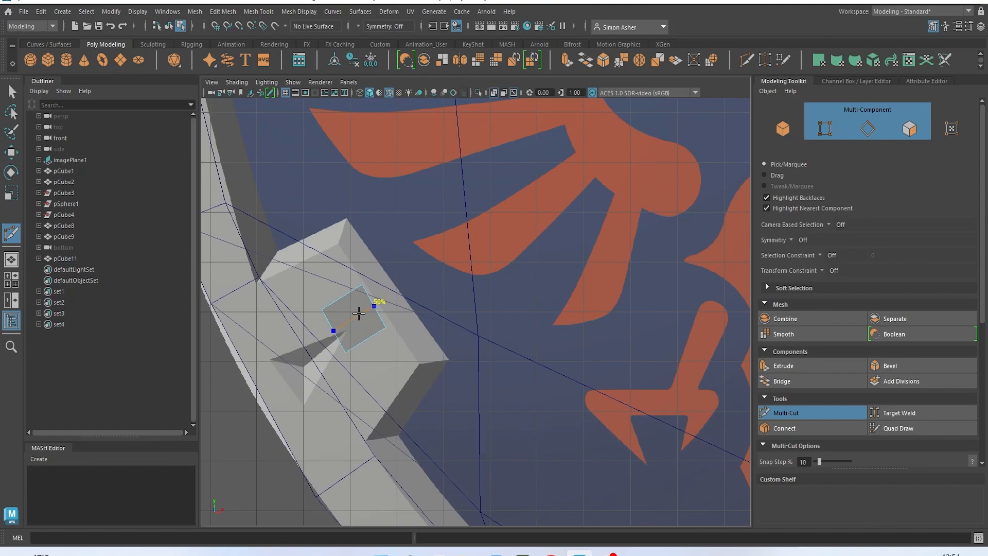
pyautogui.press('w')
# - Move the cube's top corner, inner-side corner and middle inner vertices onto the inner edge of the reference's lower-left bracket
pyautogui.scroll(1, 341, 299)
pyautogui.moveTo(342, 299); pyautogui.dragTo(301, 232, button='right')
pyautogui.keyDown('alt'); pyautogui.moveTo(330, 279); pyautogui.dragTo(353, 282, button='middle'); pyautogui.keyUp('alt')
pyautogui.moveTo(378, 296); pyautogui.dragTo(375, 204)
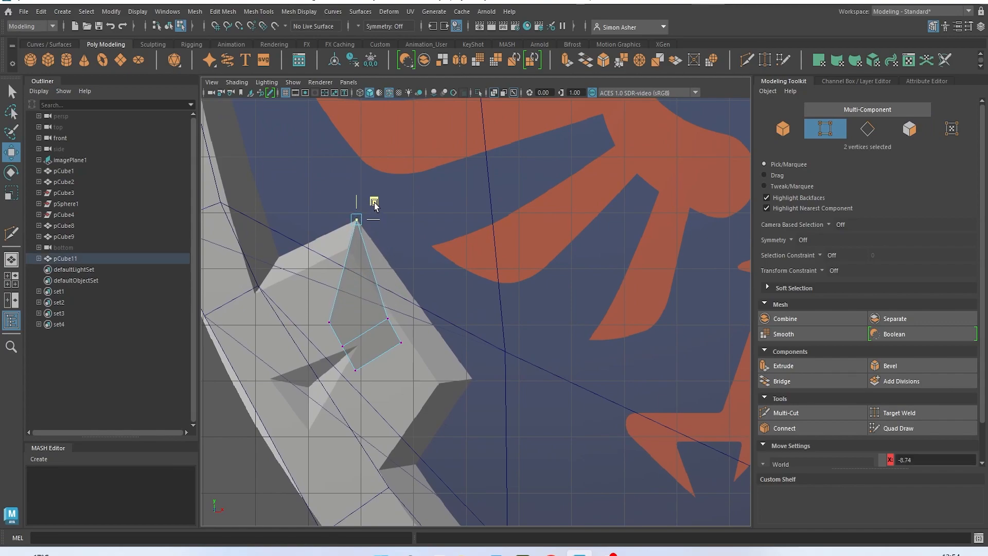
pyautogui.click(401, 343)
pyautogui.moveTo(418, 325); pyautogui.dragTo(487, 360)
pyautogui.click(387, 318)
pyautogui.moveTo(404, 298); pyautogui.dragTo(428, 278)
# - Move the cube's two remaining corner vertices onto the bracket's upper and lower junctions with the shield rim
pyautogui.keyDown('alt'); pyautogui.moveTo(429, 280); pyautogui.dragTo(474, 262, button='middle'); pyautogui.keyUp('alt')
pyautogui.click(372, 308)
pyautogui.keyDown('alt'); pyautogui.moveTo(372, 309); pyautogui.dragTo(416, 322, button='middle'); pyautogui.keyUp('alt')
pyautogui.moveTo(416, 322); pyautogui.dragTo(355, 247)
pyautogui.keyDown('alt'); pyautogui.moveTo(382, 298); pyautogui.dragTo(370, 258, button='middle'); pyautogui.keyUp('alt')
pyautogui.click(431, 326)
pyautogui.moveTo(449, 309); pyautogui.dragTo(492, 434)
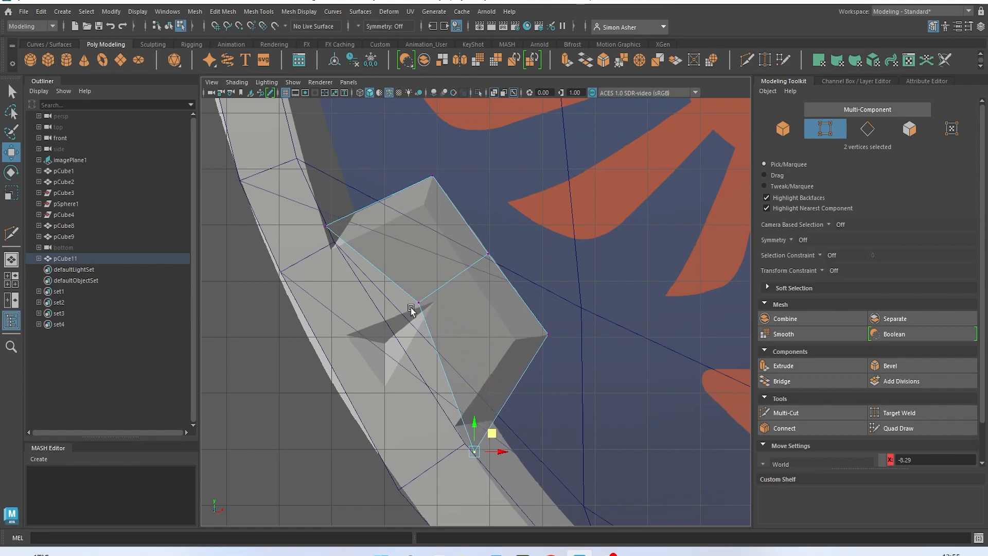
# - Move the cube's middle rim-side vertices onto the shield rim's inner edge, in line with the two rim-side corners
pyautogui.moveTo(453, 334); pyautogui.dragTo(454, 334)
pyautogui.moveTo(435, 284); pyautogui.dragTo(408, 317)
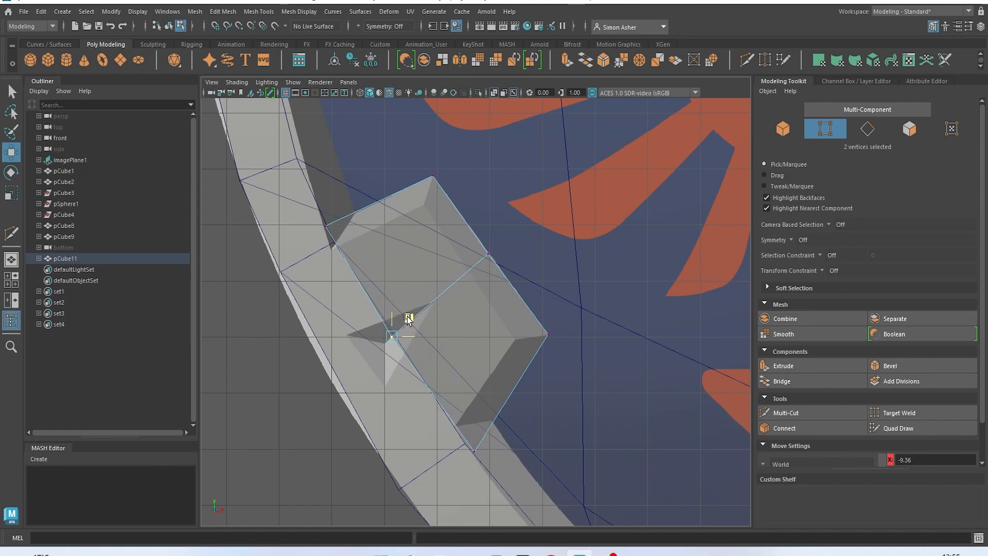
# - Check the new bracket's placement against the shield in the perspective view, with X-ray and the wireframe overlay turned off
pyautogui.click(237, 82)
pyautogui.click(249, 150)
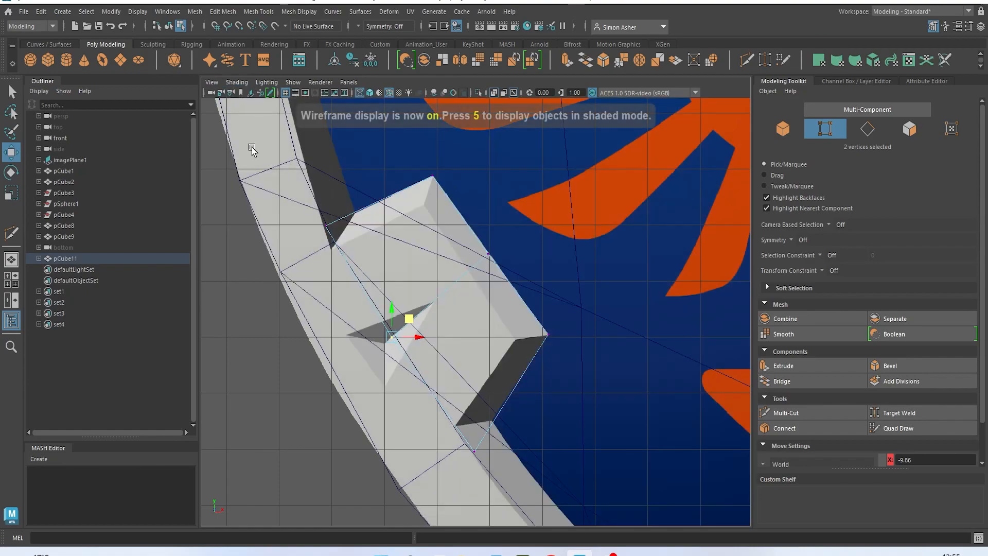
pyautogui.click(237, 84)
pyautogui.click(265, 193)
pyautogui.click(240, 82)
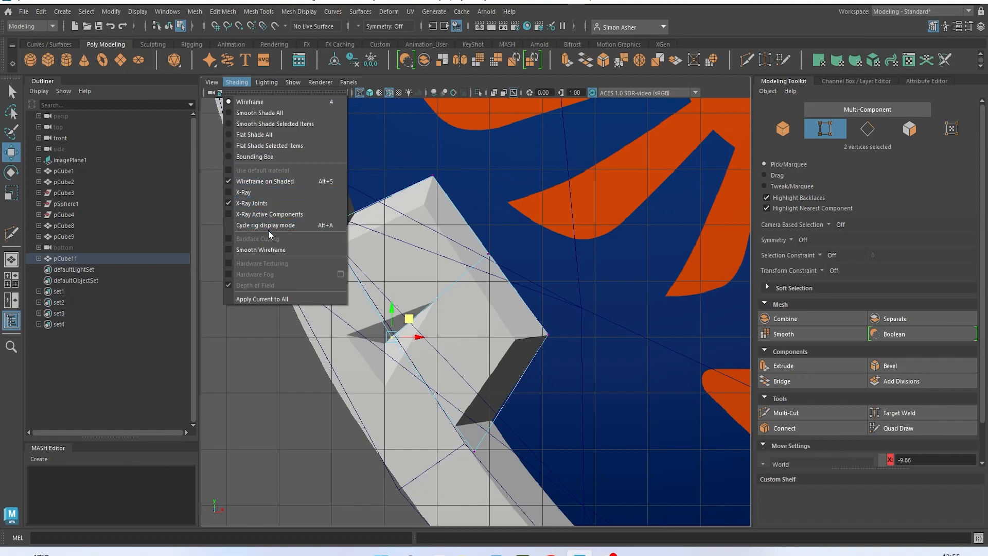
pyautogui.click(279, 183)
pyautogui.press('space')
pyautogui.moveTo(290, 223); pyautogui.dragTo(309, 214)
pyautogui.click(369, 93)
pyautogui.keyDown('alt'); pyautogui.moveTo(395, 131); pyautogui.dragTo(340, 94); pyautogui.keyUp('alt')
pyautogui.scroll(3, 360, 171)
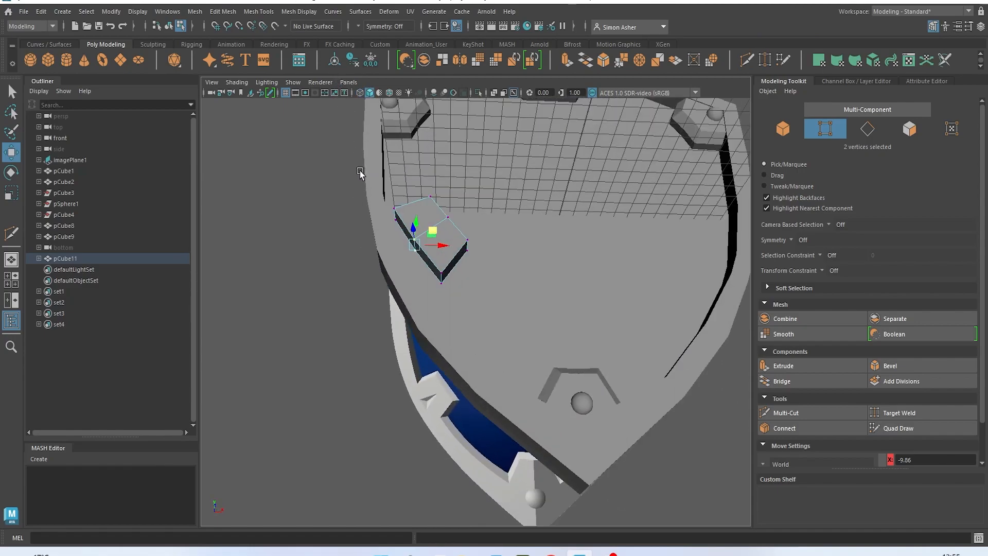
pyautogui.press('space')
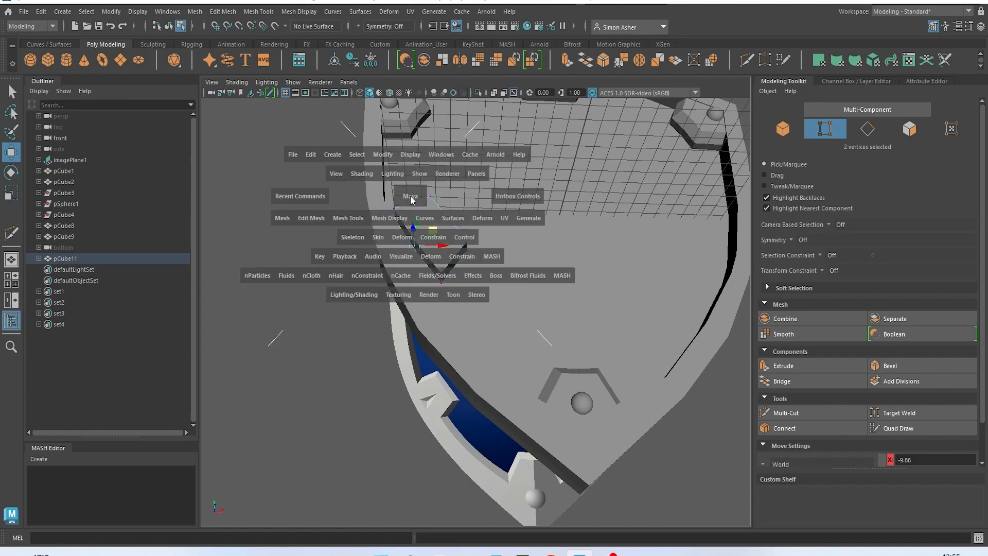
# - Frame the bracket in the front view and turn on wireframe on shaded and X-ray
pyautogui.press('f')
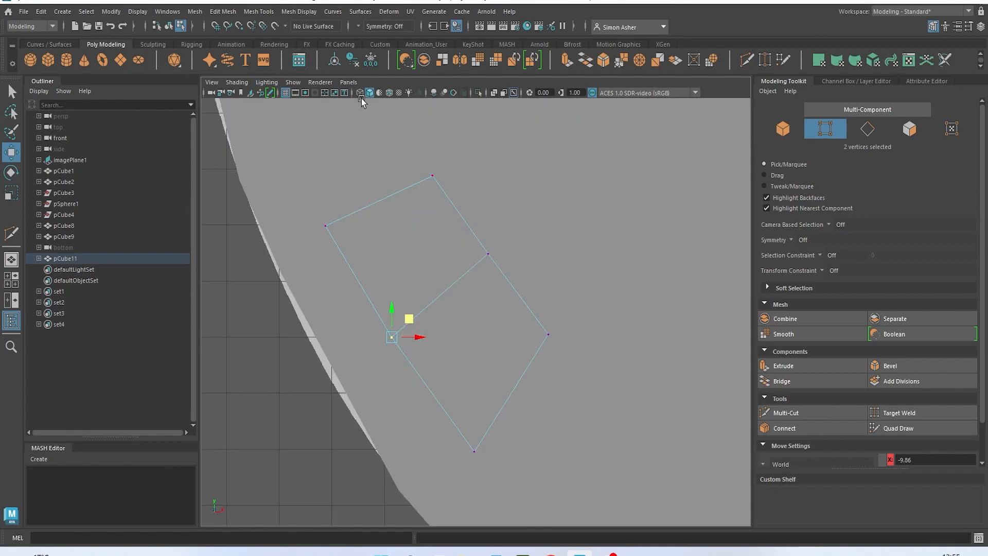
pyautogui.click(388, 93)
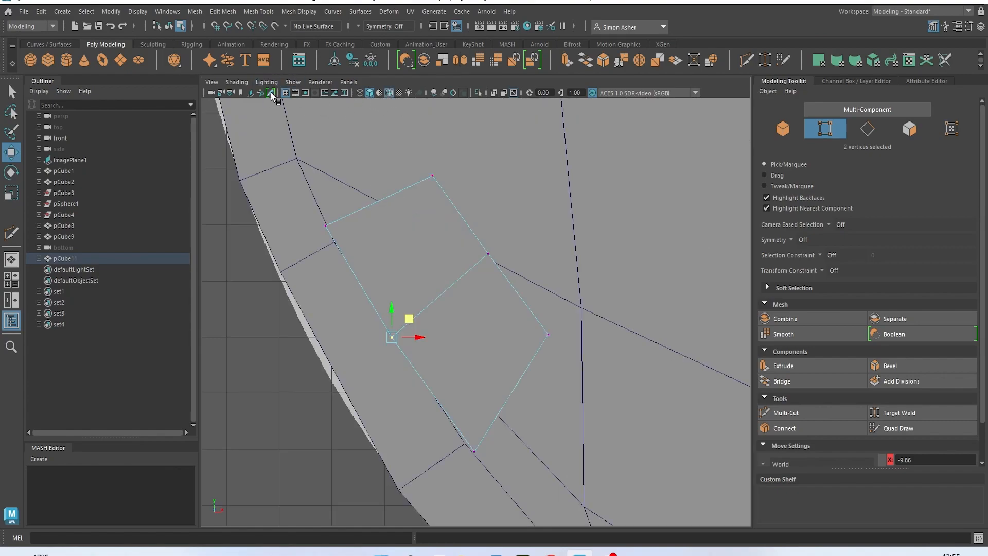
pyautogui.click(236, 82)
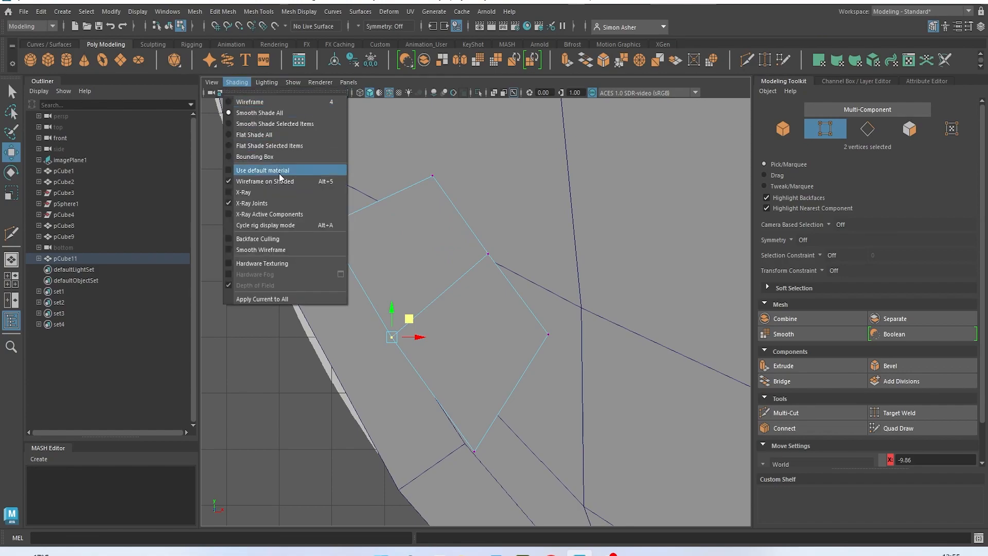
pyautogui.click(276, 192)
# - Bevel the bracket's four outer front edges, leaving out the rim side, with a fraction of 0.5
pyautogui.moveTo(435, 228); pyautogui.dragTo(438, 203, button='right')
pyautogui.moveTo(503, 275); pyautogui.dragTo(493, 237)
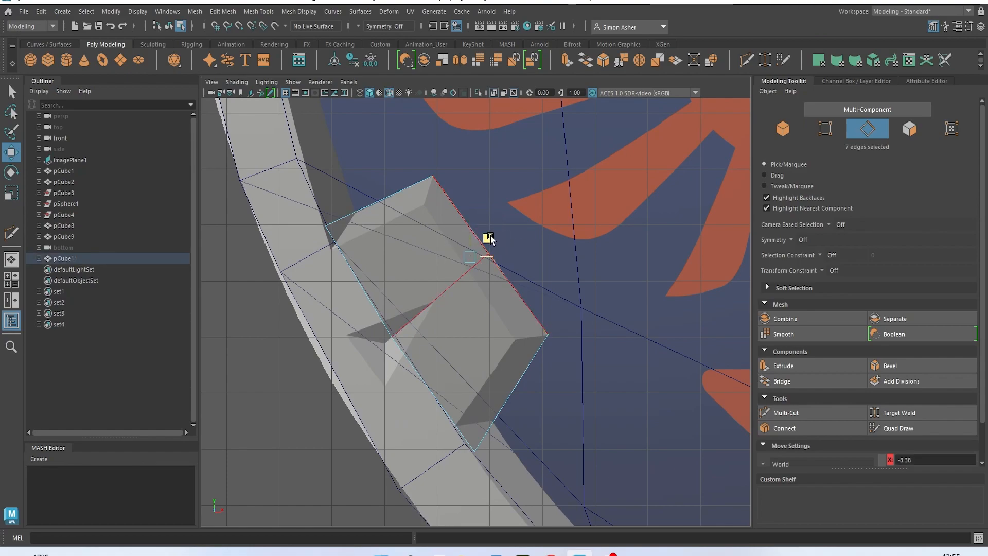
pyautogui.moveTo(486, 239); pyautogui.dragTo(471, 250, button='right')
pyautogui.moveTo(498, 264); pyautogui.dragTo(499, 262)
pyautogui.moveTo(430, 227); pyautogui.dragTo(393, 206, button='right')
pyautogui.click(393, 206)
pyautogui.keyDown('shift'); pyautogui.click(453, 218); pyautogui.keyUp('shift')
pyautogui.keyDown('shift'); pyautogui.click(515, 291); pyautogui.keyUp('shift')
pyautogui.keyDown('shift'); pyautogui.click(534, 362); pyautogui.keyUp('shift')
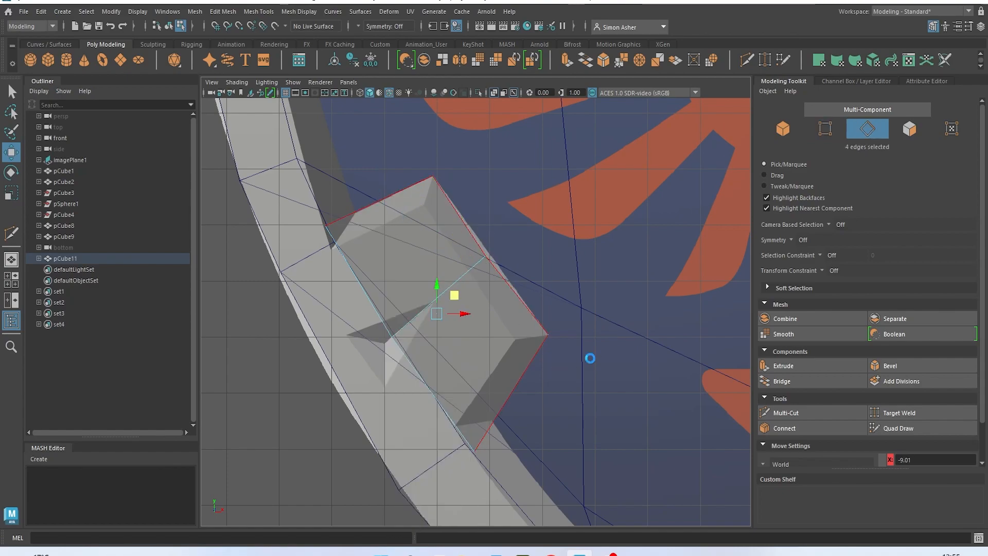
pyautogui.hotkey('ctrl', 'b')
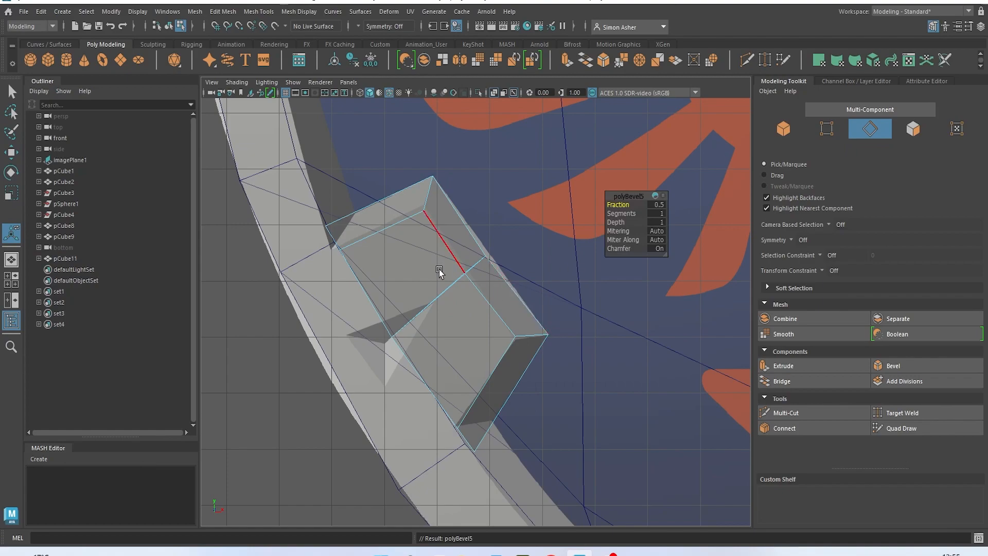
# - Extrude the bracket's two front faces together with an offset of 0.3
pyautogui.moveTo(437, 255); pyautogui.dragTo(416, 282, button='right')
pyautogui.click(455, 337)
pyautogui.keyDown('shift'); pyautogui.click(455, 337); pyautogui.keyUp('shift')
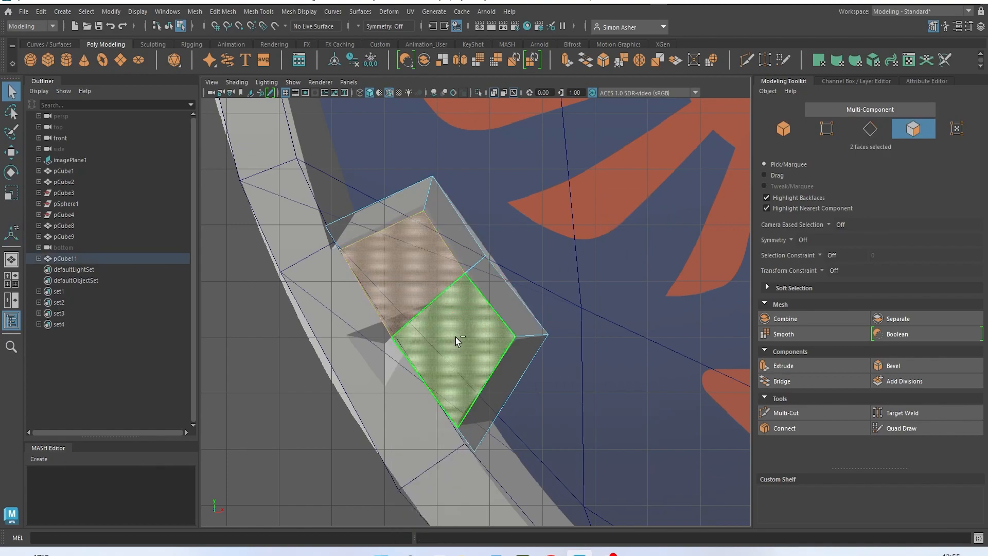
pyautogui.hotkey('ctrl', 'e')
pyautogui.scroll(3, 450, 332)
pyautogui.moveTo(617, 222); pyautogui.dragTo(629, 222)
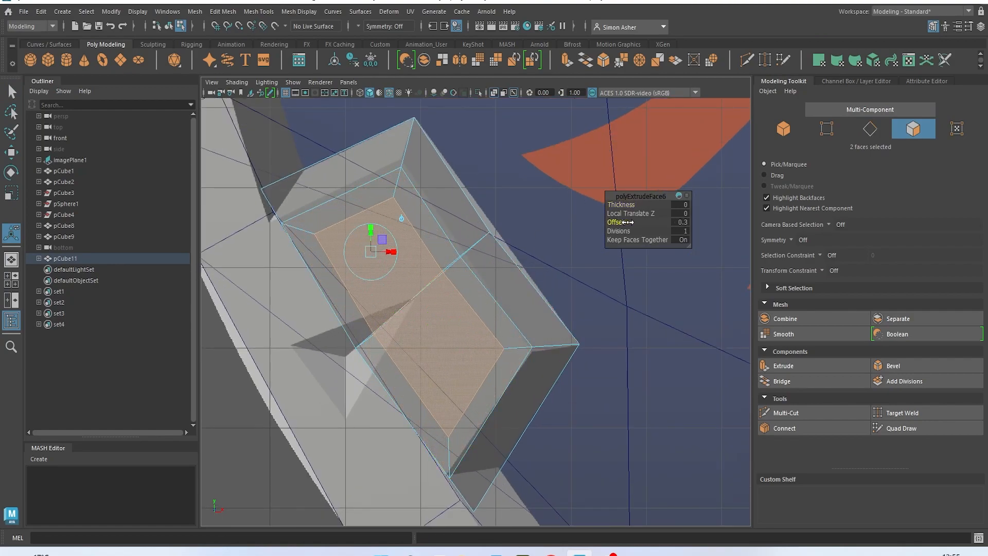
# - Move the inset's upper rim-side corner vertex inward, close to the rim end of the bracket's middle edge
pyautogui.moveTo(436, 234); pyautogui.dragTo(386, 233, button='right')
pyautogui.keyDown('alt'); pyautogui.moveTo(426, 278); pyautogui.dragTo(441, 258, button='middle'); pyautogui.keyUp('alt')
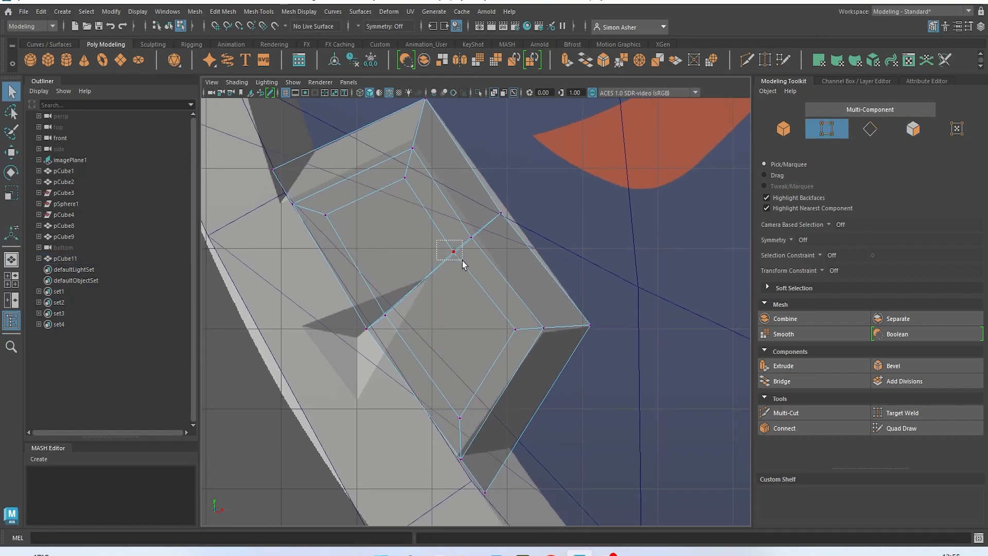
pyautogui.moveTo(436, 240); pyautogui.dragTo(461, 258)
pyautogui.moveTo(473, 234); pyautogui.dragTo(472, 236)
pyautogui.click(328, 214)
pyautogui.moveTo(342, 196); pyautogui.dragTo(393, 270)
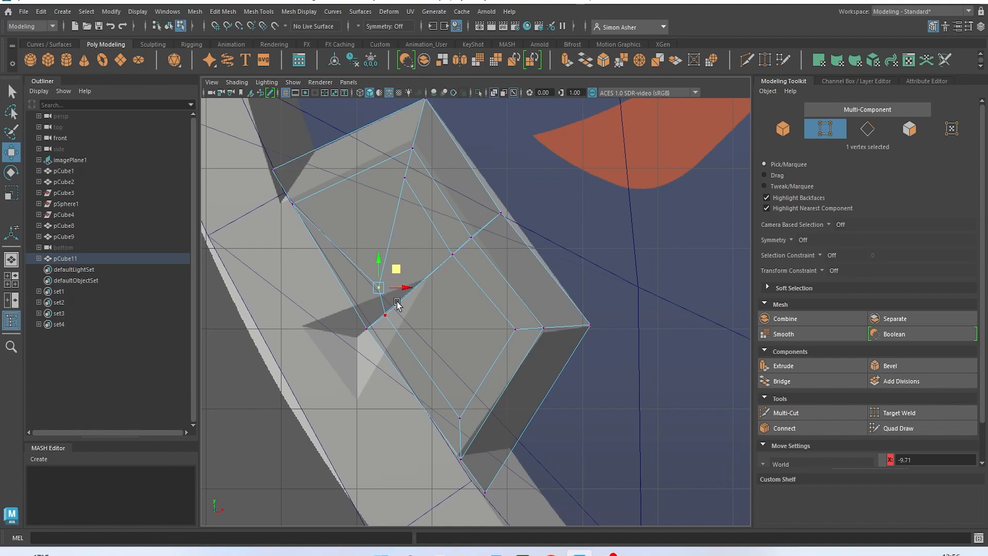
pyautogui.scroll(2, 390, 314)
pyautogui.moveTo(361, 316); pyautogui.dragTo(374, 305)
# - Move the inset's lower, upper and outer corner vertices toward the middle edge to form the narrow pointed recess outline
pyautogui.moveTo(470, 463); pyautogui.dragTo(470, 463)
pyautogui.moveTo(472, 427); pyautogui.dragTo(396, 311)
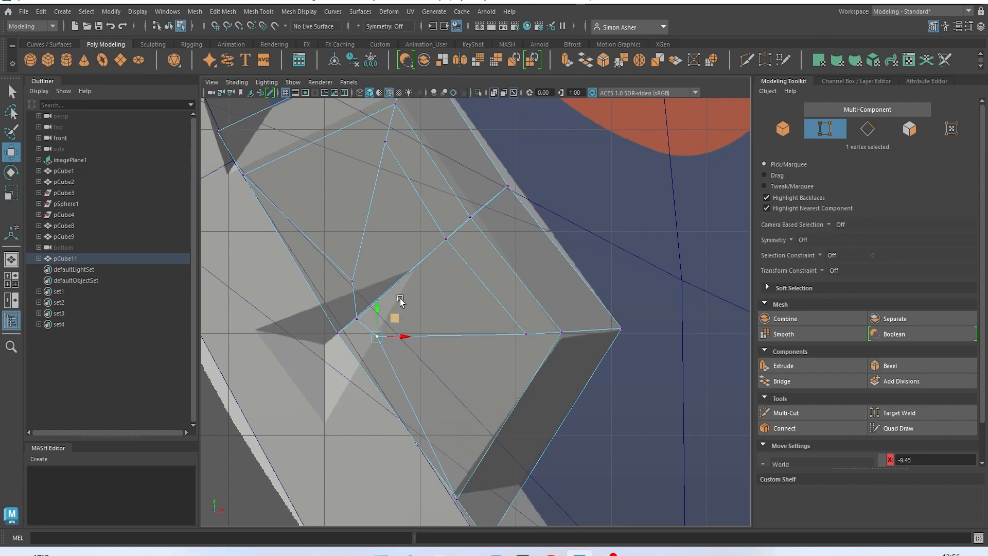
pyautogui.click(386, 142)
pyautogui.moveTo(408, 137); pyautogui.dragTo(420, 246)
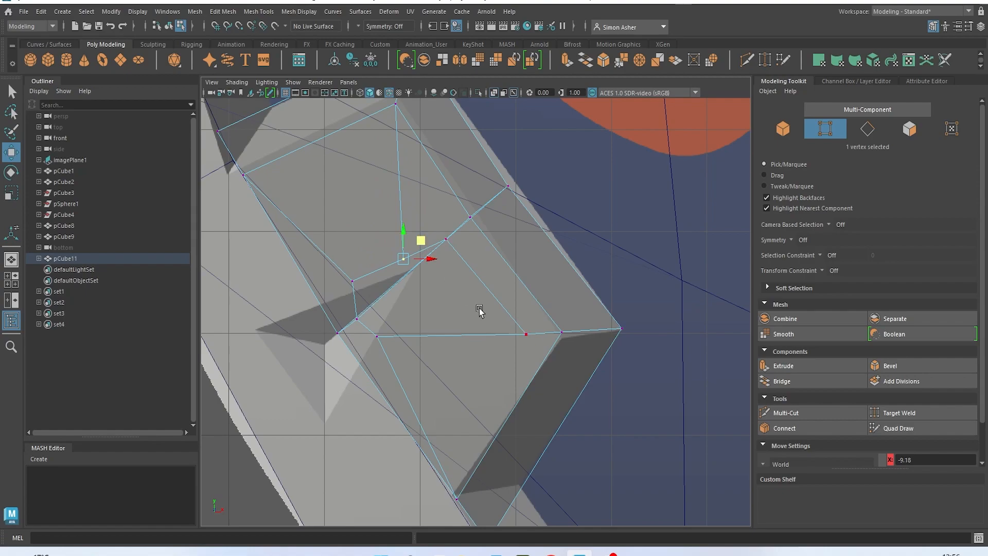
pyautogui.moveTo(526, 349); pyautogui.dragTo(432, 272)
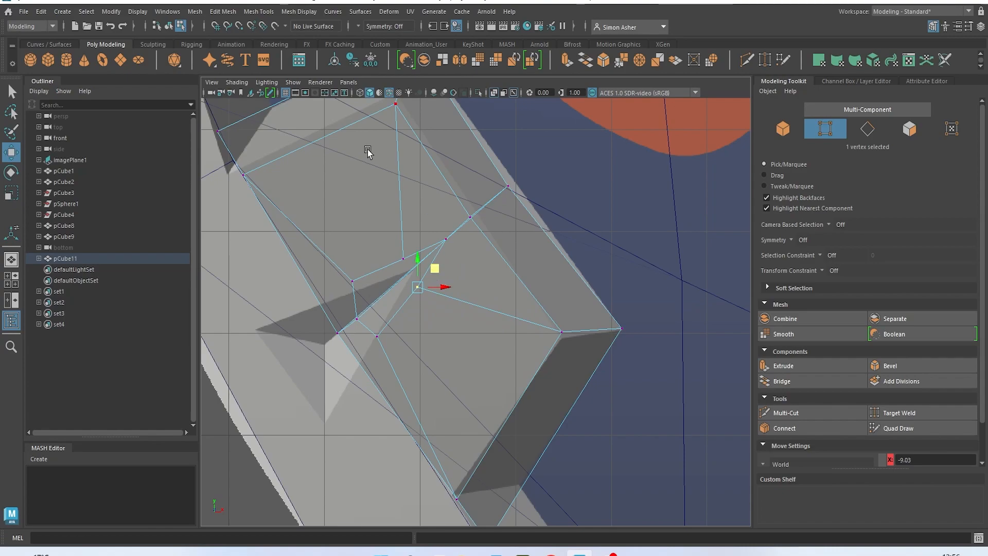
# - Turn off X-ray and extrude the two narrow inset faces into the bracket with a thickness of -0.09
pyautogui.click(233, 93)
pyautogui.click(259, 189)
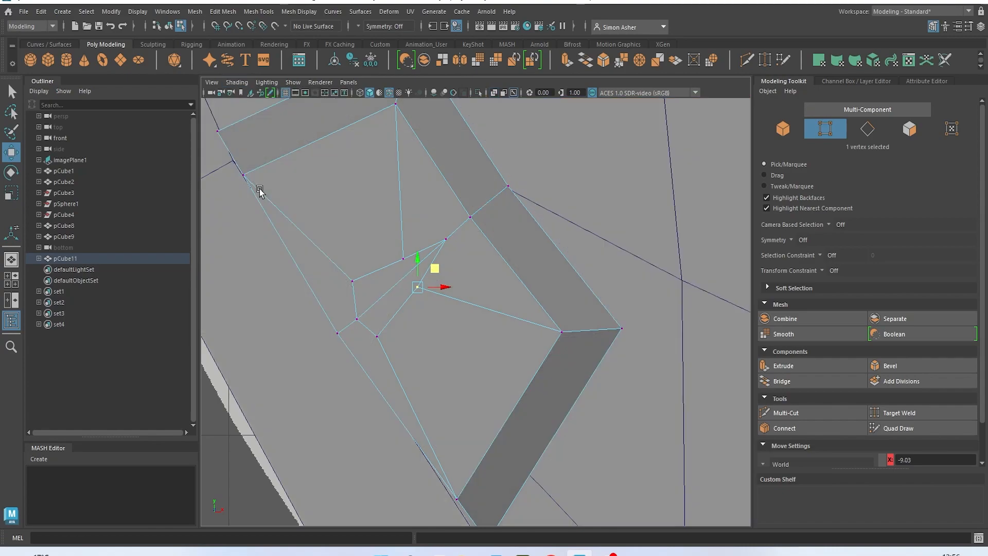
pyautogui.moveTo(389, 223); pyautogui.dragTo(388, 252, button='right')
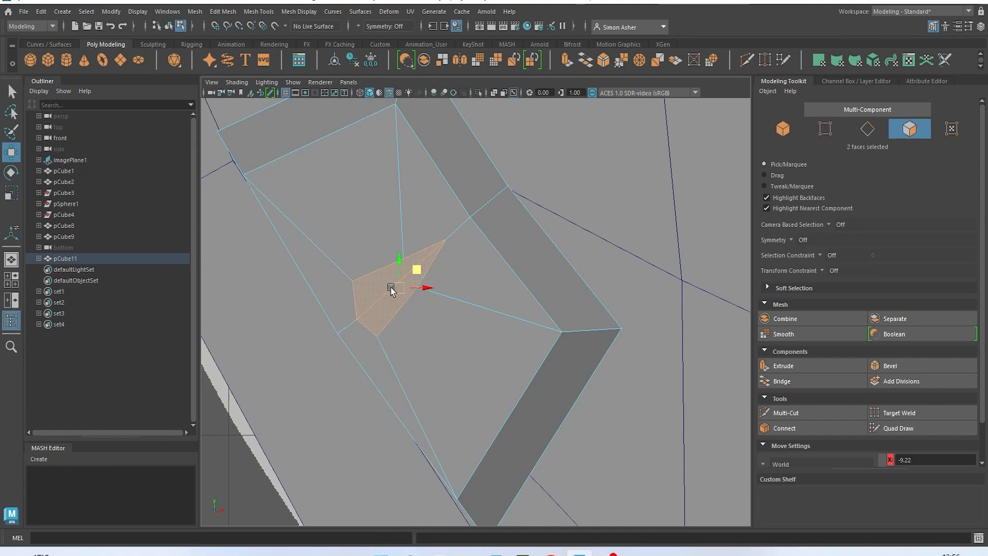
pyautogui.hotkey('ctrl', 'e')
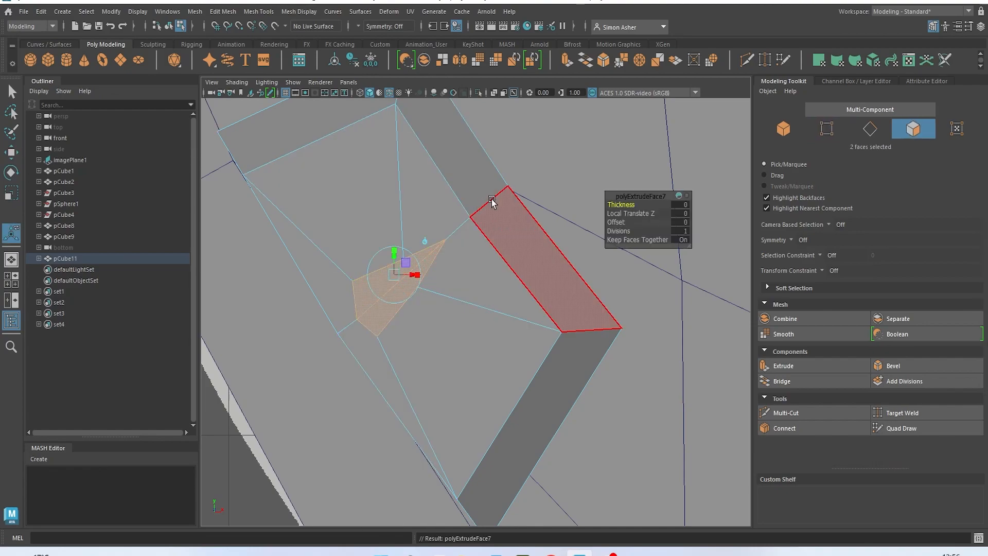
pyautogui.press('space')
pyautogui.moveTo(497, 229); pyautogui.dragTo(495, 211)
pyautogui.keyDown('alt'); pyautogui.moveTo(495, 211); pyautogui.dragTo(431, 301); pyautogui.keyUp('alt')
pyautogui.scroll(5, 445, 274)
pyautogui.scroll(5, 431, 300)
pyautogui.scroll(-6, 431, 301)
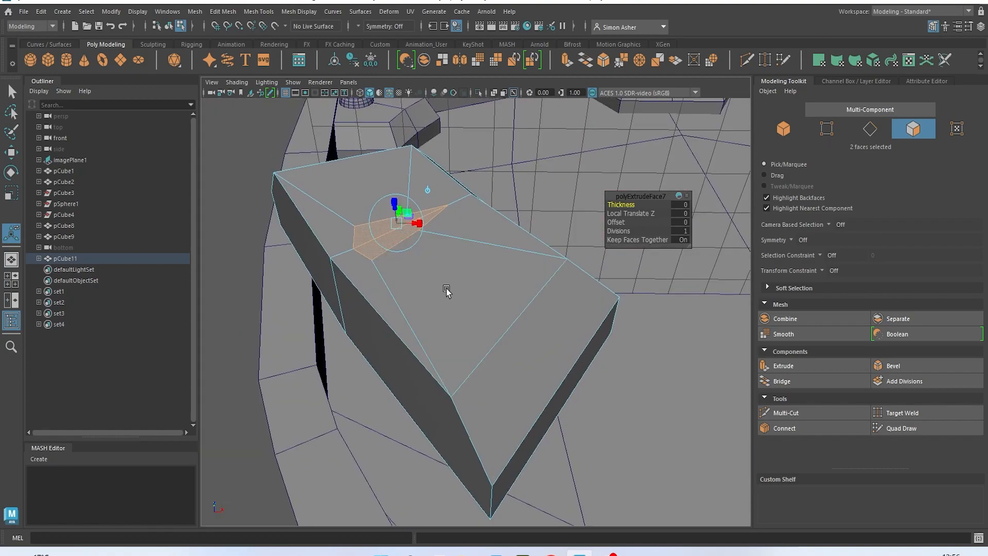
pyautogui.moveTo(623, 204); pyautogui.dragTo(607, 205)
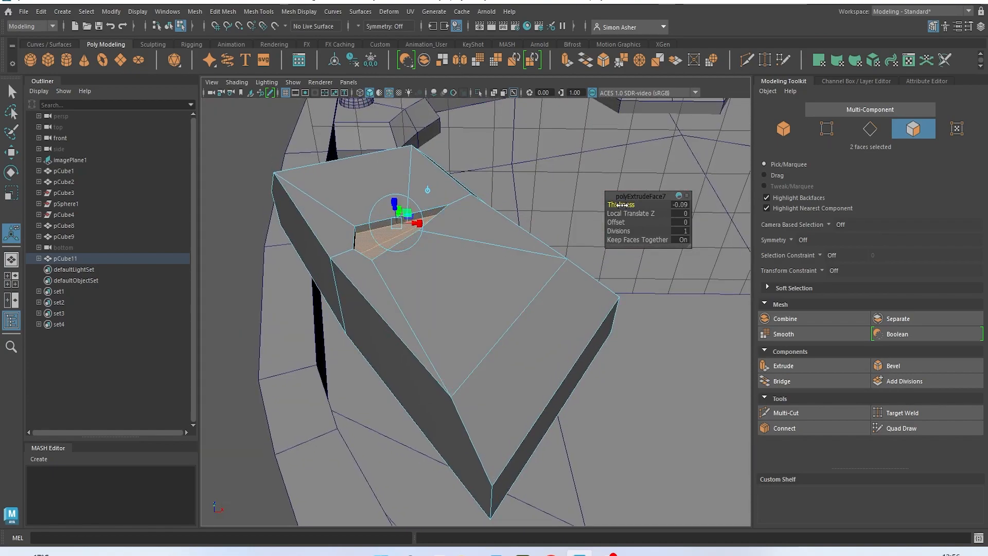
# - Bevel the edge loop around the recess's upper rim and inspect the result in object mode without the wireframe overlay
pyautogui.rightClick(369, 187)
pyautogui.click(370, 157)
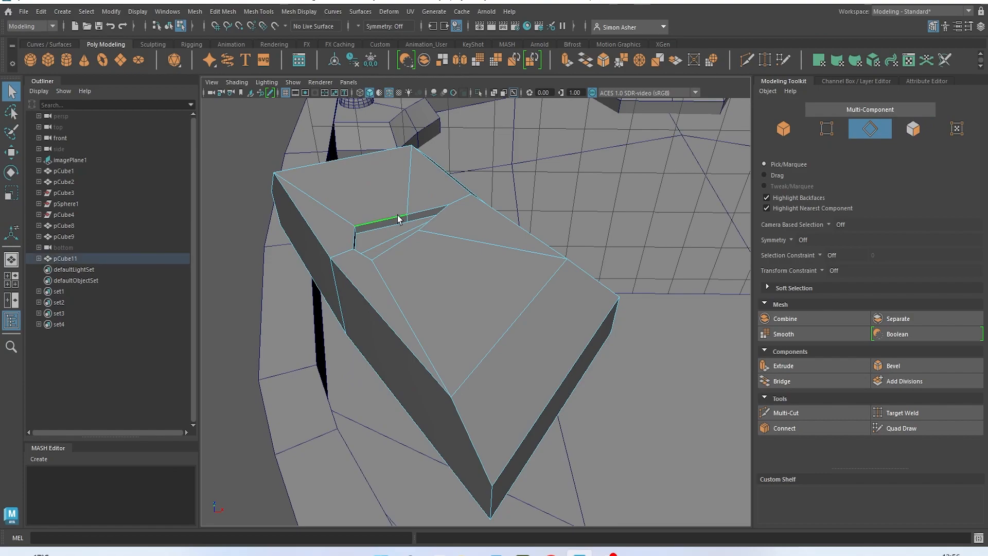
pyautogui.doubleClick(431, 208)
pyautogui.hotkey('ctrl', 'b')
pyautogui.keyDown('alt'); pyautogui.moveTo(416, 187); pyautogui.dragTo(446, 288); pyautogui.keyUp('alt')
pyautogui.keyDown('alt'); pyautogui.moveTo(446, 288); pyautogui.dragTo(451, 195, button='middle'); pyautogui.keyUp('alt')
pyautogui.keyDown('alt'); pyautogui.moveTo(451, 196); pyautogui.dragTo(435, 229); pyautogui.keyUp('alt')
pyautogui.moveTo(227, 187); pyautogui.dragTo(233, 182, button='right')
pyautogui.keyDown('alt'); pyautogui.moveTo(234, 182); pyautogui.dragTo(432, 255); pyautogui.keyUp('alt')
pyautogui.scroll(5, 434, 242)
pyautogui.keyDown('alt'); pyautogui.moveTo(435, 234); pyautogui.dragTo(469, 188, button='middle'); pyautogui.keyUp('alt')
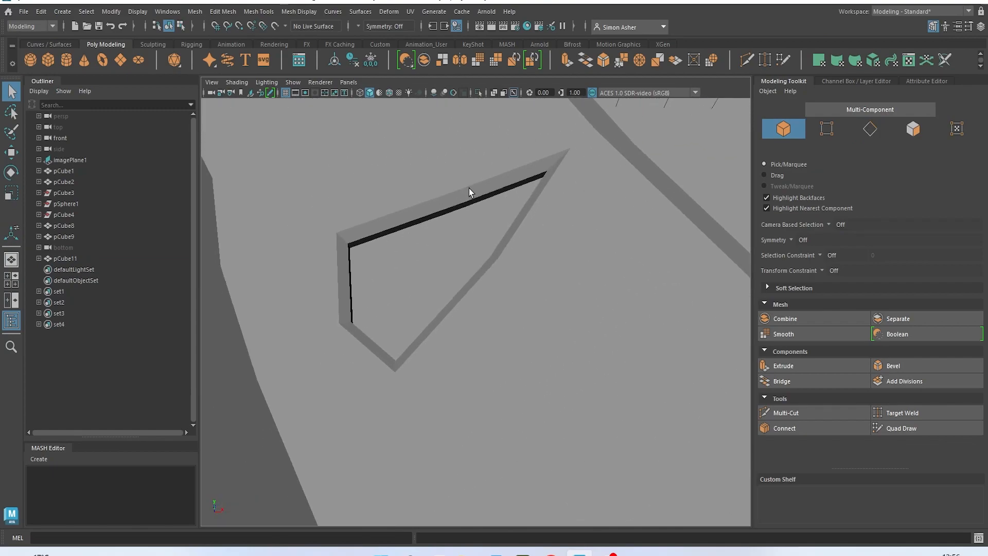
pyautogui.scroll(-5, 468, 189)
# - Select the two flat back faces of the small side bracket
pyautogui.press('space')
pyautogui.keyDown('alt'); pyautogui.moveTo(458, 194); pyautogui.dragTo(354, 163); pyautogui.keyUp('alt')
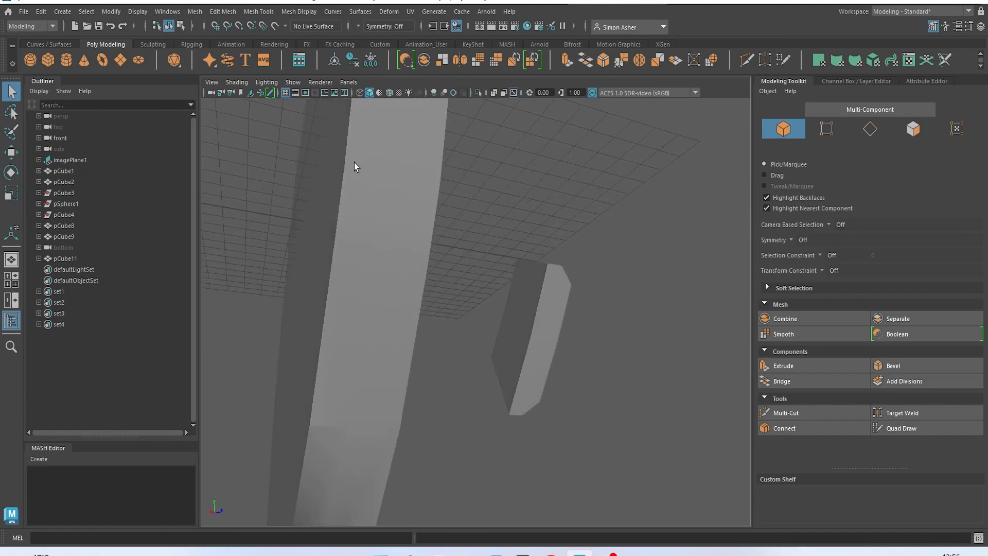
pyautogui.click(519, 309)
pyautogui.moveTo(520, 234); pyautogui.dragTo(518, 271, button='right')
pyautogui.click(519, 326)
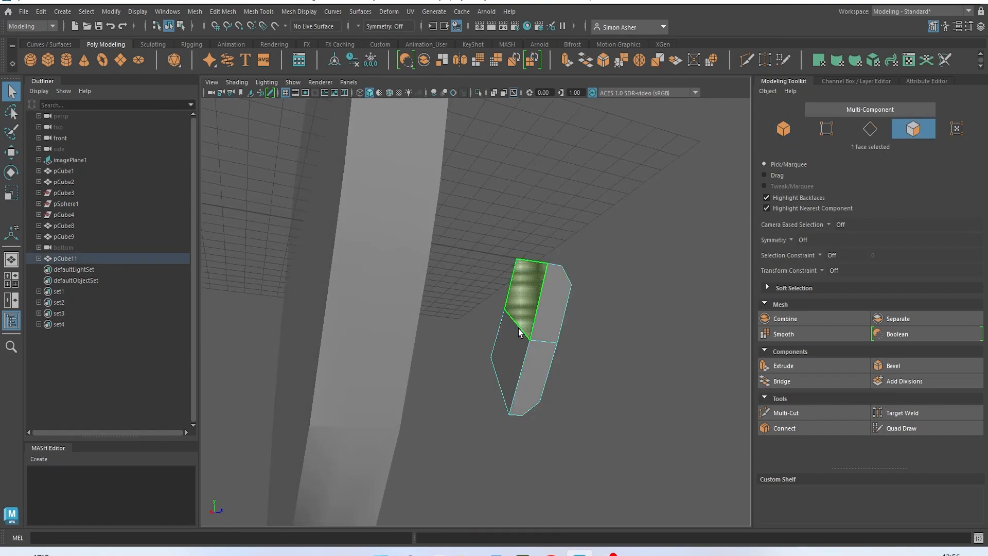
pyautogui.keyDown('shift'); pyautogui.click(512, 361); pyautogui.keyUp('shift')
pyautogui.keyDown('alt'); pyautogui.moveTo(515, 339); pyautogui.dragTo(369, 257); pyautogui.keyUp('alt')
# - Select the whole bracket and move it along Z down into the shield's surface
pyautogui.moveTo(414, 240); pyautogui.dragTo(445, 224, button='right')
pyautogui.press('w')
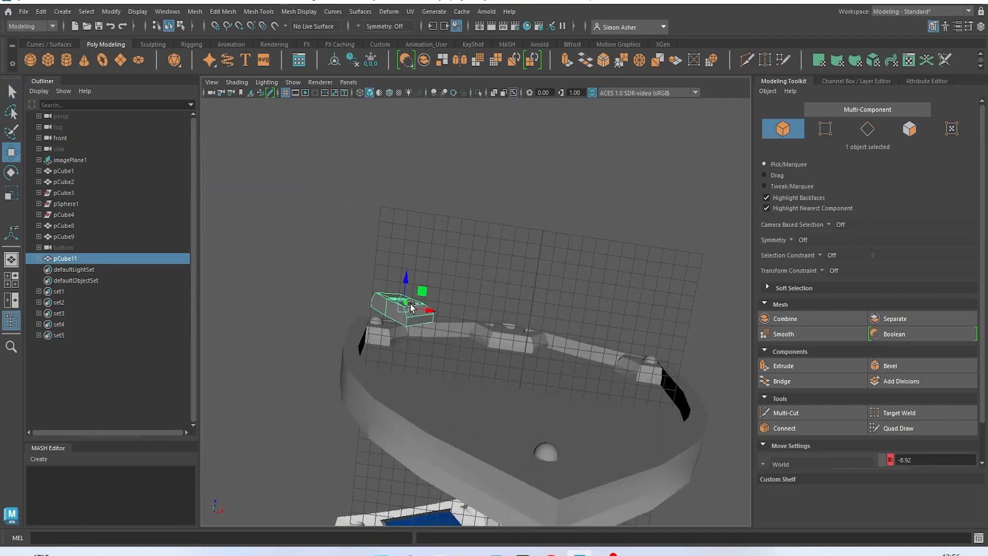
pyautogui.moveTo(409, 276); pyautogui.dragTo(408, 360)
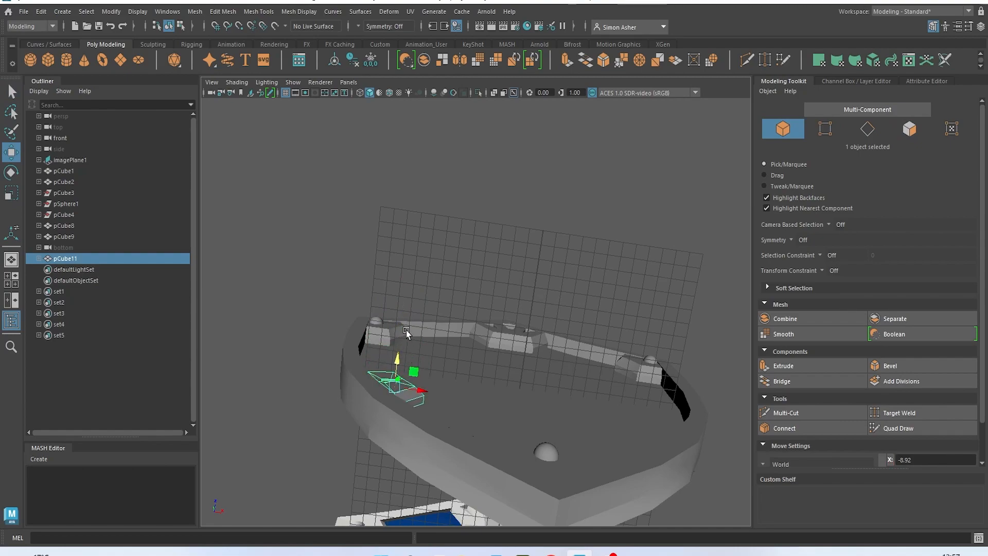
# - Display the bracket and shield rim in the orthographic bottom view with X-ray shading
pyautogui.press('space')
pyautogui.moveTo(389, 265); pyautogui.dragTo(389, 319)
pyautogui.press('space')
pyautogui.moveTo(318, 237); pyautogui.dragTo(343, 241)
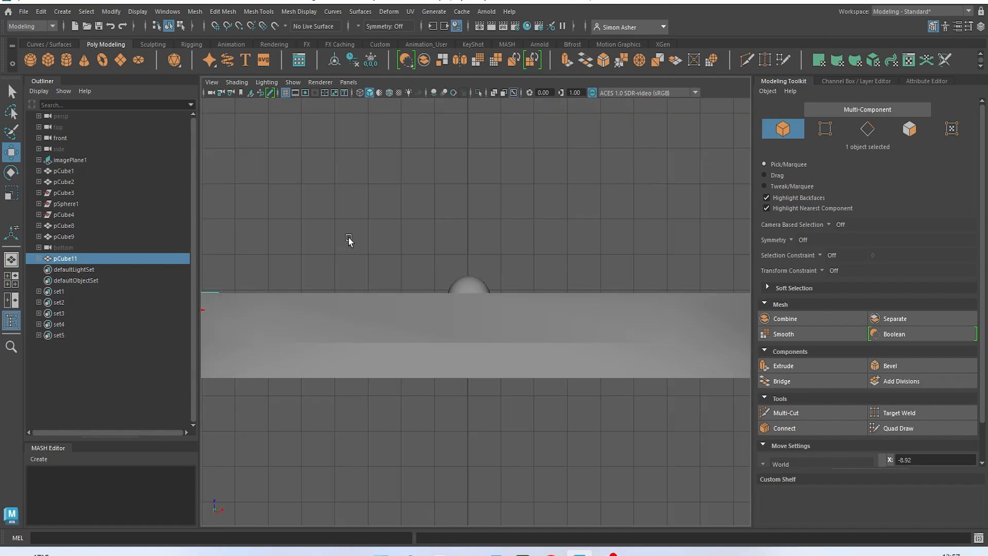
pyautogui.click(243, 84)
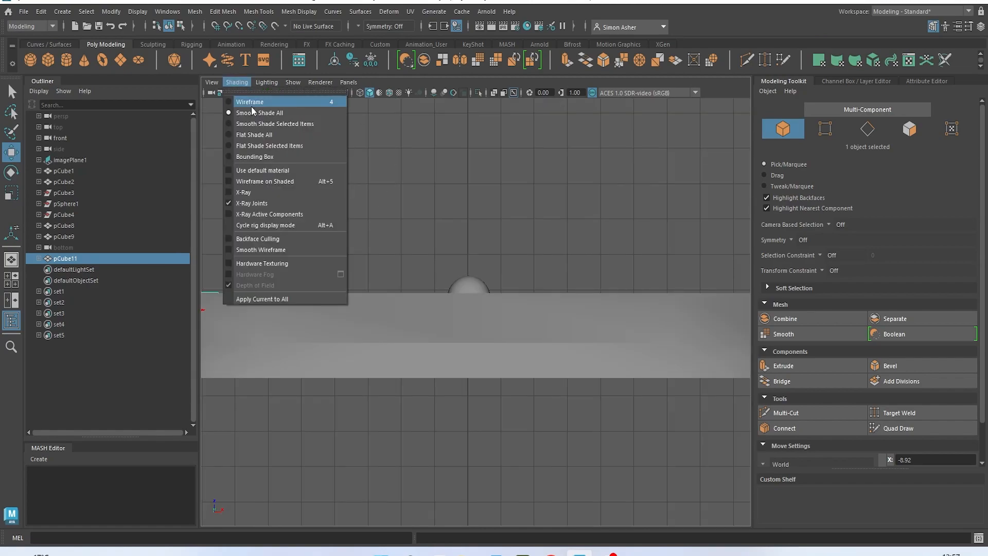
pyautogui.click(271, 192)
pyautogui.keyDown('alt'); pyautogui.moveTo(359, 259); pyautogui.dragTo(525, 236, button='middle'); pyautogui.keyUp('alt')
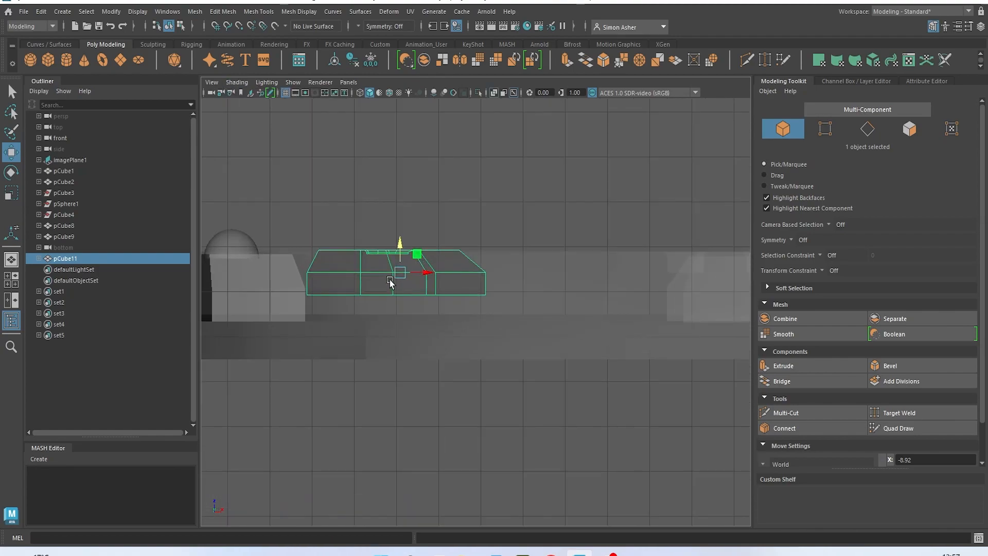
pyautogui.moveTo(390, 277); pyautogui.dragTo(311, 251, button='right')
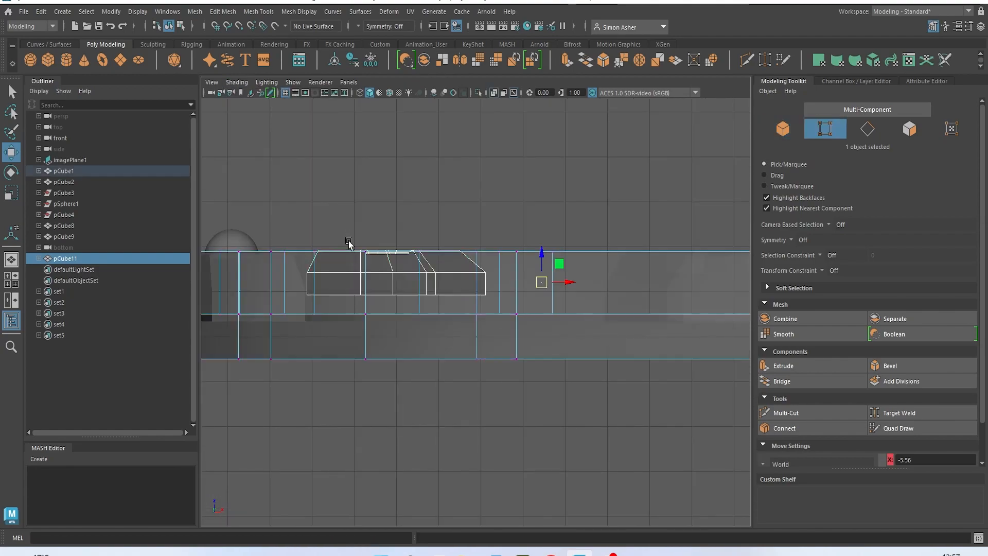
pyautogui.moveTo(291, 272); pyautogui.dragTo(505, 309)
pyautogui.press('F8')
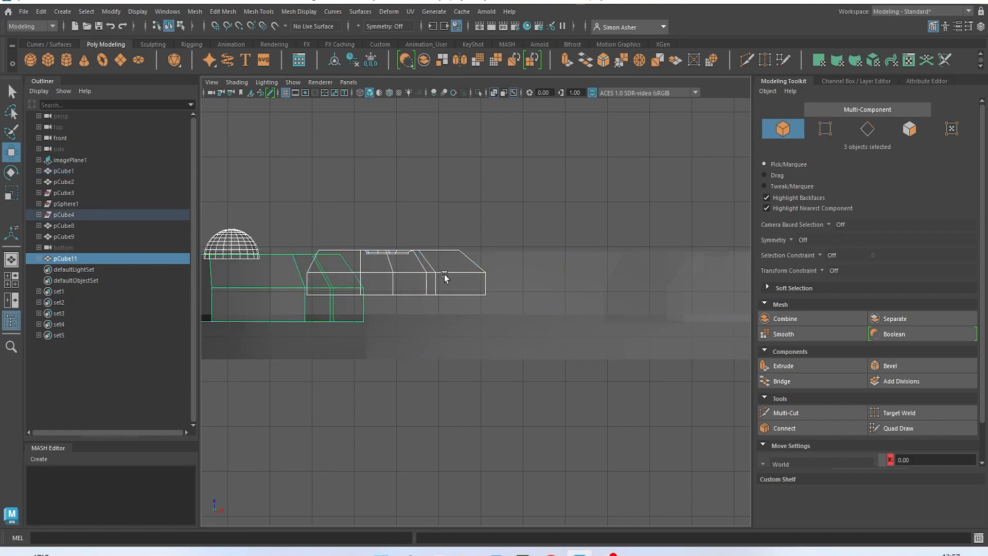
pyautogui.click(425, 271)
pyautogui.press('f')
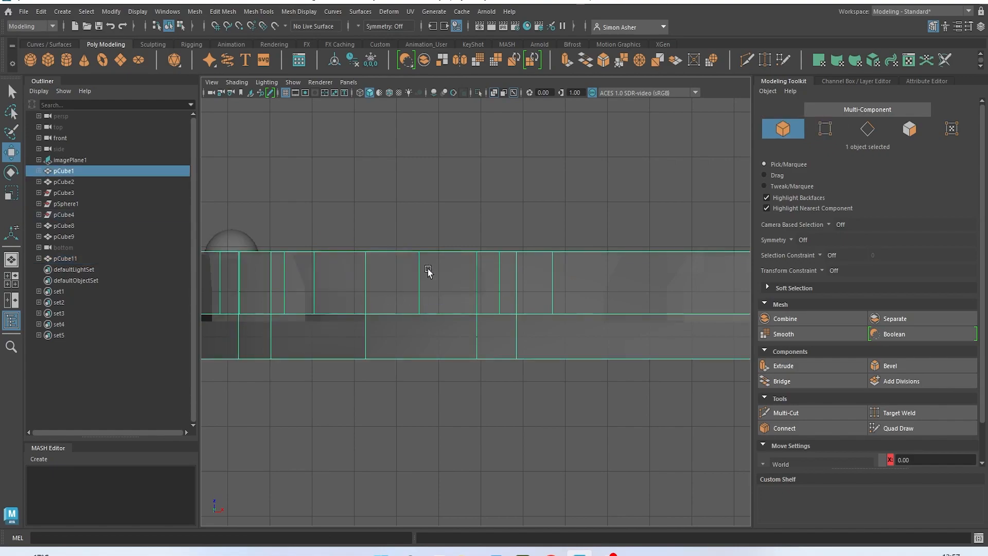
pyautogui.click(62, 235)
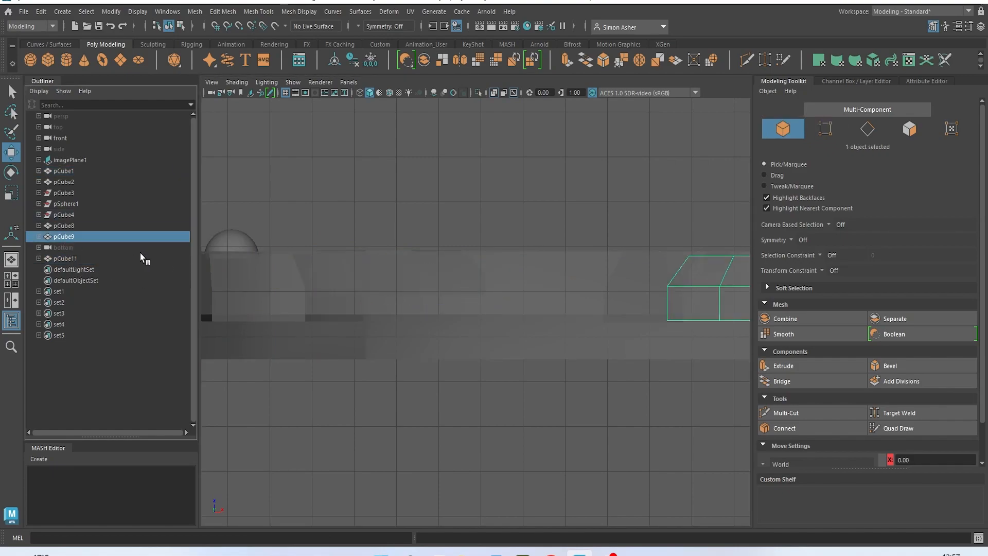
pyautogui.click(67, 258)
pyautogui.moveTo(361, 273); pyautogui.dragTo(315, 235, button='right')
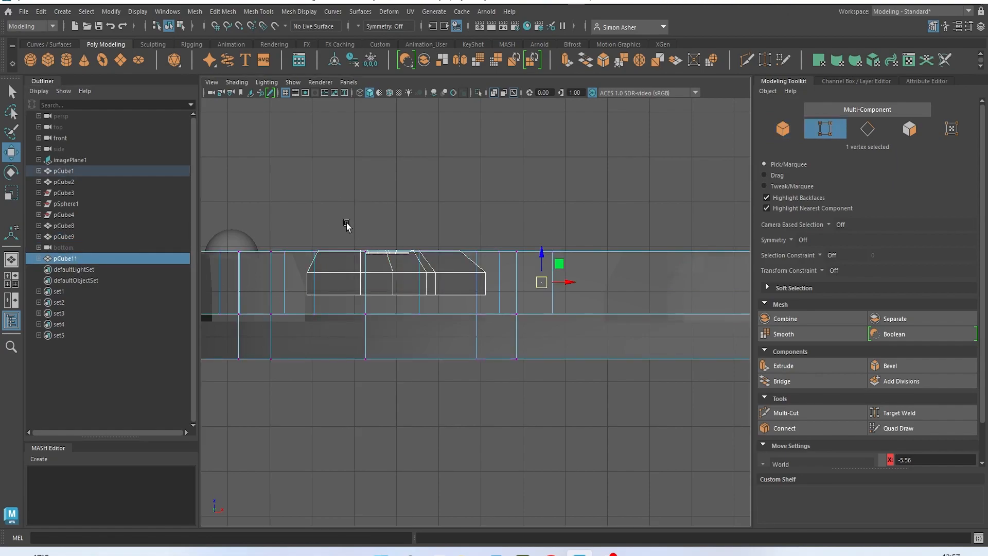
pyautogui.scroll(6, 341, 255)
pyautogui.keyDown('alt'); pyautogui.moveTo(341, 255); pyautogui.dragTo(559, 362); pyautogui.keyUp('alt')
pyautogui.scroll(5, 417, 314)
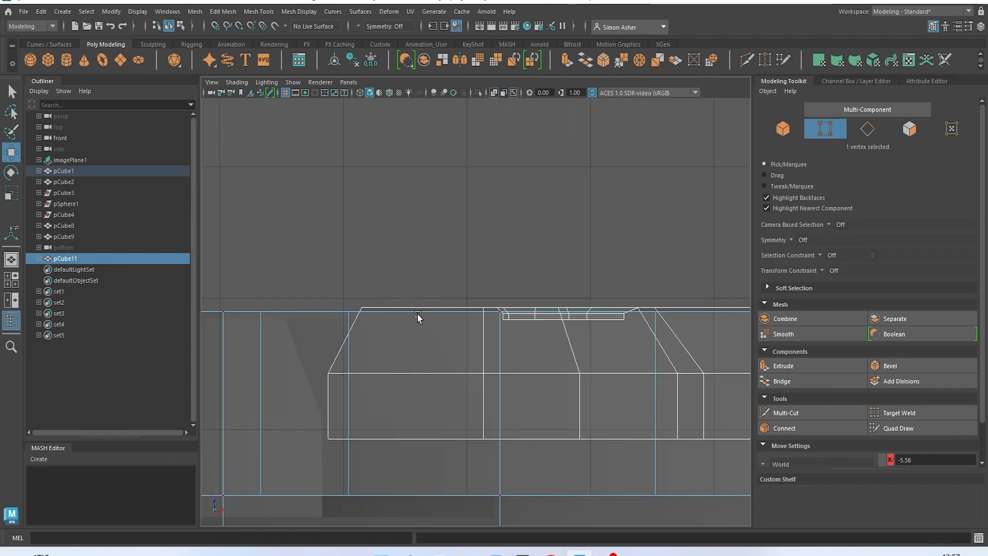
pyautogui.scroll(3, 417, 315)
# - Lower the side bracket's base vertices toward the shield's inner surface and move its bottommost row back up slightly
pyautogui.press('F8')
pyautogui.moveTo(387, 234); pyautogui.dragTo(346, 232, button='right')
pyautogui.scroll(-5, 348, 258)
pyautogui.scroll(5, 408, 308)
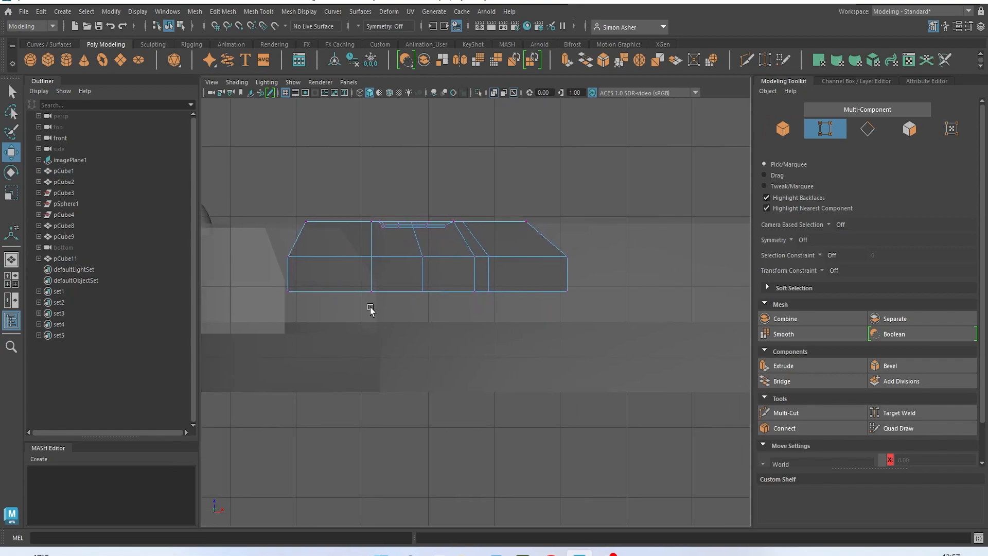
pyautogui.moveTo(276, 249); pyautogui.dragTo(586, 314)
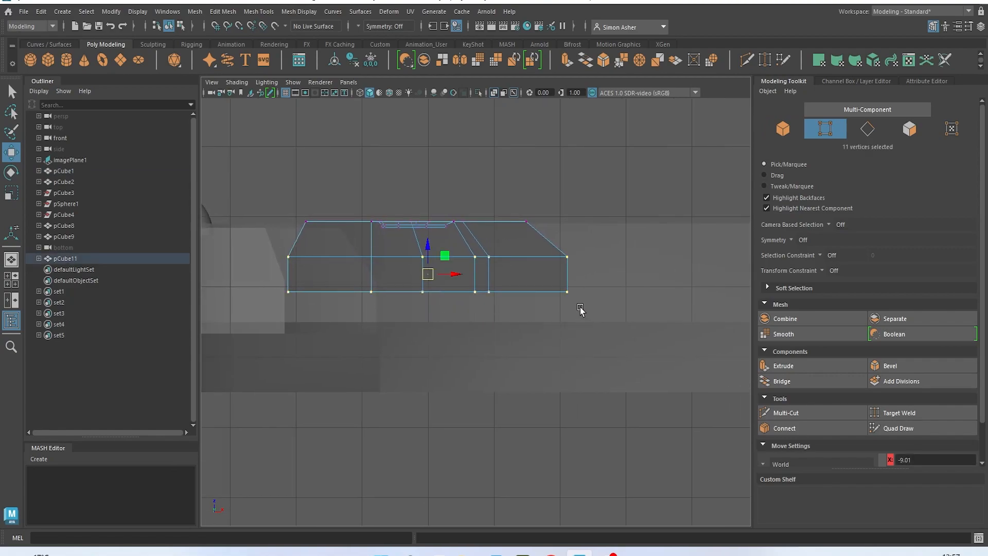
pyautogui.moveTo(430, 248); pyautogui.dragTo(429, 278)
pyautogui.moveTo(273, 275); pyautogui.dragTo(572, 298)
pyautogui.moveTo(430, 260); pyautogui.dragTo(428, 247)
# - Display the shield from the front in the perspective view with X-ray shading turned off
pyautogui.press('space')
pyautogui.moveTo(429, 138); pyautogui.dragTo(428, 126)
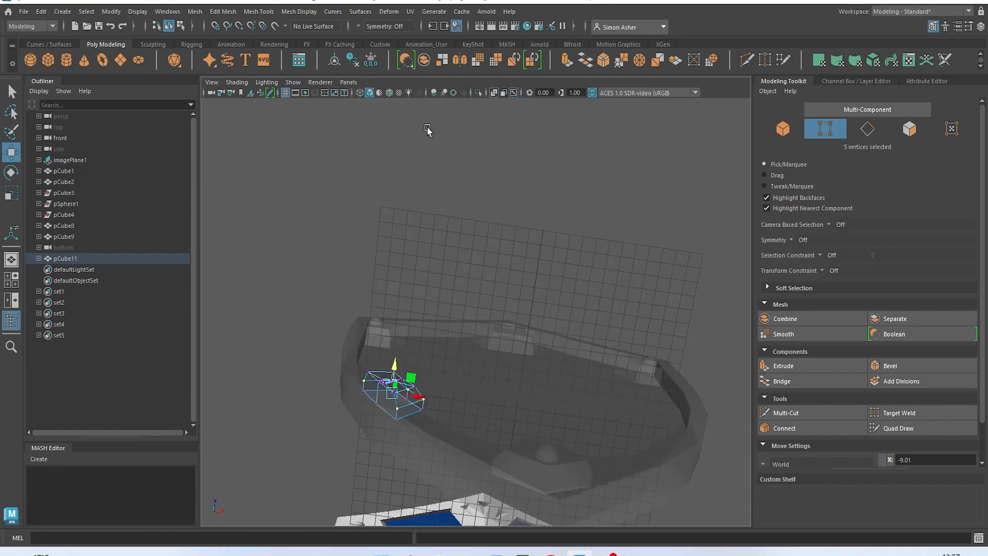
pyautogui.press('space')
pyautogui.moveTo(459, 189); pyautogui.dragTo(460, 180)
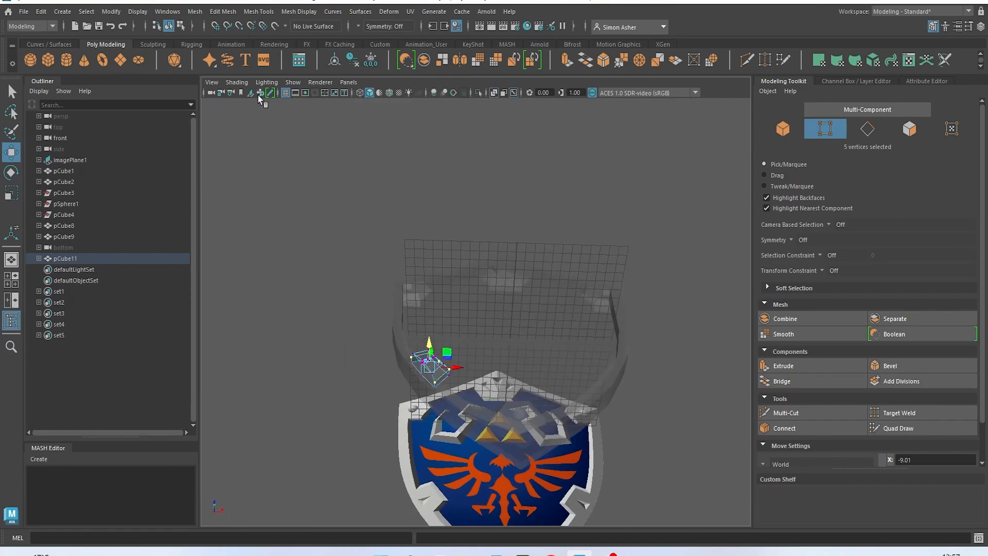
pyautogui.click(237, 82)
pyautogui.click(282, 192)
pyautogui.keyDown('alt'); pyautogui.moveTo(356, 201); pyautogui.dragTo(355, 242); pyautogui.keyUp('alt')
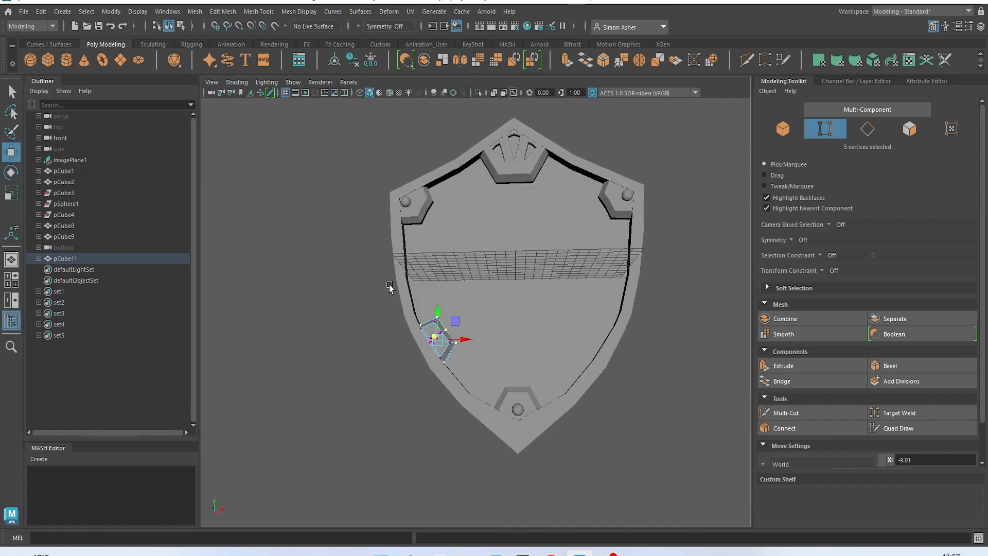
# - Return the side bracket to object mode and save the scene
pyautogui.scroll(3, 353, 286)
pyautogui.moveTo(303, 234); pyautogui.dragTo(319, 272, button='right')
pyautogui.moveTo(335, 222); pyautogui.dragTo(335, 220, button='right')
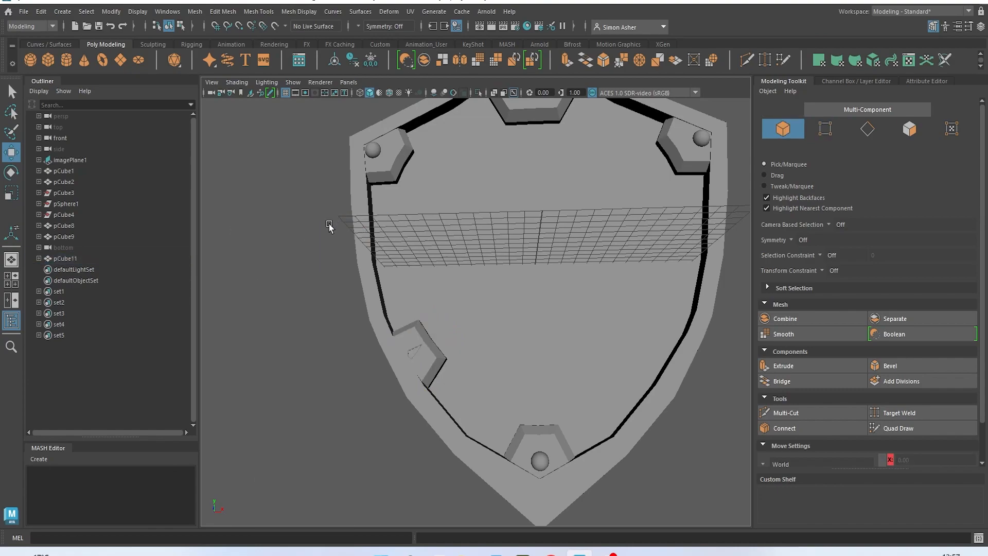
pyautogui.keyDown('alt'); pyautogui.moveTo(330, 195); pyautogui.dragTo(355, 270); pyautogui.keyUp('alt')
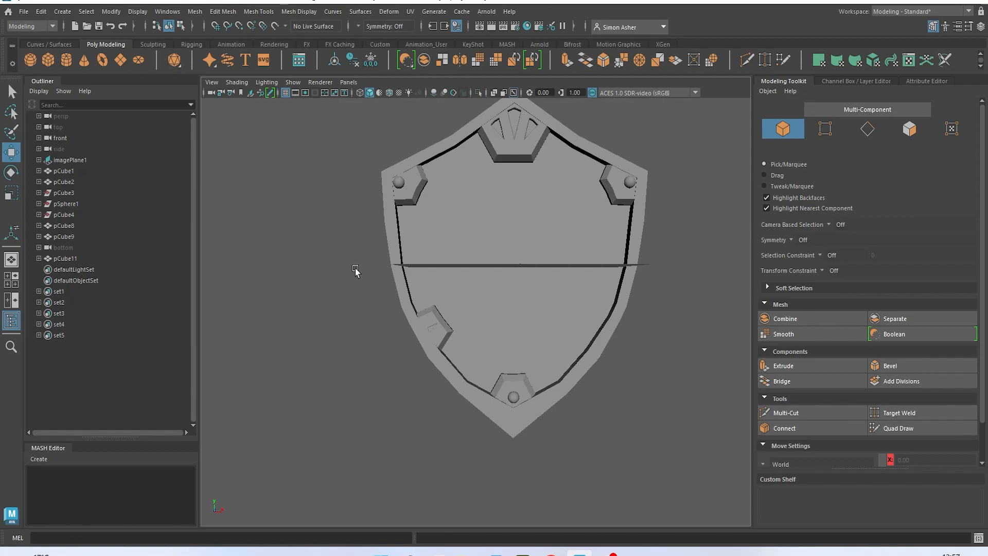
pyautogui.click(25, 12)
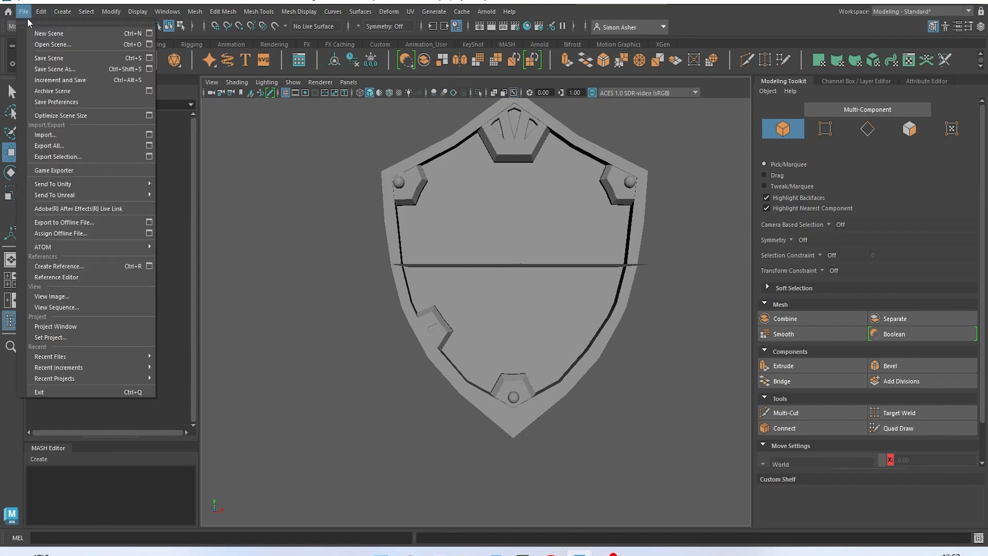
pyautogui.click(66, 57)
# - Mirror the small side bracket along X across the shield's vertical centreline to the opposite rim
pyautogui.scroll(3, 404, 271)
pyautogui.click(420, 329)
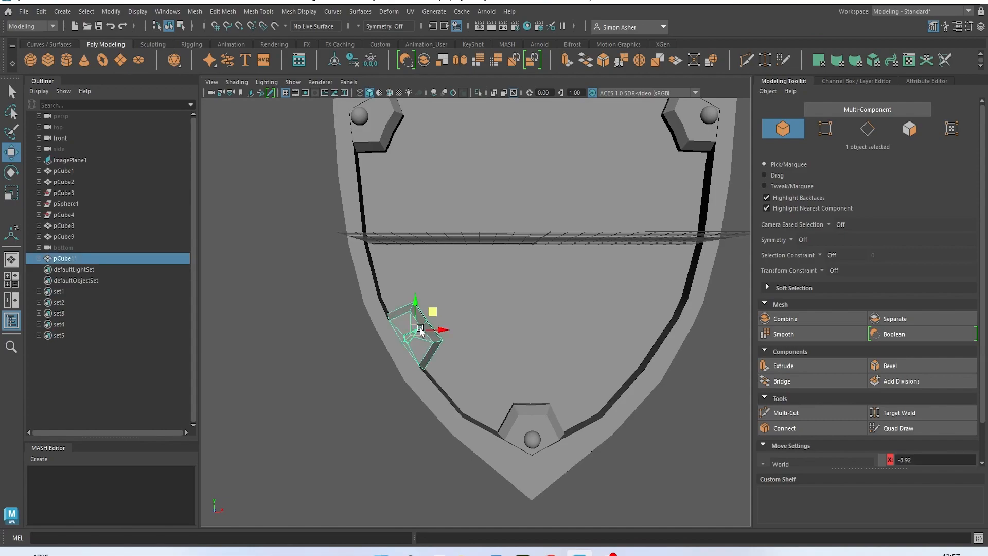
pyautogui.scroll(-3, 419, 331)
pyautogui.keyDown('shift'); pyautogui.rightClick(300, 226); pyautogui.keyUp('shift')
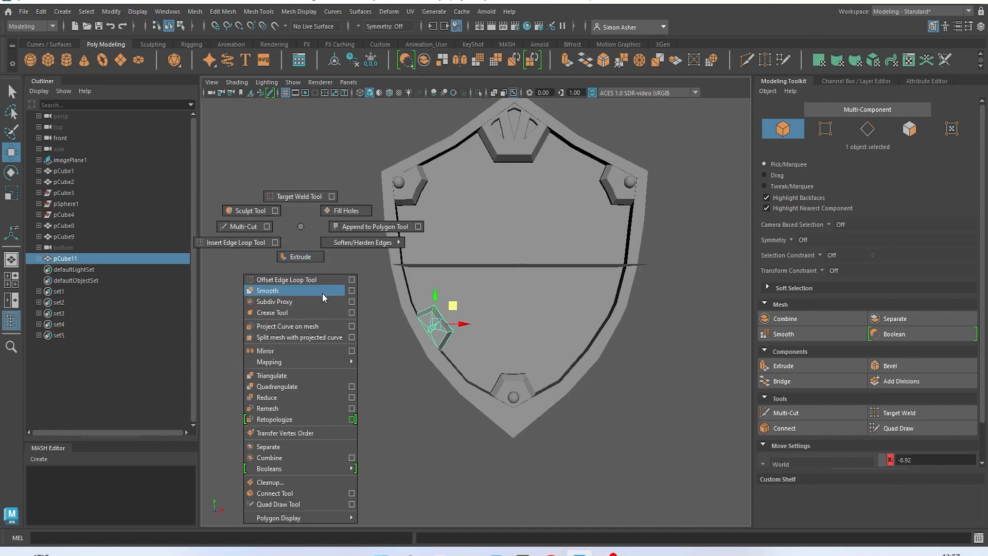
pyautogui.click(304, 349)
pyautogui.keyDown('alt'); pyautogui.moveTo(355, 280); pyautogui.dragTo(281, 288, button='middle'); pyautogui.keyUp('alt')
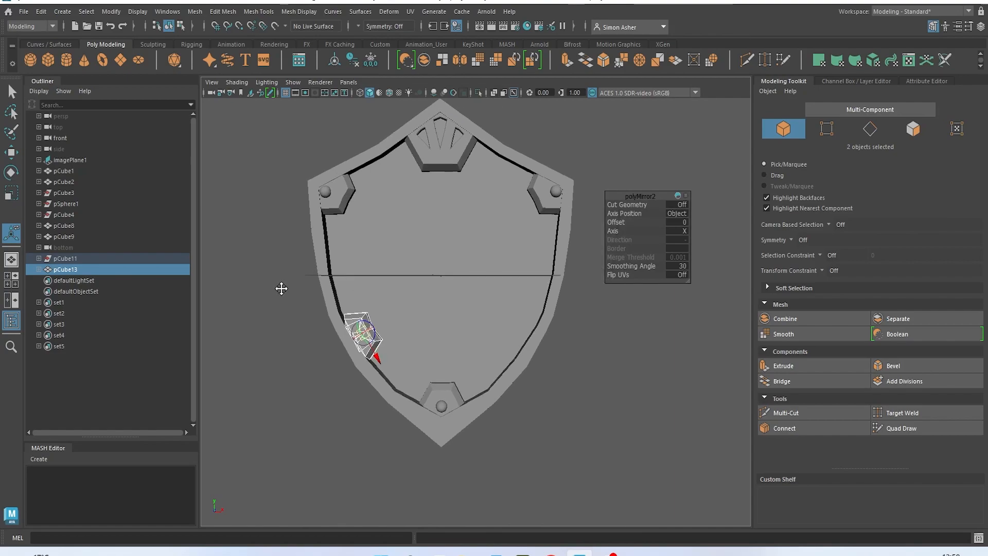
pyautogui.click(693, 219)
pyautogui.click(720, 241)
pyautogui.click(632, 359)
# - Display the shield over the reference image in the orthographic front view with X-ray shading and wireframe on shaded
pyautogui.keyDown('alt'); pyautogui.moveTo(615, 342); pyautogui.dragTo(395, 292); pyautogui.keyUp('alt')
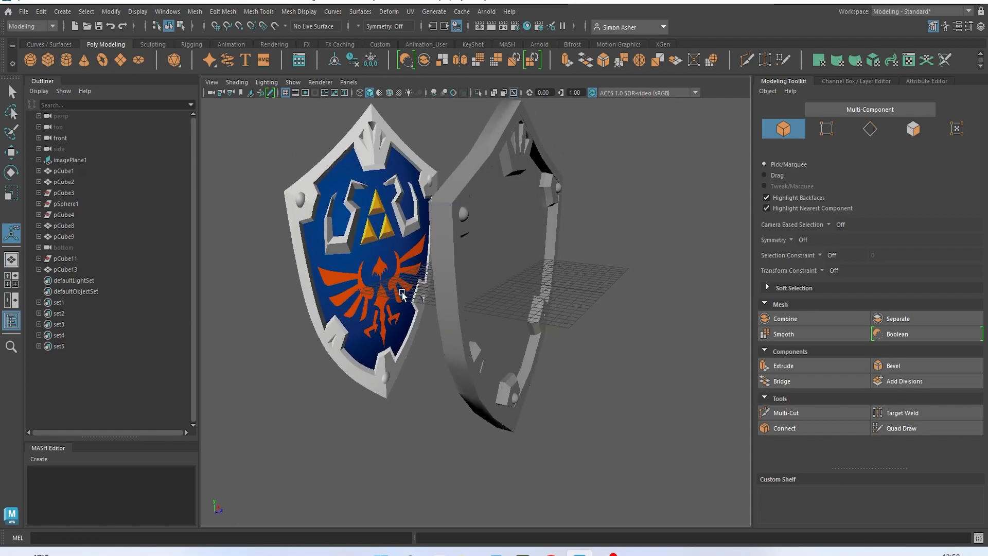
pyautogui.keyDown('alt'); pyautogui.moveTo(387, 269); pyautogui.dragTo(388, 221); pyautogui.keyUp('alt')
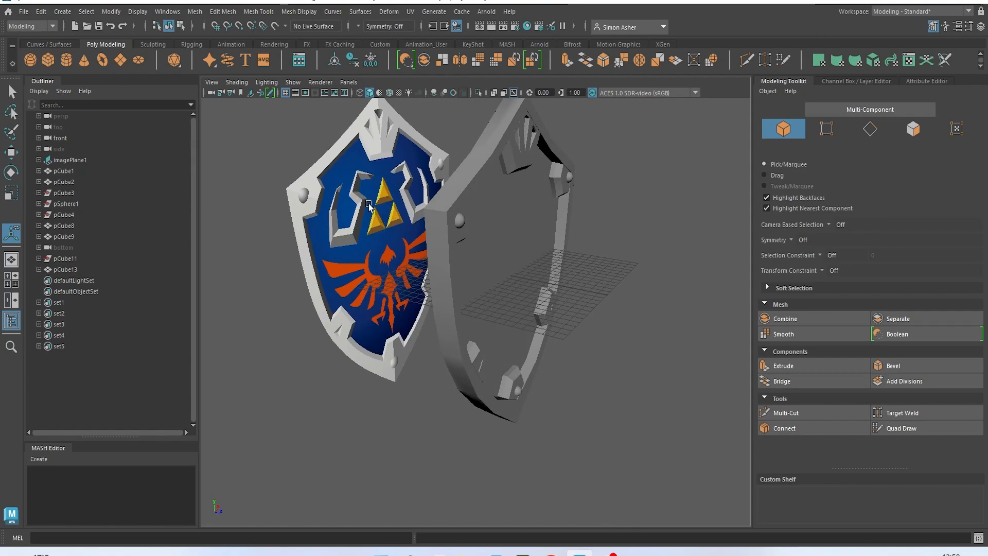
pyautogui.press('space')
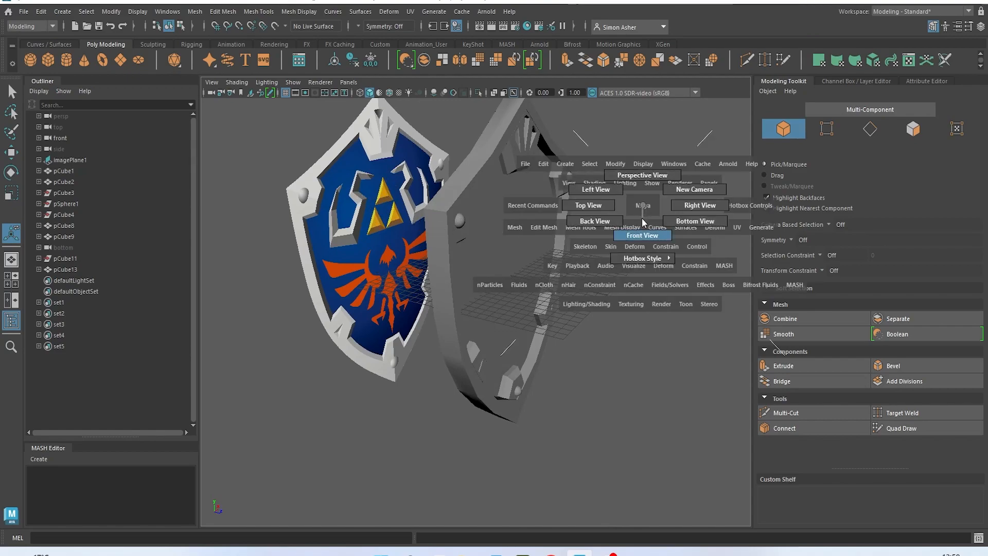
pyautogui.click(643, 226)
pyautogui.scroll(-3, 452, 173)
pyautogui.keyDown('alt'); pyautogui.moveTo(487, 172); pyautogui.dragTo(429, 203, button='middle'); pyautogui.keyUp('alt')
pyautogui.scroll(-1, 438, 226)
pyautogui.click(237, 82)
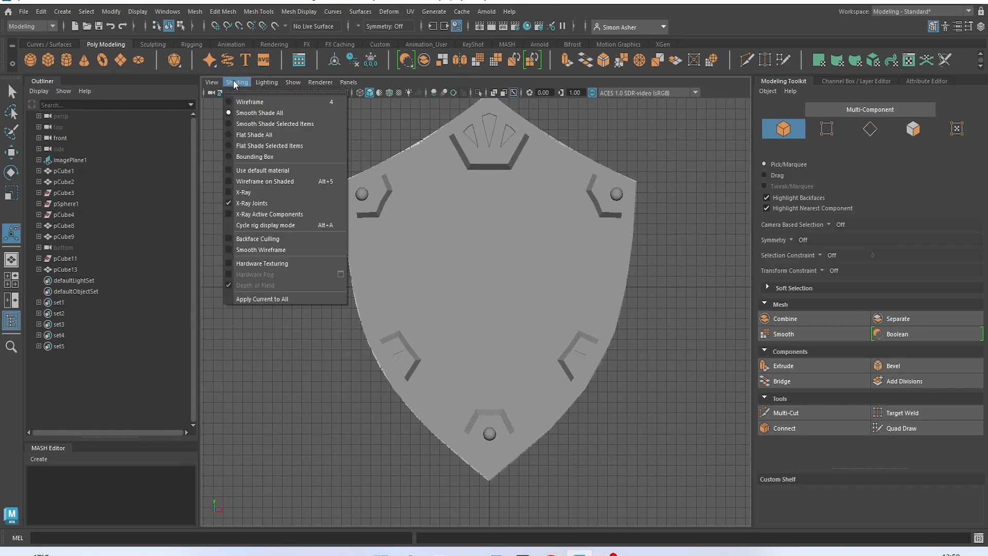
pyautogui.click(256, 193)
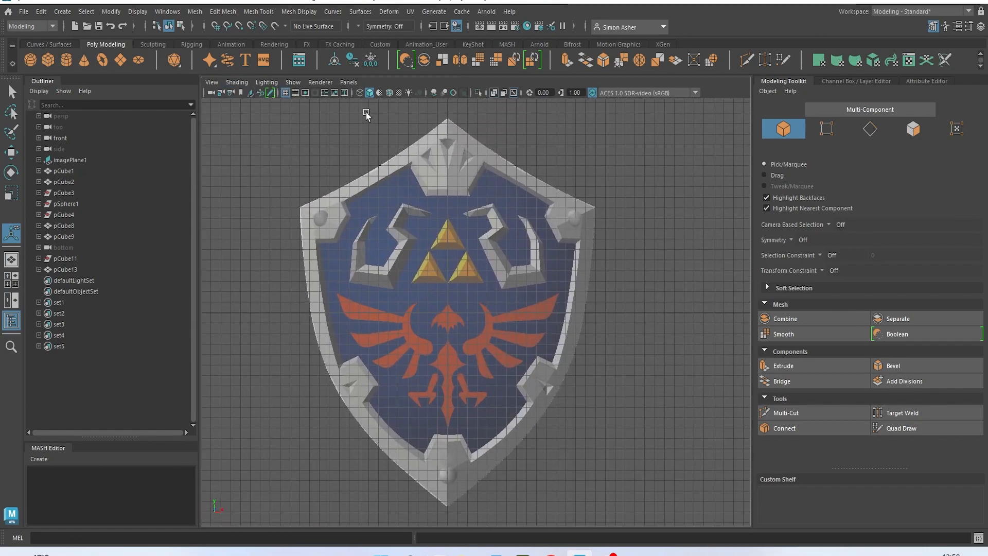
pyautogui.click(391, 93)
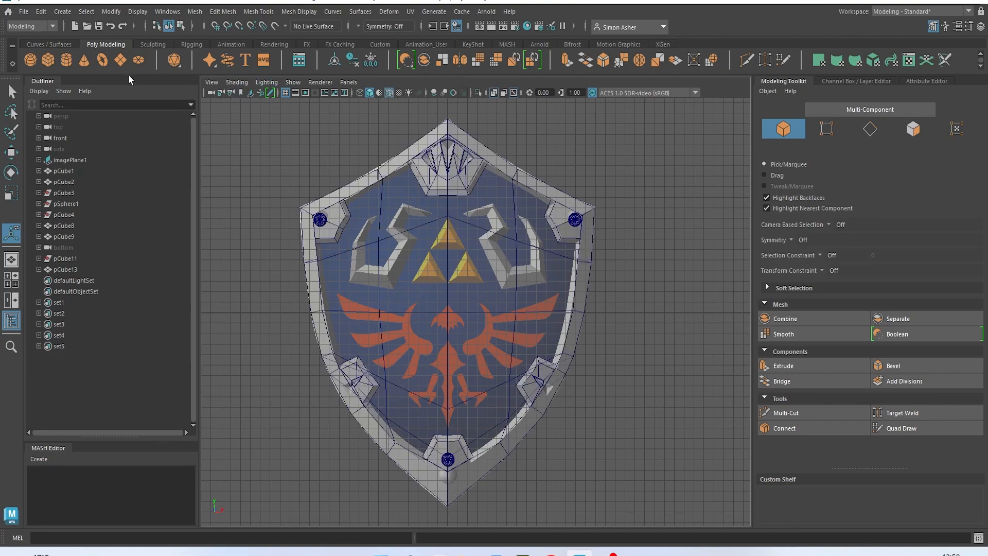
# - Create a polygon cylinder at the shield's centre and rotate it so its circular cap faces the front view
pyautogui.click(67, 62)
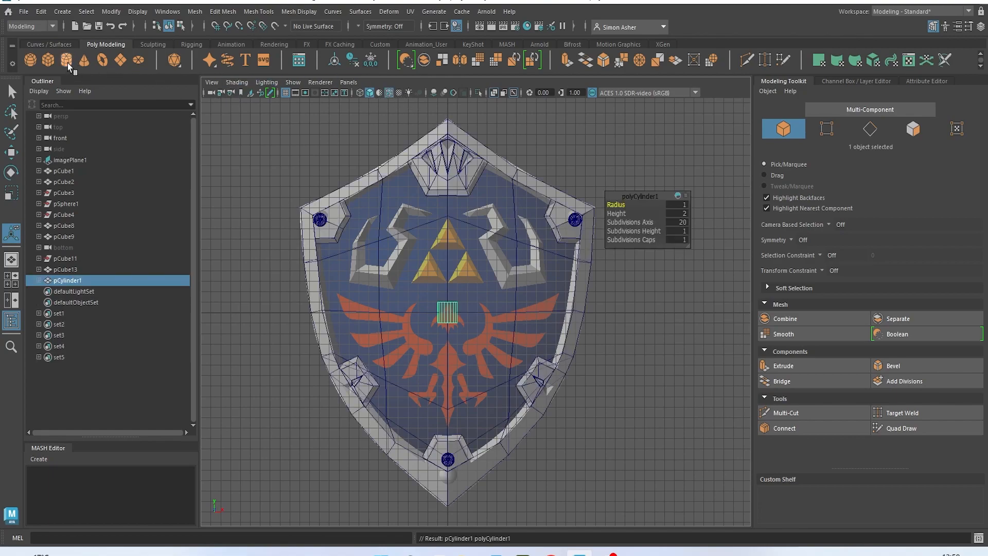
pyautogui.press('w')
pyautogui.press('space')
pyautogui.moveTo(390, 320); pyautogui.dragTo(423, 307)
pyautogui.moveTo(525, 275); pyautogui.dragTo(585, 286)
pyautogui.press('space')
pyautogui.moveTo(631, 237); pyautogui.dragTo(632, 266)
pyautogui.scroll(5, 463, 304)
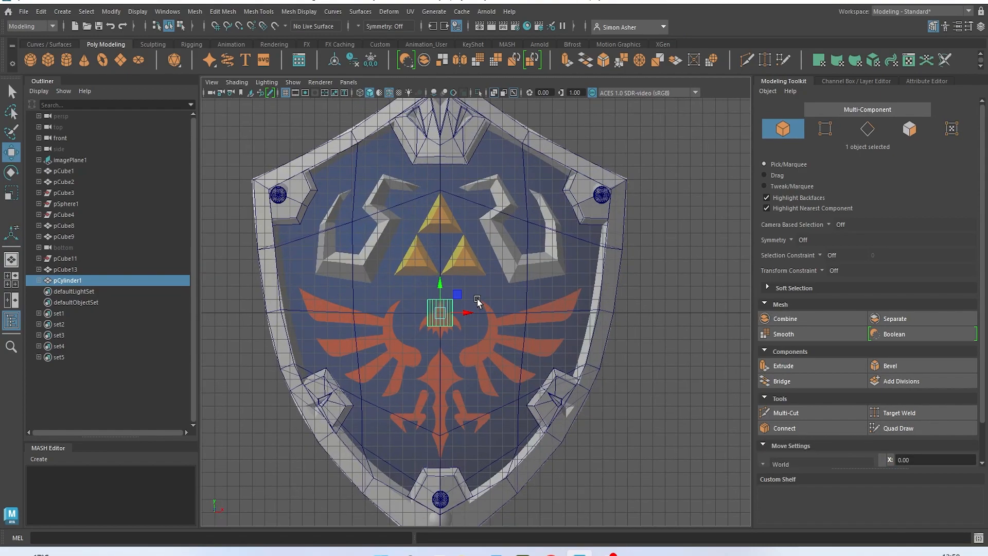
pyautogui.press('e')
pyautogui.moveTo(408, 311); pyautogui.dragTo(406, 367)
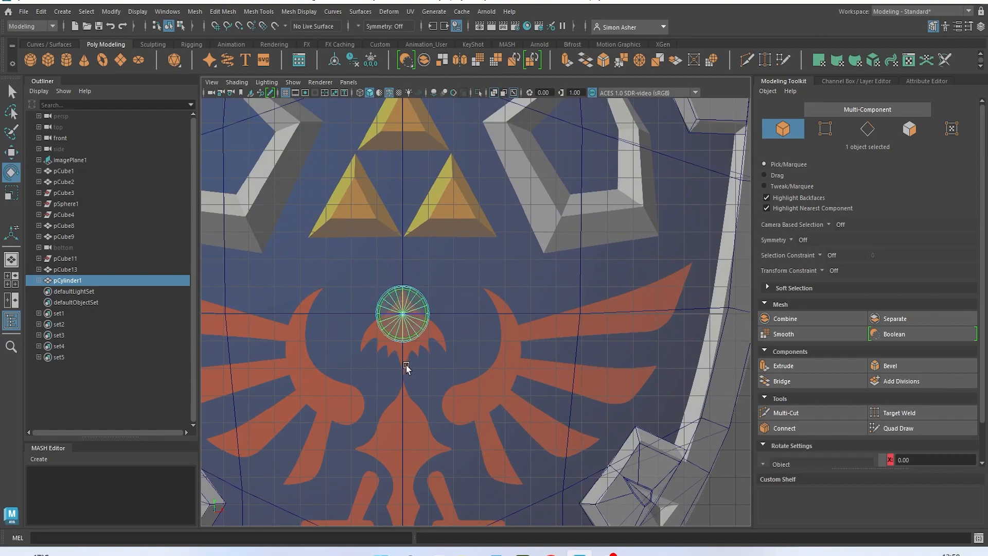
# - Set the cylinder's Subdivisions Axis to 3 to make it a triangular prism
pyautogui.press('t')
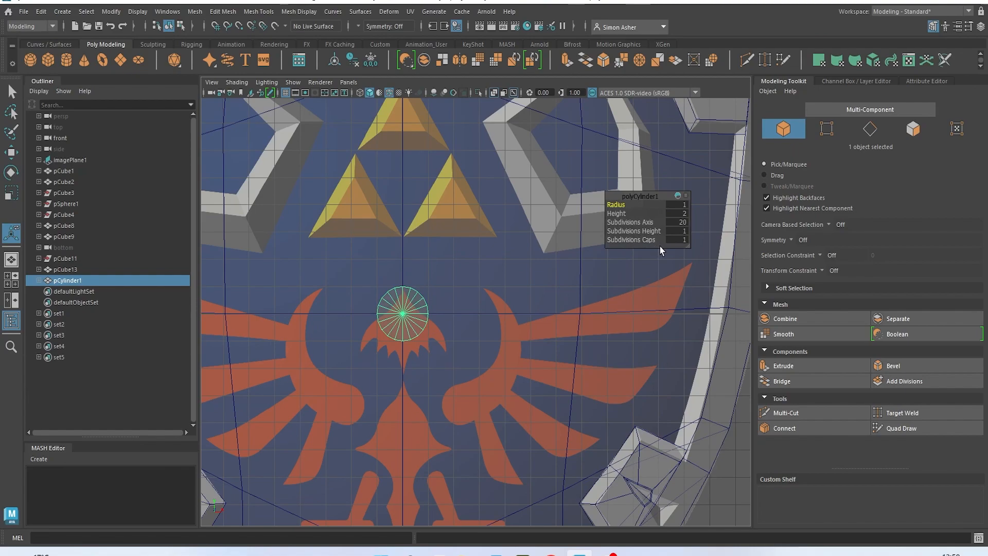
pyautogui.click(684, 224)
pyautogui.press('Return')
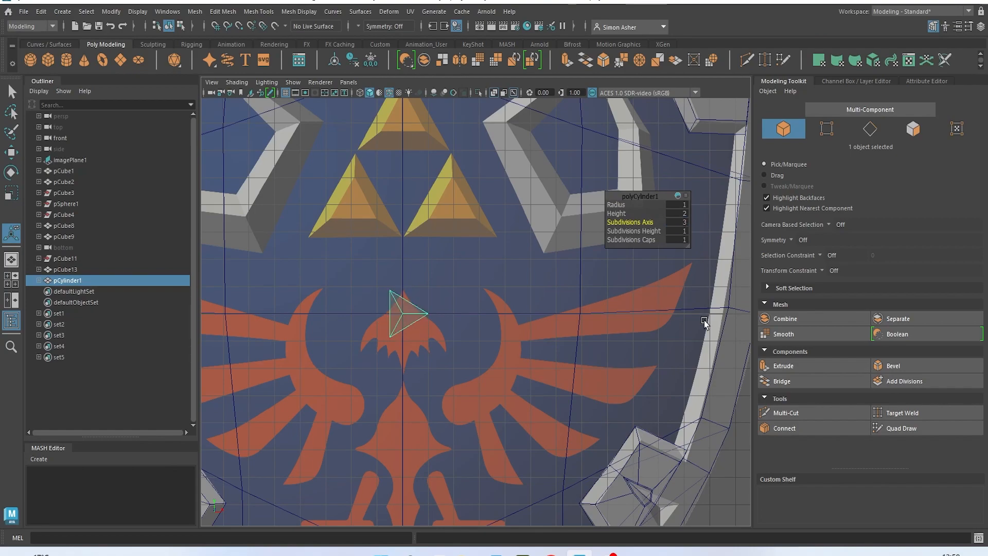
pyautogui.keyDown('alt'); pyautogui.moveTo(469, 192); pyautogui.dragTo(493, 249, button='middle'); pyautogui.keyUp('alt')
pyautogui.scroll(1, 489, 255)
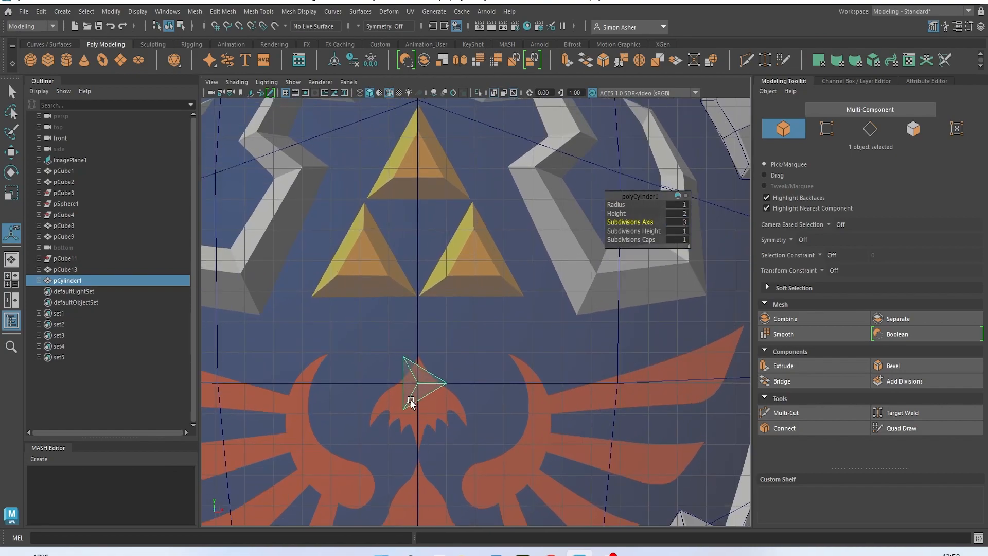
# - Move the triangular prism up onto the top Triforce triangle of the reference image
pyautogui.moveTo(420, 378); pyautogui.dragTo(458, 224, button='right')
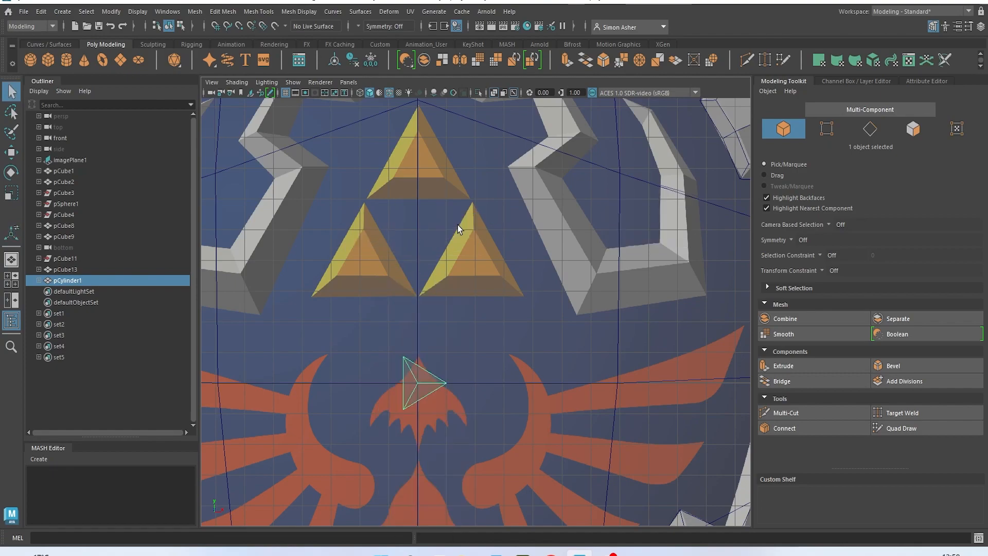
pyautogui.press('w')
pyautogui.moveTo(435, 365); pyautogui.dragTo(438, 146)
pyautogui.keyDown('alt'); pyautogui.moveTo(438, 146); pyautogui.dragTo(462, 304, button='middle'); pyautogui.keyUp('alt')
pyautogui.scroll(1, 462, 304)
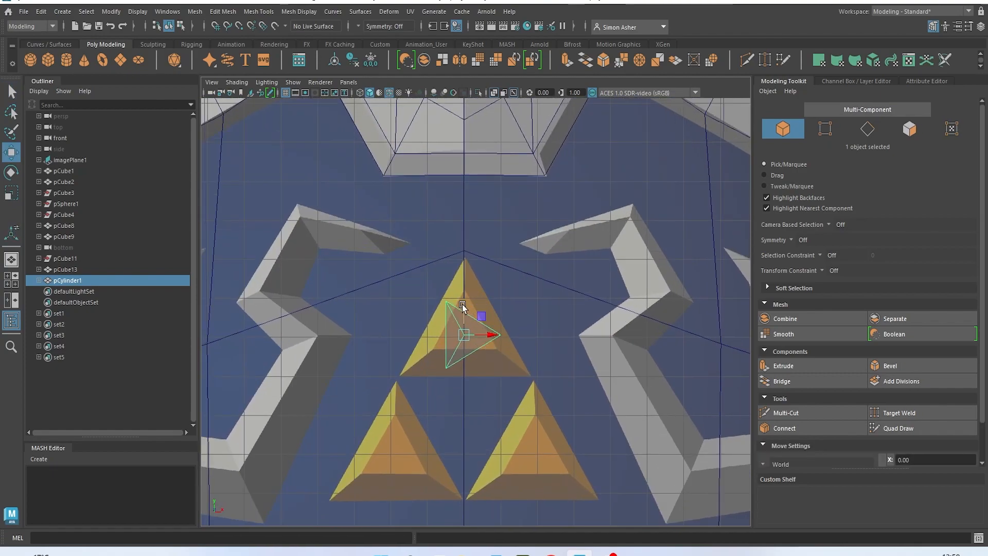
# - Rotate the triangular prism point-up and scale it to about 2.05, fitting it to the reference's top Triforce triangle
pyautogui.press('e')
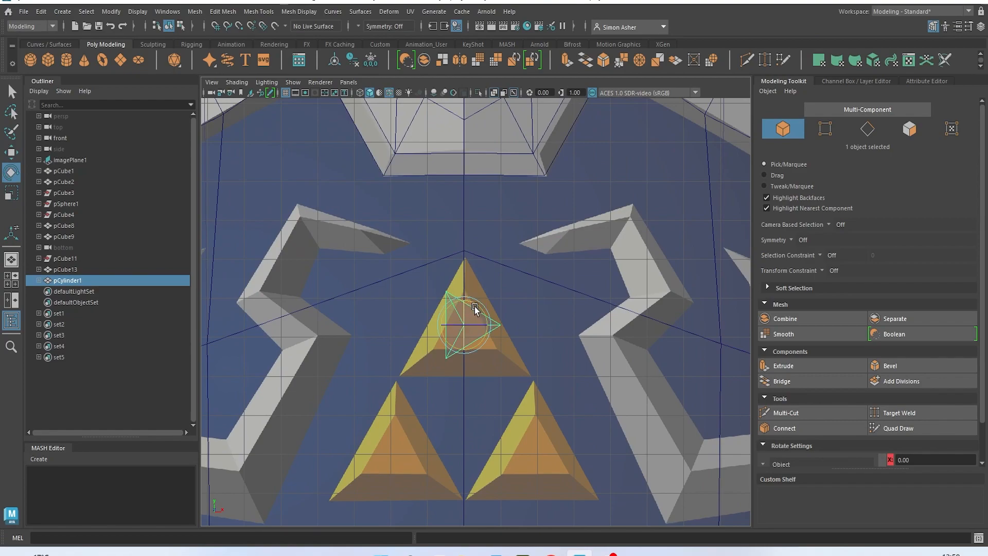
pyautogui.moveTo(475, 305); pyautogui.dragTo(502, 351)
pyautogui.scroll(1, 479, 330)
pyautogui.press('r')
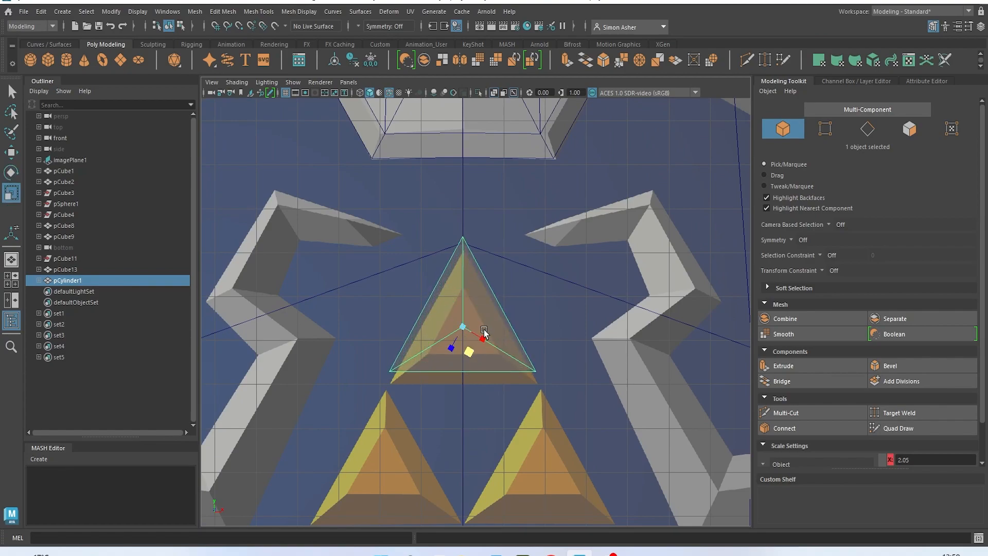
pyautogui.press('w')
pyautogui.hotkey('ctrl', 'z')
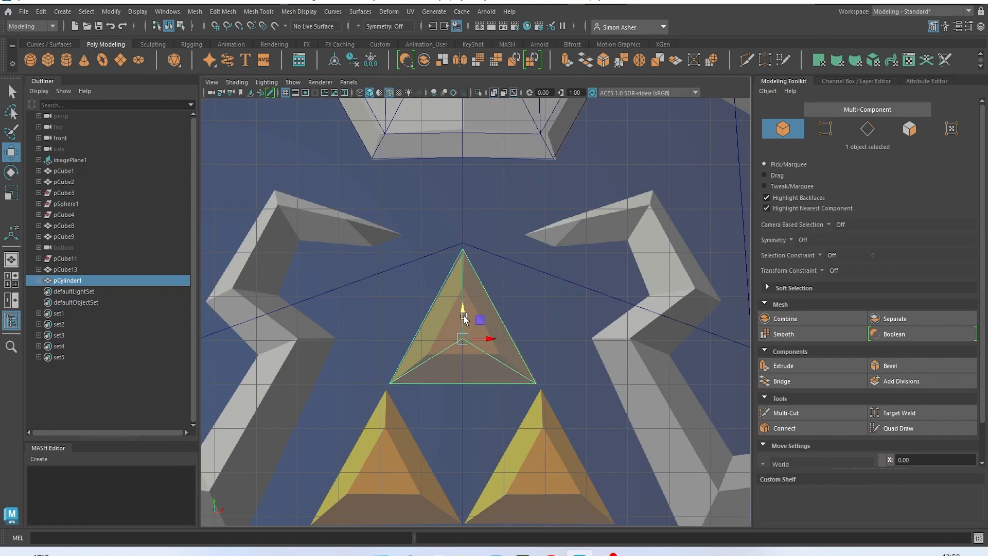
# - Turn off X-ray shading and bevel the edge loop around the triangular prism's front cap with a Fraction of 0.5
pyautogui.press('space')
pyautogui.moveTo(485, 319); pyautogui.dragTo(412, 329)
pyautogui.scroll(5, 412, 329)
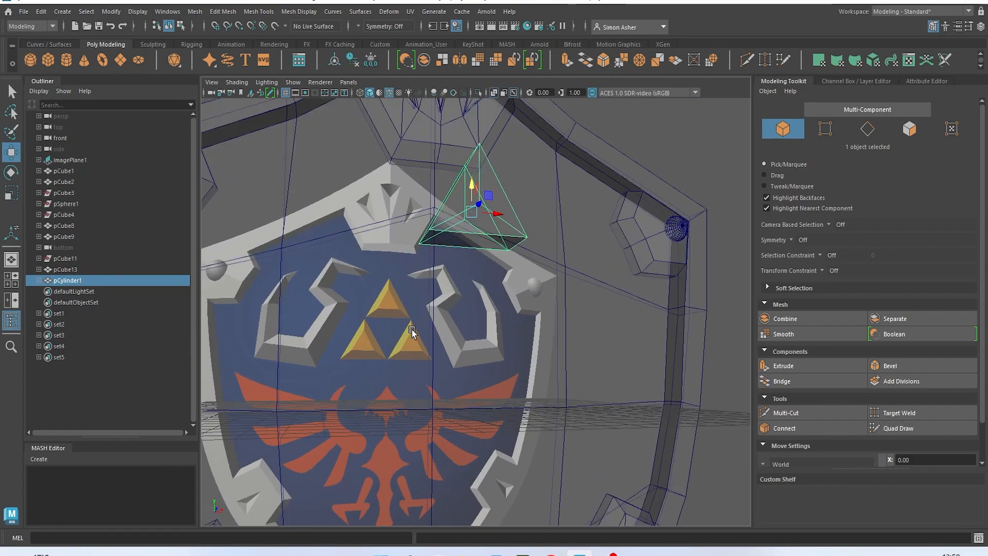
pyautogui.click(236, 82)
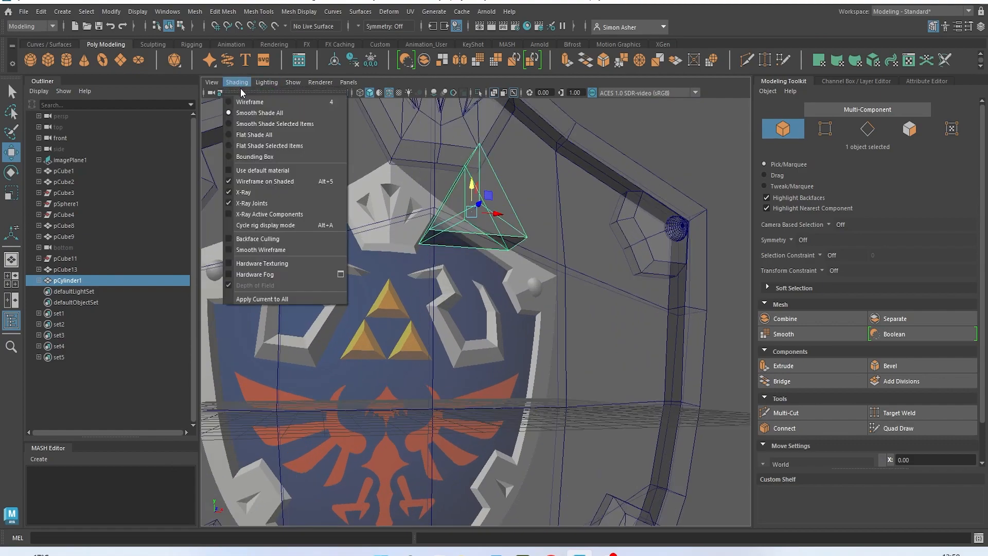
pyautogui.click(282, 192)
pyautogui.press('f')
pyautogui.moveTo(438, 197); pyautogui.dragTo(435, 171, button='right')
pyautogui.doubleClick(418, 182)
pyautogui.hotkey('ctrl', 'b')
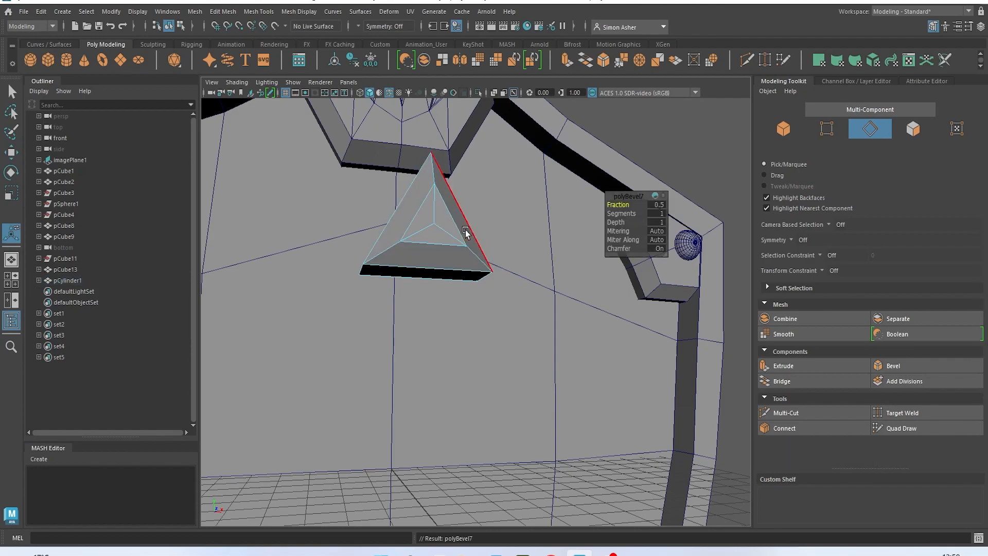
# - Delete the three faces of the triangular prism's back cap
pyautogui.press('space')
pyautogui.moveTo(621, 135); pyautogui.dragTo(625, 158)
pyautogui.scroll(-2, 534, 252)
pyautogui.press('space')
pyautogui.moveTo(504, 283); pyautogui.dragTo(503, 269)
pyautogui.keyDown('alt'); pyautogui.moveTo(502, 284); pyautogui.dragTo(583, 314); pyautogui.keyUp('alt')
pyautogui.scroll(1, 595, 313)
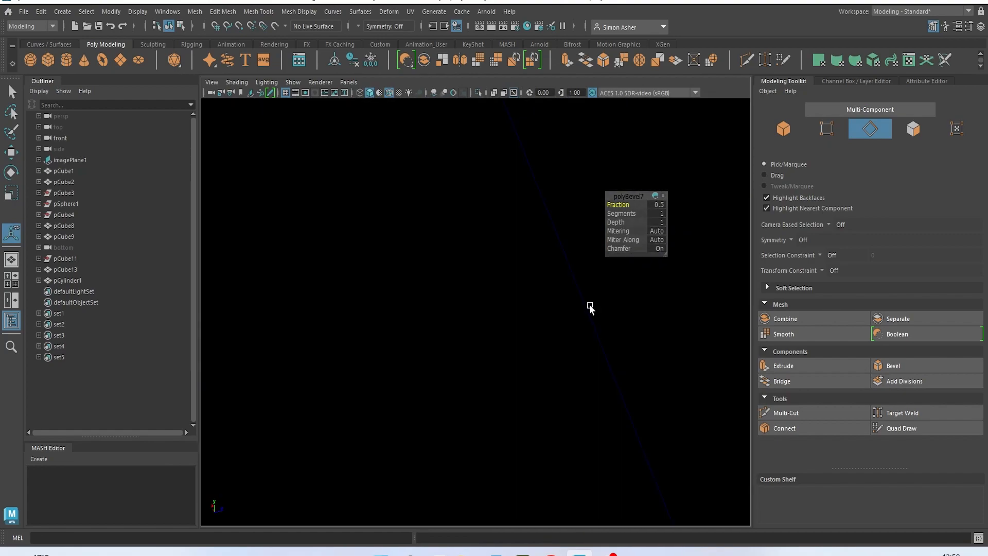
pyautogui.scroll(-1, 590, 307)
pyautogui.moveTo(580, 291); pyautogui.dragTo(580, 255, button='right')
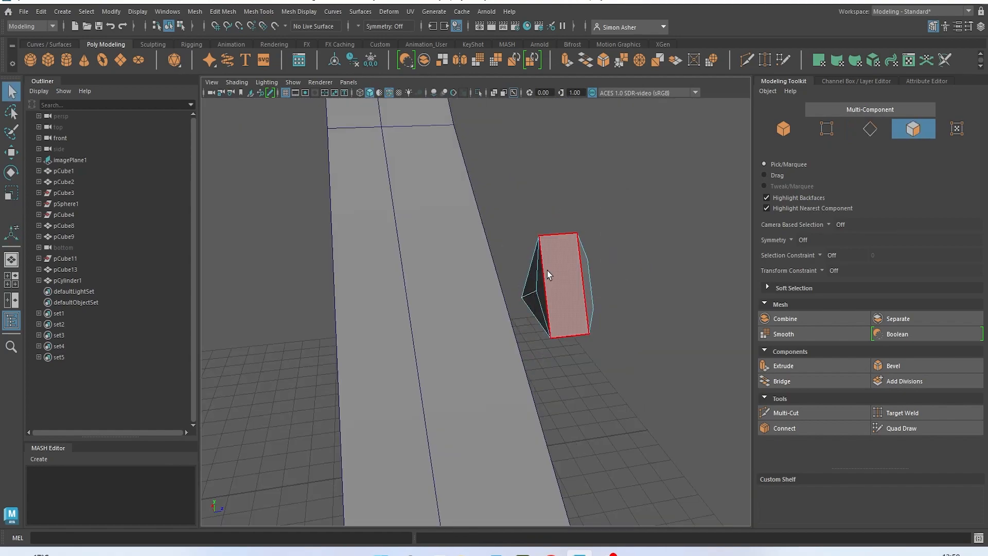
pyautogui.click(531, 284)
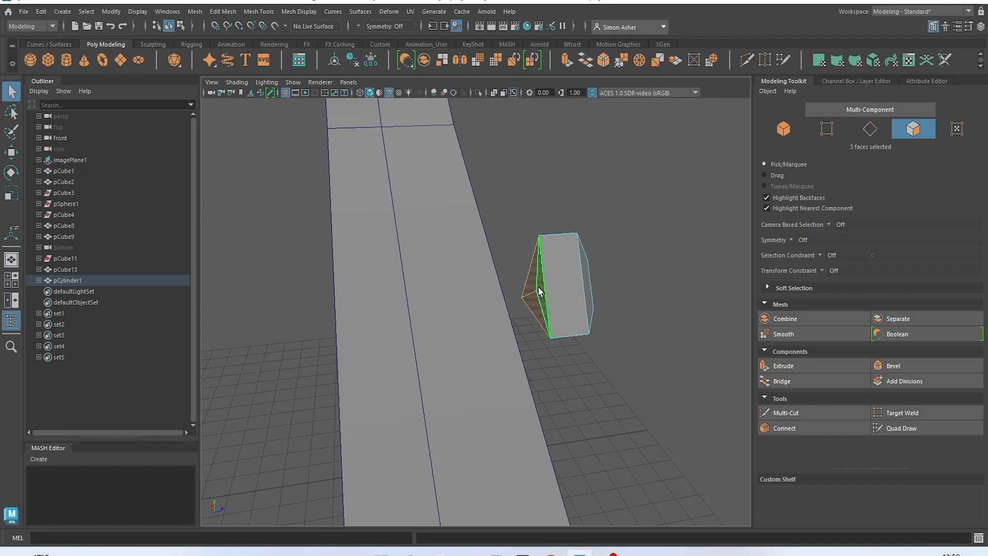
pyautogui.press('Delete')
# - Compare the bevelled triangle with the X-rayed reference, then scale its depth down to make it thinner
pyautogui.keyDown('alt'); pyautogui.moveTo(535, 290); pyautogui.dragTo(436, 228); pyautogui.keyUp('alt')
pyautogui.moveTo(476, 146); pyautogui.dragTo(494, 132, button='right')
pyautogui.click(502, 147)
pyautogui.click(446, 248)
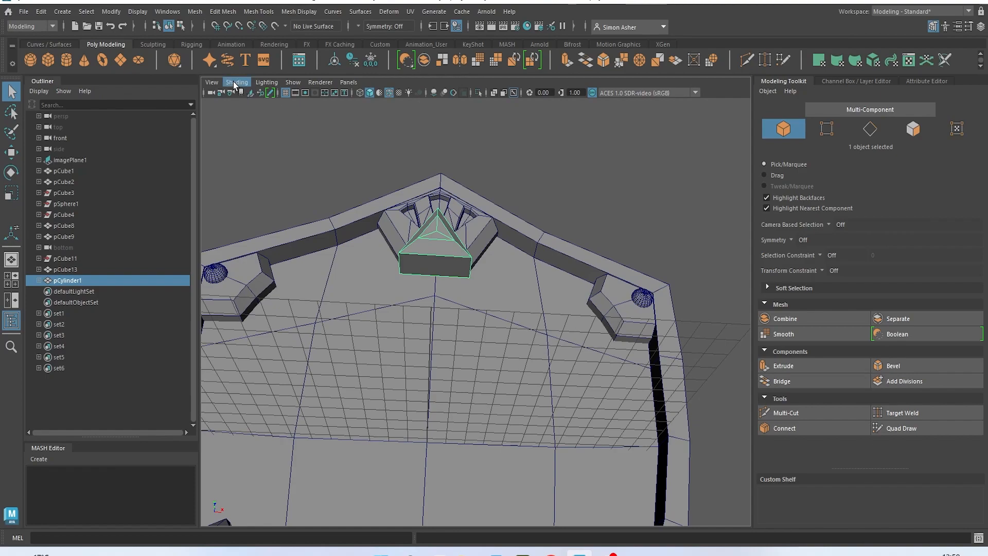
pyautogui.press('space')
pyautogui.moveTo(281, 141); pyautogui.dragTo(262, 124)
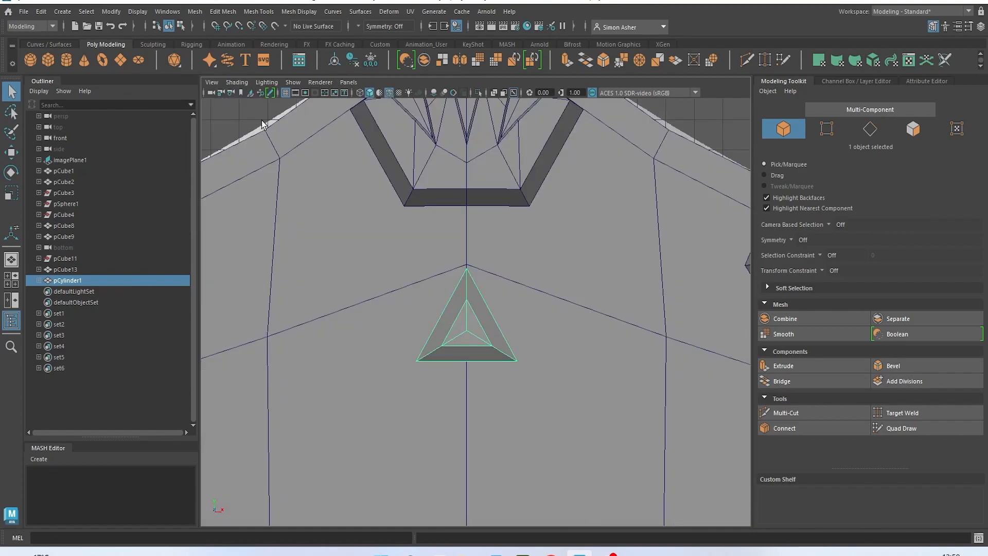
pyautogui.click(236, 82)
pyautogui.click(258, 192)
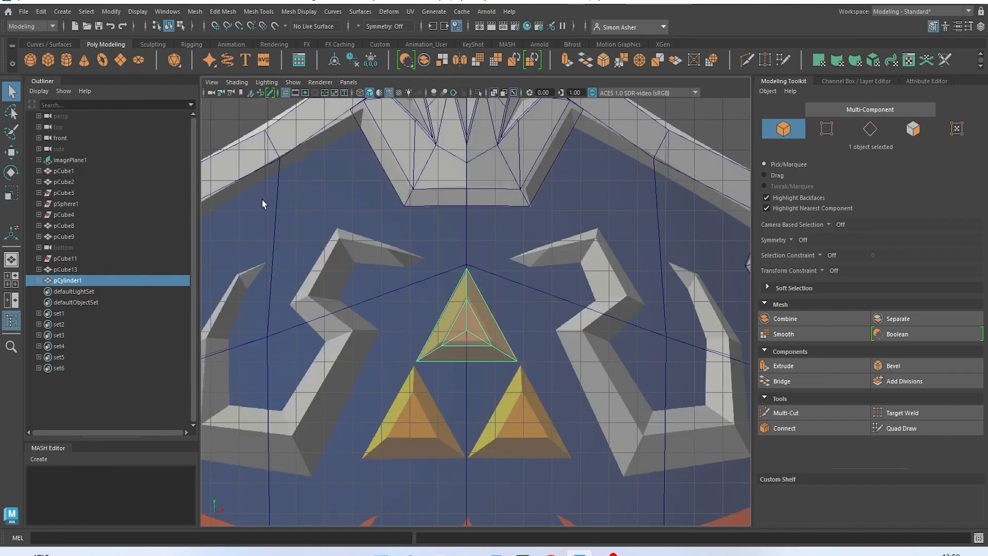
pyautogui.press('space')
pyautogui.moveTo(399, 237); pyautogui.dragTo(430, 266)
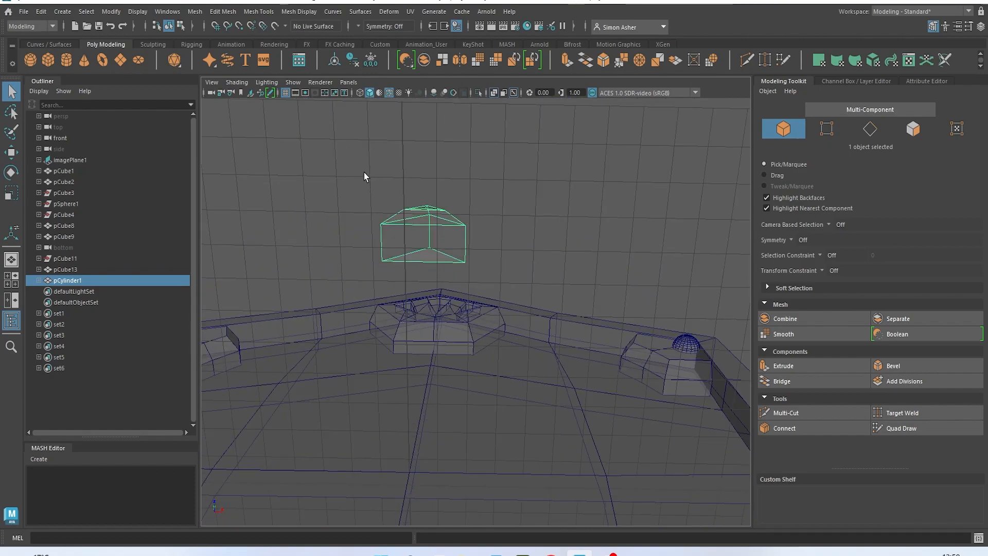
pyautogui.press('r')
pyautogui.moveTo(425, 208); pyautogui.dragTo(507, 251)
# - Move the three outer edges of the bevel back toward the base to give the triangle a steeper slope
pyautogui.moveTo(506, 224); pyautogui.dragTo(503, 202, button='right')
pyautogui.click(503, 203)
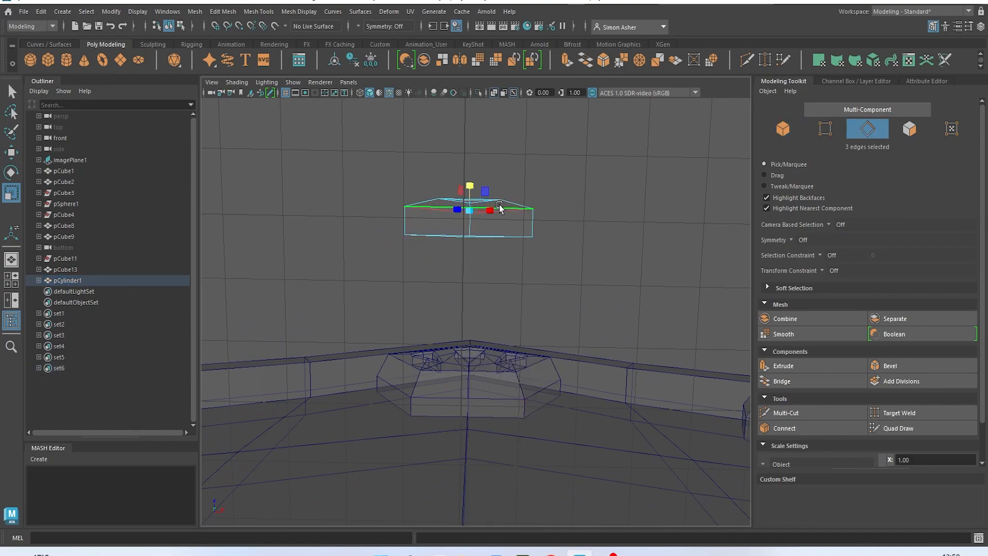
pyautogui.press('w')
pyautogui.moveTo(470, 183); pyautogui.dragTo(470, 192)
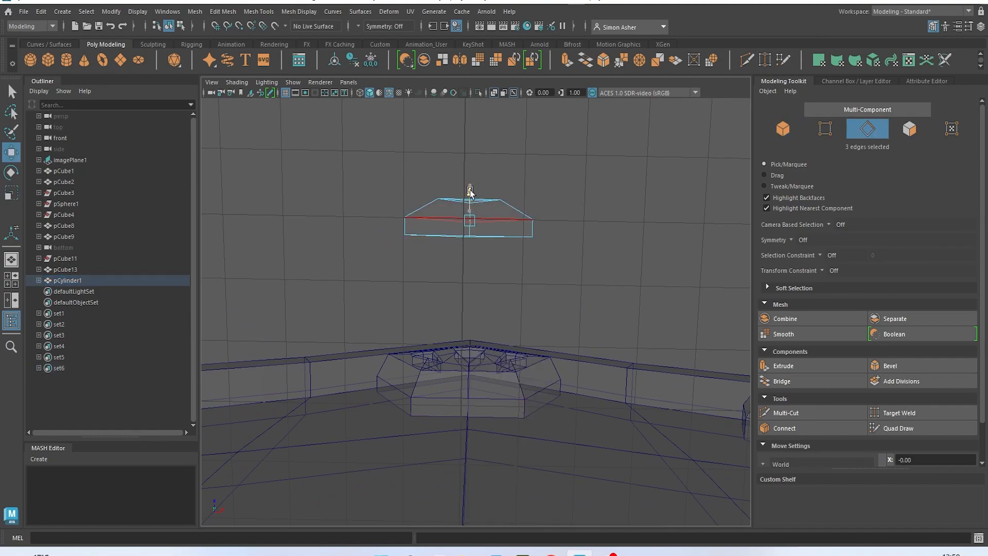
# - Move the whole triangle back against the shield's front surface and turn off X-ray shading to check its fit
pyautogui.press('F8')
pyautogui.click(497, 226)
pyautogui.keyDown('alt'); pyautogui.moveTo(531, 254); pyautogui.dragTo(502, 326); pyautogui.keyUp('alt')
pyautogui.press('space')
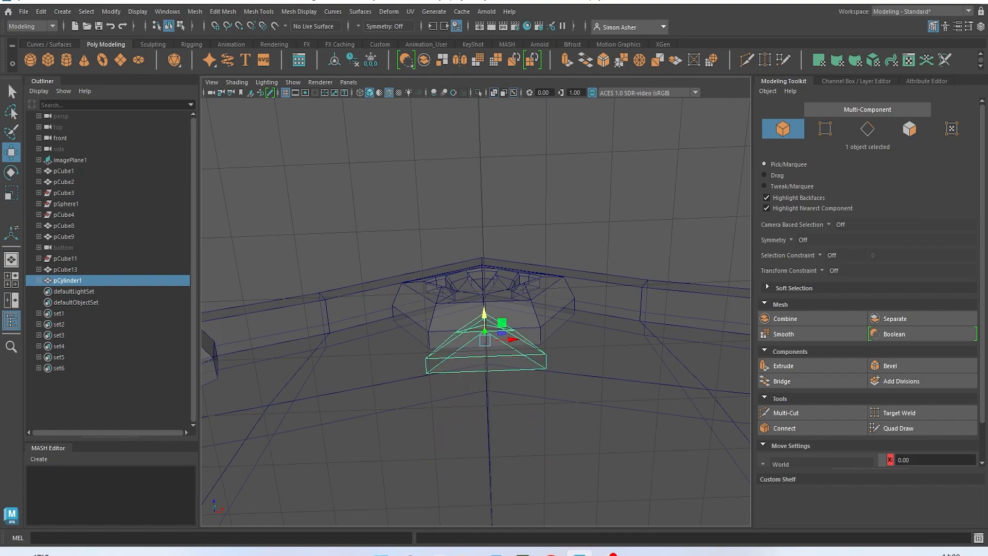
pyautogui.click(237, 82)
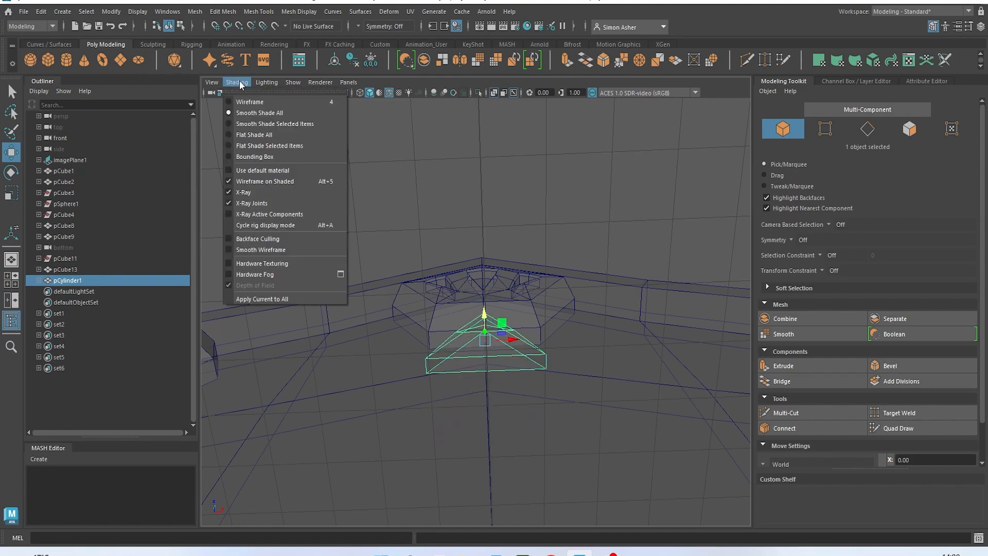
pyautogui.click(276, 195)
pyautogui.keyDown('alt'); pyautogui.moveTo(371, 231); pyautogui.dragTo(490, 303); pyautogui.keyUp('alt')
pyautogui.click(481, 225)
# - Duplicate the triangle twice over the X-rayed reference, placing the copies on the lower-left and lower-right Triforce triangles at about X -1.75 and 1.87
pyautogui.press('space')
pyautogui.moveTo(481, 225)
pyautogui.mouseDown()
pyautogui.moveTo(480, 202)
pyautogui.moveTo(487, 232)
pyautogui.mouseUp()
pyautogui.press('space')
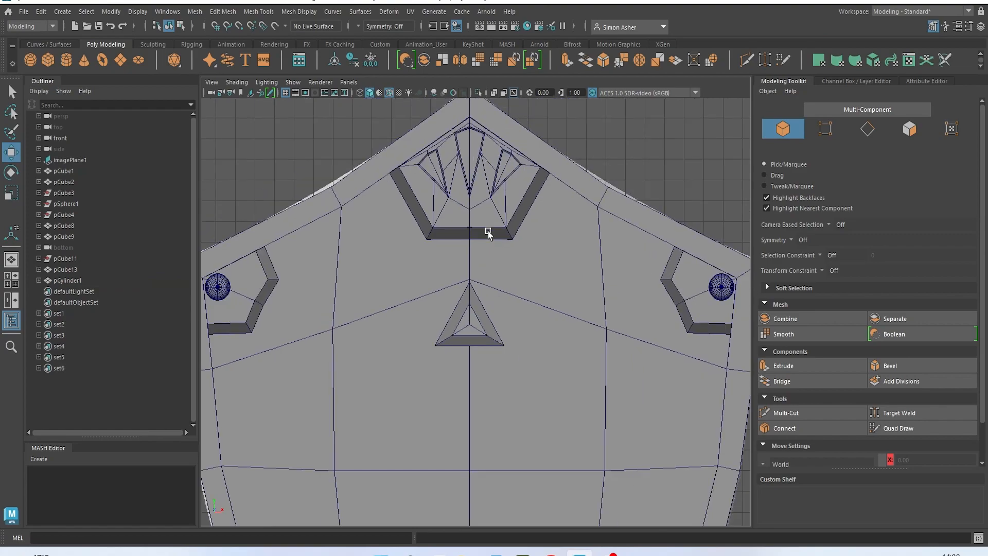
pyautogui.click(236, 82)
pyautogui.click(280, 171)
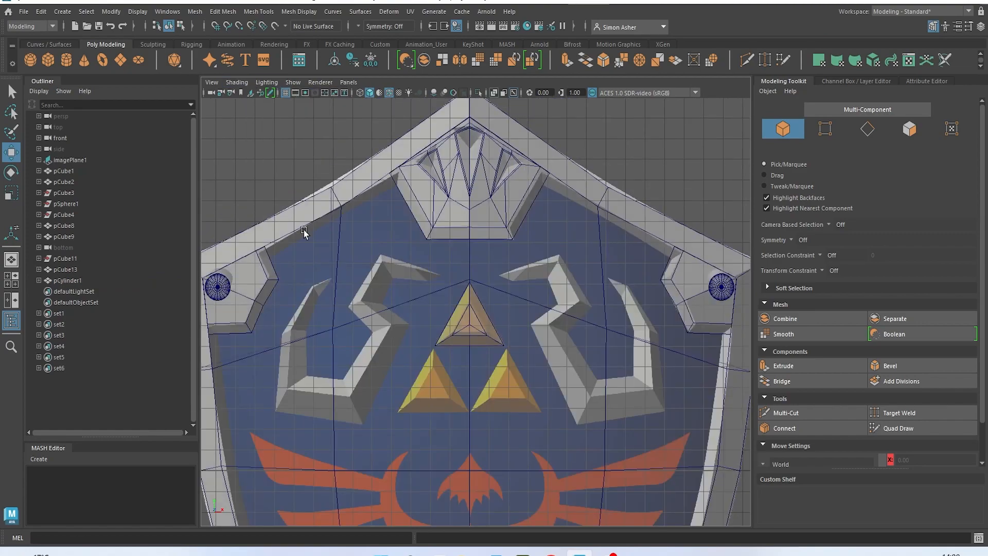
pyautogui.scroll(5, 386, 280)
pyautogui.click(459, 299)
pyautogui.hotkey('ctrl', 'd')
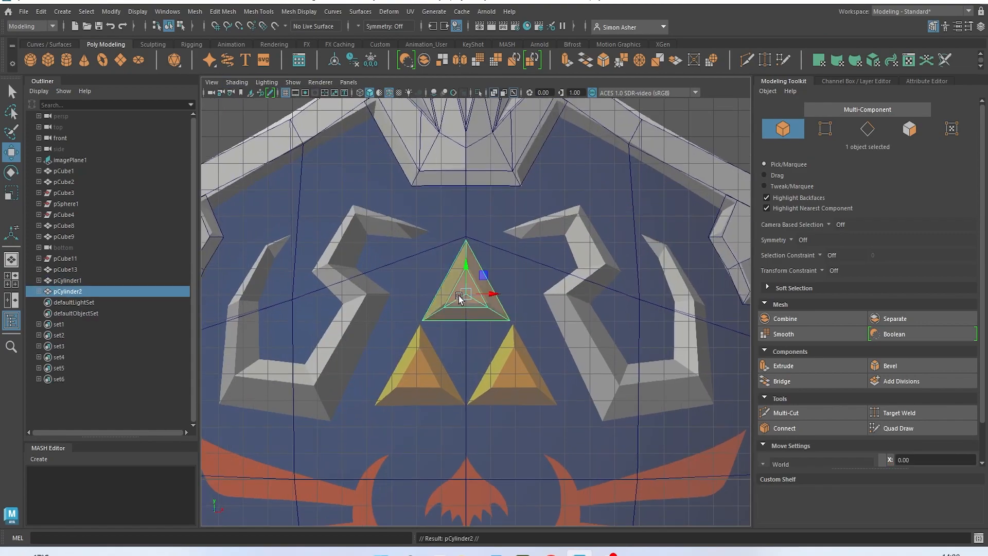
pyautogui.moveTo(489, 292); pyautogui.dragTo(440, 361)
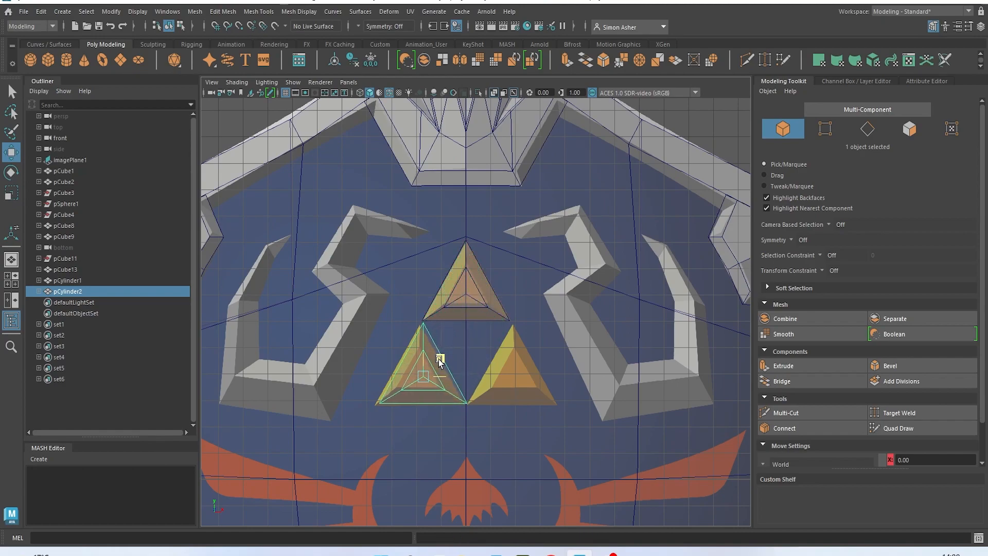
pyautogui.hotkey('ctrl', 'd')
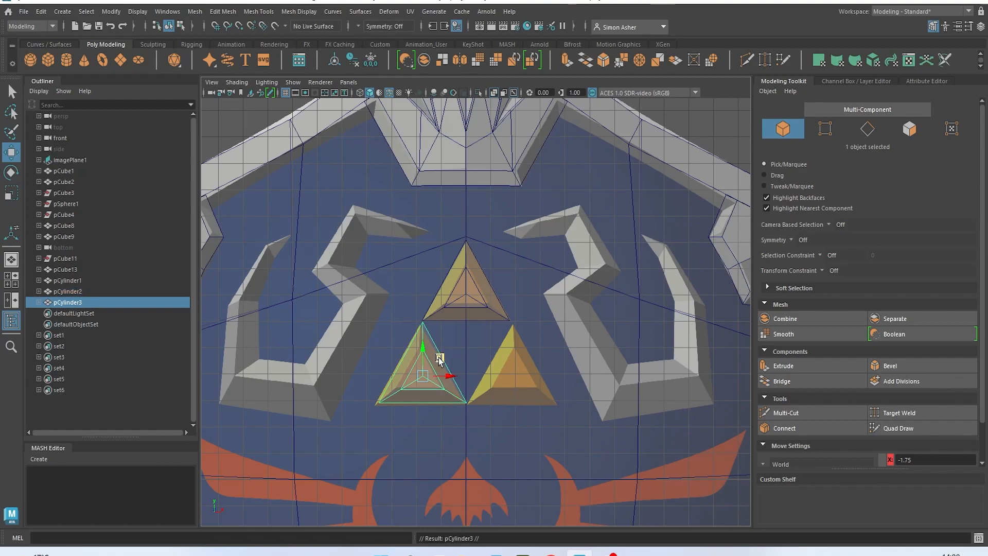
pyautogui.moveTo(454, 373); pyautogui.dragTo(541, 381)
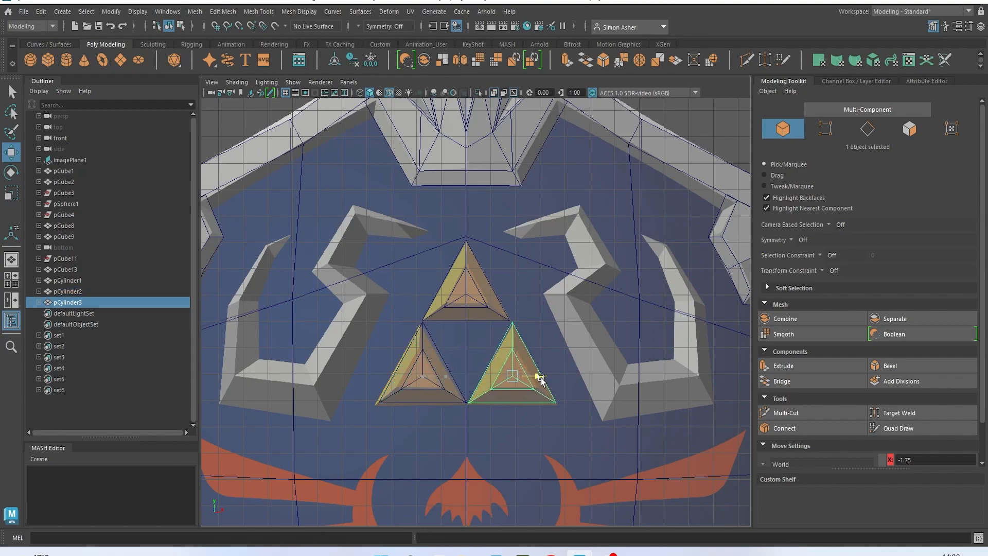
# - Turn off X-ray and wireframe on shaded, and inspect the shield with its three Triforce triangles in perspective
pyautogui.click(236, 82)
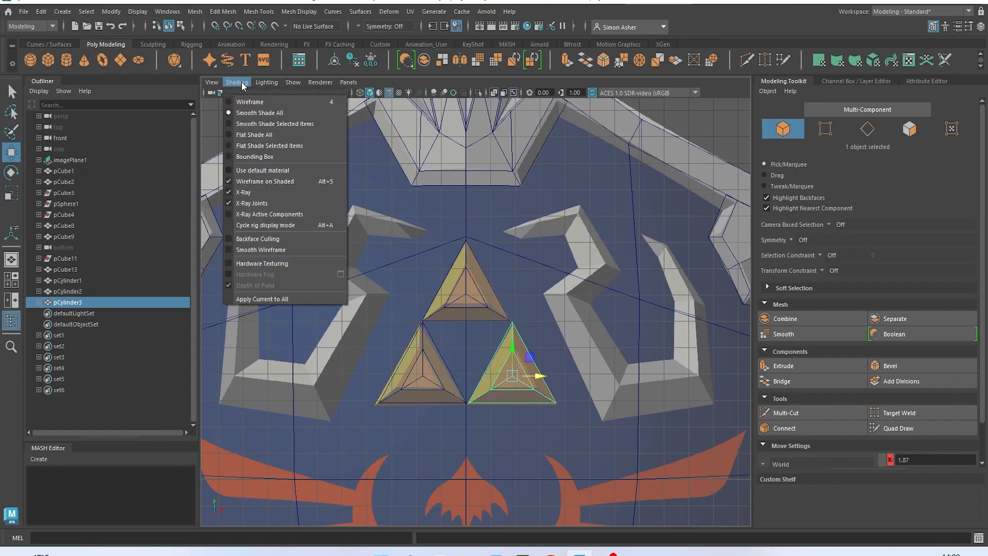
pyautogui.click(269, 192)
pyautogui.press('space')
pyautogui.moveTo(323, 204); pyautogui.dragTo(326, 176)
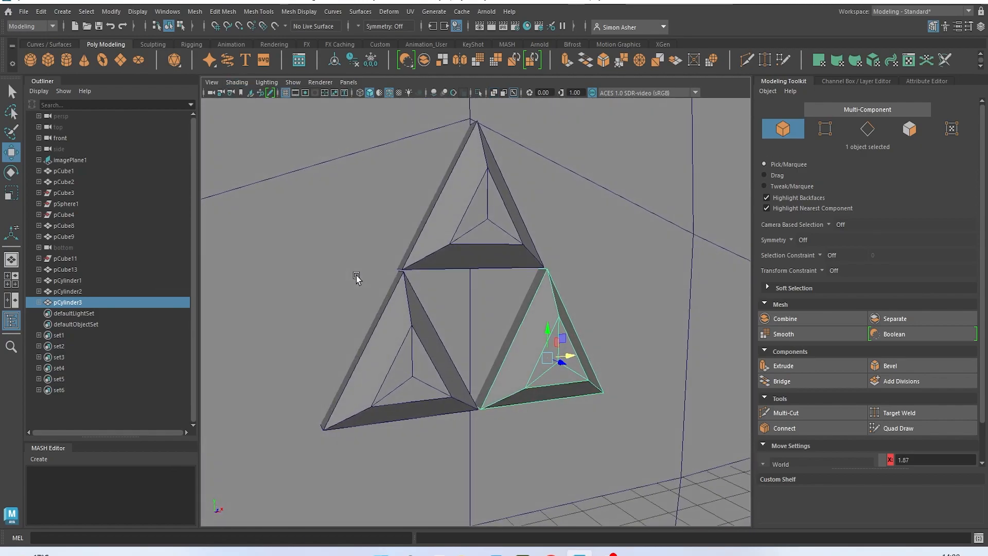
pyautogui.click(389, 93)
pyautogui.moveTo(415, 159)
pyautogui.keyDown('alt'); pyautogui.mouseDown()
pyautogui.moveTo(405, 181)
pyautogui.moveTo(388, 110)
pyautogui.moveTo(414, 144)
pyautogui.moveTo(410, 168)
pyautogui.moveTo(427, 198)
pyautogui.moveTo(498, 213)
pyautogui.moveTo(543, 205)
pyautogui.mouseUp(); pyautogui.keyUp('alt')
pyautogui.scroll(-3, 406, 181)
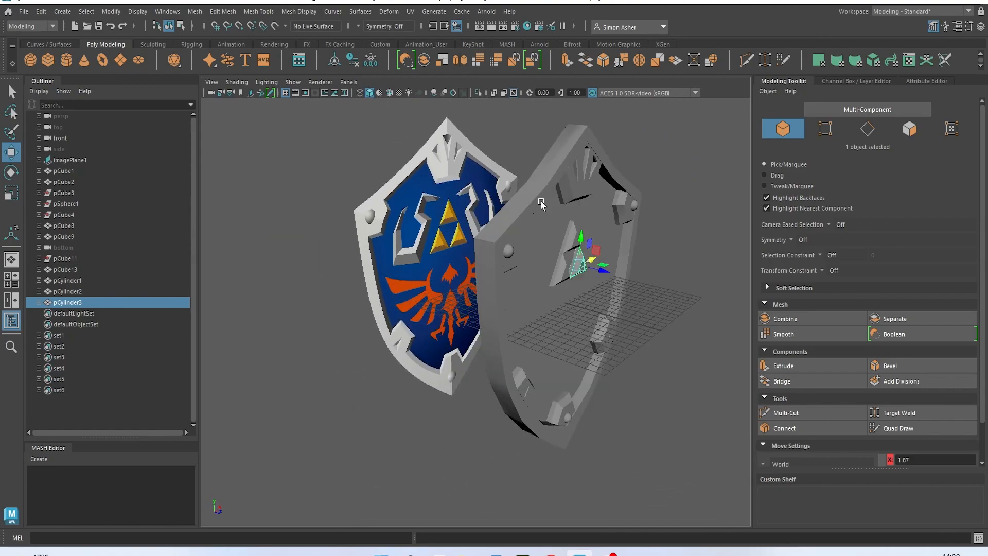
pyautogui.keyDown('alt'); pyautogui.moveTo(425, 203); pyautogui.dragTo(420, 230); pyautogui.keyUp('alt')
# - Save the scene
pyautogui.click(24, 11)
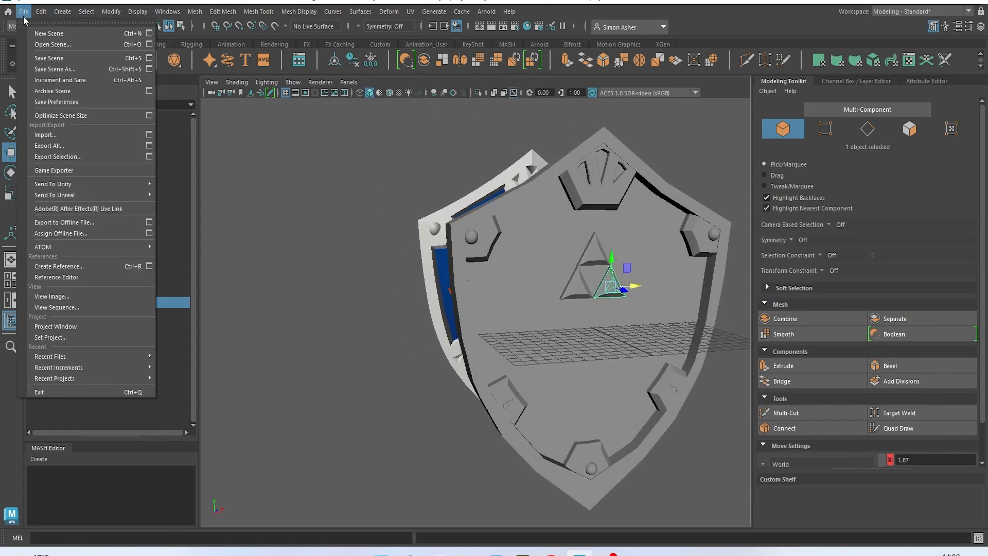
pyautogui.click(51, 58)
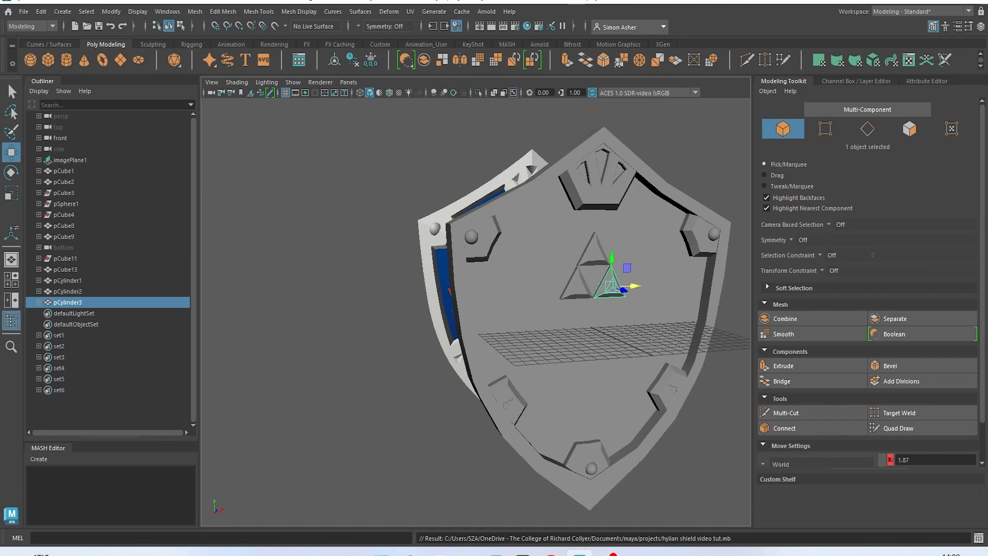
pyautogui.keyDown('alt'); pyautogui.moveTo(452, 271); pyautogui.dragTo(469, 257); pyautogui.keyUp('alt')
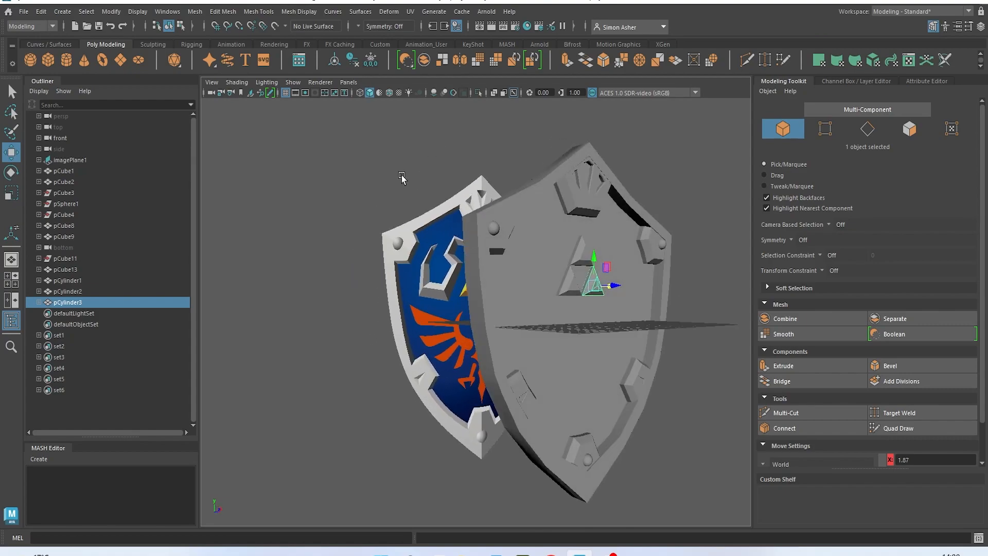
# - Create a polygon cube at the shield's centre and return to the front view
pyautogui.press('space')
pyautogui.moveTo(399, 180); pyautogui.dragTo(397, 196)
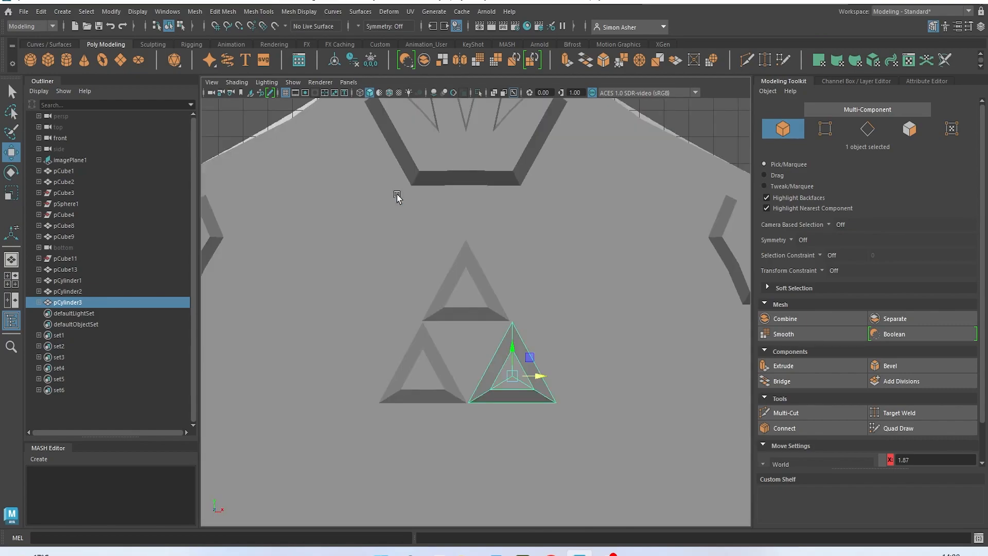
pyautogui.click(47, 60)
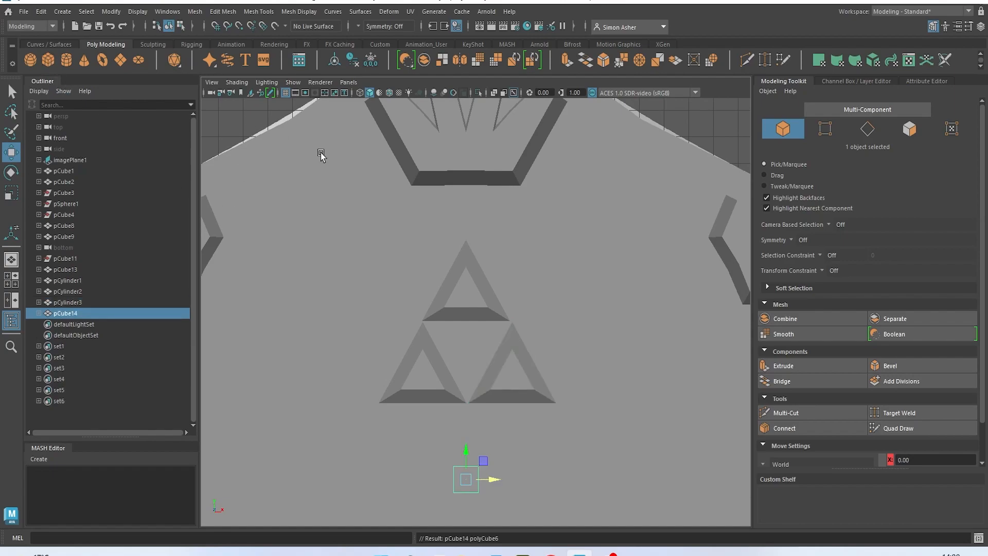
pyautogui.press('space')
pyautogui.moveTo(436, 289); pyautogui.dragTo(502, 321)
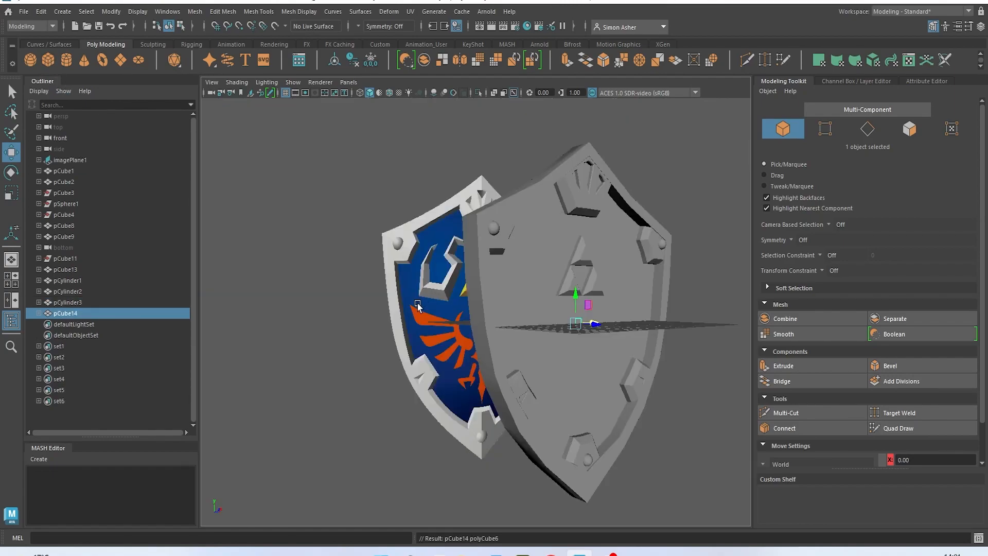
pyautogui.press('space')
pyautogui.moveTo(631, 269); pyautogui.dragTo(632, 272)
# - Show wireframe on shaded and X-ray, and move the cube to about X -8.13 over the outer tip of the left curved ornament
pyautogui.click(236, 82)
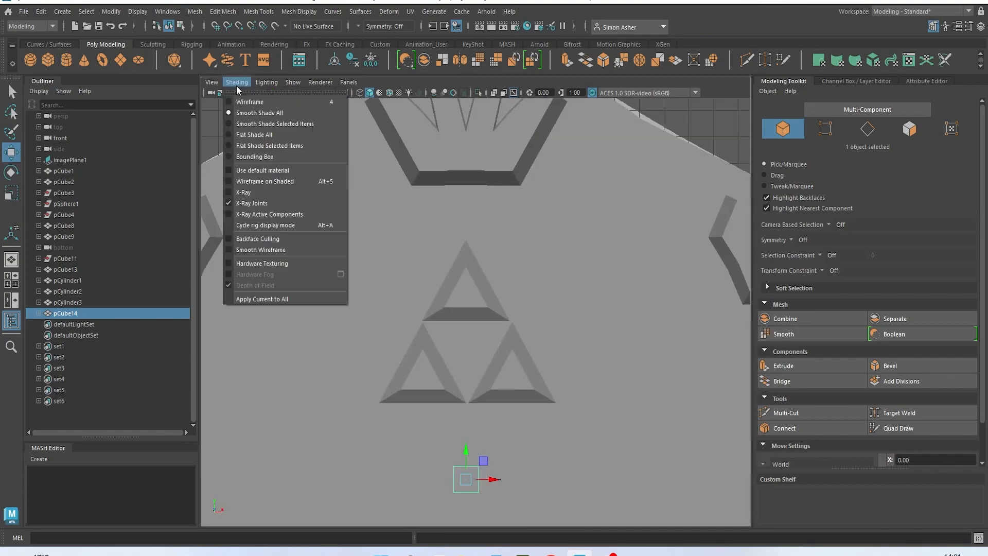
pyautogui.click(296, 181)
pyautogui.click(390, 93)
pyautogui.keyDown('alt'); pyautogui.moveTo(482, 416); pyautogui.dragTo(500, 355, button='middle'); pyautogui.keyUp('alt')
pyautogui.moveTo(498, 423); pyautogui.dragTo(296, 192)
pyautogui.keyDown('alt'); pyautogui.moveTo(296, 191); pyautogui.dragTo(409, 235, button='middle'); pyautogui.keyUp('alt')
pyautogui.scroll(5, 409, 235)
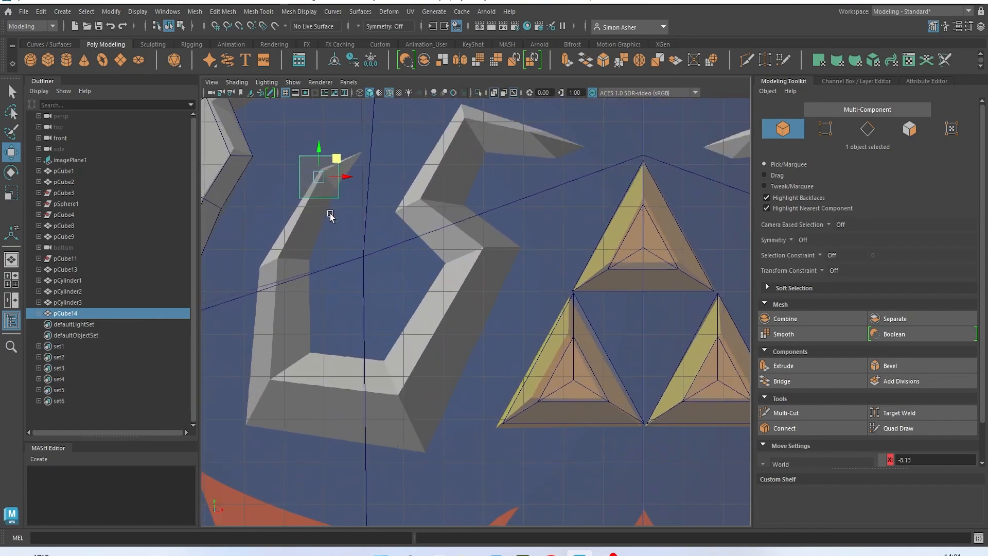
pyautogui.keyDown('alt'); pyautogui.moveTo(331, 216); pyautogui.dragTo(521, 346, button='middle'); pyautogui.keyUp('alt')
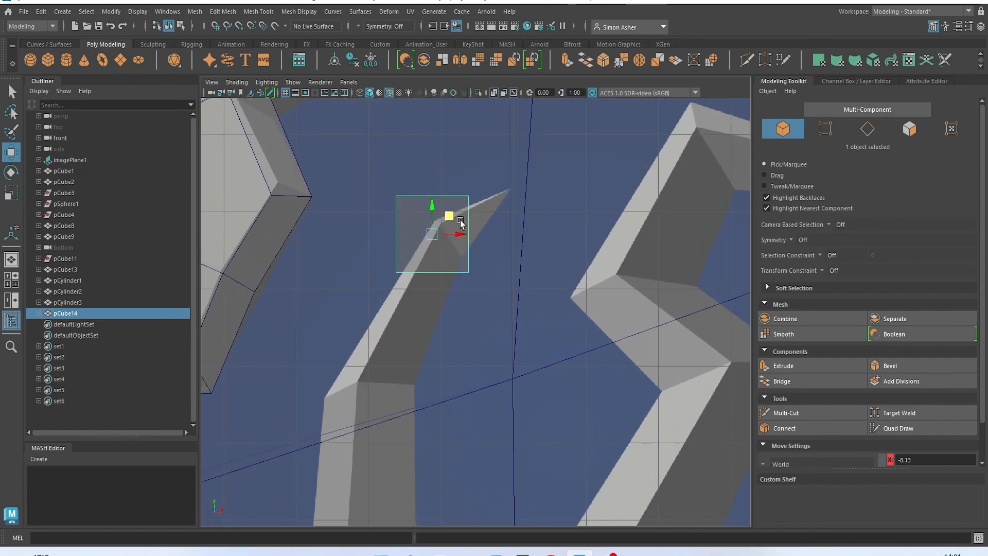
# - Scale the cube down, rotate it diagonally and move it to about X -7.74, fitting it to the left ornament's outer tip
pyautogui.moveTo(470, 219); pyautogui.dragTo(461, 230, button='right')
pyautogui.press('r')
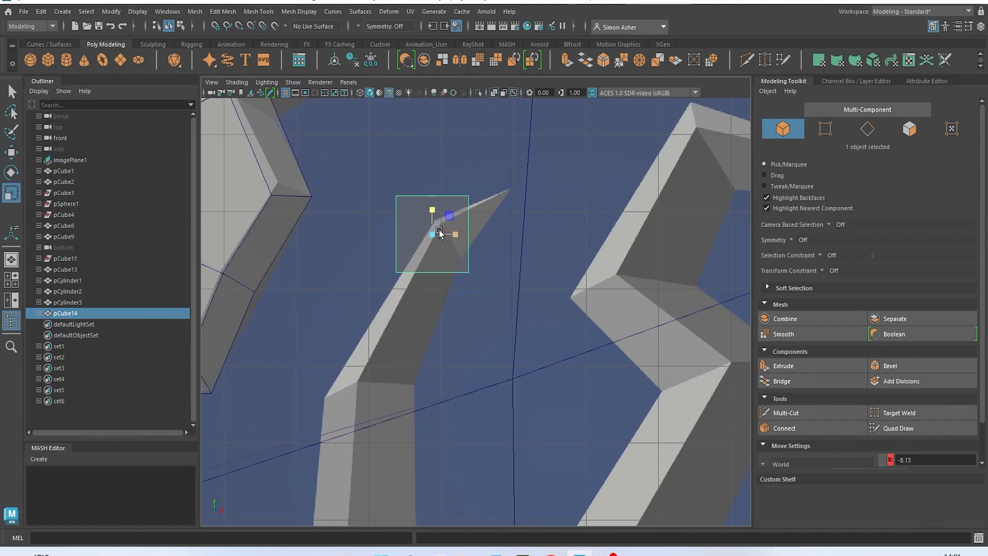
pyautogui.moveTo(432, 234); pyautogui.dragTo(404, 176)
pyautogui.press('e')
pyautogui.press('w')
pyautogui.press('space')
# - Select the cube's lower face and extrude it twice down the ornament's outer arm, first to the bend and on to the lower corner
pyautogui.keyDown('alt'); pyautogui.moveTo(403, 176); pyautogui.dragTo(569, 185, button='right'); pyautogui.keyUp('alt')
pyautogui.keyDown('alt'); pyautogui.moveTo(569, 186); pyautogui.dragTo(518, 254, button='middle'); pyautogui.keyUp('alt')
pyautogui.scroll(5, 540, 324)
pyautogui.rightClick(592, 247)
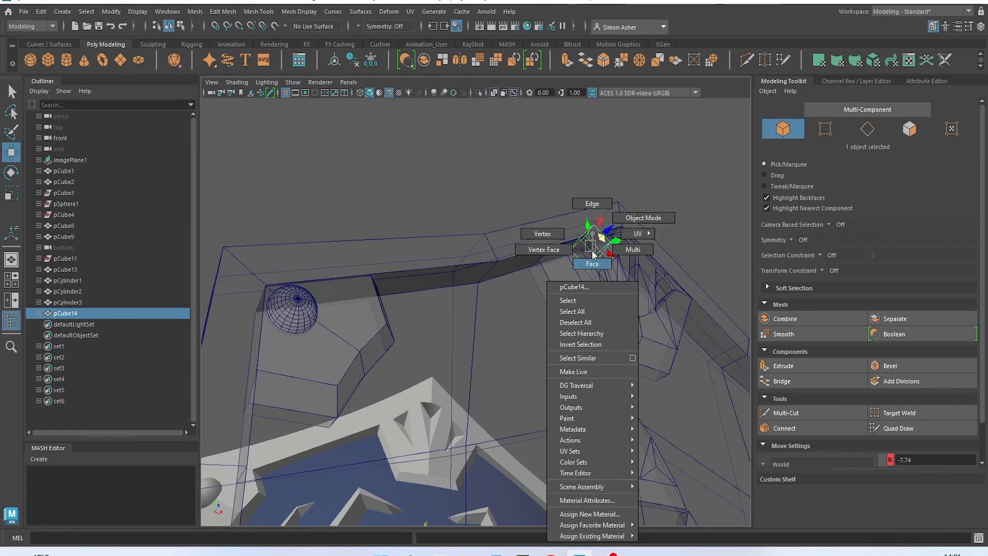
pyautogui.moveTo(590, 258); pyautogui.dragTo(590, 260, button='right')
pyautogui.click(584, 256)
pyautogui.press('space')
pyautogui.moveTo(543, 175); pyautogui.dragTo(541, 204)
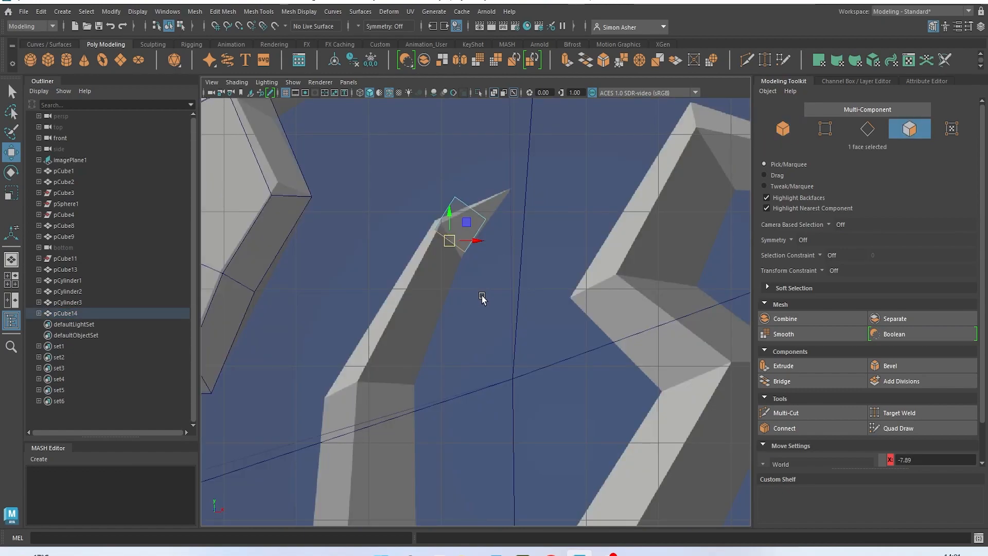
pyautogui.moveTo(467, 233); pyautogui.dragTo(395, 350)
pyautogui.keyDown('alt'); pyautogui.moveTo(431, 378); pyautogui.dragTo(460, 225, button='middle'); pyautogui.keyUp('alt')
pyautogui.moveTo(424, 197); pyautogui.dragTo(407, 397)
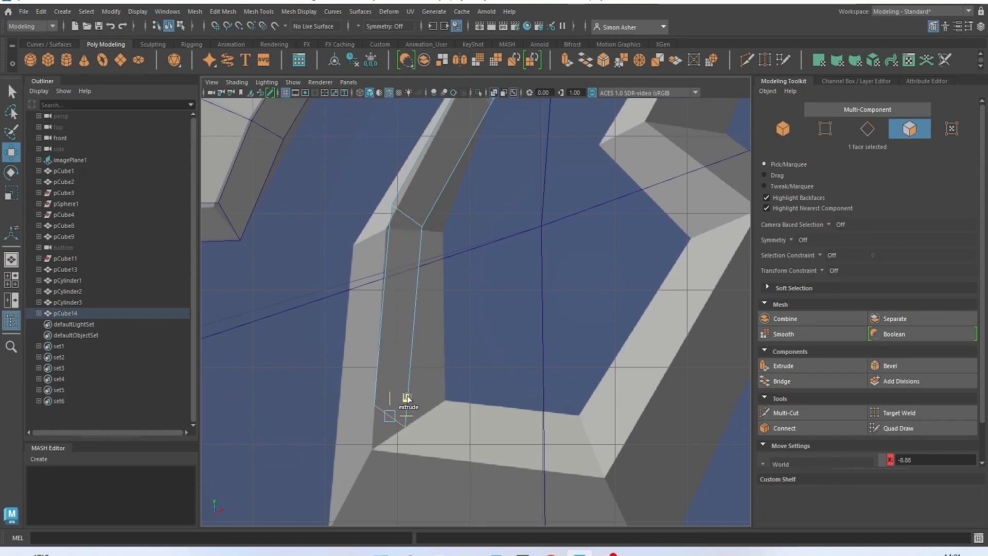
# - Move the first segment's vertex pairs so they match the ornament's pointed outer tip and the arm's edges just below it
pyautogui.keyDown('alt'); pyautogui.moveTo(469, 139); pyautogui.dragTo(471, 286, button='middle'); pyautogui.keyUp('alt')
pyautogui.moveTo(470, 234); pyautogui.dragTo(446, 254, button='right')
pyautogui.scroll(2, 446, 254)
pyautogui.scroll(2, 414, 282)
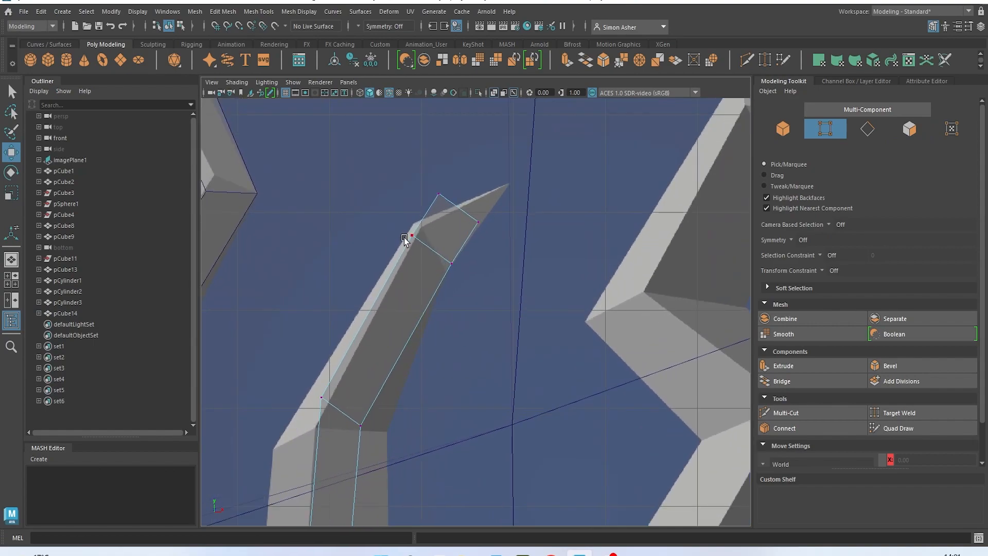
pyautogui.moveTo(427, 253); pyautogui.dragTo(431, 213)
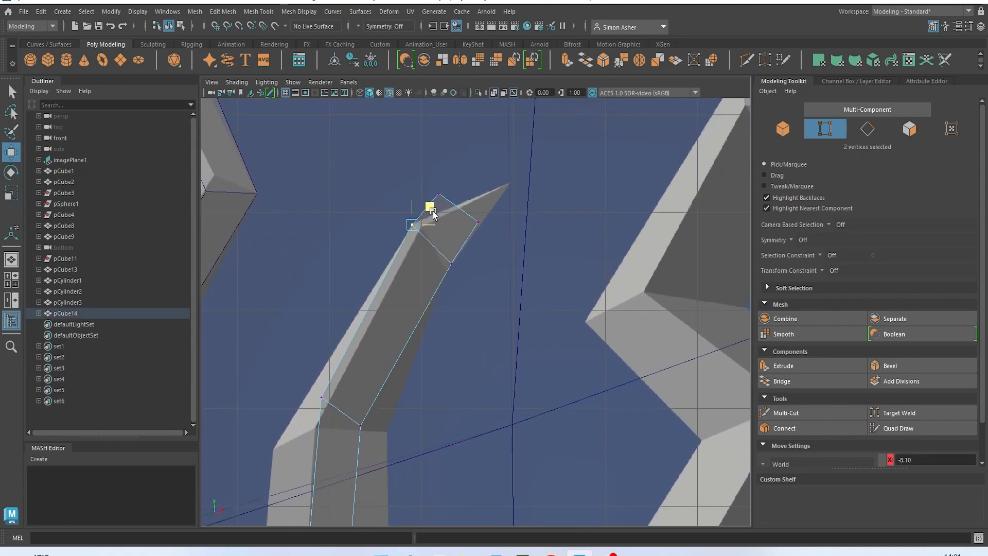
pyautogui.moveTo(482, 274); pyautogui.dragTo(468, 257)
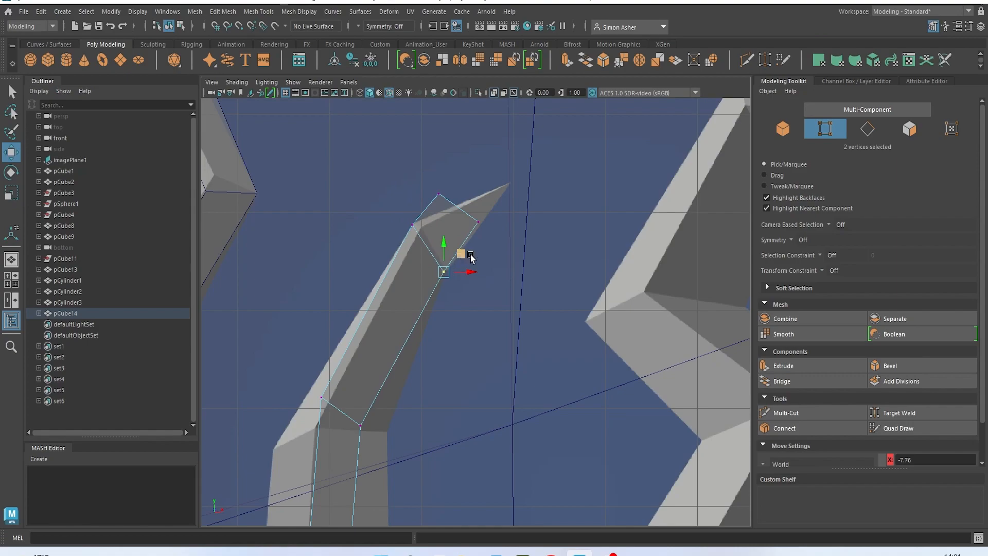
pyautogui.moveTo(505, 229); pyautogui.dragTo(530, 171)
pyautogui.moveTo(464, 207); pyautogui.dragTo(463, 207)
pyautogui.moveTo(457, 175); pyautogui.dragTo(481, 183)
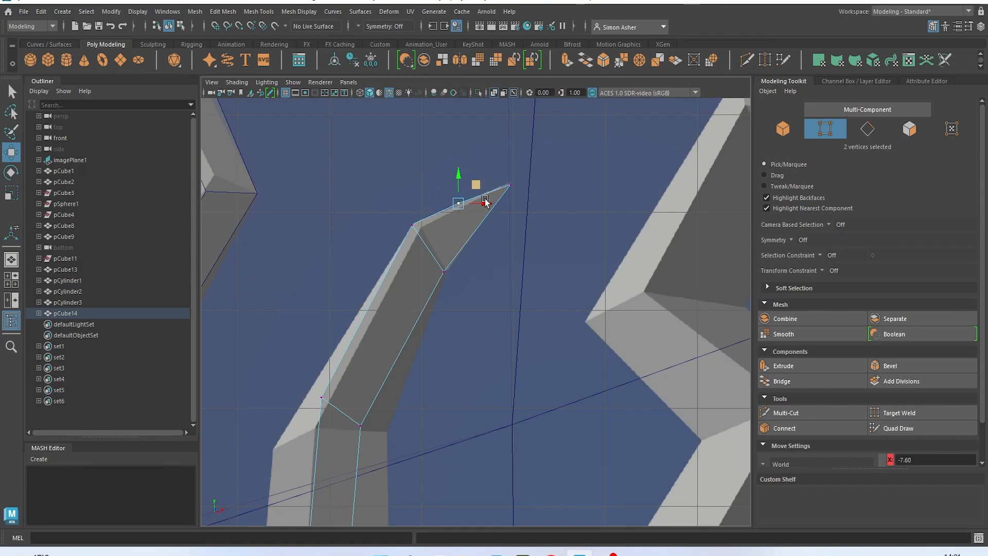
# - Fit the vertices at the outer arm's bend and lower end to the reference, with the outer bottom corner at about X -9.93
pyautogui.keyDown('alt'); pyautogui.moveTo(482, 194); pyautogui.dragTo(493, 207, button='middle'); pyautogui.keyUp('alt')
pyautogui.moveTo(389, 349); pyautogui.dragTo(433, 346)
pyautogui.click(348, 323)
pyautogui.moveTo(374, 309); pyautogui.dragTo(326, 362)
pyautogui.keyDown('alt'); pyautogui.moveTo(367, 390); pyautogui.dragTo(361, 145, button='middle'); pyautogui.keyUp('alt')
pyautogui.click(386, 346)
pyautogui.moveTo(386, 346); pyautogui.dragTo(435, 310, button='middle')
pyautogui.click(303, 336)
pyautogui.moveTo(346, 324); pyautogui.dragTo(291, 485)
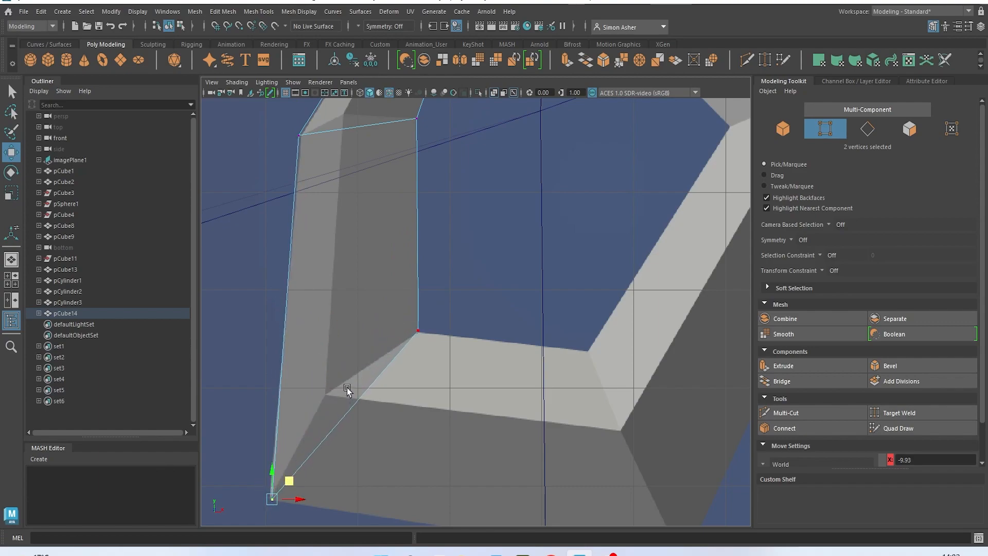
# - Extrude the arm's end face twice along the ornament's base, to about X -7.24 and about X -5.38
pyautogui.moveTo(372, 386); pyautogui.dragTo(352, 264, button='right')
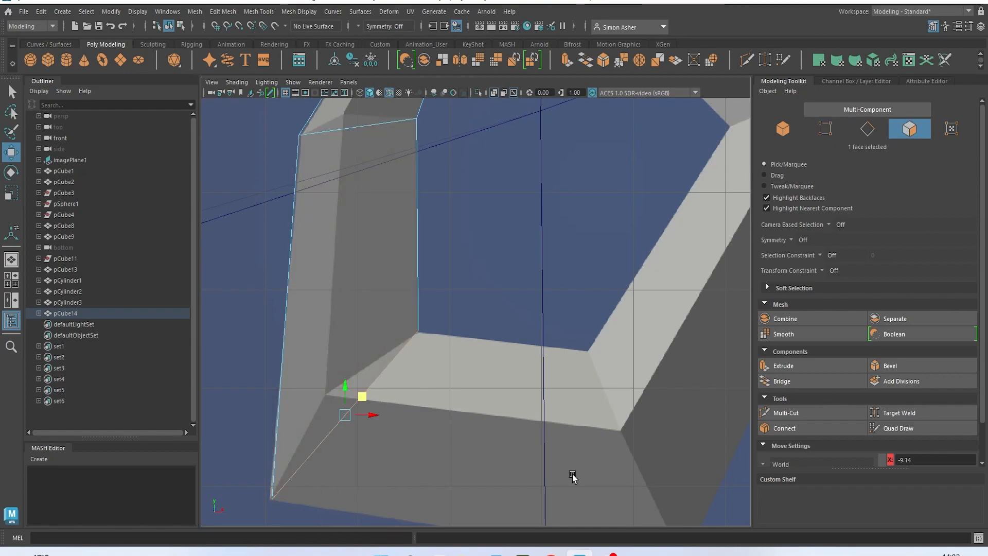
pyautogui.moveTo(371, 406); pyautogui.dragTo(550, 425)
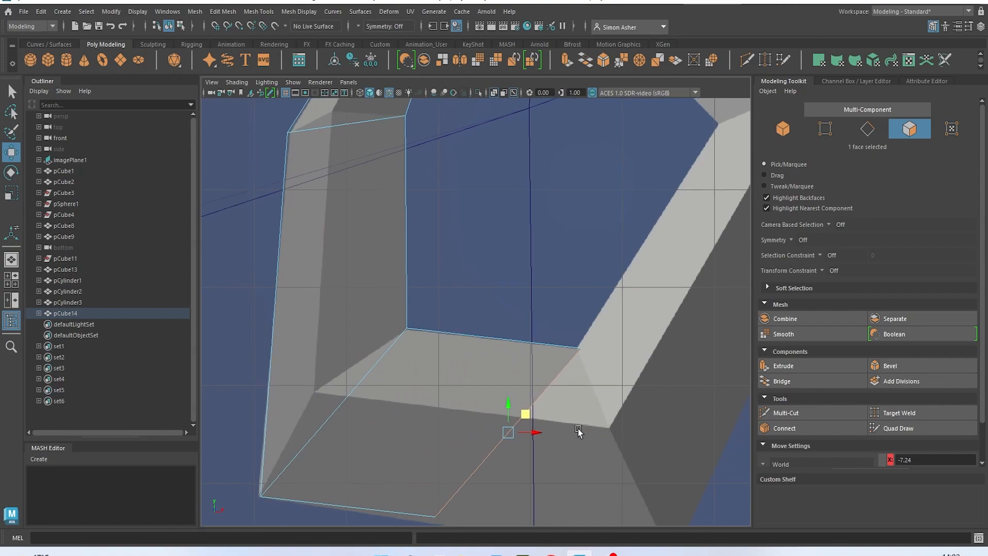
pyautogui.keyDown('alt'); pyautogui.moveTo(584, 432); pyautogui.dragTo(439, 414, button='middle'); pyautogui.keyUp('alt')
pyautogui.keyDown('shift'); pyautogui.moveTo(439, 415); pyautogui.dragTo(604, 421); pyautogui.keyUp('shift')
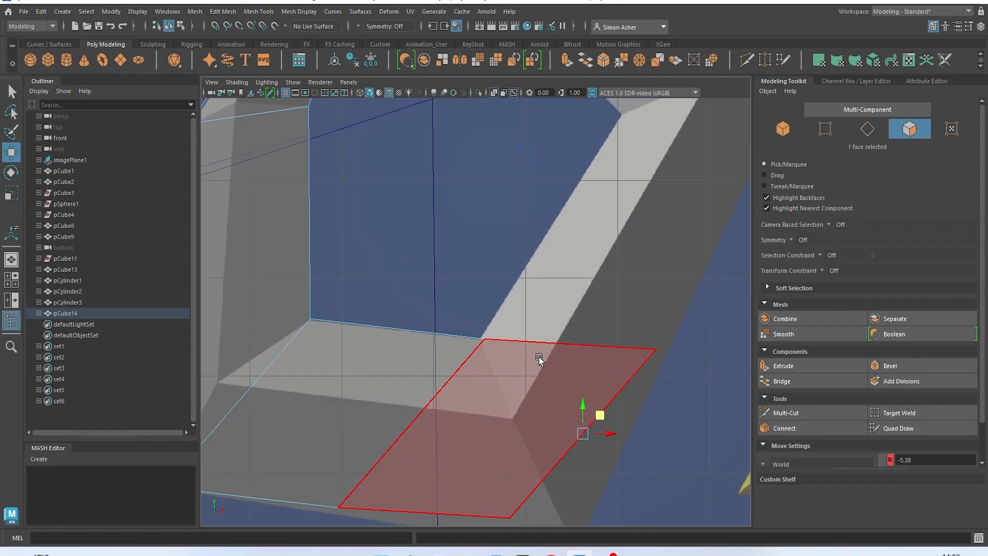
# - Align the base segments' vertices with the inner and outer corners of the ornament's base
pyautogui.moveTo(522, 234); pyautogui.dragTo(483, 252, button='right')
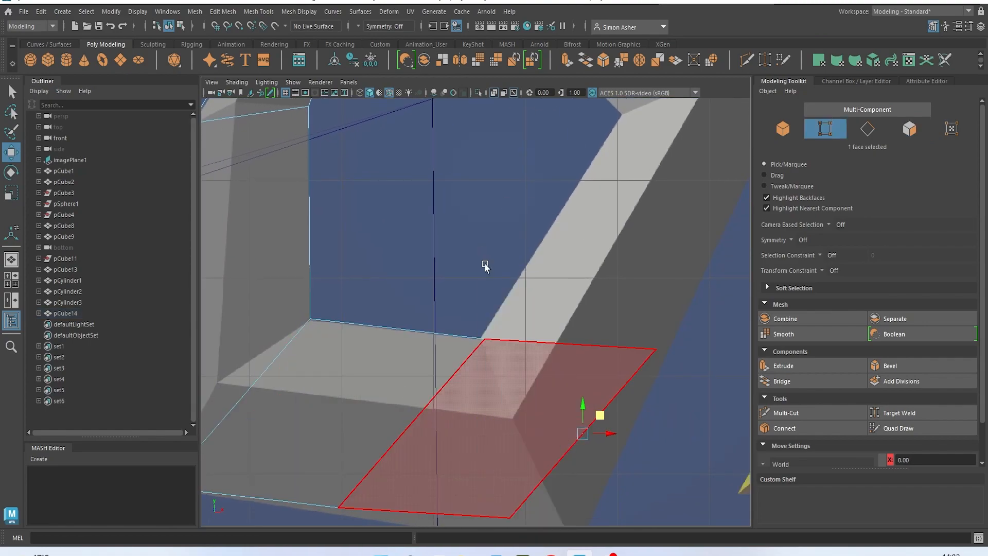
pyautogui.click(484, 340)
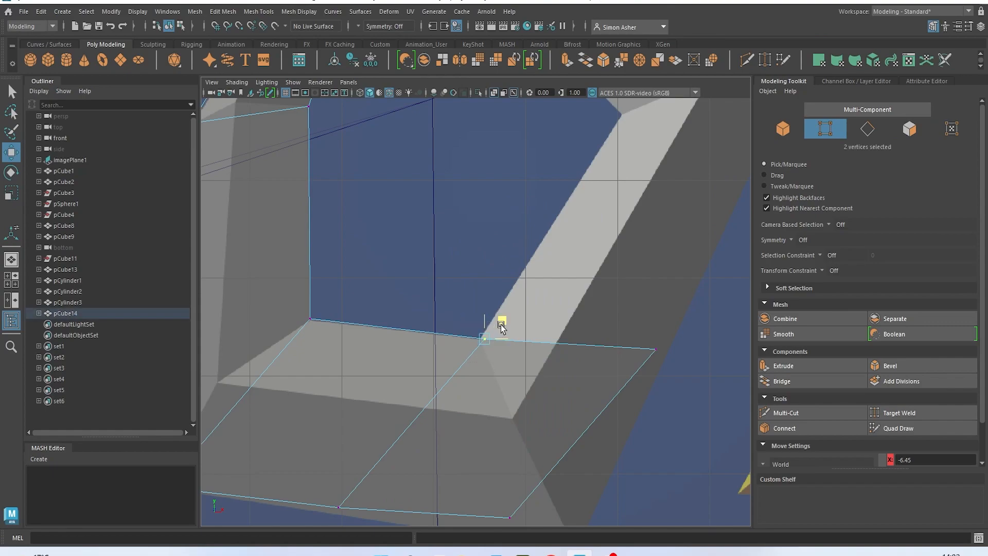
pyautogui.keyDown('alt'); pyautogui.moveTo(505, 357); pyautogui.dragTo(494, 330, button='middle'); pyautogui.keyUp('alt')
pyautogui.moveTo(473, 243); pyautogui.dragTo(473, 252)
pyautogui.moveTo(326, 450); pyautogui.dragTo(326, 451)
pyautogui.click(485, 442)
pyautogui.moveTo(502, 425); pyautogui.dragTo(610, 391)
pyautogui.click(314, 432)
pyautogui.moveTo(332, 415); pyautogui.dragTo(567, 458)
# - Raise the last segment's end vertices to the first zigzag bend, the inner pair at about X -5.01 and the outer at about X -3.13
pyautogui.keyDown('alt'); pyautogui.moveTo(643, 319); pyautogui.dragTo(588, 373, button='middle'); pyautogui.keyUp('alt')
pyautogui.click(576, 329)
pyautogui.scroll(-6, 578, 331)
pyautogui.moveTo(533, 325); pyautogui.dragTo(516, 226)
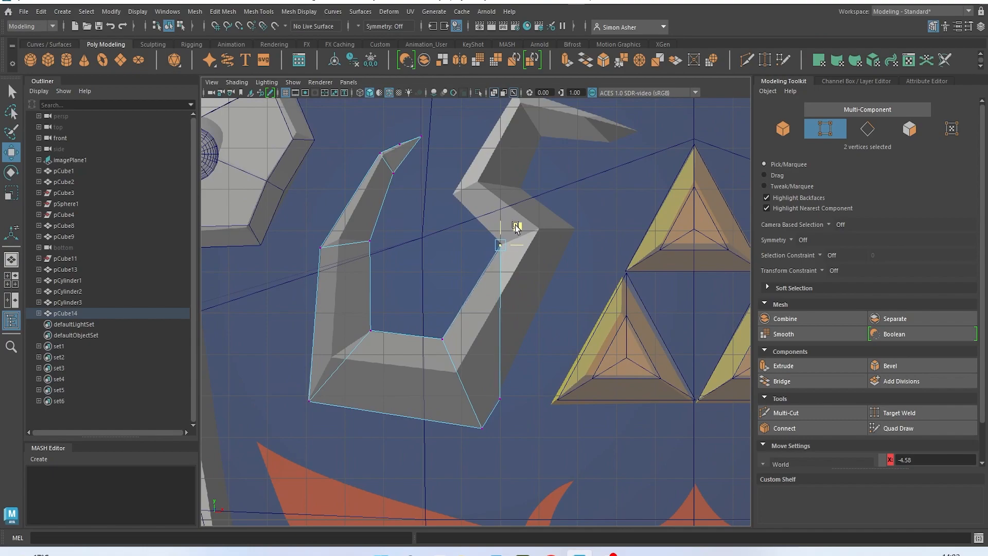
pyautogui.moveTo(497, 389); pyautogui.dragTo(490, 385)
pyautogui.keyDown('alt'); pyautogui.moveTo(523, 401); pyautogui.dragTo(498, 433, button='middle'); pyautogui.keyUp('alt')
pyautogui.moveTo(490, 417); pyautogui.dragTo(559, 262)
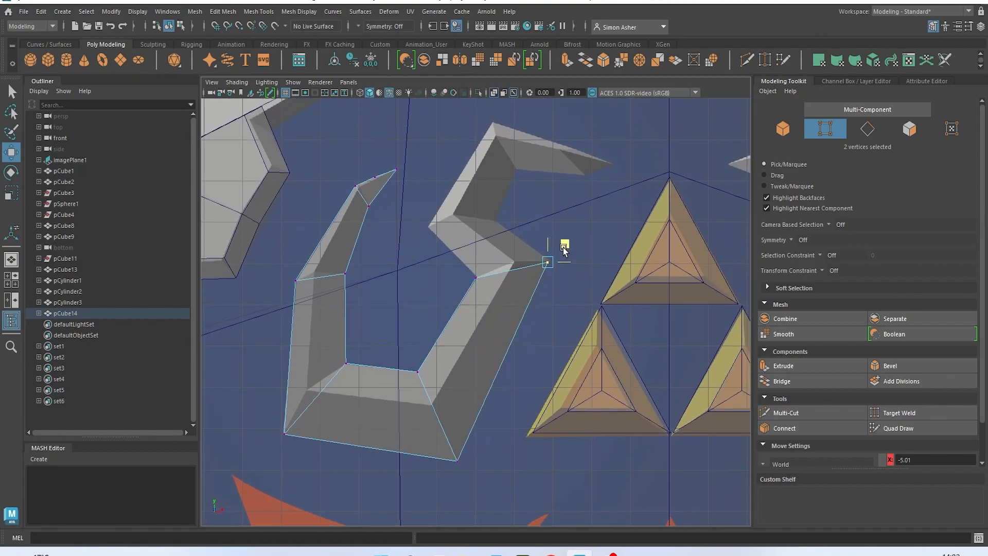
# - Extrude the end face at the zigzag bend three times up along the inner arm, ending at about X -4.28
pyautogui.keyDown('alt'); pyautogui.moveTo(565, 255); pyautogui.dragTo(546, 327, button='middle'); pyautogui.keyUp('alt')
pyautogui.scroll(3, 501, 370)
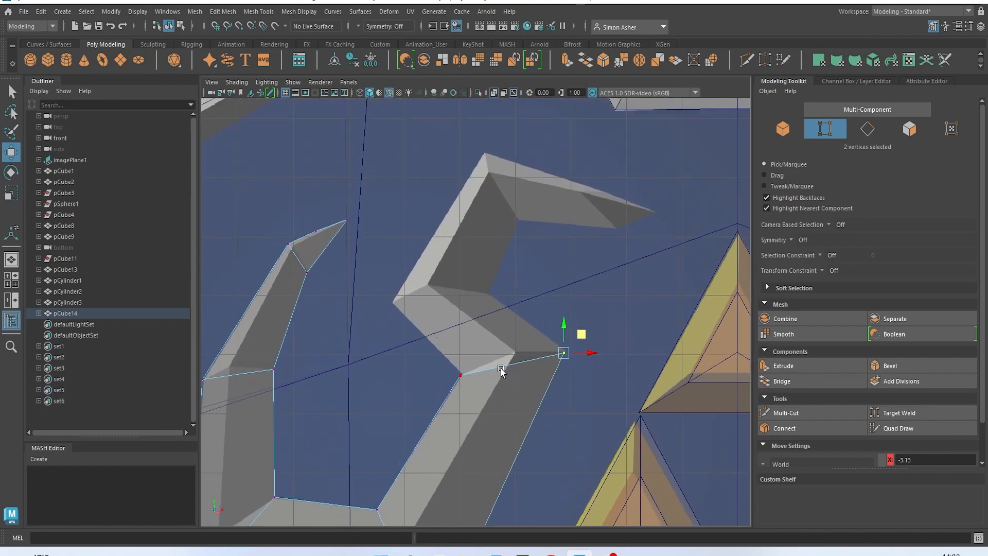
pyautogui.moveTo(502, 371); pyautogui.dragTo(494, 273, button='right')
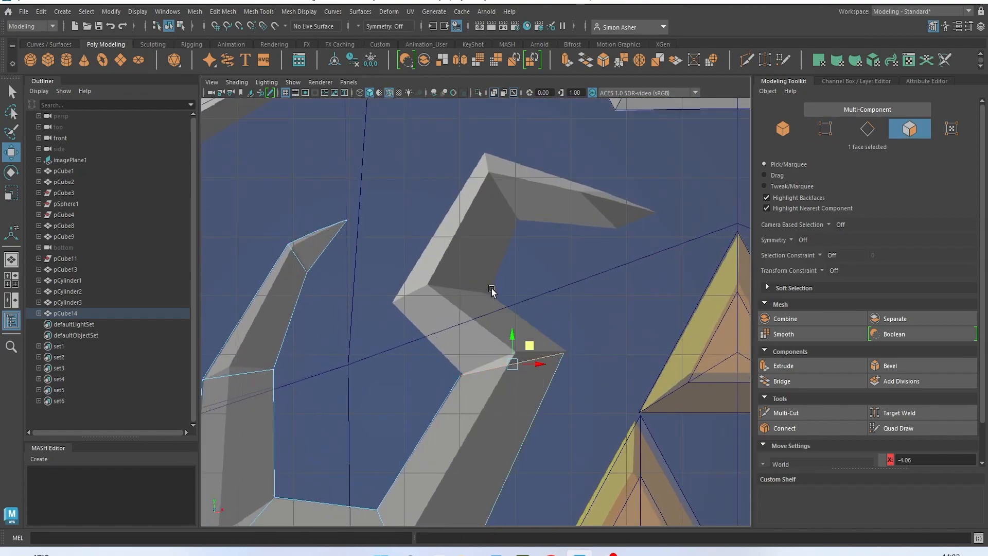
pyautogui.keyDown('shift'); pyautogui.moveTo(529, 346); pyautogui.dragTo(515, 145); pyautogui.keyUp('shift')
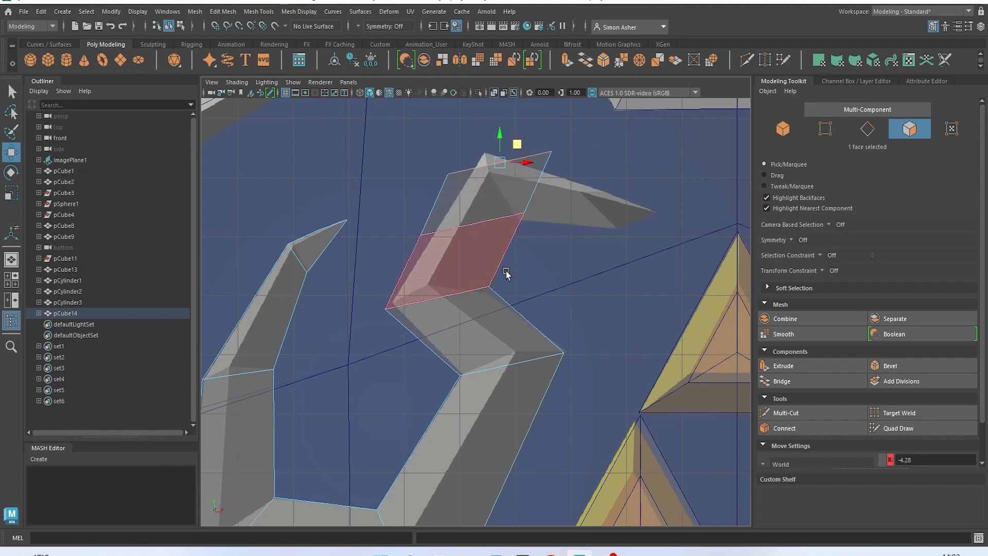
# - Fit the vertex pairs at the zigzag's upper bend to the reference, with the outer corner at about X -6.22
pyautogui.moveTo(496, 233); pyautogui.dragTo(446, 239, button='right')
pyautogui.scroll(3, 453, 328)
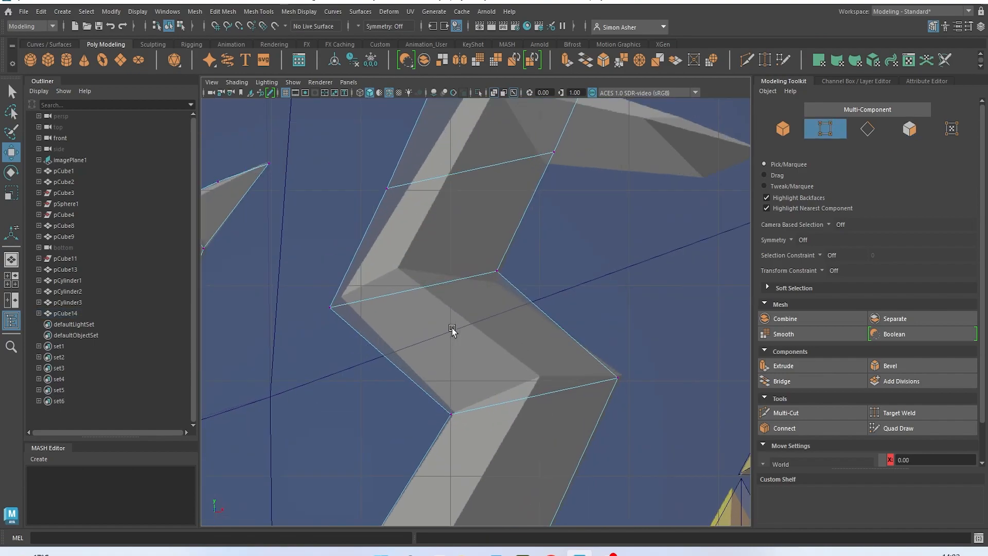
pyautogui.moveTo(525, 299); pyautogui.dragTo(525, 299)
pyautogui.moveTo(511, 253); pyautogui.dragTo(514, 262)
pyautogui.moveTo(351, 326); pyautogui.dragTo(352, 327)
pyautogui.moveTo(351, 289); pyautogui.dragTo(361, 280)
# - Move the last two segments' vertices onto the inner arm's top bend and its pointed tip, ending at about X -1.48
pyautogui.keyDown('alt'); pyautogui.moveTo(368, 288); pyautogui.dragTo(306, 408, button='middle'); pyautogui.keyUp('alt')
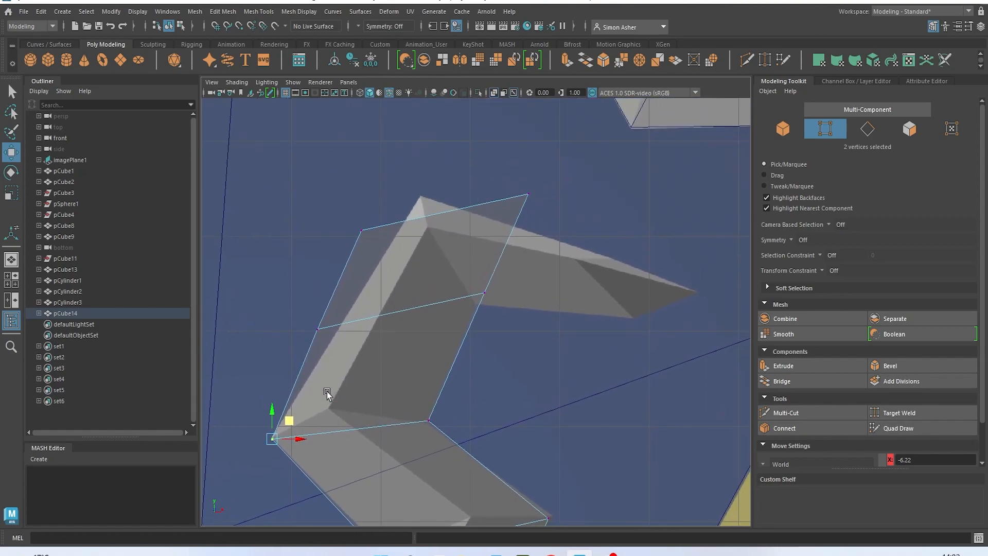
pyautogui.moveTo(505, 274); pyautogui.dragTo(500, 286)
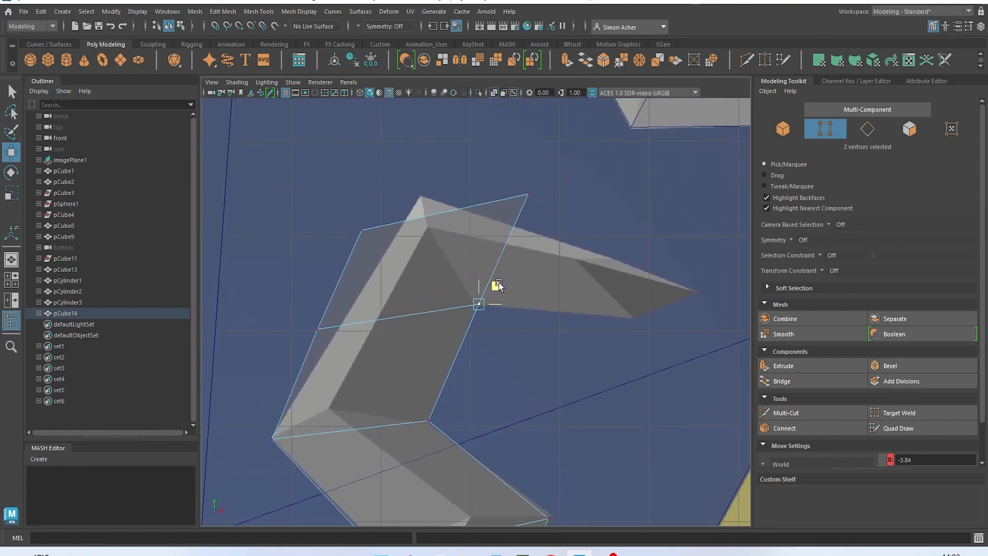
pyautogui.moveTo(544, 209); pyautogui.dragTo(652, 298)
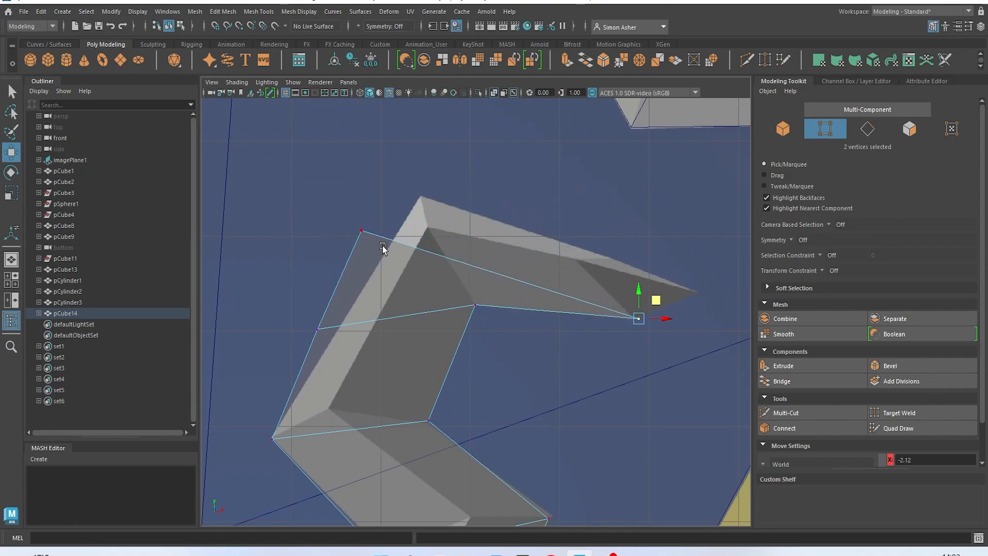
pyautogui.moveTo(389, 220); pyautogui.dragTo(549, 188)
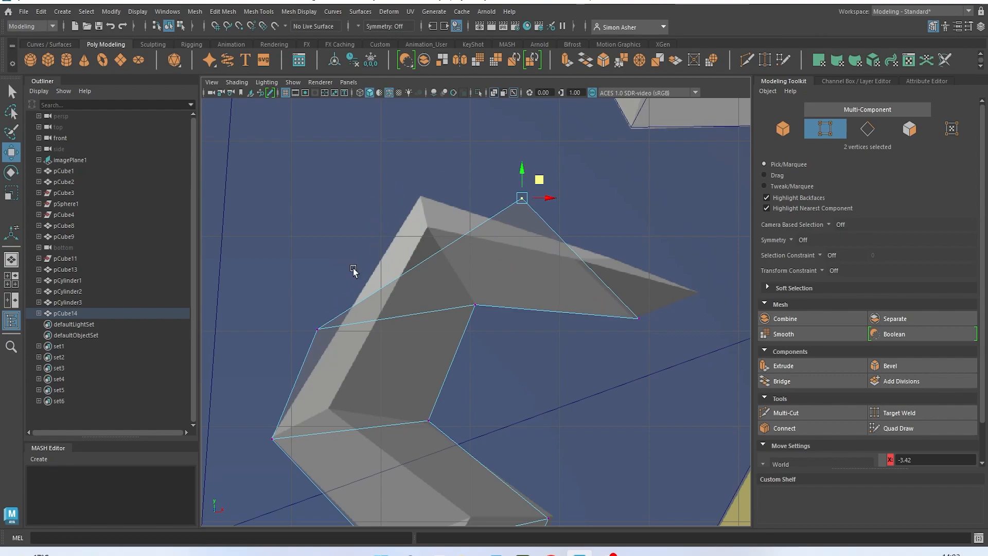
pyautogui.moveTo(294, 315); pyautogui.dragTo(438, 178)
pyautogui.click(522, 198)
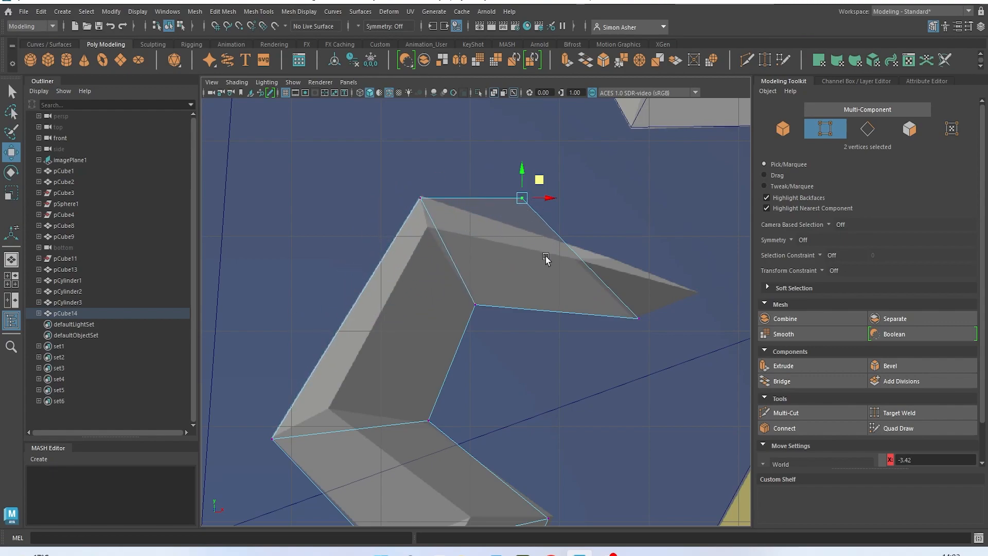
pyautogui.keyDown('alt'); pyautogui.moveTo(545, 258); pyautogui.dragTo(453, 251, button='middle'); pyautogui.keyUp('alt')
pyautogui.moveTo(445, 172); pyautogui.dragTo(620, 263)
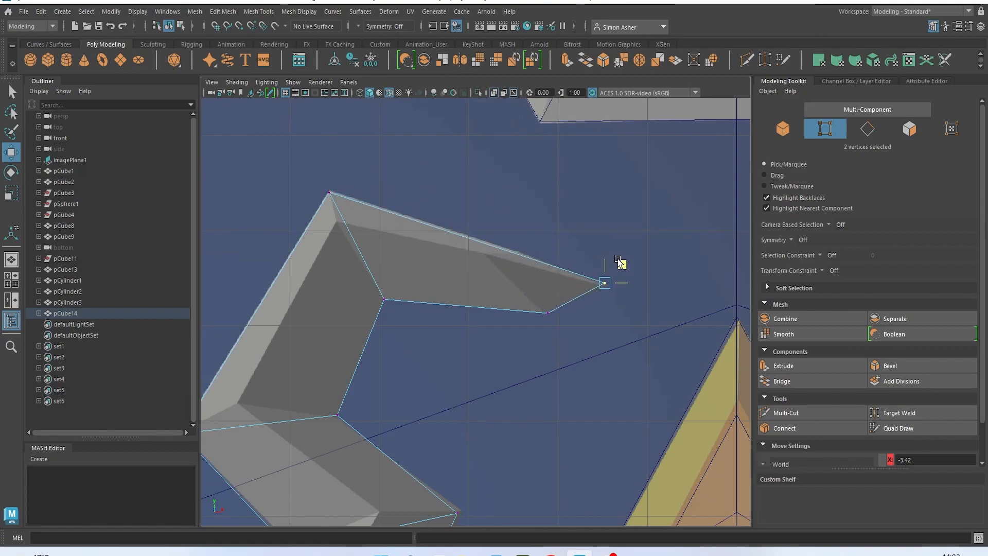
# - Return to the perspective view and turn off X-ray shading
pyautogui.keyDown('alt'); pyautogui.moveTo(620, 263); pyautogui.dragTo(493, 346, button='right'); pyautogui.keyUp('alt')
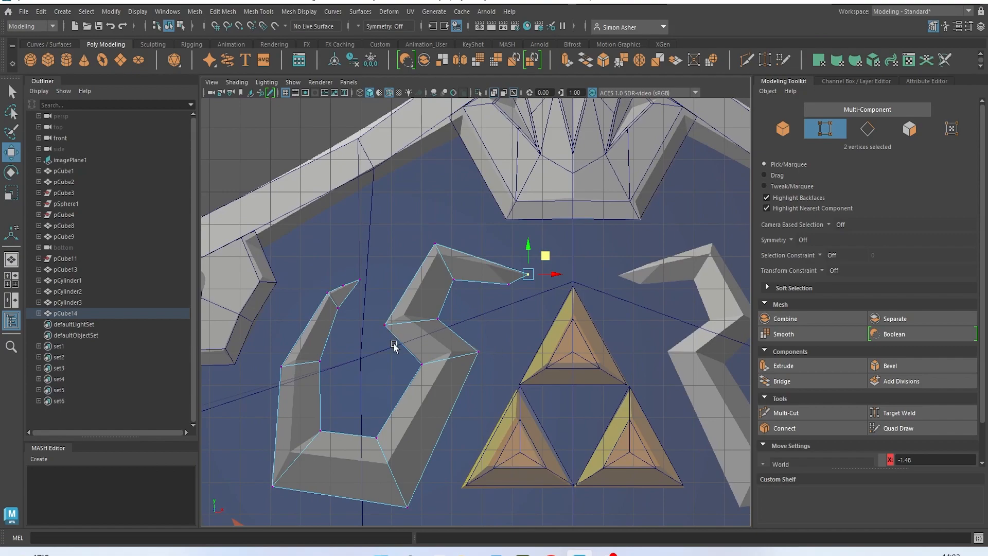
pyautogui.press('space')
pyautogui.moveTo(395, 343); pyautogui.dragTo(397, 311)
pyautogui.keyDown('alt'); pyautogui.moveTo(324, 237); pyautogui.dragTo(360, 213); pyautogui.keyUp('alt')
pyautogui.click(237, 82)
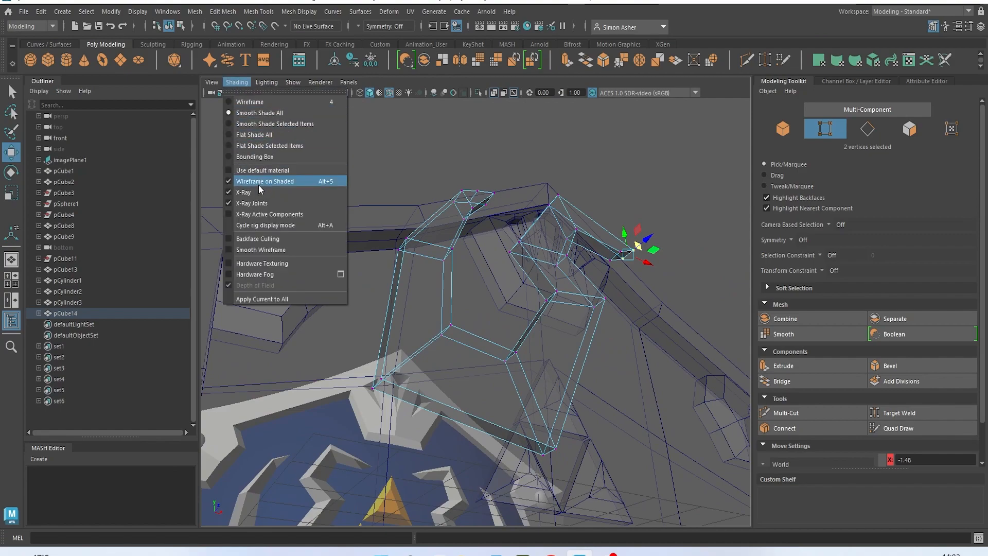
pyautogui.click(260, 198)
pyautogui.keyDown('alt'); pyautogui.moveTo(302, 230); pyautogui.dragTo(534, 171); pyautogui.keyUp('alt')
# - Bevel the front face's outer and inner border edges on the ornament and increase the bevel fraction
pyautogui.moveTo(610, 187); pyautogui.dragTo(607, 153, button='right')
pyautogui.doubleClick(397, 383)
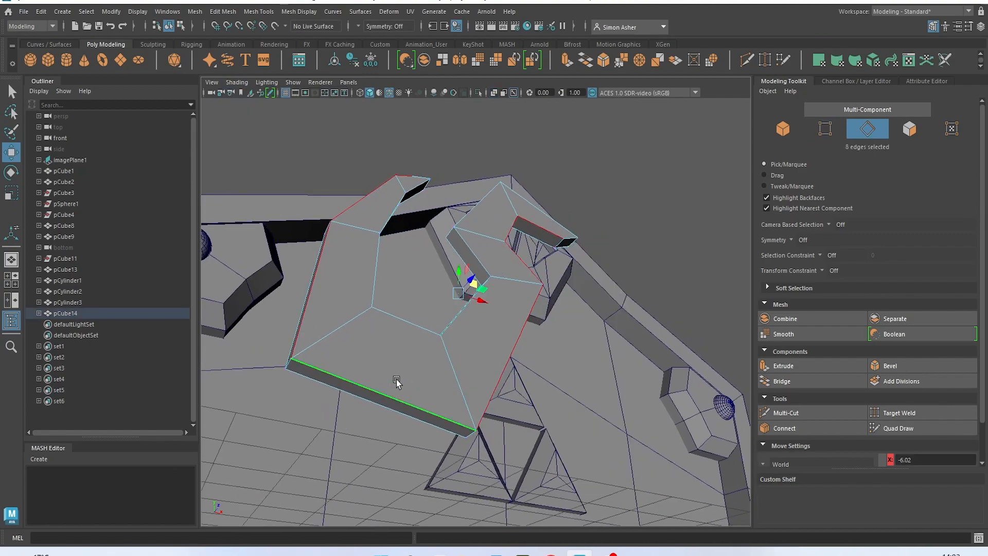
pyautogui.keyDown('shift'); pyautogui.doubleClick(386, 318); pyautogui.keyUp('shift')
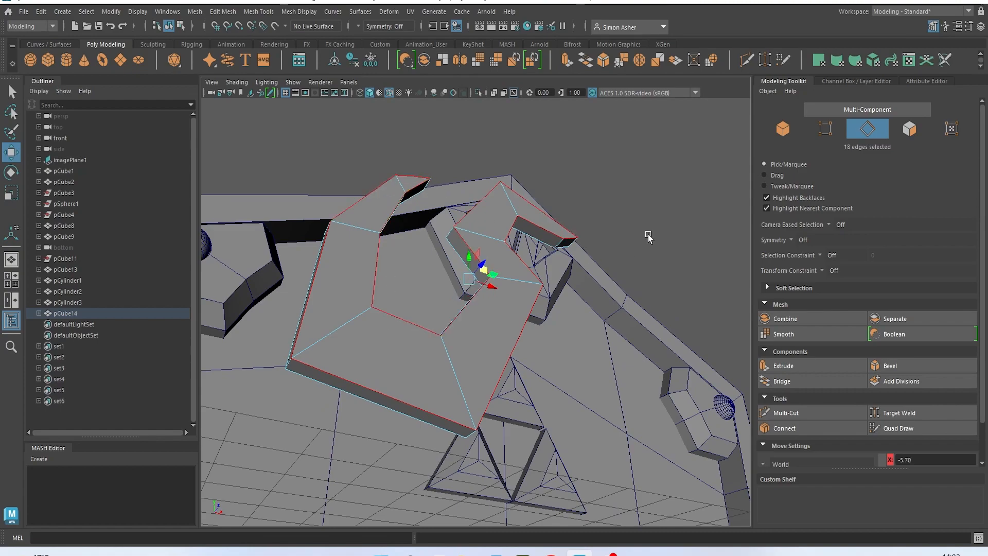
pyautogui.hotkey('ctrl', 'b')
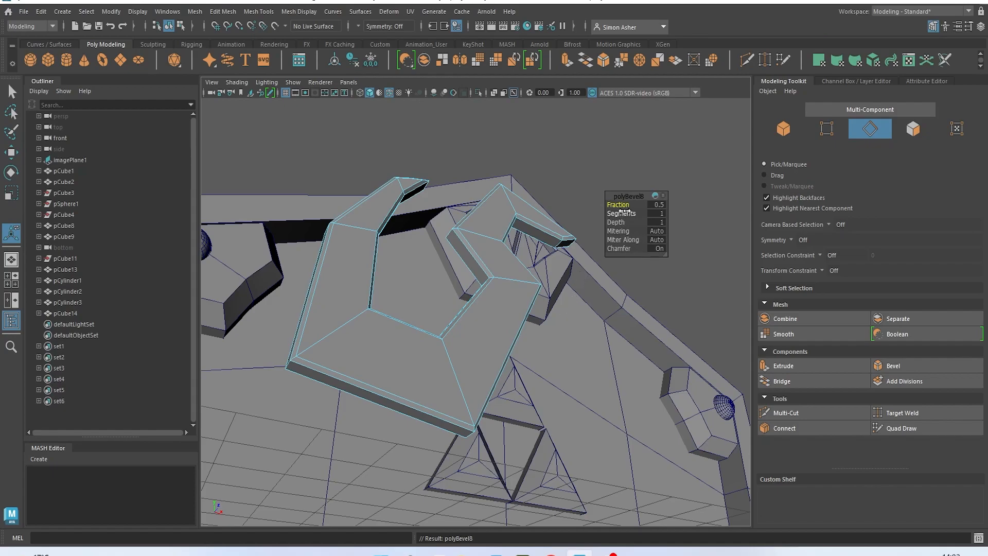
pyautogui.moveTo(619, 204); pyautogui.dragTo(643, 204)
pyautogui.keyDown('alt'); pyautogui.moveTo(546, 288); pyautogui.dragTo(518, 207); pyautogui.keyUp('alt')
pyautogui.moveTo(468, 208); pyautogui.dragTo(463, 231, button='right')
pyautogui.click(431, 202)
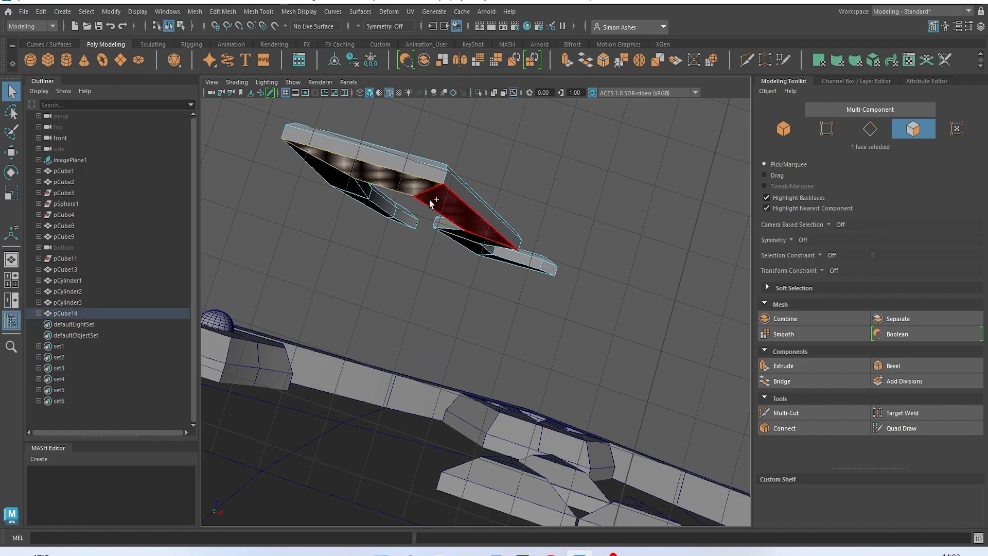
pyautogui.doubleClick(431, 202)
pyautogui.keyDown('alt'); pyautogui.moveTo(433, 206); pyautogui.dragTo(466, 161); pyautogui.keyUp('alt')
pyautogui.press('F10')
pyautogui.moveTo(475, 148); pyautogui.dragTo(457, 221, button='right')
# - Isolate the ornament, select its back faces from behind, and return to object mode with the whole scene shown
pyautogui.click(453, 252)
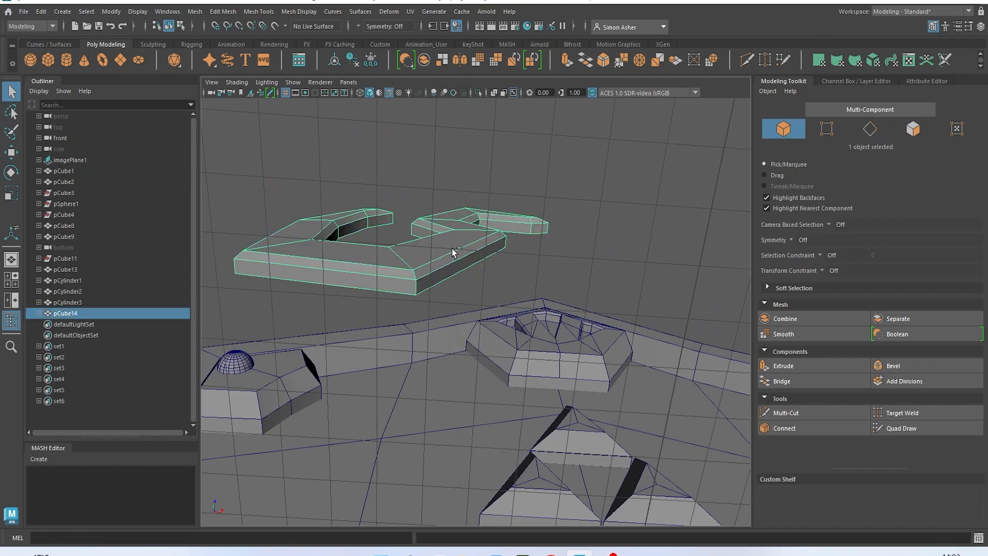
pyautogui.hotkey('ctrl', '1')
pyautogui.keyDown('alt'); pyautogui.moveTo(448, 264); pyautogui.dragTo(589, 320); pyautogui.keyUp('alt')
pyautogui.moveTo(561, 233); pyautogui.dragTo(562, 267, button='right')
pyautogui.click(517, 251)
pyautogui.click(630, 283)
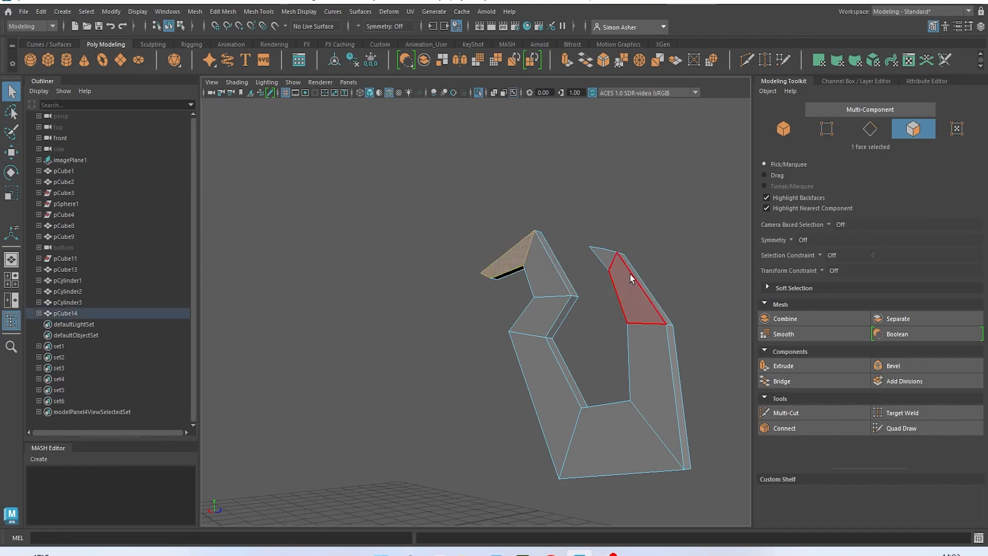
pyautogui.doubleClick(604, 260)
pyautogui.keyDown('alt'); pyautogui.moveTo(608, 293); pyautogui.dragTo(599, 312); pyautogui.keyUp('alt')
pyautogui.moveTo(596, 227); pyautogui.dragTo(628, 218, button='right')
pyautogui.keyDown('alt'); pyautogui.moveTo(628, 219); pyautogui.dragTo(612, 332); pyautogui.keyUp('alt')
pyautogui.hotkey('ctrl', '1')
# - Move the ornament back against the shield's front face and deselect it in the perspective view
pyautogui.click(508, 375)
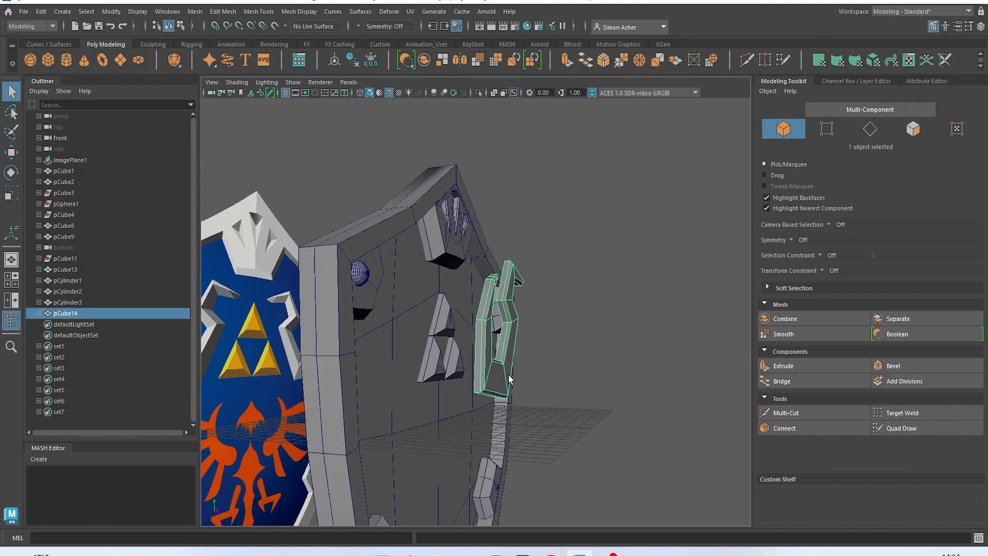
pyautogui.press('w')
pyautogui.keyDown('alt'); pyautogui.moveTo(525, 390); pyautogui.dragTo(400, 368); pyautogui.keyUp('alt')
pyautogui.click(473, 288)
pyautogui.press('space')
pyautogui.moveTo(523, 281); pyautogui.dragTo(525, 257)
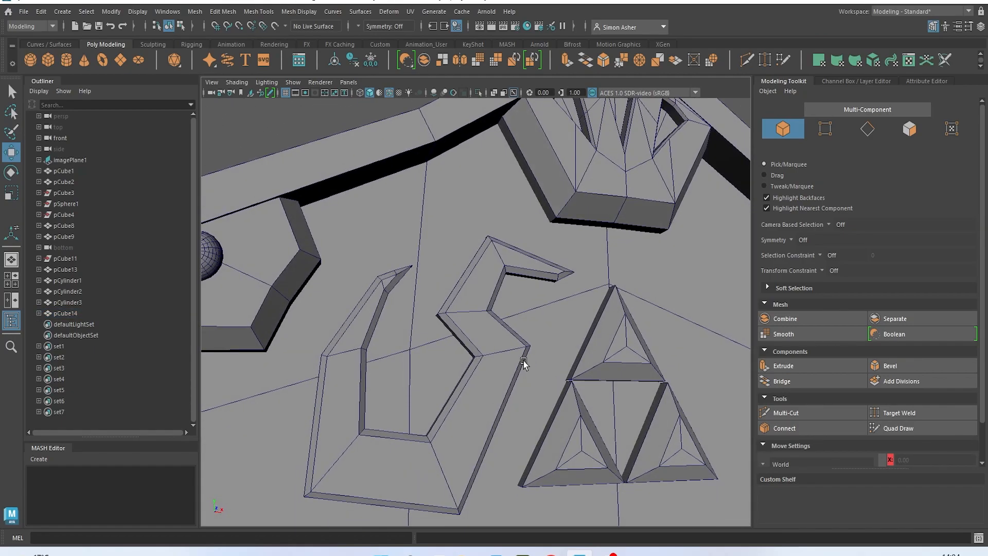
# - Mirror the curved ornament to the other side of the Triforce as a separate mesh, with the axis position set to World
pyautogui.scroll(-5, 523, 364)
pyautogui.moveTo(524, 363)
pyautogui.keyDown('alt'); pyautogui.mouseDown()
pyautogui.moveTo(507, 366)
pyautogui.moveTo(526, 369)
pyautogui.mouseUp(); pyautogui.keyUp('alt')
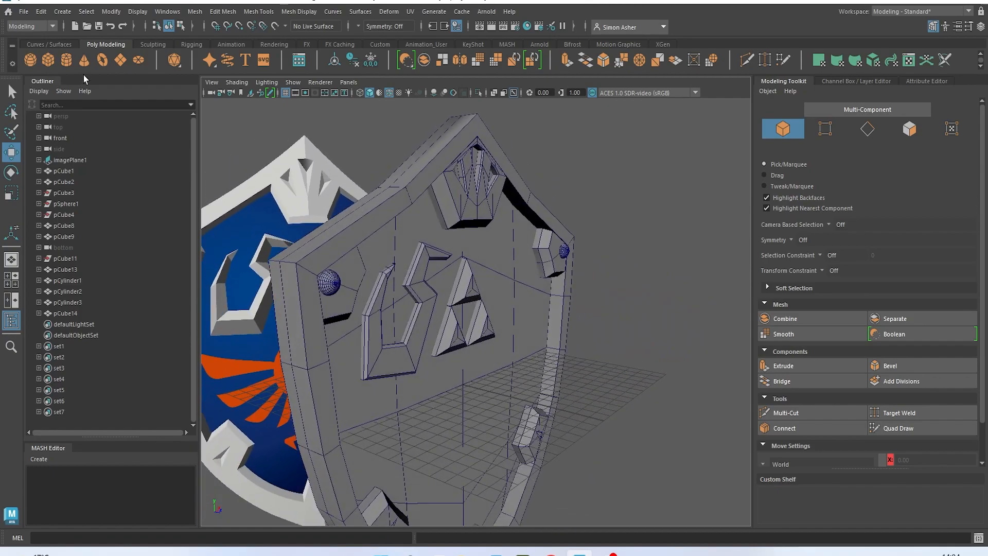
pyautogui.click(24, 11)
pyautogui.click(309, 231)
pyautogui.keyDown('alt'); pyautogui.moveTo(308, 232); pyautogui.dragTo(431, 349); pyautogui.keyUp('alt')
pyautogui.click(432, 350)
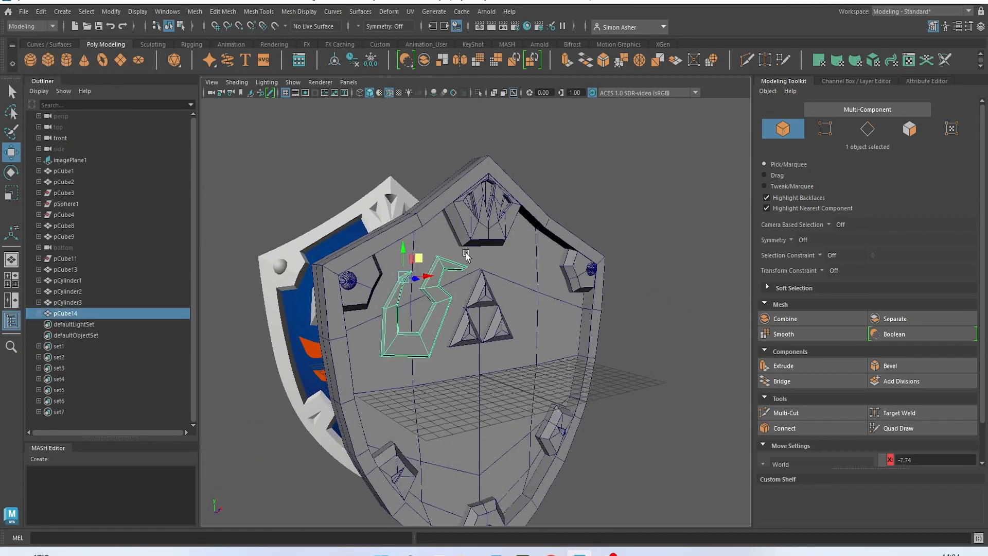
pyautogui.keyDown('shift'); pyautogui.rightClick(289, 153); pyautogui.keyUp('shift')
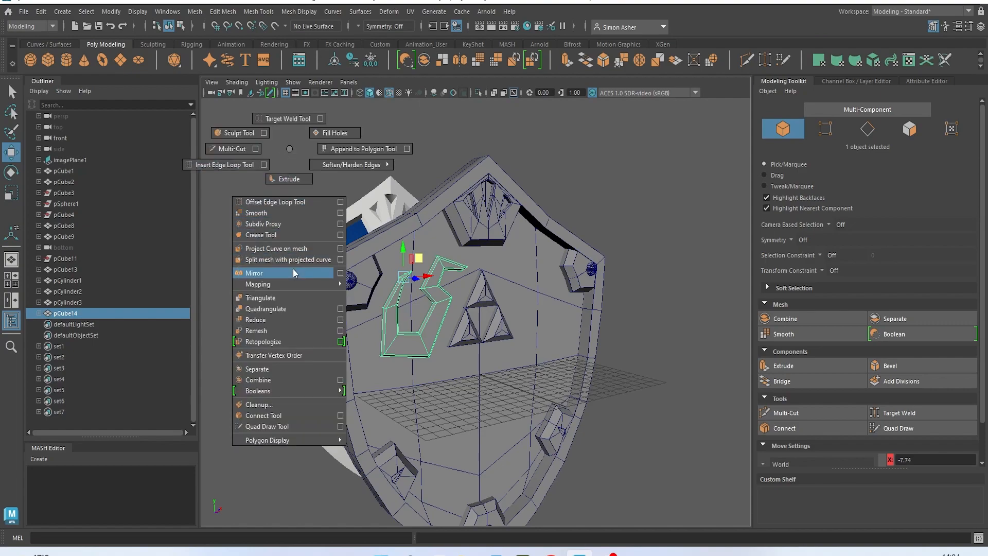
pyautogui.click(254, 273)
pyautogui.click(674, 213)
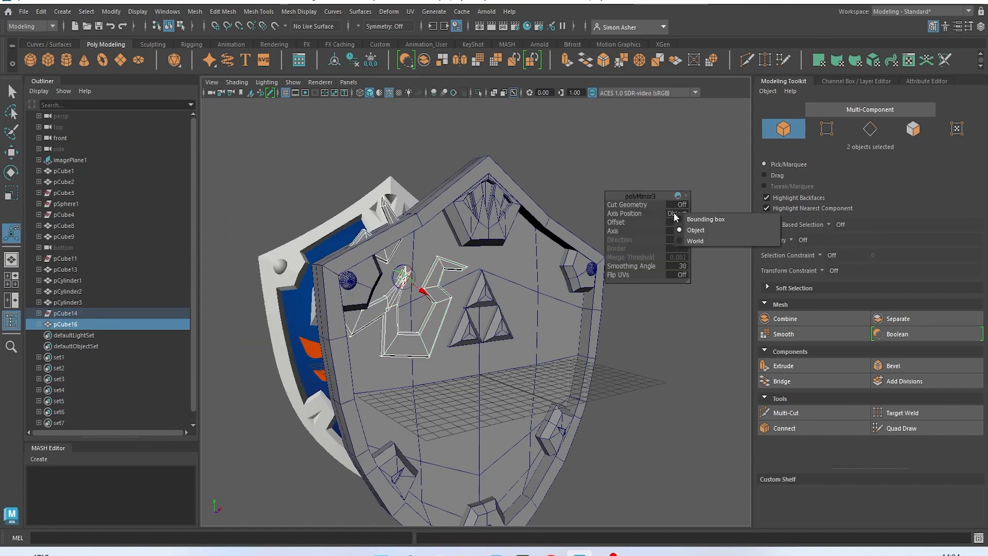
pyautogui.click(692, 236)
pyautogui.keyDown('alt'); pyautogui.moveTo(675, 290); pyautogui.dragTo(610, 165); pyautogui.keyUp('alt')
# - Return to object mode, deselect the ornaments and turn off the wireframe overlay on the shaded view
pyautogui.rightClick(569, 194)
pyautogui.click(595, 161)
pyautogui.click(390, 93)
pyautogui.moveTo(404, 119)
pyautogui.keyDown('alt'); pyautogui.mouseDown()
pyautogui.moveTo(370, 115)
pyautogui.moveTo(364, 47)
pyautogui.moveTo(388, 100)
pyautogui.moveTo(514, 141)
pyautogui.moveTo(391, 129)
pyautogui.moveTo(423, 198)
pyautogui.mouseUp(); pyautogui.keyUp('alt')
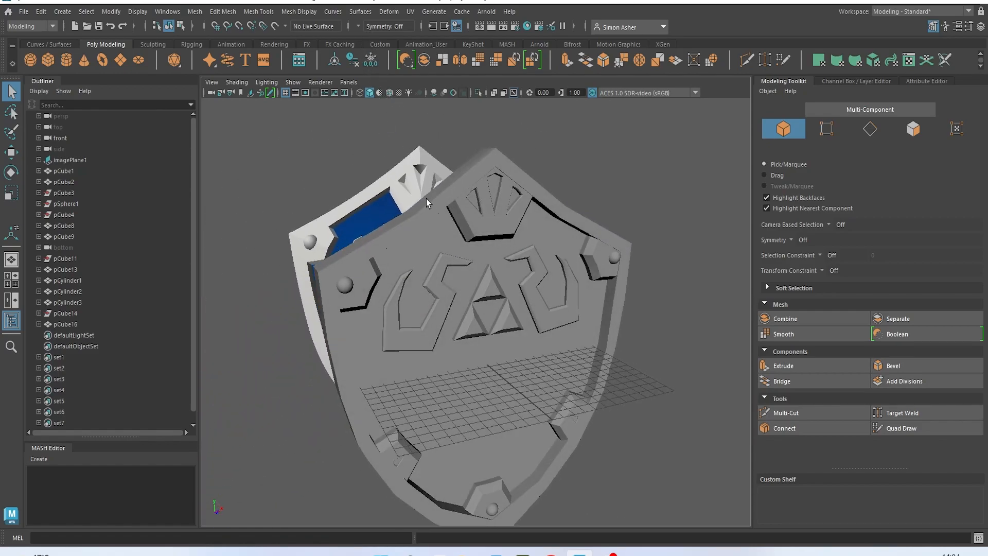
# - Select the outer front edge loop around the shield body and bevel it
pyautogui.click(424, 200)
pyautogui.moveTo(427, 201); pyautogui.dragTo(431, 202, button='right')
pyautogui.doubleClick(433, 201)
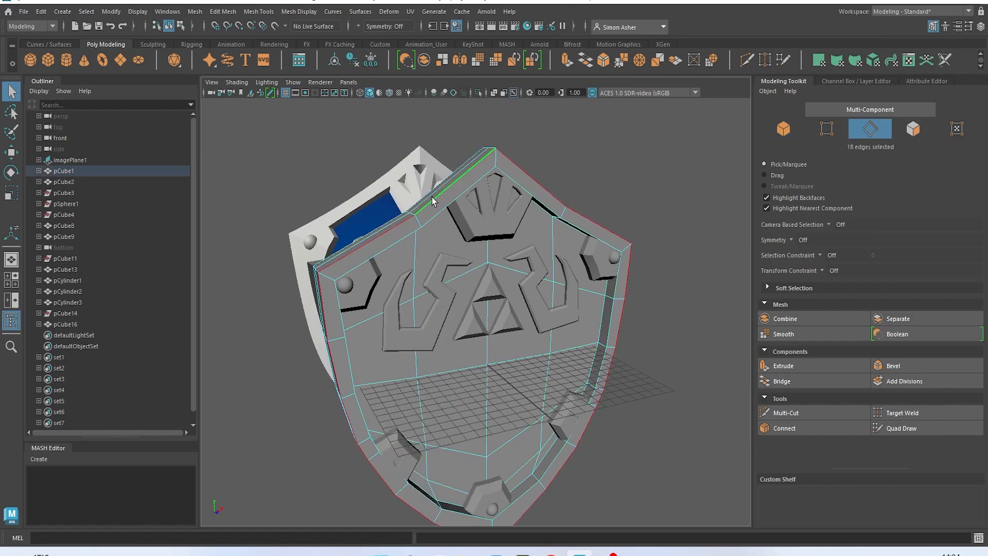
pyautogui.hotkey('ctrl', 'b')
pyautogui.keyDown('alt'); pyautogui.moveTo(433, 201); pyautogui.dragTo(392, 233); pyautogui.keyUp('alt')
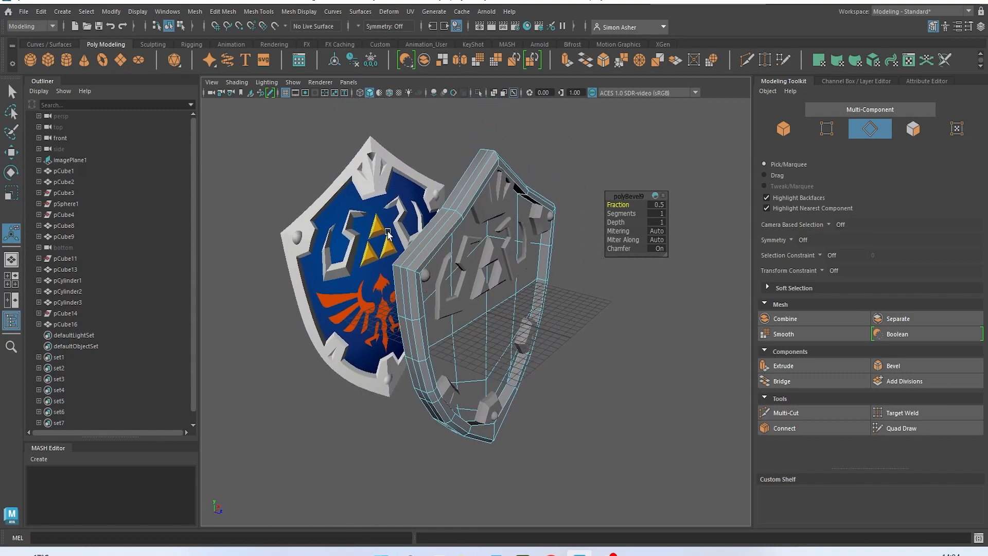
# - Hide the reference image plane and save the scene
pyautogui.click(326, 220)
pyautogui.press('h')
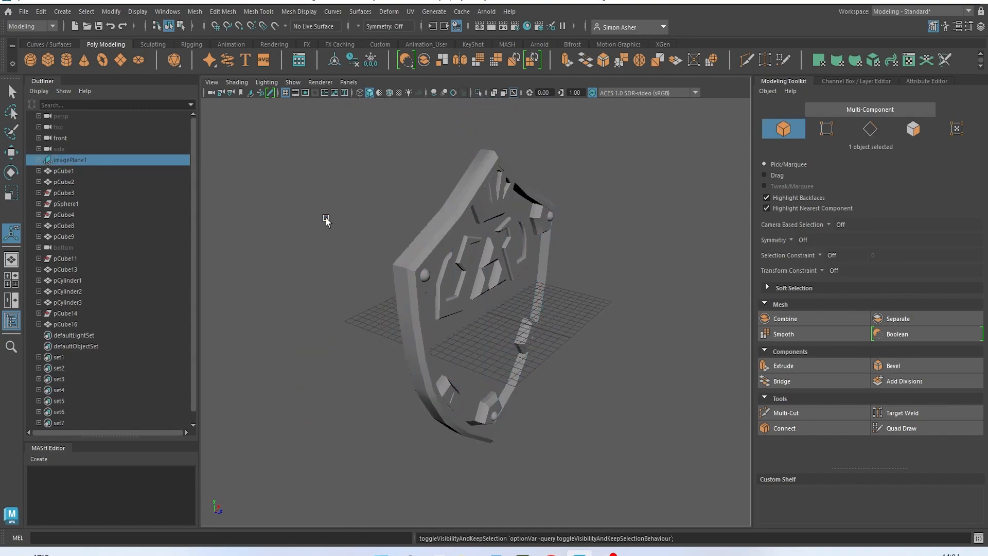
pyautogui.keyDown('alt'); pyautogui.moveTo(371, 264); pyautogui.dragTo(334, 254); pyautogui.keyUp('alt')
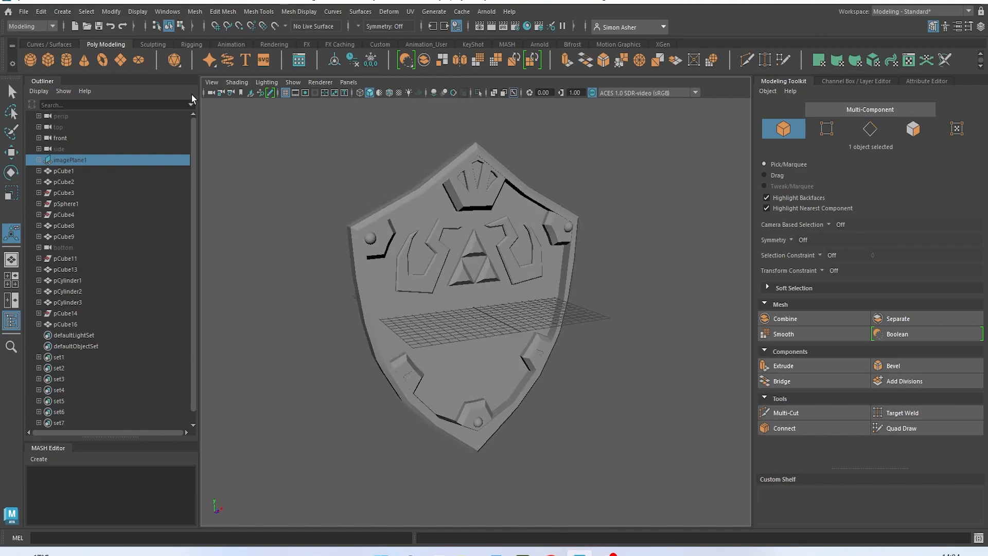
pyautogui.click(22, 16)
pyautogui.click(45, 59)
pyautogui.click(347, 199)
pyautogui.keyDown('alt'); pyautogui.moveTo(306, 206); pyautogui.dragTo(424, 217); pyautogui.keyUp('alt')
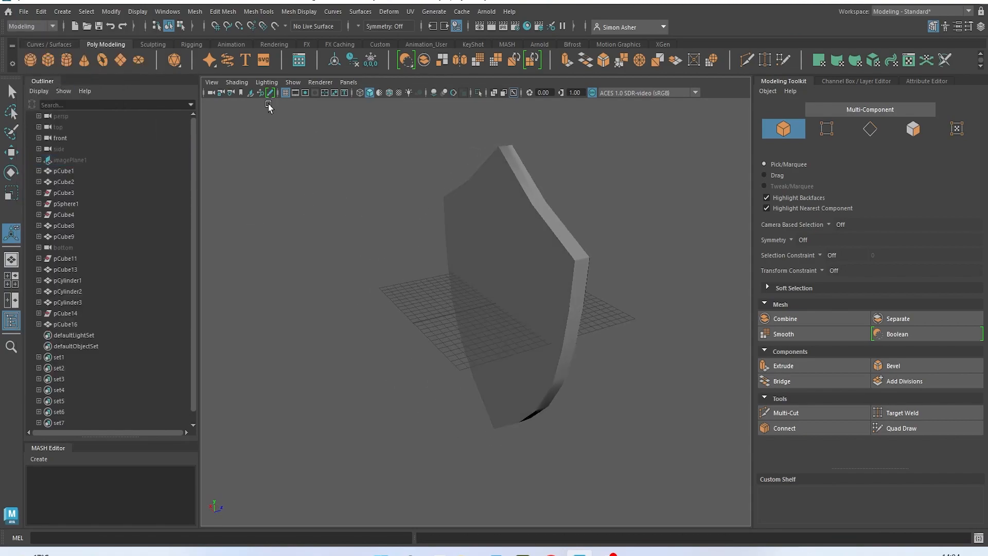
pyautogui.click(103, 62)
pyautogui.keyDown('alt'); pyautogui.moveTo(300, 260); pyautogui.dragTo(282, 257); pyautogui.keyUp('alt')
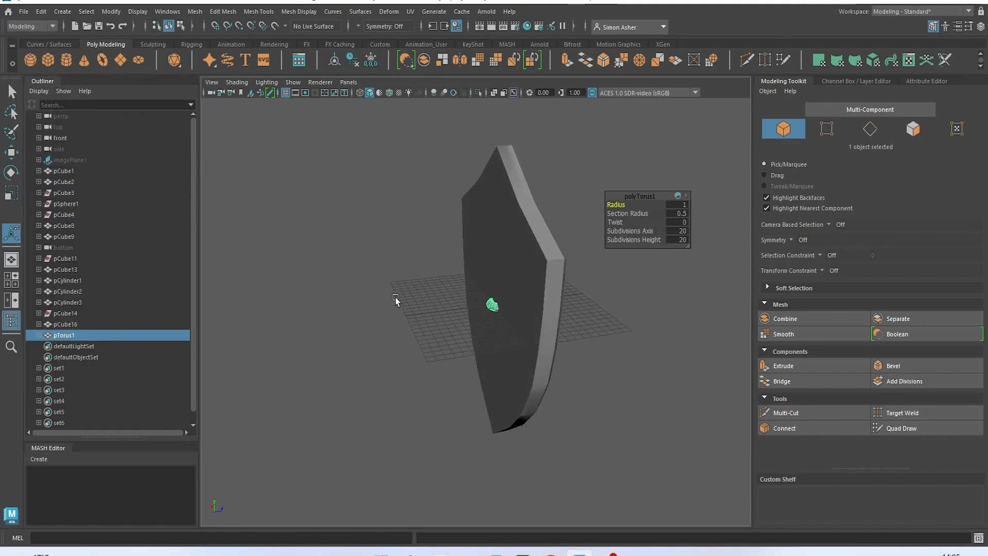
pyautogui.press('w')
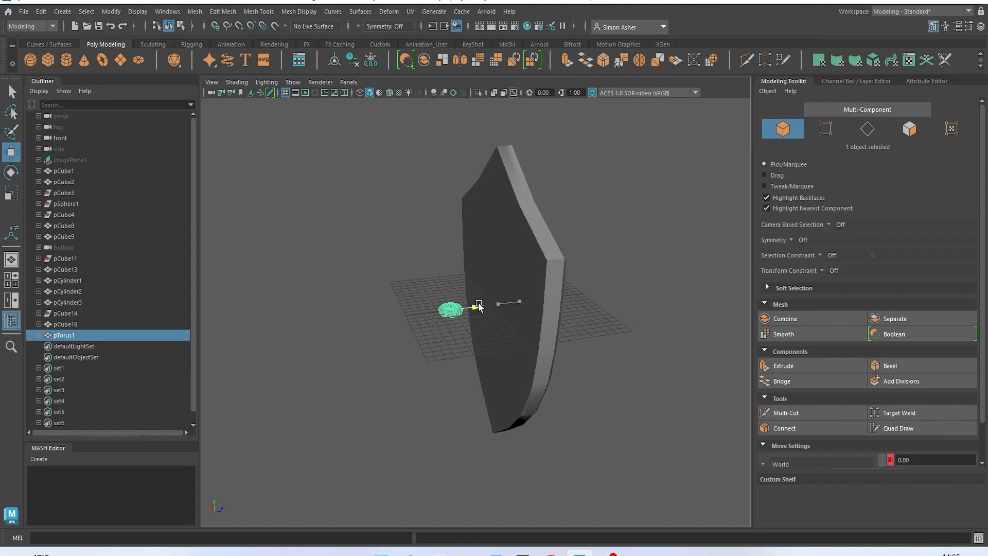
pyautogui.press('Delete')
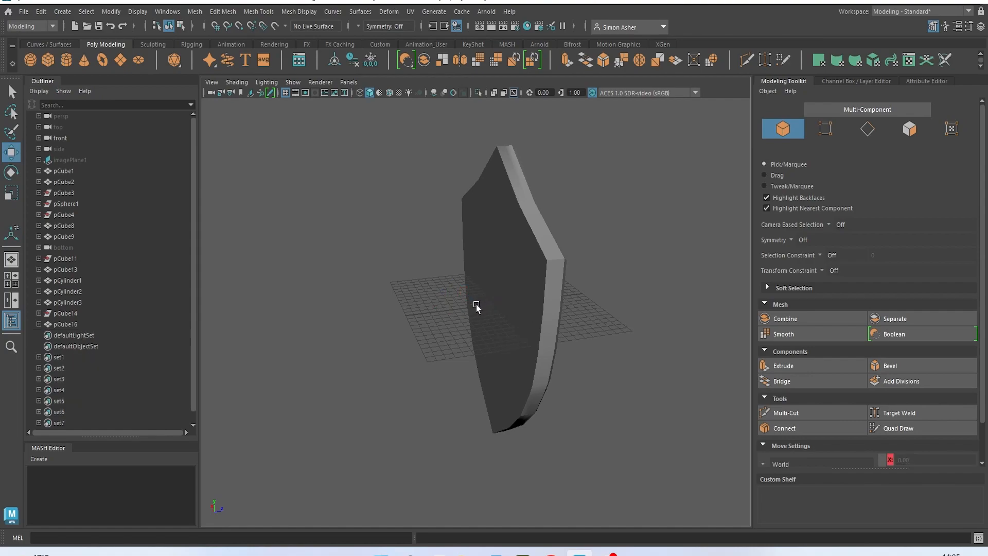
# - Create a polygon cube behind the shield and widen it to about 2.04 along X and Z
pyautogui.click(47, 60)
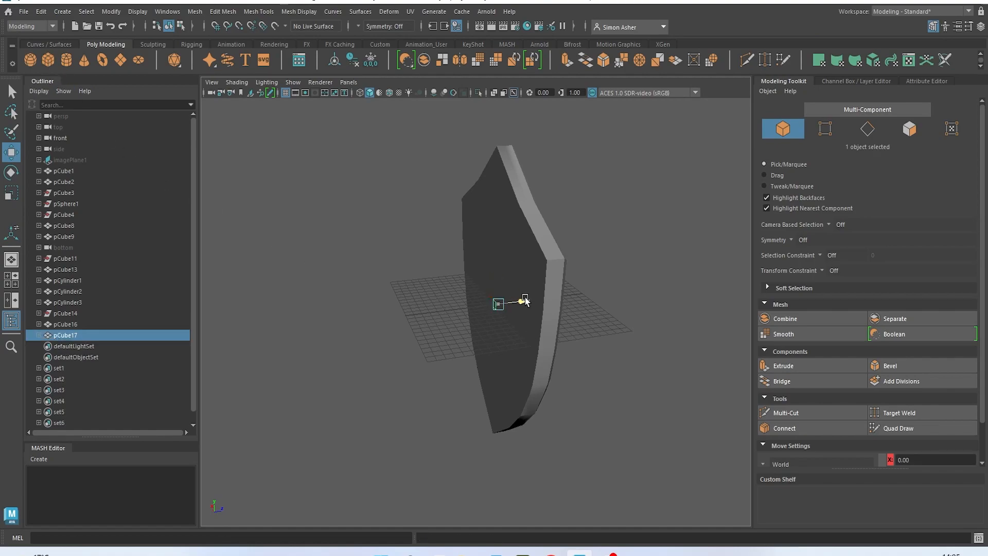
pyautogui.scroll(10, 490, 310)
pyautogui.scroll(8, 543, 361)
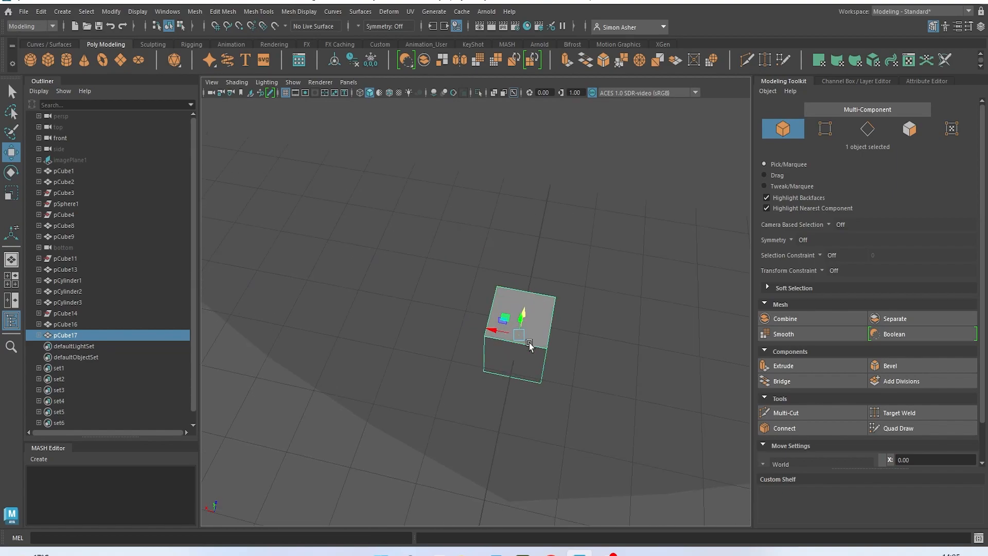
pyautogui.press('r')
pyautogui.keyDown('alt'); pyautogui.moveTo(537, 369); pyautogui.dragTo(530, 369); pyautogui.keyUp('alt')
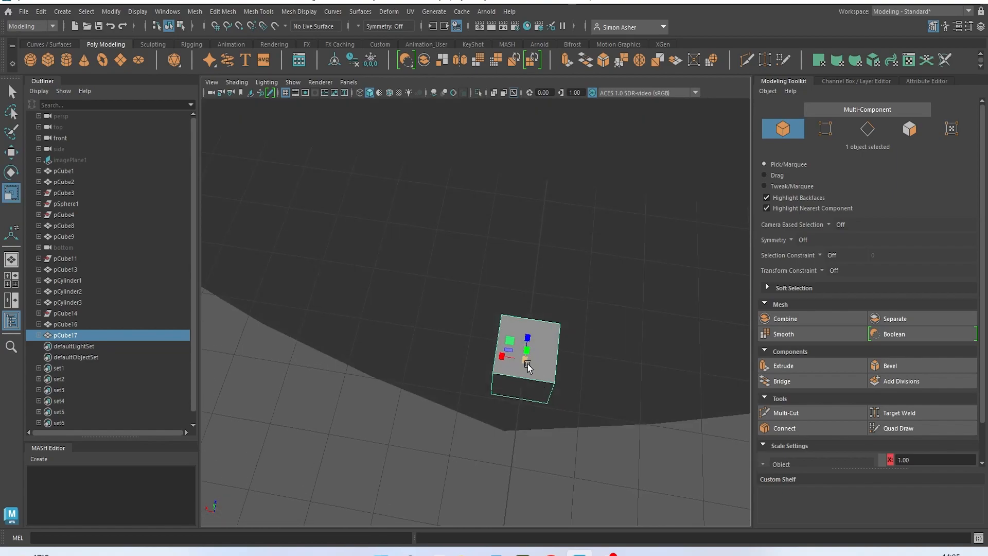
pyautogui.scroll(4, 507, 343)
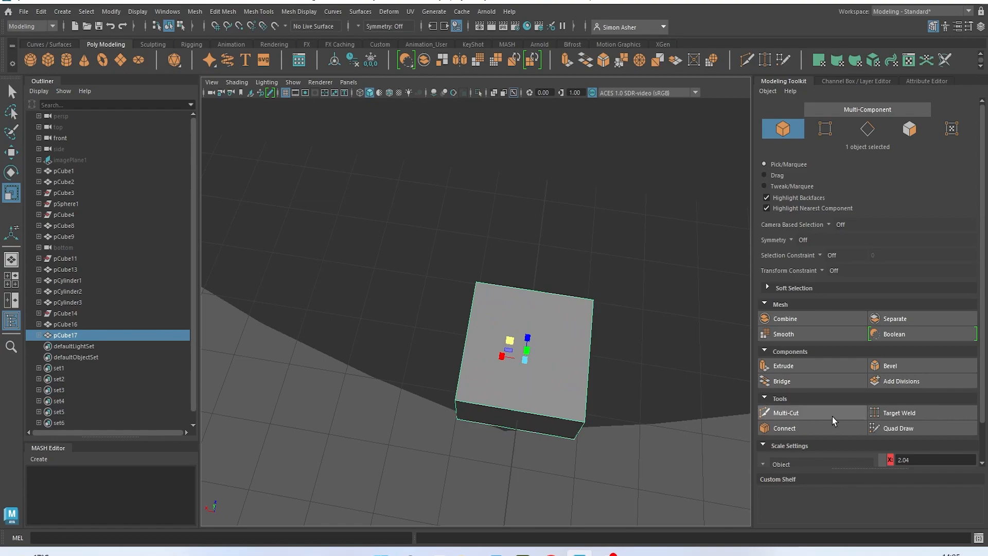
# - Cut three lengthwise edge loops and one crosswise loop into the cube with the Multi-Cut tool
pyautogui.click(813, 413)
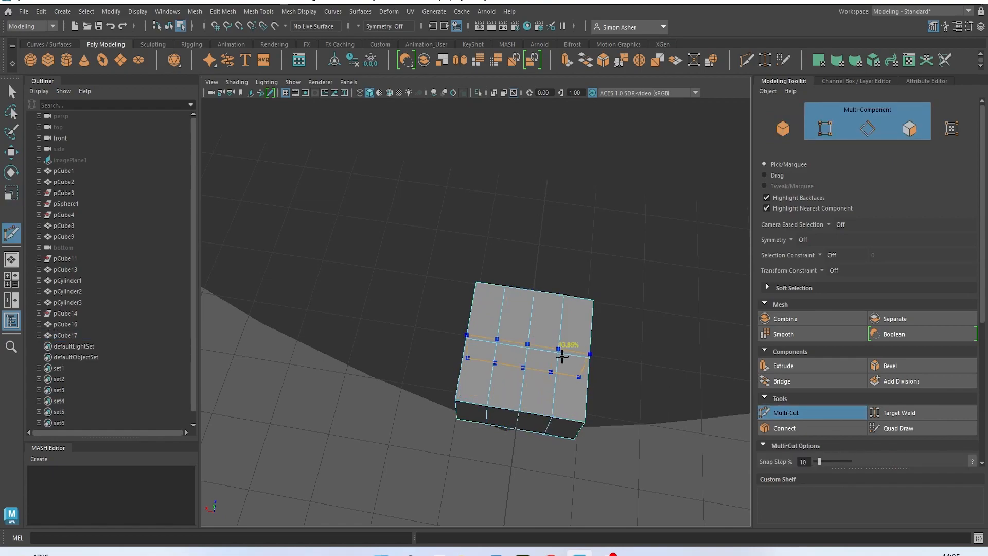
pyautogui.moveTo(558, 234); pyautogui.dragTo(557, 265, button='right')
pyautogui.press('w')
# - Delete the cube's middle faces on the top, underside and shield-side end to open a notch
pyautogui.moveTo(517, 320); pyautogui.dragTo(517, 272, button='right')
pyautogui.click(522, 319)
pyautogui.keyDown('shift'); pyautogui.click(536, 324); pyautogui.keyUp('shift')
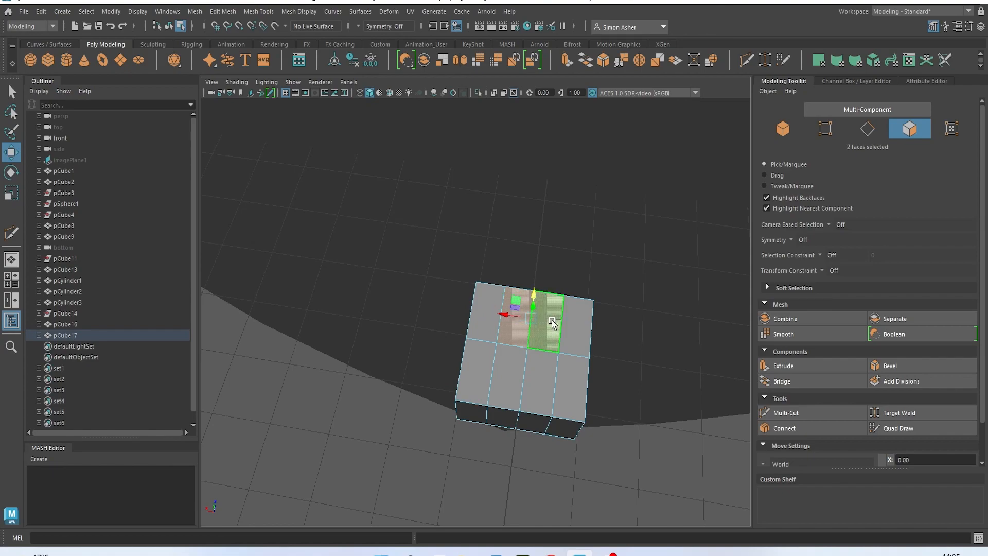
pyautogui.keyDown('alt'); pyautogui.moveTo(541, 340); pyautogui.dragTo(450, 225); pyautogui.keyUp('alt')
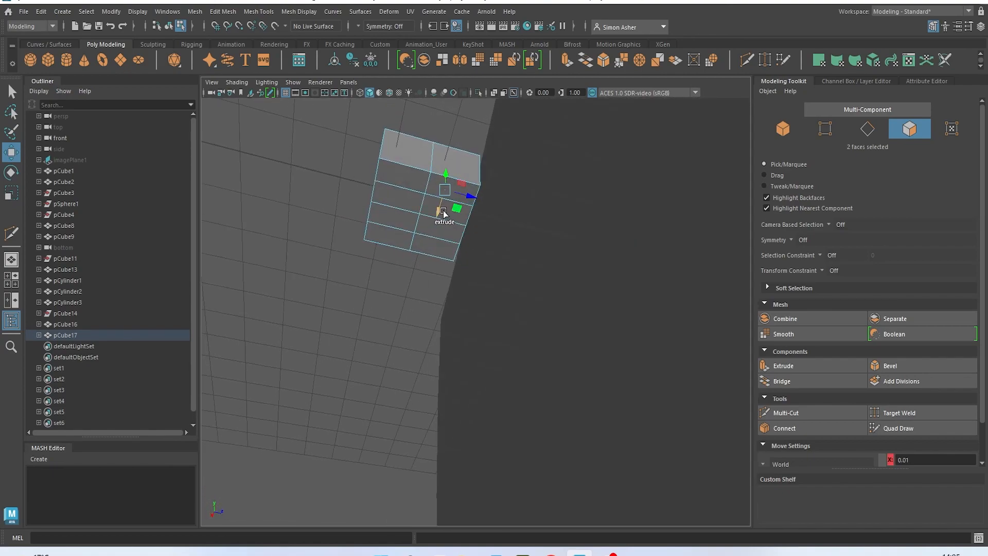
pyautogui.keyDown('shift'); pyautogui.click(433, 211); pyautogui.keyUp('shift')
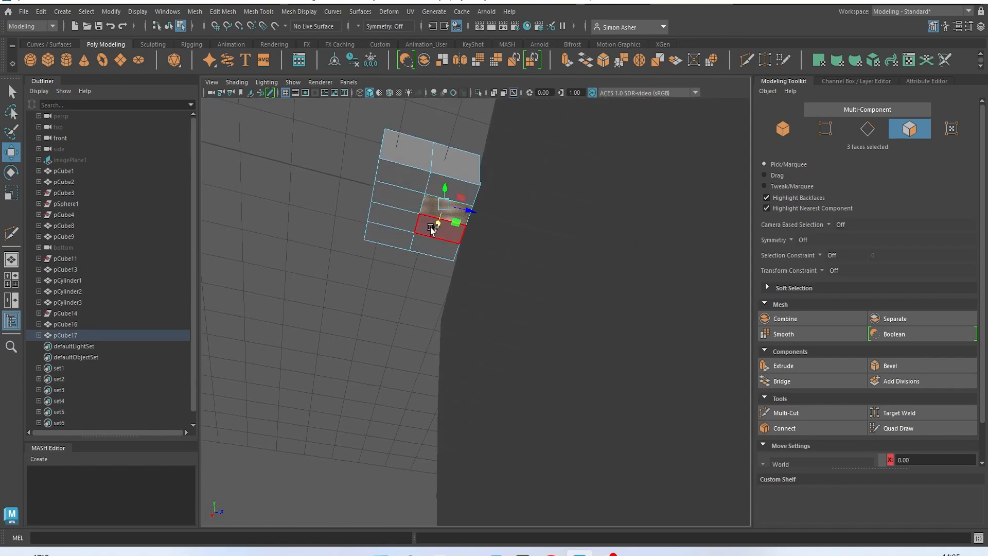
pyautogui.keyDown('shift'); pyautogui.click(426, 232); pyautogui.keyUp('shift')
pyautogui.keyDown('alt'); pyautogui.moveTo(431, 227); pyautogui.dragTo(370, 262); pyautogui.keyUp('alt')
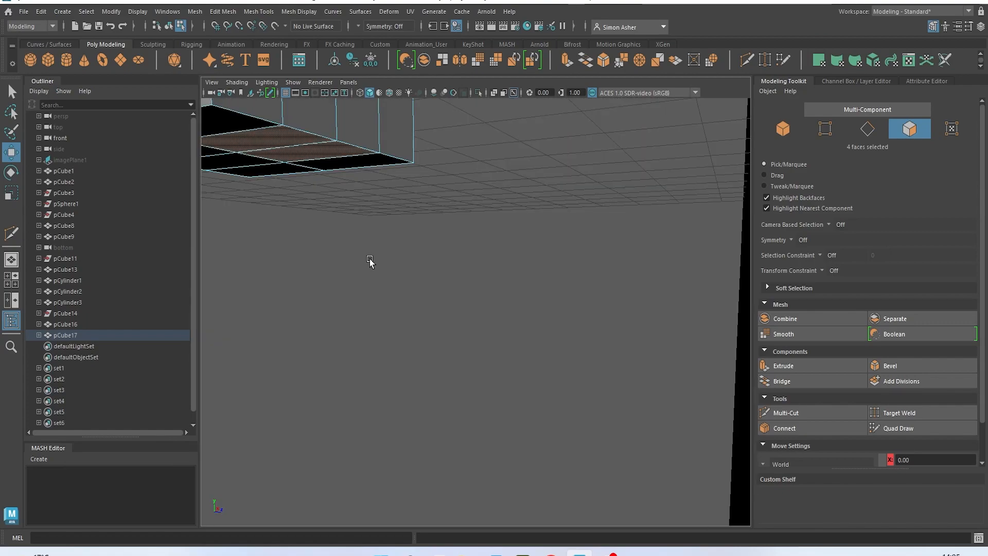
pyautogui.keyDown('shift'); pyautogui.click(324, 122); pyautogui.keyUp('shift')
pyautogui.keyDown('shift'); pyautogui.click(354, 122); pyautogui.keyUp('shift')
pyautogui.press('Delete')
# - Return to object mode and delete the notched cube
pyautogui.keyDown('alt'); pyautogui.moveTo(353, 121); pyautogui.dragTo(491, 250); pyautogui.keyUp('alt')
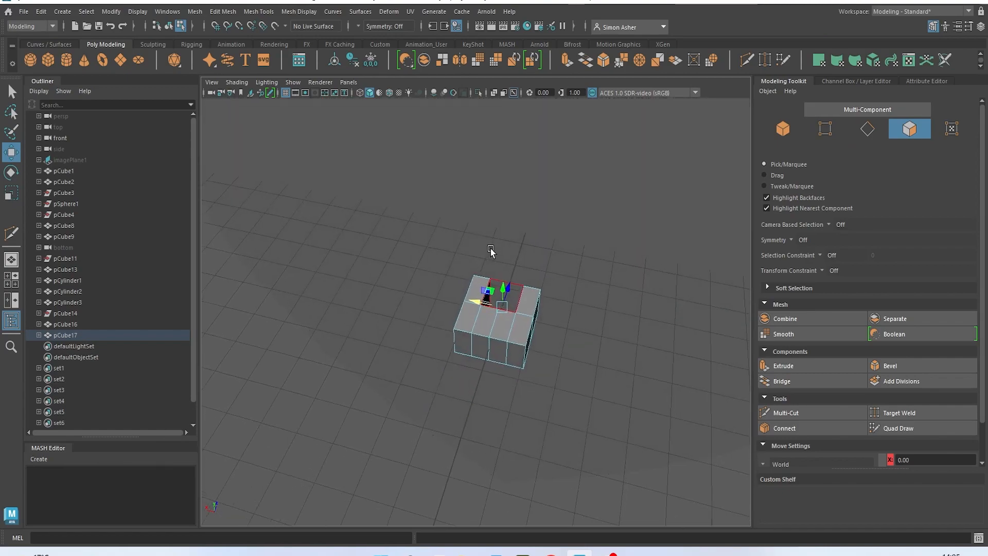
pyautogui.keyDown('shift'); pyautogui.click(521, 308); pyautogui.keyUp('shift')
pyautogui.moveTo(512, 335); pyautogui.dragTo(513, 320, button='right')
pyautogui.press('Delete')
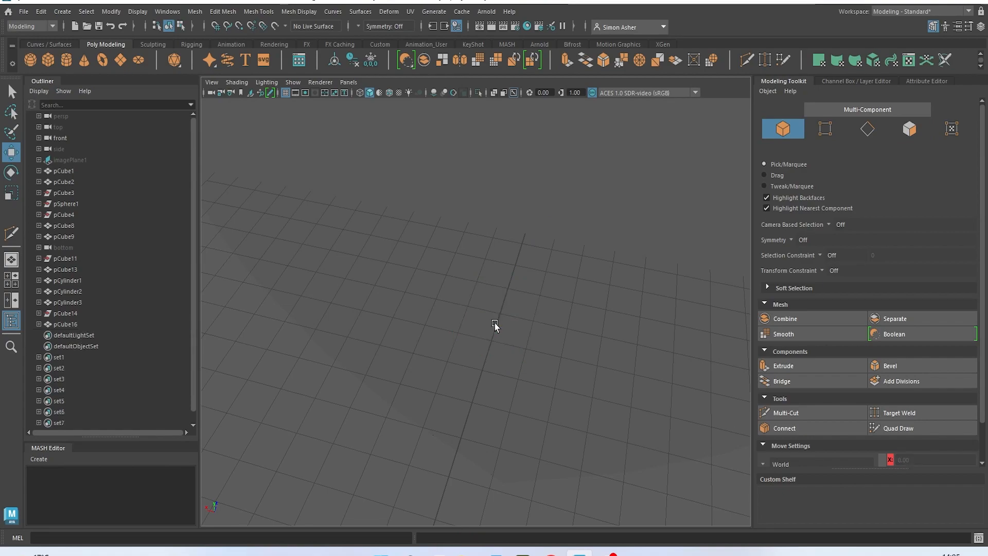
# - Create a polygon torus at the origin and move it out behind the shield
pyautogui.scroll(-5, 495, 325)
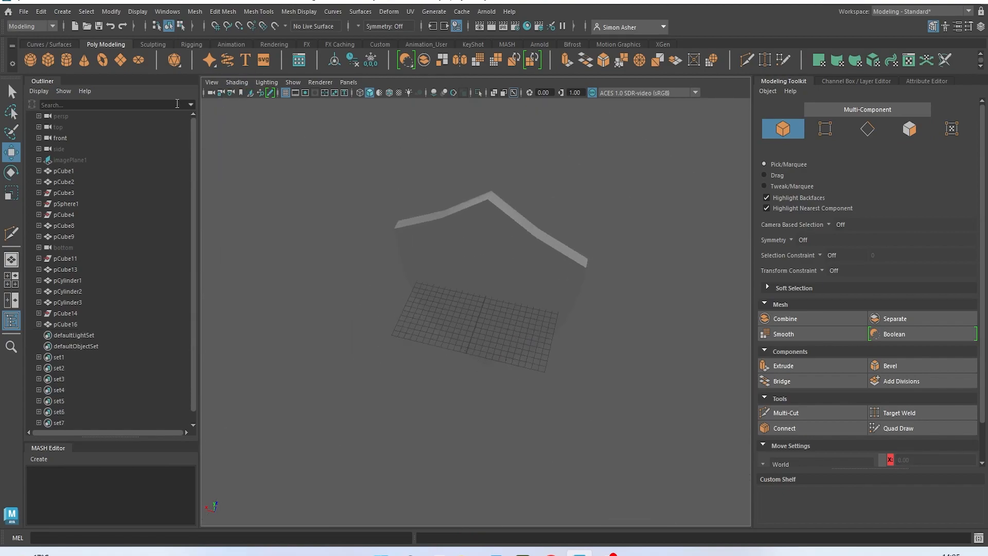
pyautogui.click(138, 59)
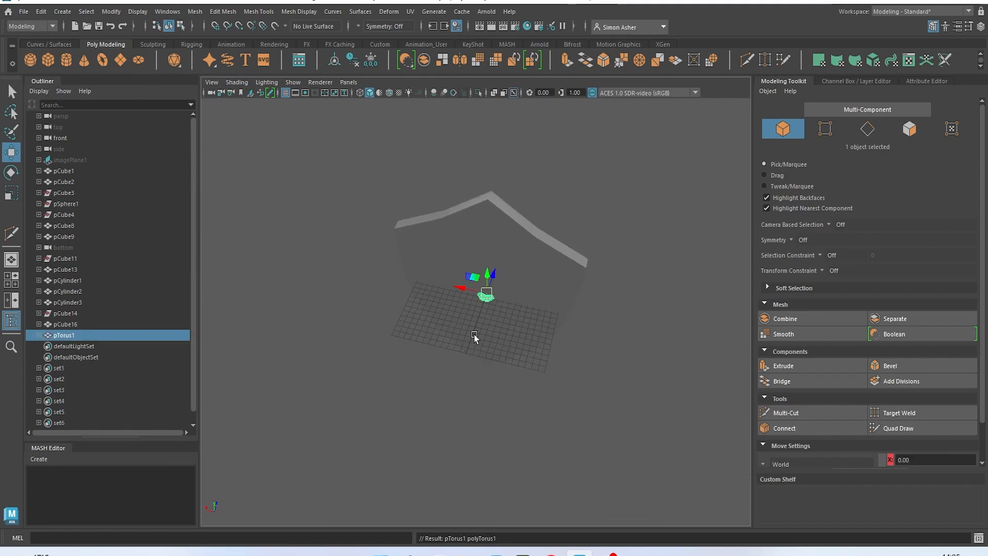
pyautogui.scroll(2, 476, 332)
pyautogui.moveTo(499, 264); pyautogui.dragTo(493, 297)
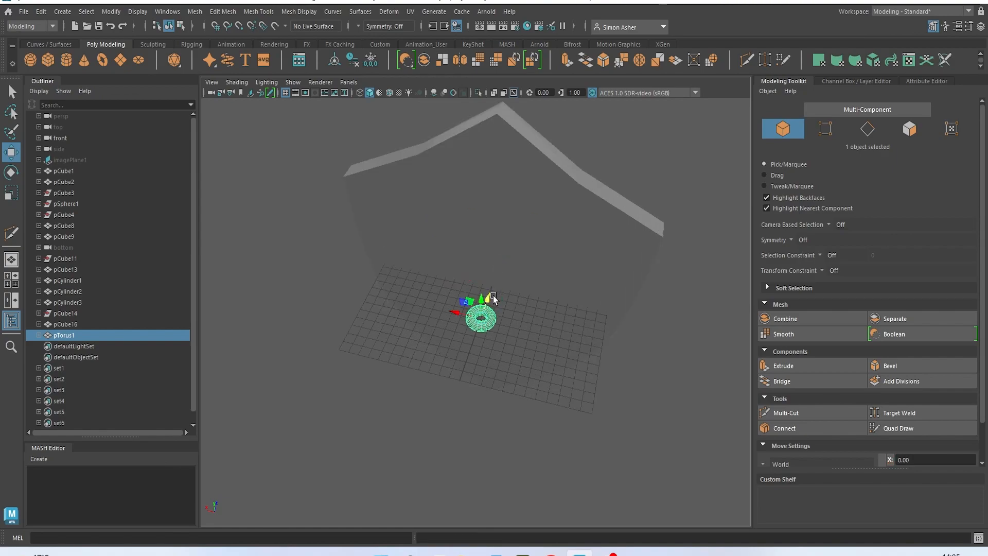
# - Try enlarging the torus to about 2.04 along X and Z, and undo the scaling and the previous move
pyautogui.scroll(2, 489, 337)
pyautogui.press('r')
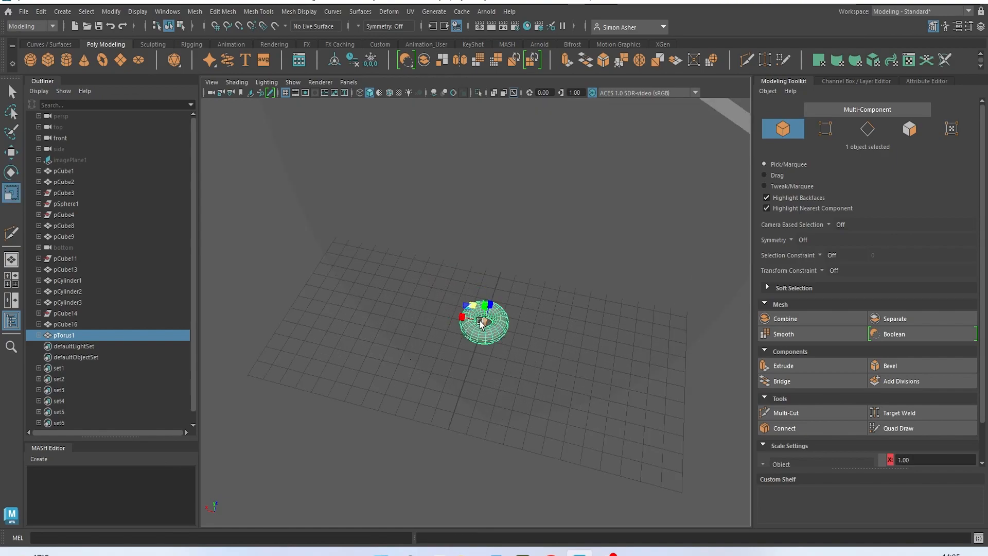
pyautogui.scroll(2, 507, 361)
pyautogui.moveTo(477, 311); pyautogui.dragTo(459, 315)
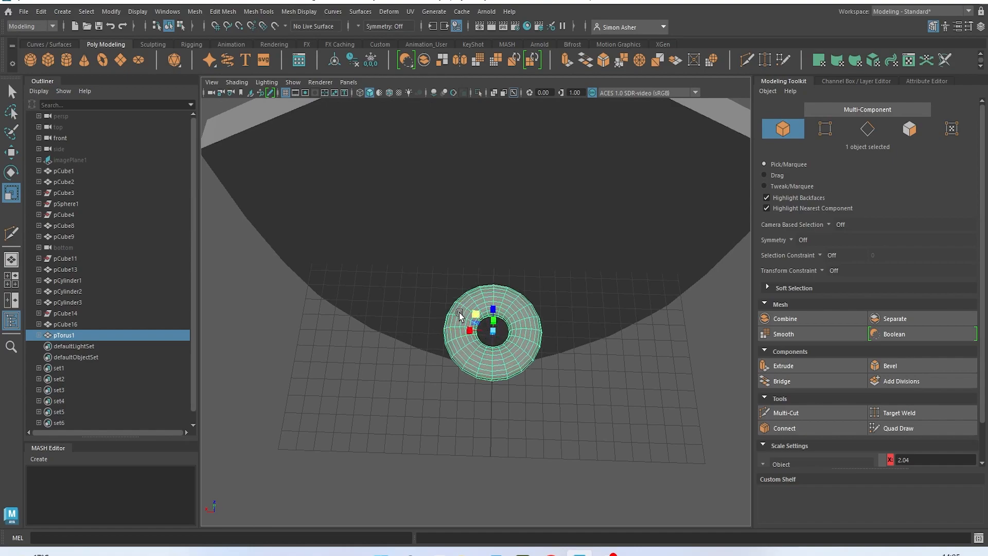
pyautogui.press('t')
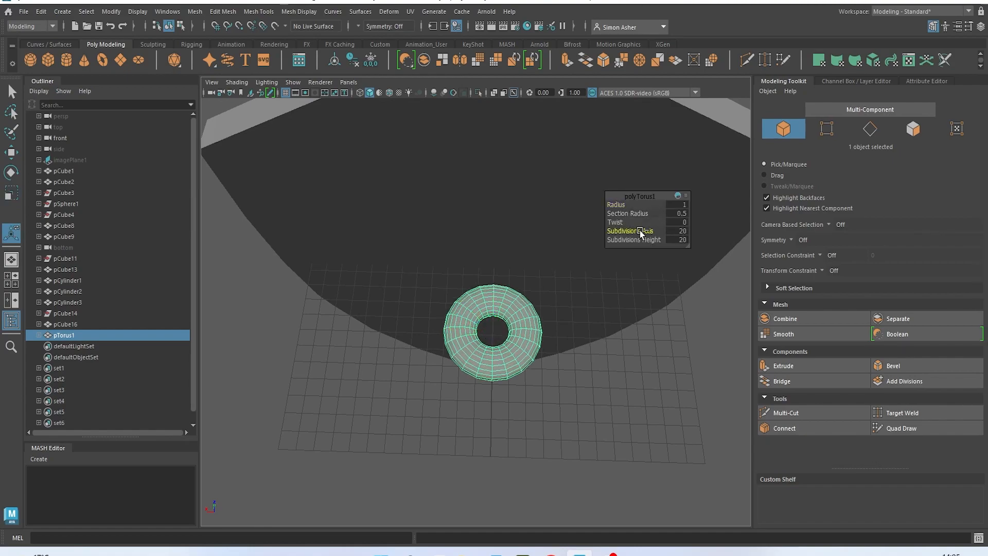
pyautogui.hotkey('ctrl', 'z')
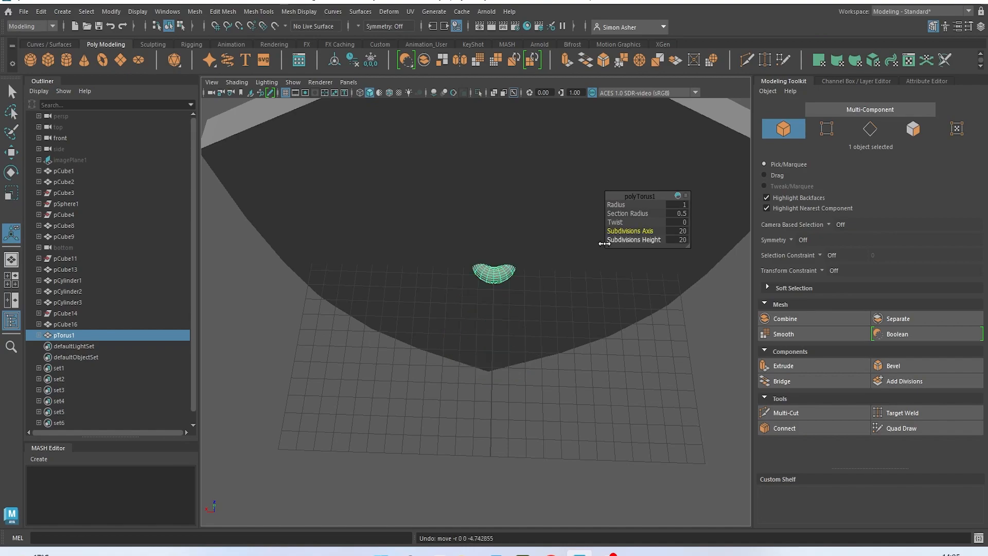
# - Move the torus out behind the shield, and set its radius to 3.86 and section radius to 0.9
pyautogui.press('w')
pyautogui.moveTo(495, 238); pyautogui.dragTo(497, 293)
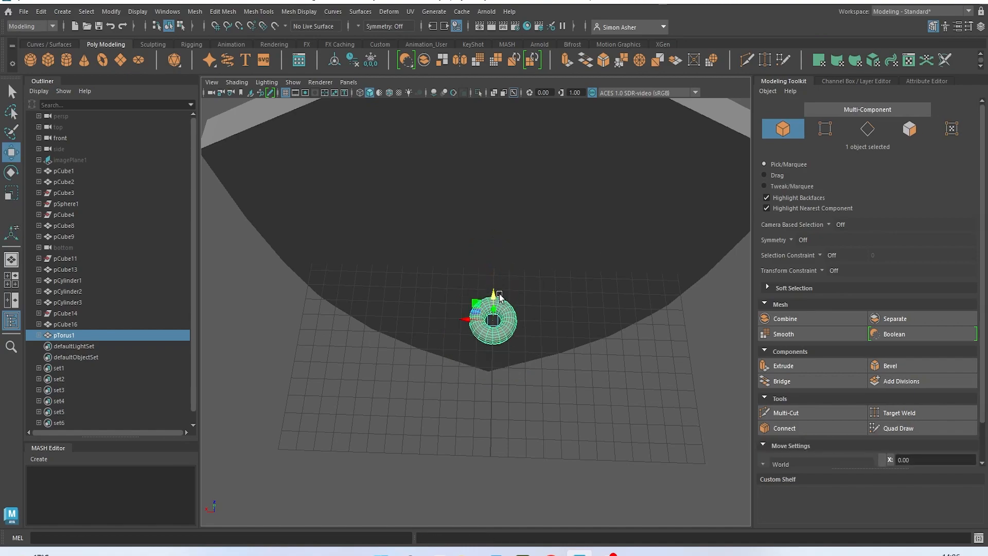
pyautogui.press('t')
pyautogui.moveTo(627, 213); pyautogui.dragTo(764, 240)
pyautogui.keyDown('alt'); pyautogui.moveTo(685, 299); pyautogui.dragTo(679, 242); pyautogui.keyUp('alt')
pyautogui.moveTo(628, 213); pyautogui.dragTo(664, 220)
pyautogui.keyDown('alt'); pyautogui.moveTo(638, 252); pyautogui.dragTo(622, 329); pyautogui.keyUp('alt')
# - Delete the half of the torus's faces nearest the shield, leaving a U-shaped handle, and return to object mode
pyautogui.rightClick(561, 322)
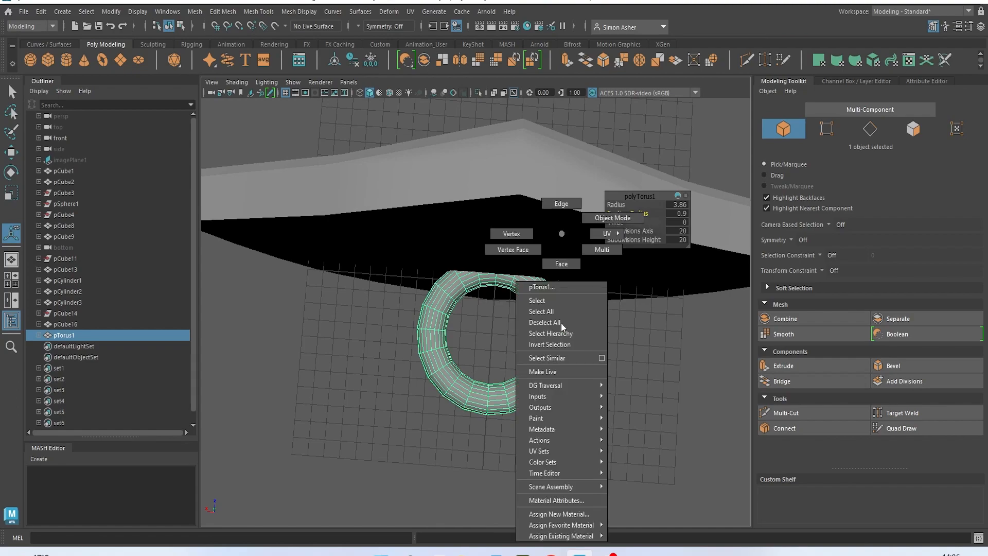
pyautogui.moveTo(561, 264); pyautogui.dragTo(561, 264, button='right')
pyautogui.moveTo(384, 251); pyautogui.dragTo(630, 317)
pyautogui.press('Delete')
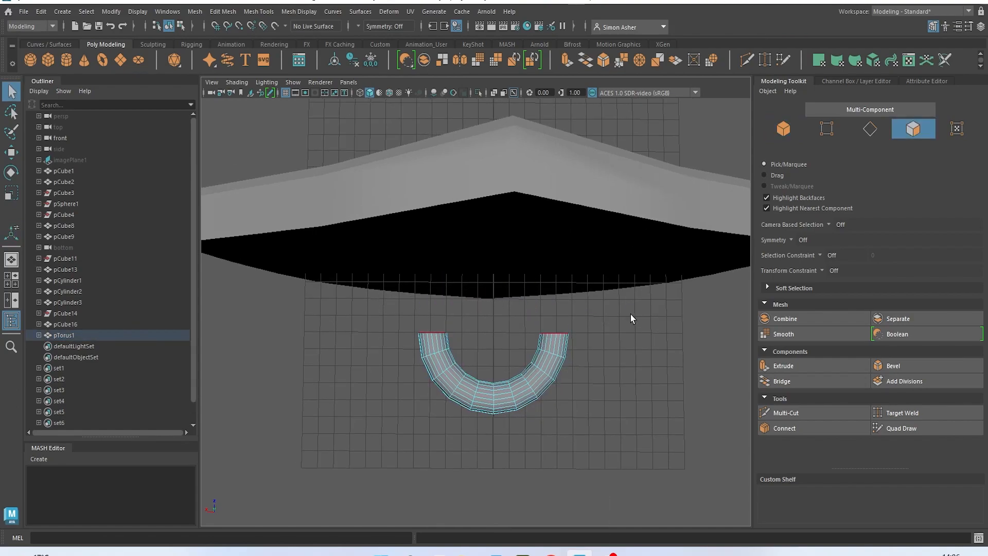
pyautogui.moveTo(624, 232); pyautogui.dragTo(669, 229, button='right')
pyautogui.click(605, 350)
# - Move the half torus forward to the shield's back face and leave it selected
pyautogui.keyDown('alt'); pyautogui.moveTo(605, 351); pyautogui.dragTo(526, 285); pyautogui.keyUp('alt')
pyautogui.click(527, 283)
pyautogui.press('w')
pyautogui.keyDown('alt'); pyautogui.moveTo(548, 325); pyautogui.dragTo(514, 288); pyautogui.keyUp('alt')
pyautogui.click(613, 284)
pyautogui.click(497, 300)
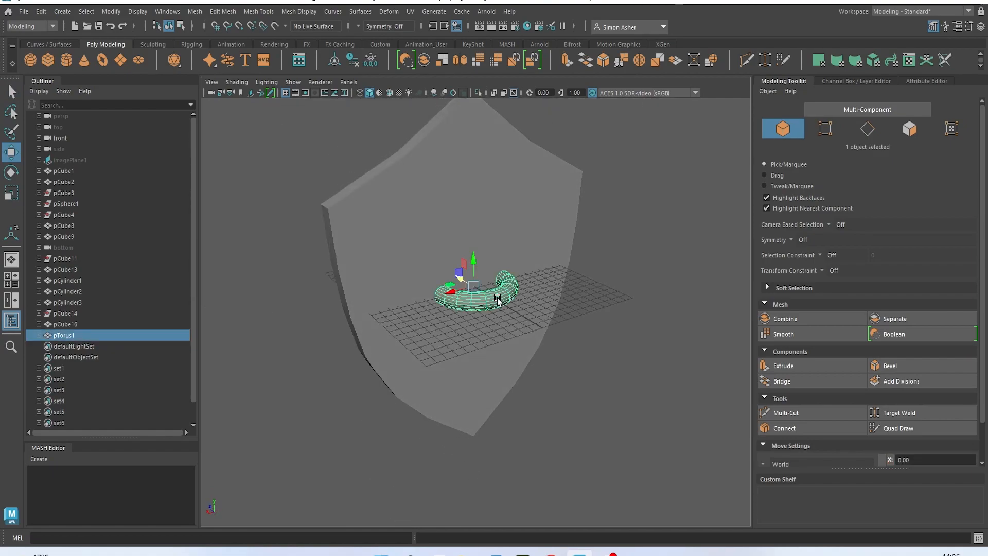
# - Raise the half-torus handle slightly and select its six middle face rings, leaving both ends unselected
pyautogui.moveTo(475, 259); pyautogui.dragTo(663, 244)
pyautogui.moveTo(662, 243); pyautogui.dragTo(662, 262, button='right')
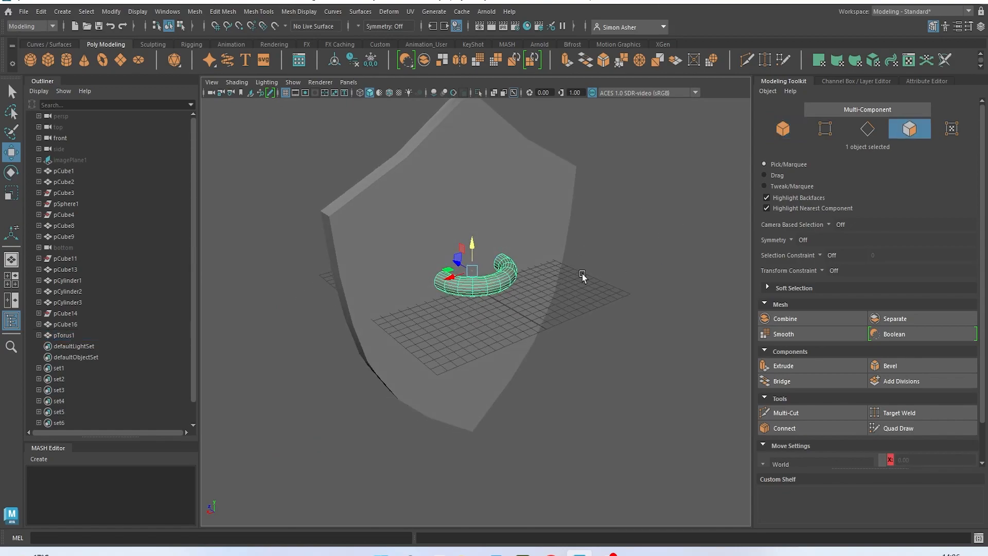
pyautogui.scroll(5, 463, 298)
pyautogui.scroll(2, 426, 255)
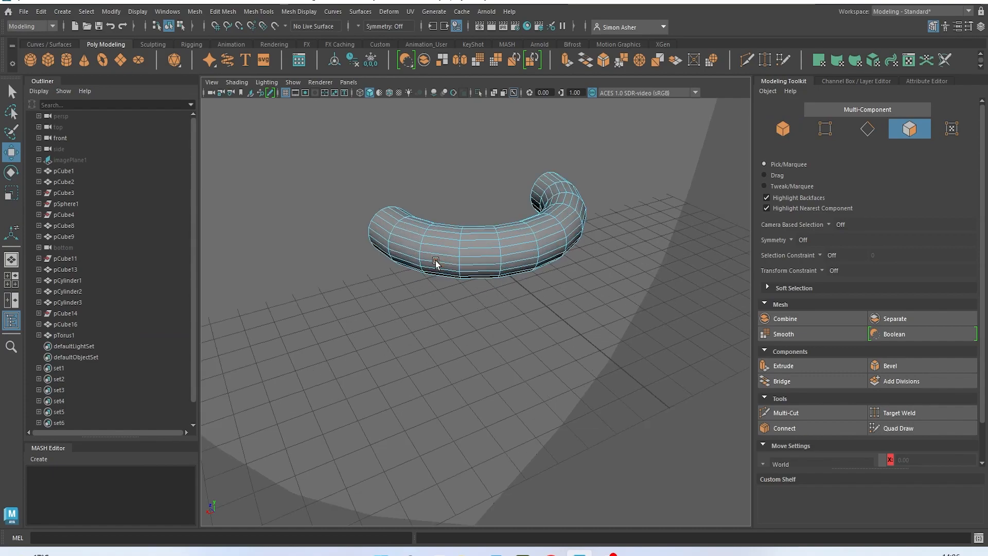
pyautogui.click(420, 259)
pyautogui.keyDown('shift'); pyautogui.click(457, 253); pyautogui.keyUp('shift')
pyautogui.keyDown('shift'); pyautogui.doubleClick(463, 263); pyautogui.keyUp('shift')
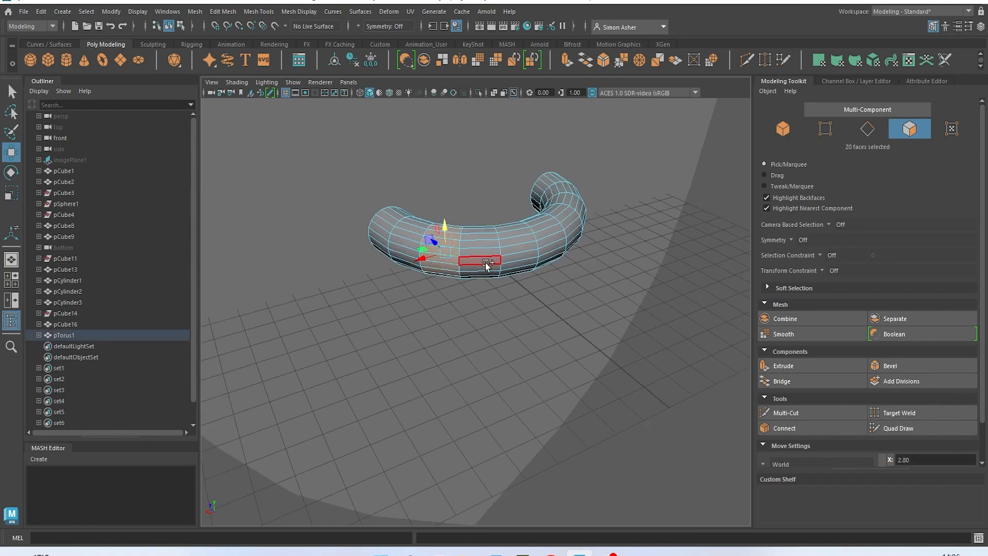
pyautogui.keyDown('shift'); pyautogui.doubleClick(460, 253); pyautogui.keyUp('shift')
pyautogui.keyDown('shift'); pyautogui.doubleClick(516, 252); pyautogui.keyUp('shift')
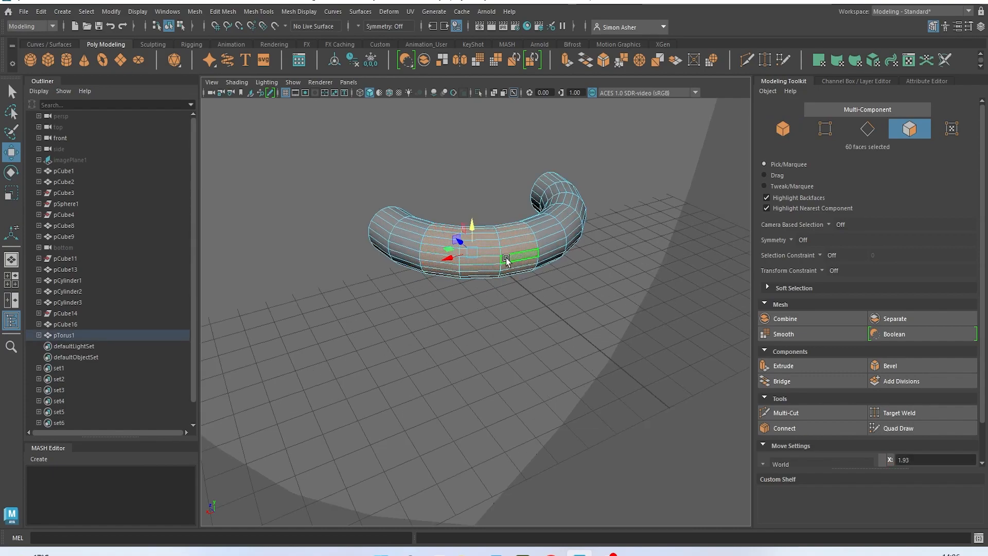
pyautogui.keyDown('alt'); pyautogui.moveTo(516, 254); pyautogui.dragTo(518, 268); pyautogui.keyUp('alt')
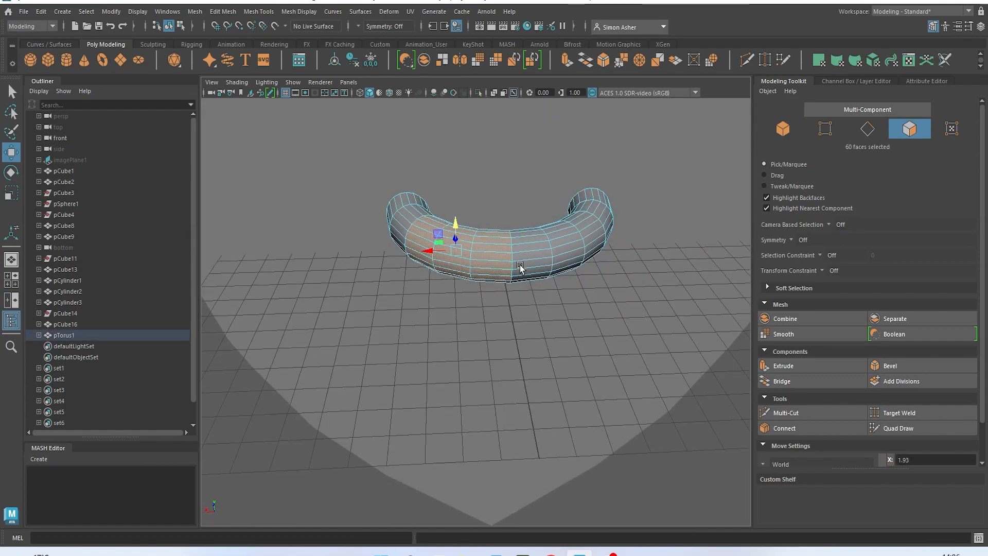
pyautogui.keyDown('shift'); pyautogui.doubleClick(573, 258); pyautogui.keyUp('shift')
pyautogui.keyDown('alt'); pyautogui.moveTo(573, 257); pyautogui.dragTo(567, 300); pyautogui.keyUp('alt')
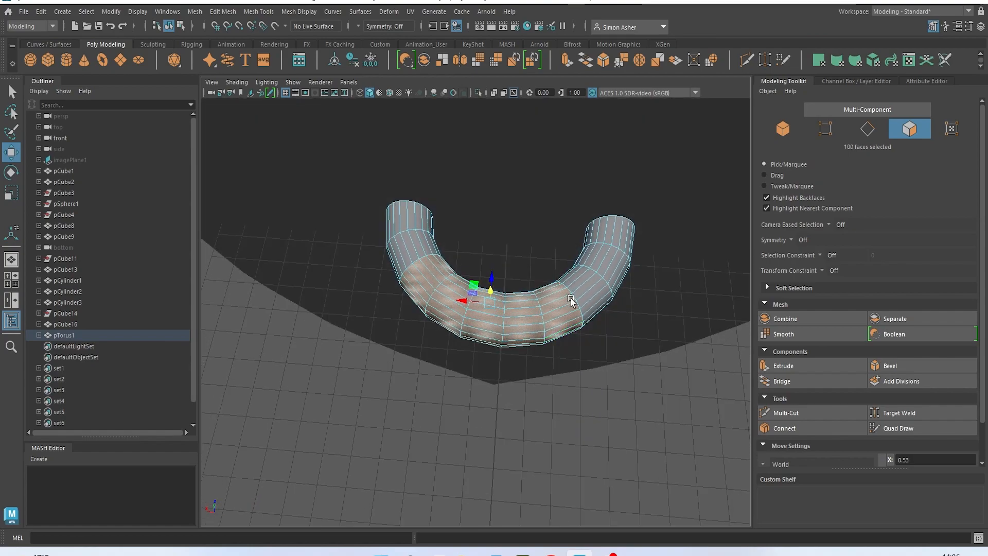
pyautogui.keyDown('shift'); pyautogui.click(586, 296); pyautogui.keyUp('shift')
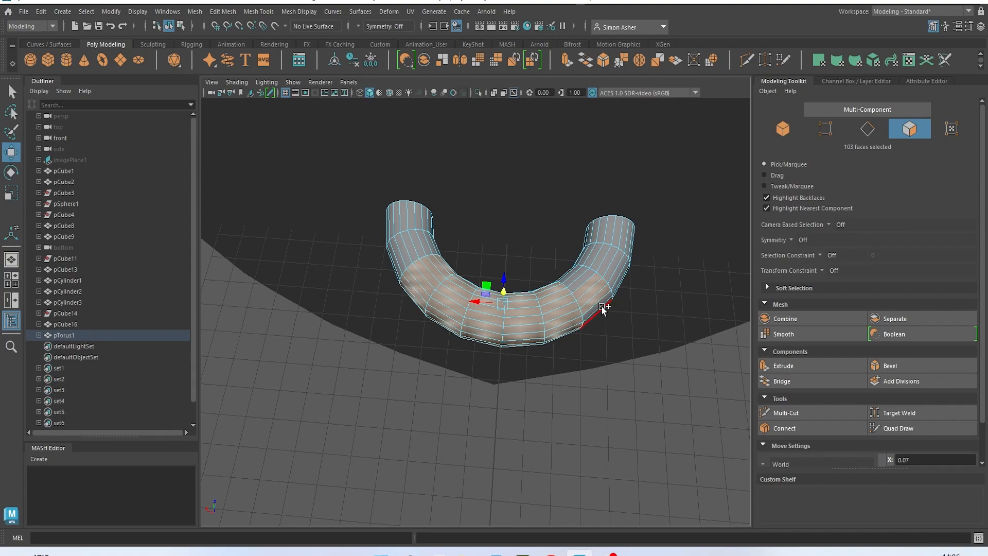
pyautogui.keyDown('shift'); pyautogui.doubleClick(576, 280); pyautogui.keyUp('shift')
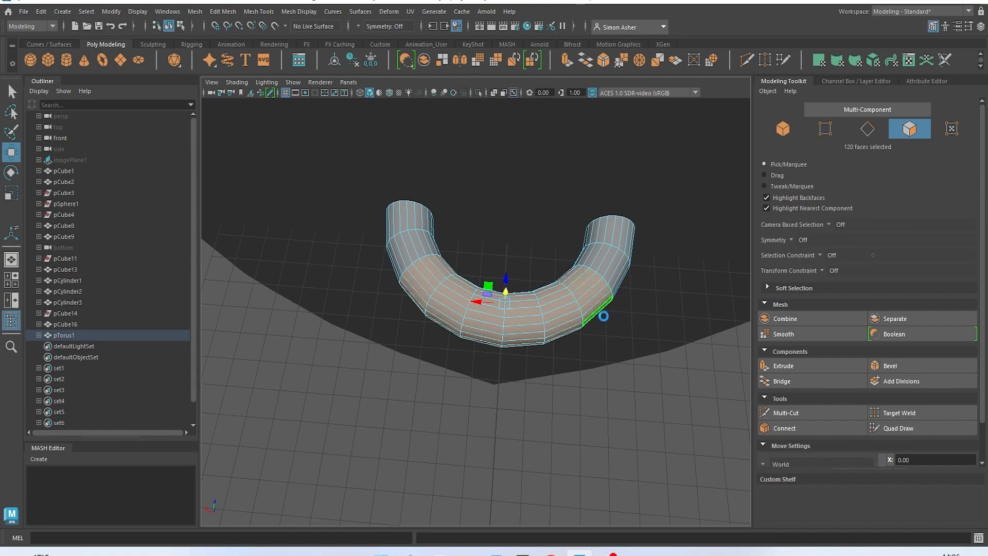
# - Extrude the six selected face rings to form the handle's grip, and save the scene
pyautogui.hotkey('ctrl', 'e')
pyautogui.moveTo(626, 203); pyautogui.dragTo(741, 182)
pyautogui.moveTo(620, 156); pyautogui.dragTo(640, 147, button='right')
pyautogui.click(640, 148)
pyautogui.keyDown('alt'); pyautogui.moveTo(640, 149); pyautogui.dragTo(635, 203); pyautogui.keyUp('alt')
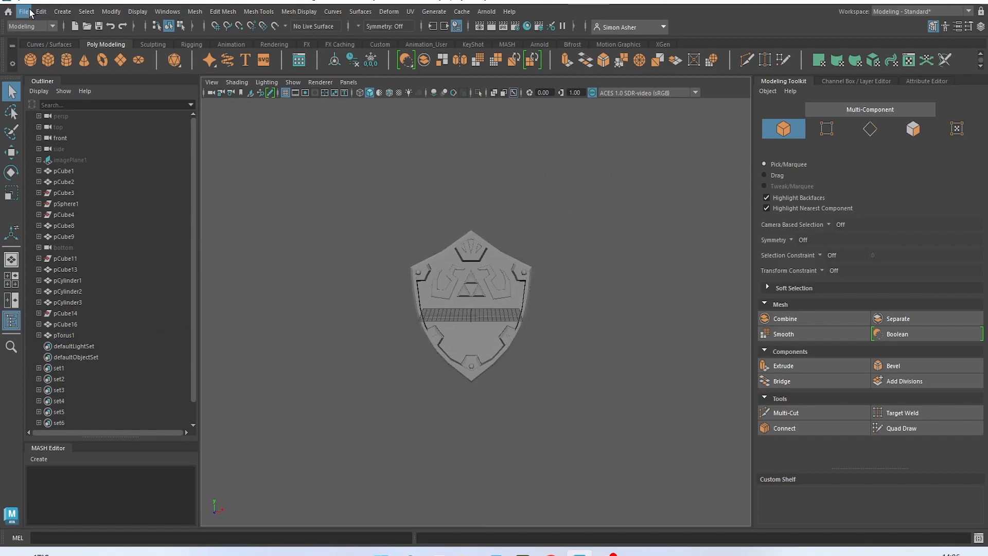
pyautogui.click(24, 11)
pyautogui.click(47, 54)
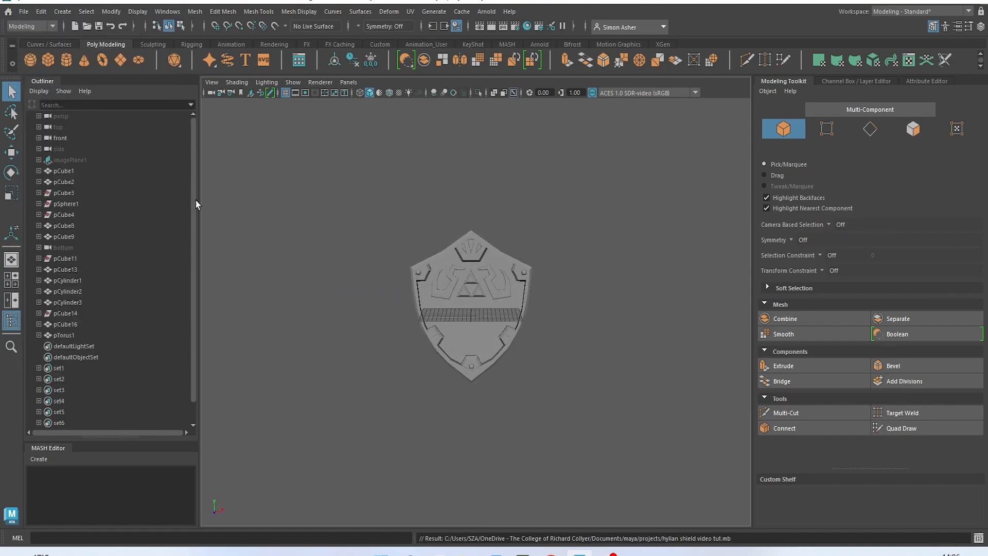
# - Select every part of the shield, including the handle, and combine them into one mesh
pyautogui.keyDown('alt'); pyautogui.moveTo(264, 256); pyautogui.dragTo(306, 275); pyautogui.keyUp('alt')
pyautogui.moveTo(353, 209); pyautogui.dragTo(542, 408)
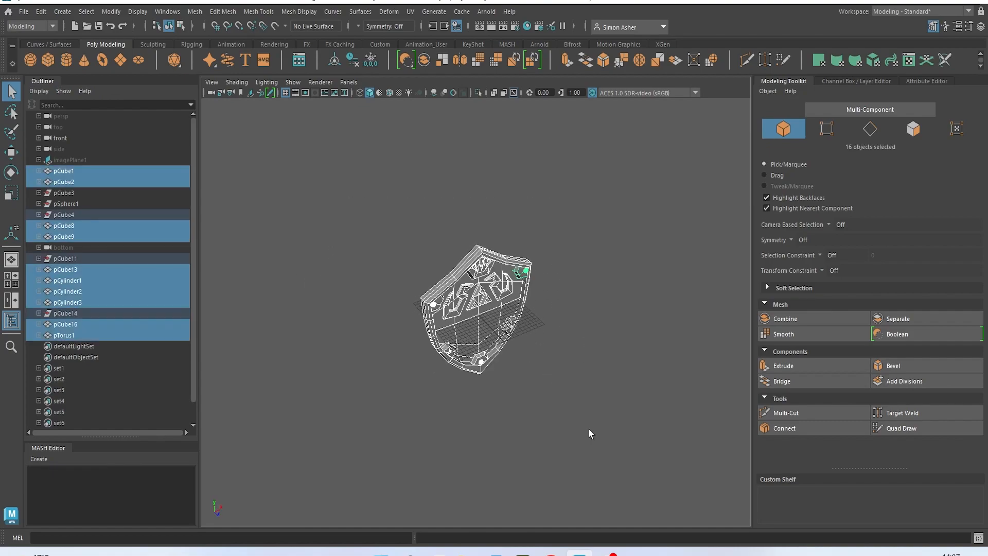
pyautogui.click(195, 12)
pyautogui.click(221, 49)
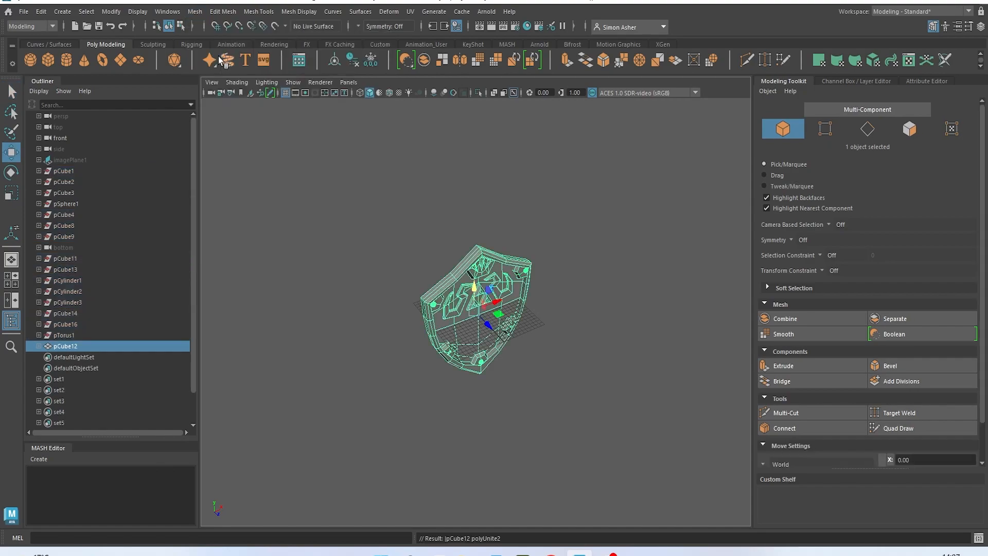
pyautogui.click(407, 242)
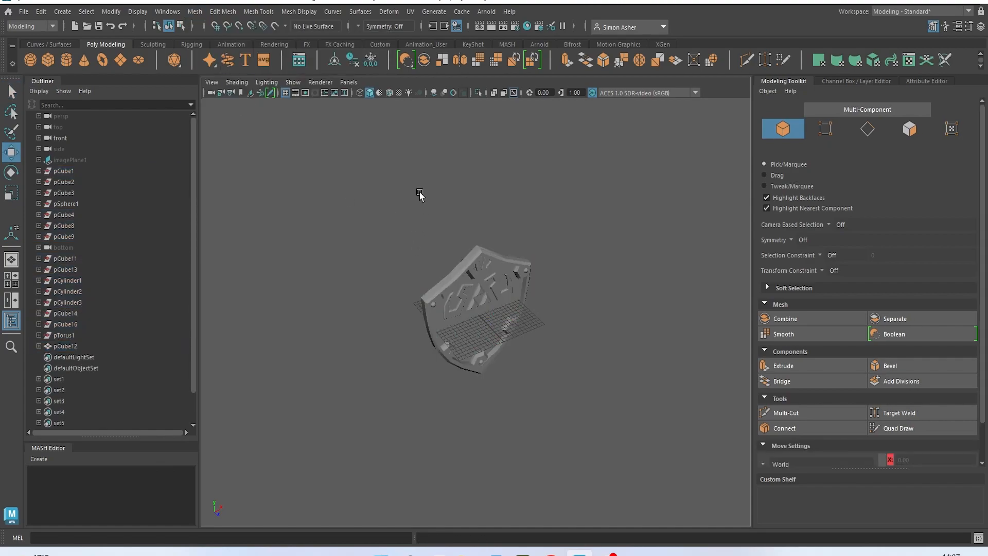
# - Select the combined shield mesh and add a Bend nonlinear deformer to it
pyautogui.click(400, 16)
pyautogui.moveTo(450, 210)
pyautogui.click(516, 214)
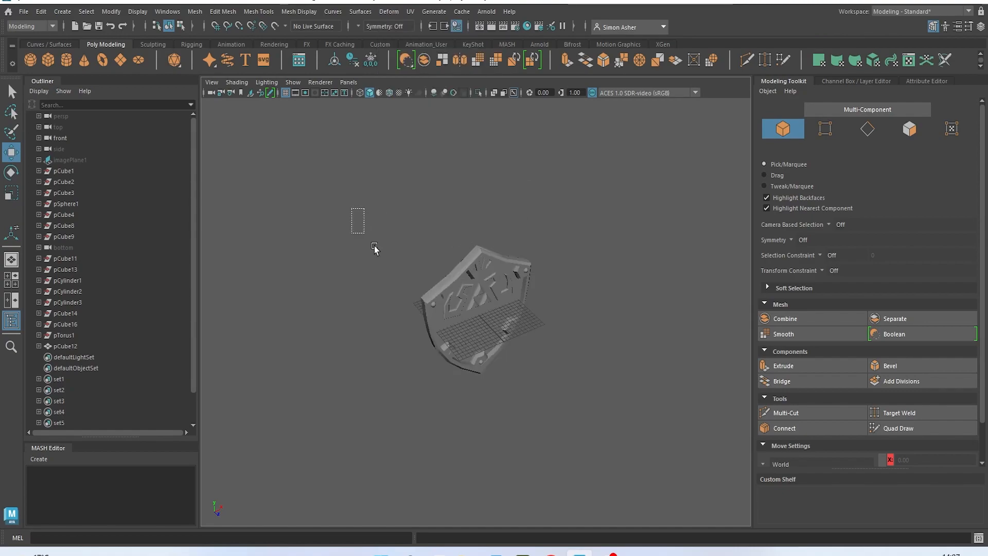
pyautogui.moveTo(360, 232); pyautogui.dragTo(581, 337)
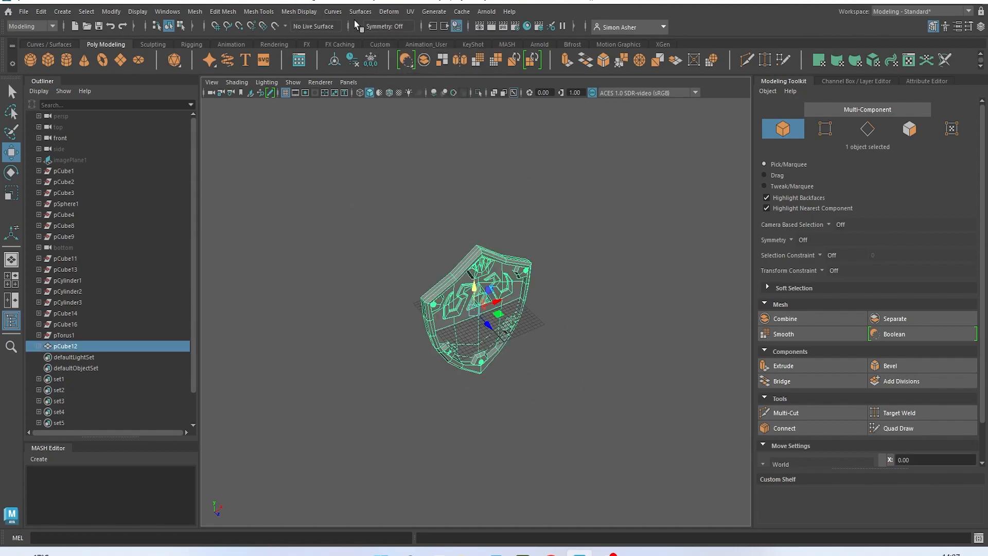
pyautogui.click(389, 11)
pyautogui.moveTo(496, 210)
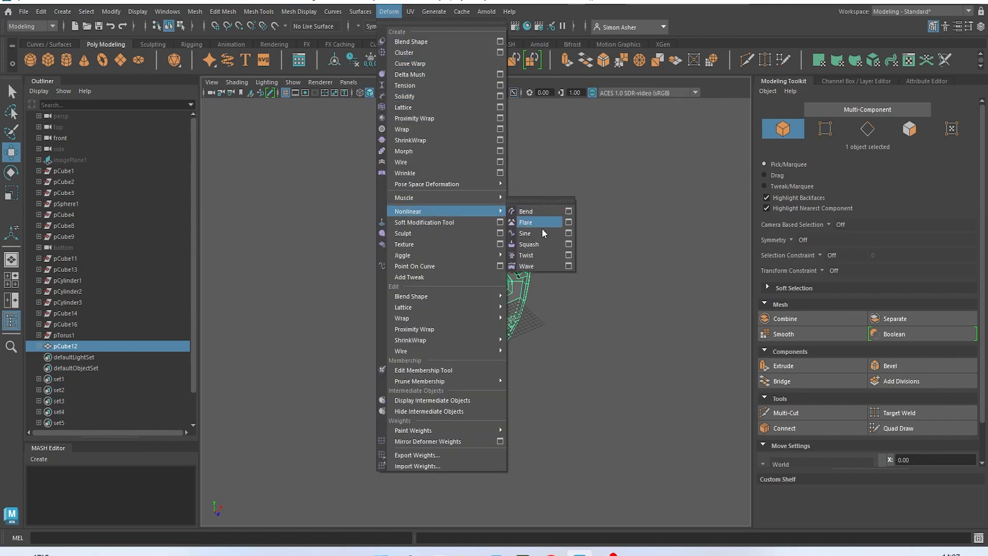
pyautogui.click(539, 212)
pyautogui.keyDown('alt'); pyautogui.moveTo(539, 211); pyautogui.dragTo(521, 293); pyautogui.keyUp('alt')
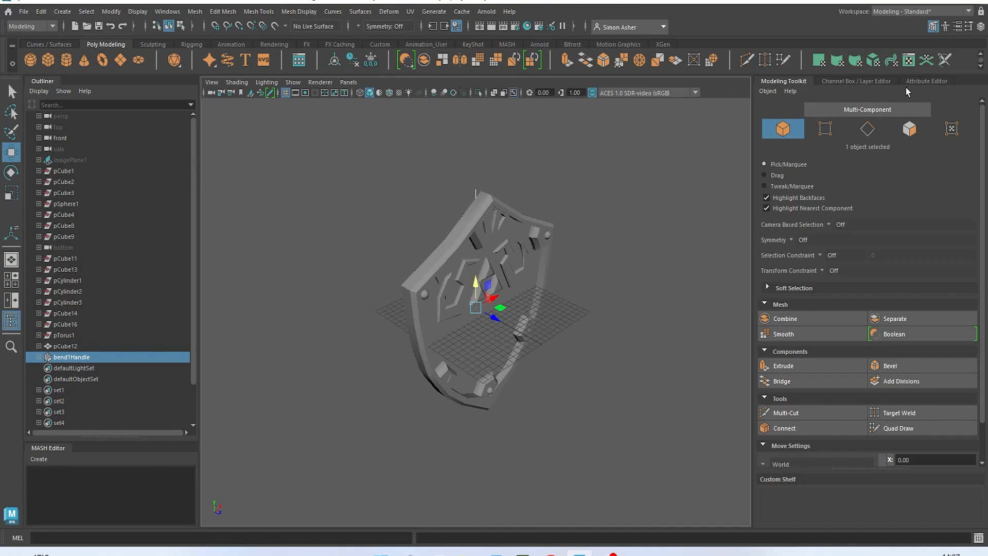
# - Try adjusting the bend deformer's curvature and undo the change
pyautogui.click(919, 80)
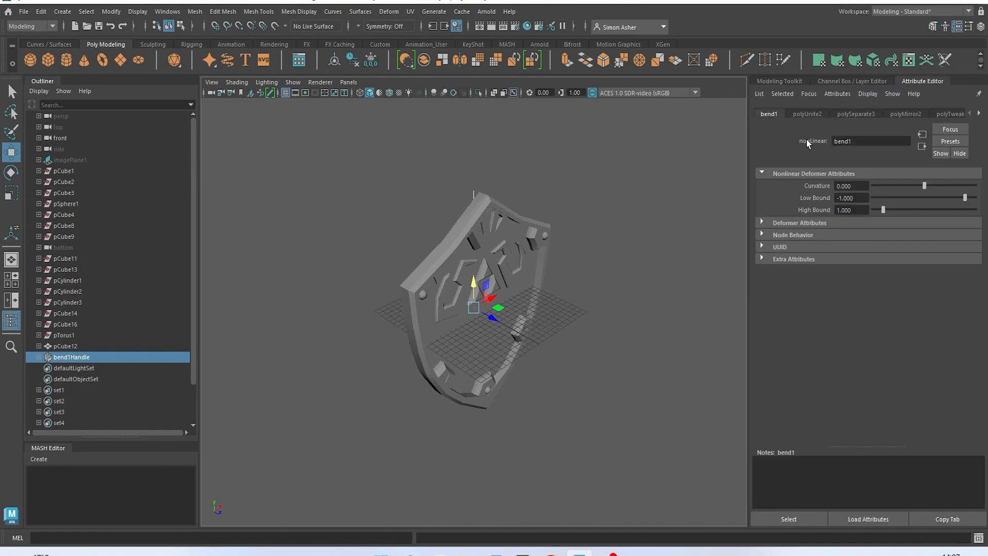
pyautogui.scroll(5, 727, 266)
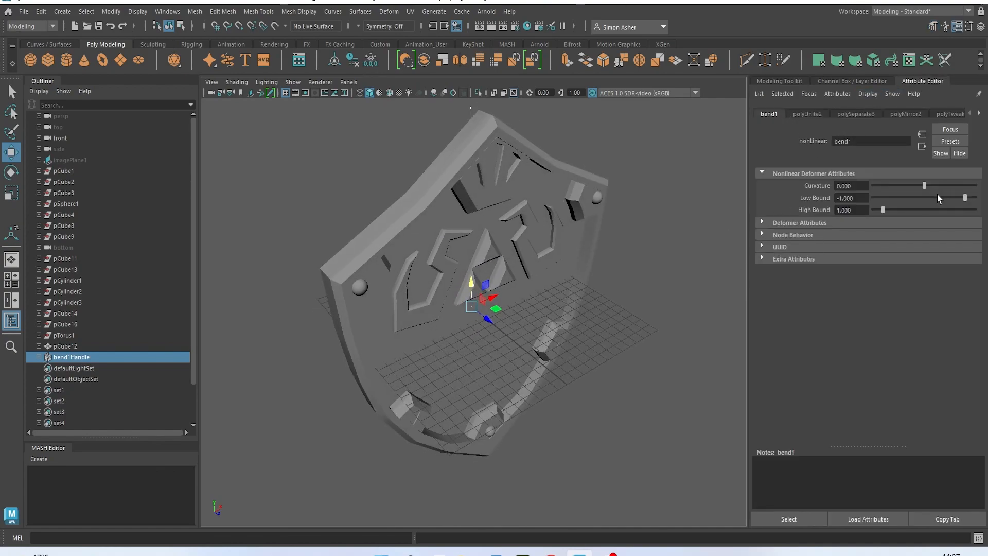
pyautogui.moveTo(923, 185); pyautogui.dragTo(921, 207)
pyautogui.hotkey('ctrl', 'z')
# - Select the bend deformer's handle and rotate it 90 degrees about Z so it lies across the shield's width
pyautogui.keyDown('alt'); pyautogui.moveTo(611, 308); pyautogui.dragTo(612, 377, button='middle'); pyautogui.keyUp('alt')
pyautogui.click(486, 201)
pyautogui.keyDown('alt'); pyautogui.moveTo(486, 200); pyautogui.dragTo(490, 212); pyautogui.keyUp('alt')
pyautogui.press('e')
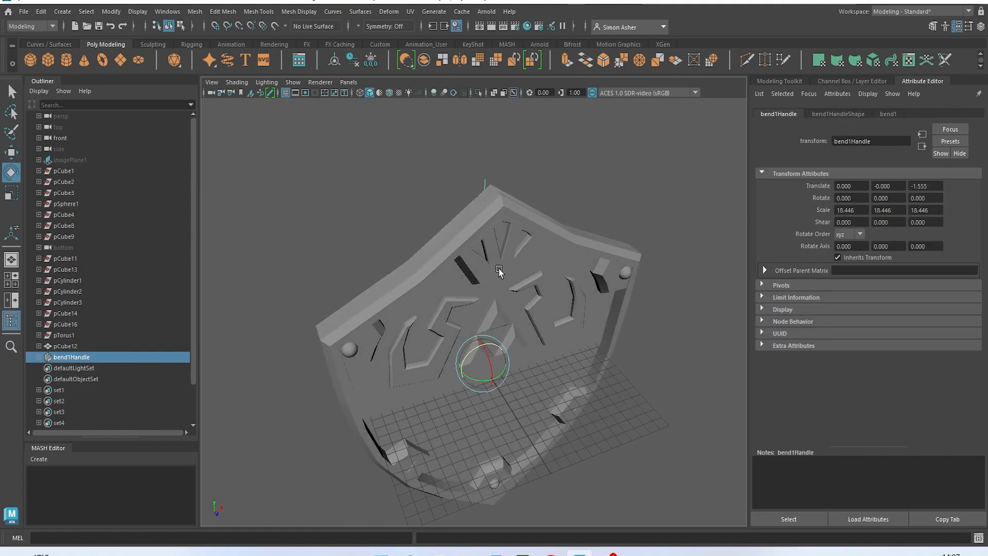
pyautogui.moveTo(483, 343); pyautogui.dragTo(446, 368)
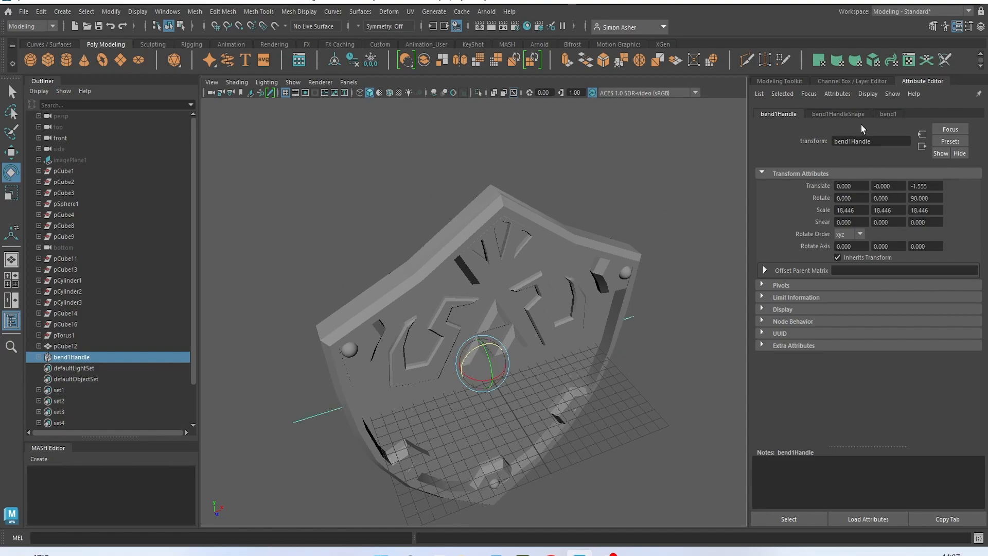
# - Try changing the curvature with the bend handle lying across the shield, and undo it
pyautogui.click(890, 112)
pyautogui.moveTo(921, 181)
pyautogui.mouseDown()
pyautogui.moveTo(932, 184)
pyautogui.moveTo(925, 186)
pyautogui.mouseUp()
pyautogui.hotkey('ctrl', 'z')
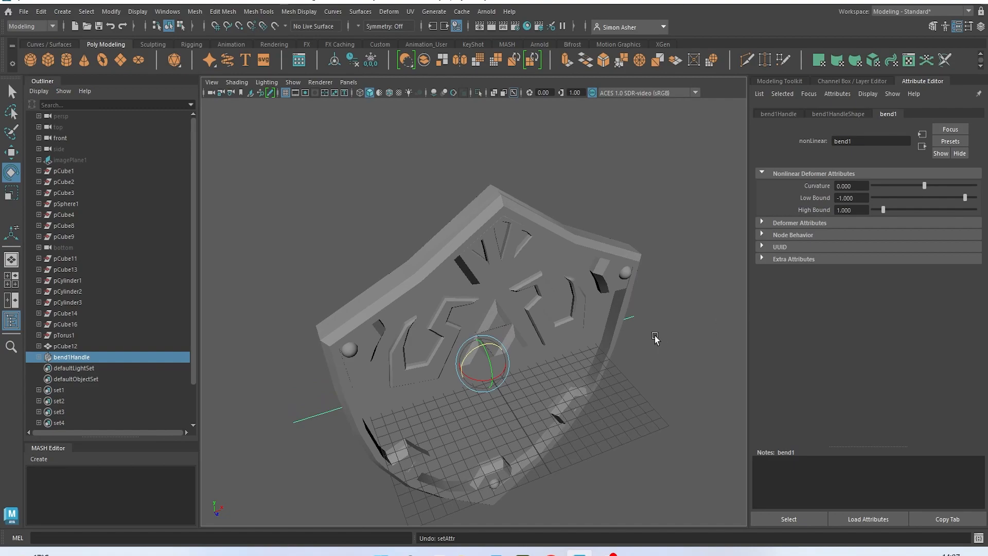
pyautogui.hotkey('ctrl', 'z')
# - Rotate the bend handle about its own length and set the curvature to about 18.37, bowing the shield's sides backward
pyautogui.moveTo(486, 352)
pyautogui.mouseDown()
pyautogui.moveTo(497, 391)
pyautogui.moveTo(486, 378)
pyautogui.moveTo(535, 375)
pyautogui.mouseUp()
pyautogui.moveTo(924, 186); pyautogui.dragTo(938, 186)
pyautogui.keyDown('alt'); pyautogui.moveTo(718, 238); pyautogui.dragTo(698, 165); pyautogui.keyUp('alt')
pyautogui.moveTo(937, 189); pyautogui.dragTo(929, 187)
pyautogui.keyDown('alt'); pyautogui.moveTo(612, 238); pyautogui.dragTo(809, 393); pyautogui.keyUp('alt')
pyautogui.keyDown('alt'); pyautogui.moveTo(629, 357); pyautogui.dragTo(601, 372, button='middle'); pyautogui.keyUp('alt')
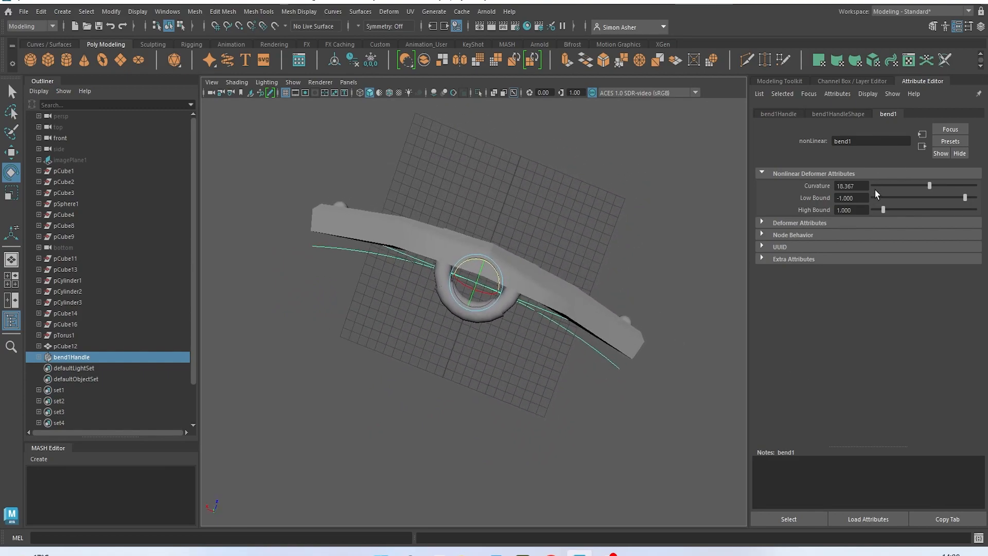
pyautogui.moveTo(928, 186)
pyautogui.mouseDown()
pyautogui.moveTo(916, 194)
pyautogui.moveTo(927, 200)
pyautogui.mouseUp()
pyautogui.rightClick(619, 227)
pyautogui.moveTo(553, 234); pyautogui.dragTo(583, 259, button='right')
pyautogui.click(587, 218)
pyautogui.moveTo(586, 218)
pyautogui.keyDown('alt'); pyautogui.mouseDown()
pyautogui.moveTo(606, 218)
pyautogui.moveTo(630, 180)
pyautogui.moveTo(628, 165)
pyautogui.moveTo(626, 194)
pyautogui.moveTo(662, 232)
pyautogui.moveTo(708, 239)
pyautogui.moveTo(568, 221)
pyautogui.moveTo(558, 132)
pyautogui.moveTo(562, 205)
pyautogui.moveTo(575, 218)
pyautogui.mouseUp(); pyautogui.keyUp('alt')
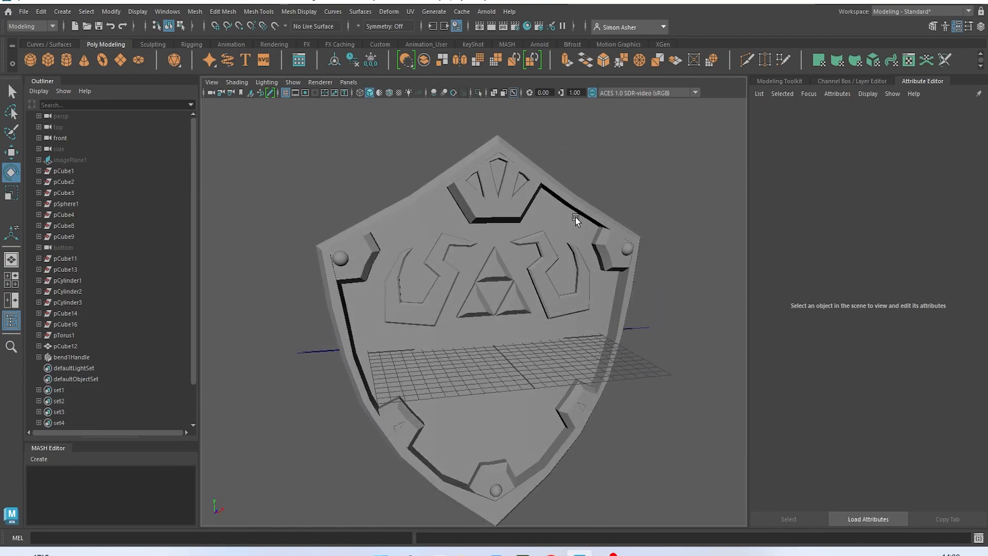
# - Select the bent shield mesh and delete its construction history
pyautogui.keyDown('alt'); pyautogui.moveTo(576, 218); pyautogui.dragTo(432, 206, button='right'); pyautogui.keyUp('alt')
pyautogui.click(415, 244)
pyautogui.keyDown('alt'); pyautogui.moveTo(430, 152); pyautogui.dragTo(409, 101); pyautogui.keyUp('alt')
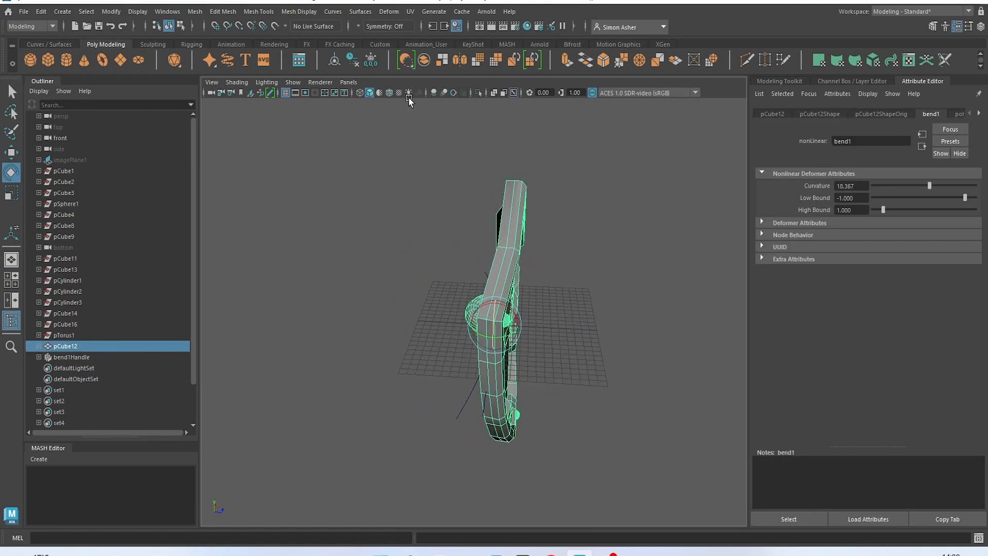
pyautogui.click(357, 61)
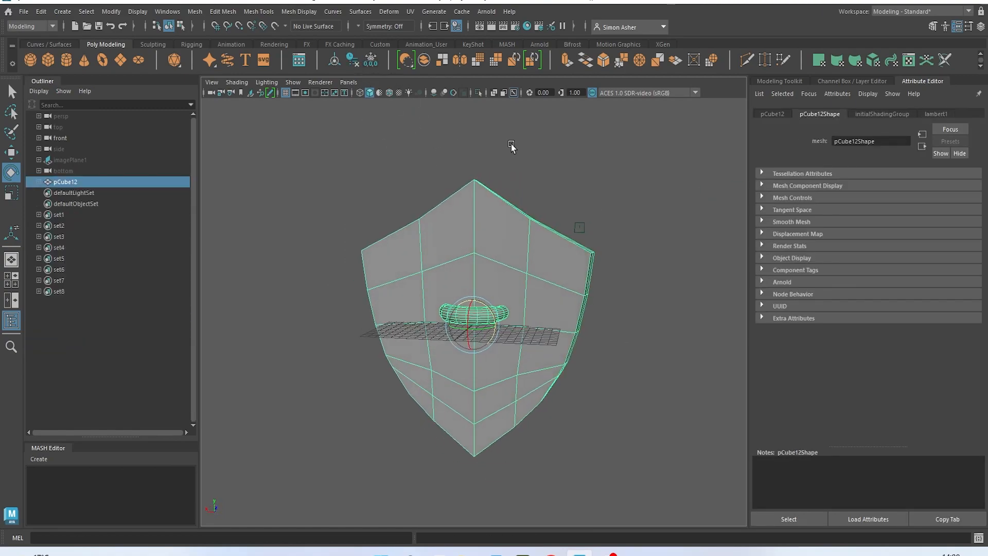
# - Move the shield up until its lower tip stands at about grid level
pyautogui.keyDown('alt'); pyautogui.moveTo(492, 157); pyautogui.dragTo(481, 249); pyautogui.keyUp('alt')
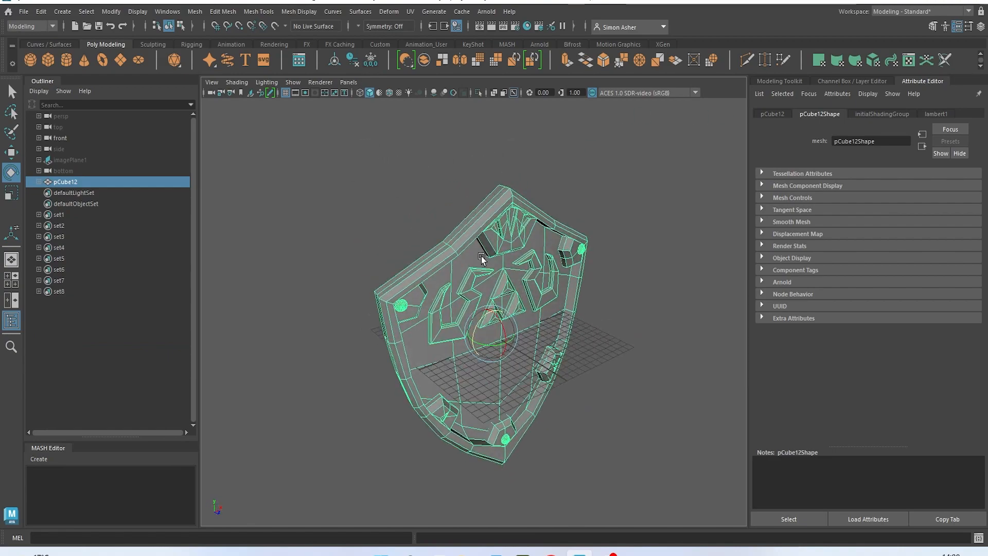
pyautogui.press('w')
pyautogui.moveTo(489, 301); pyautogui.dragTo(551, 394)
pyautogui.click(586, 322)
pyautogui.click(436, 304)
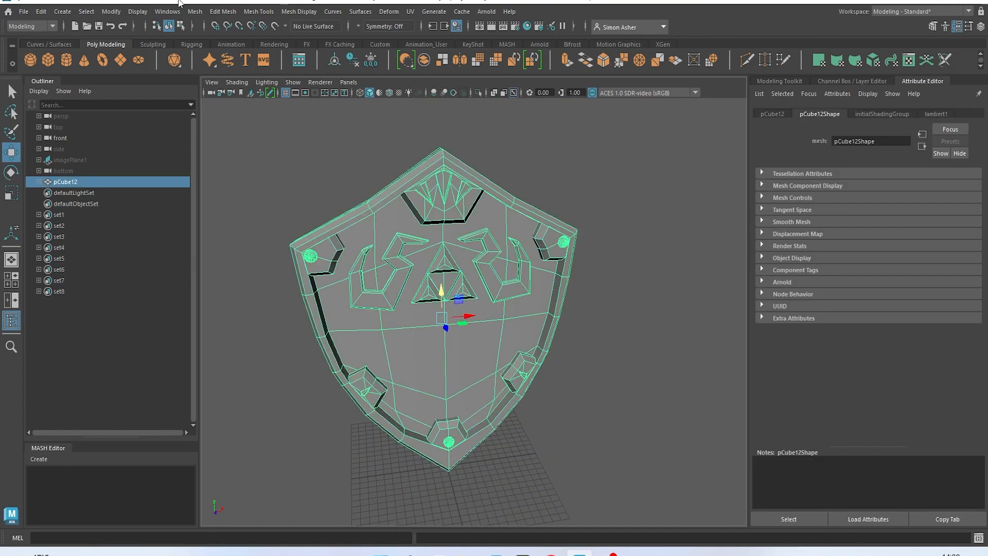
# - Separate the combined shield mesh into its individual pieces and save the scene
pyautogui.click(192, 13)
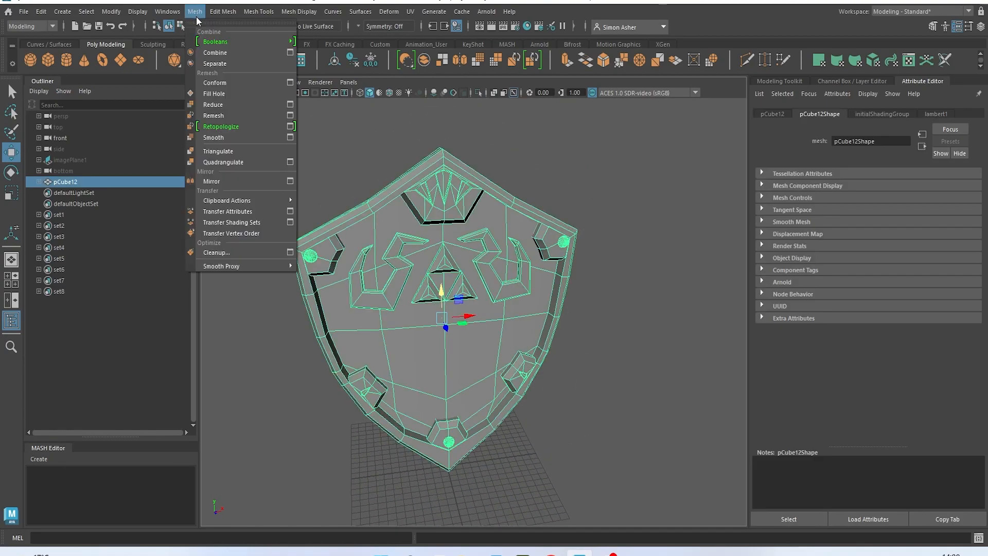
pyautogui.click(227, 64)
pyautogui.click(286, 160)
pyautogui.keyDown('alt'); pyautogui.moveTo(403, 280); pyautogui.dragTo(381, 277); pyautogui.keyUp('alt')
pyautogui.click(24, 11)
pyautogui.click(41, 43)
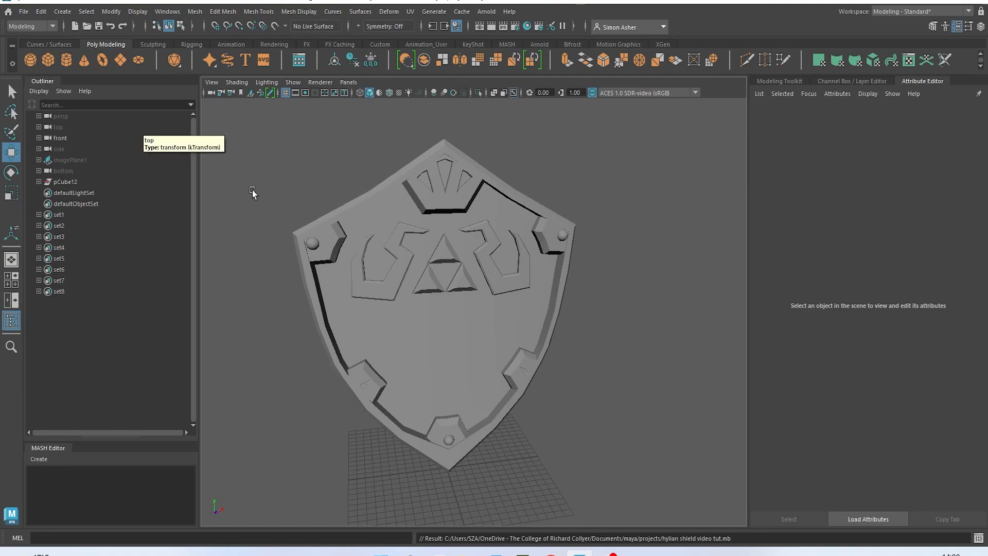
pyautogui.keyDown('alt'); pyautogui.moveTo(353, 269); pyautogui.dragTo(488, 276); pyautogui.keyUp('alt')
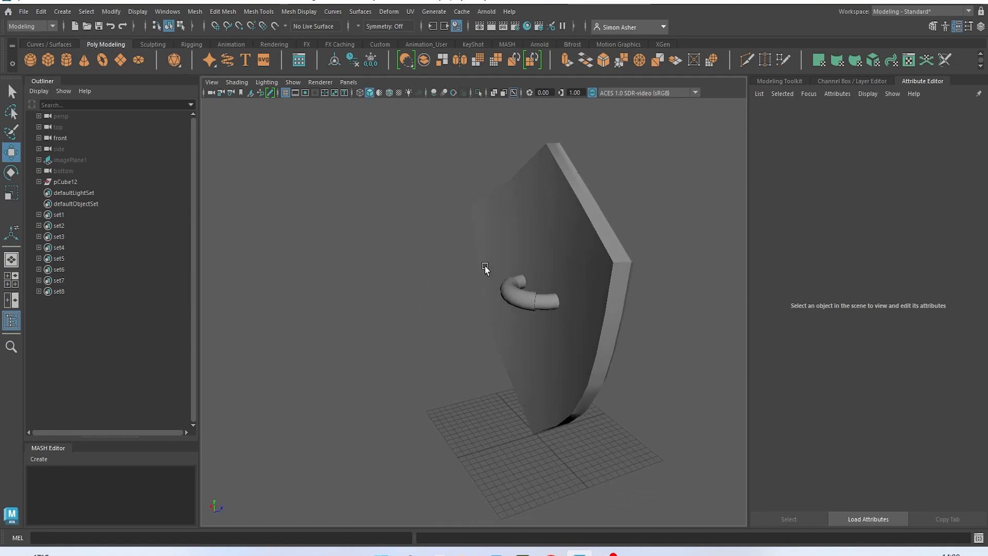
pyautogui.keyDown('alt'); pyautogui.moveTo(505, 309); pyautogui.dragTo(384, 296); pyautogui.keyUp('alt')
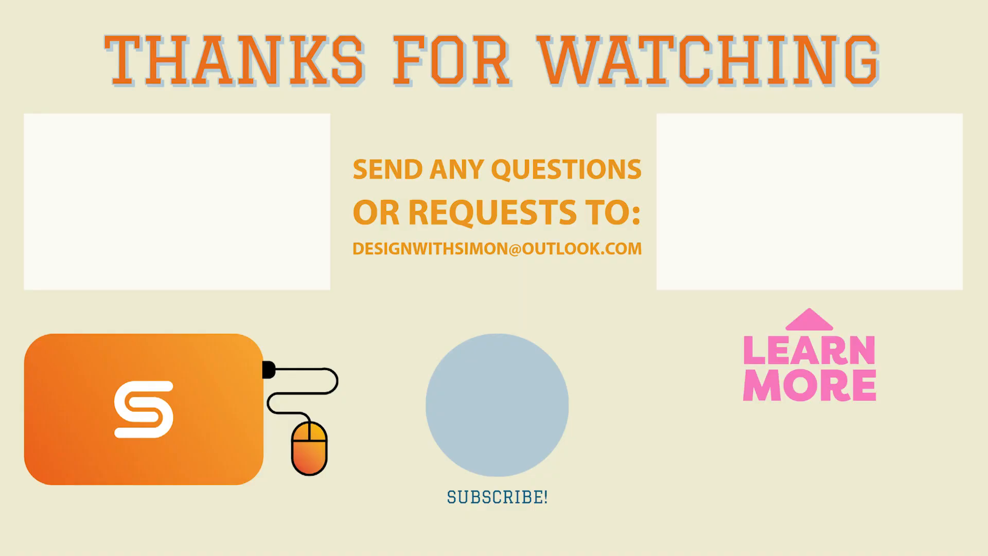